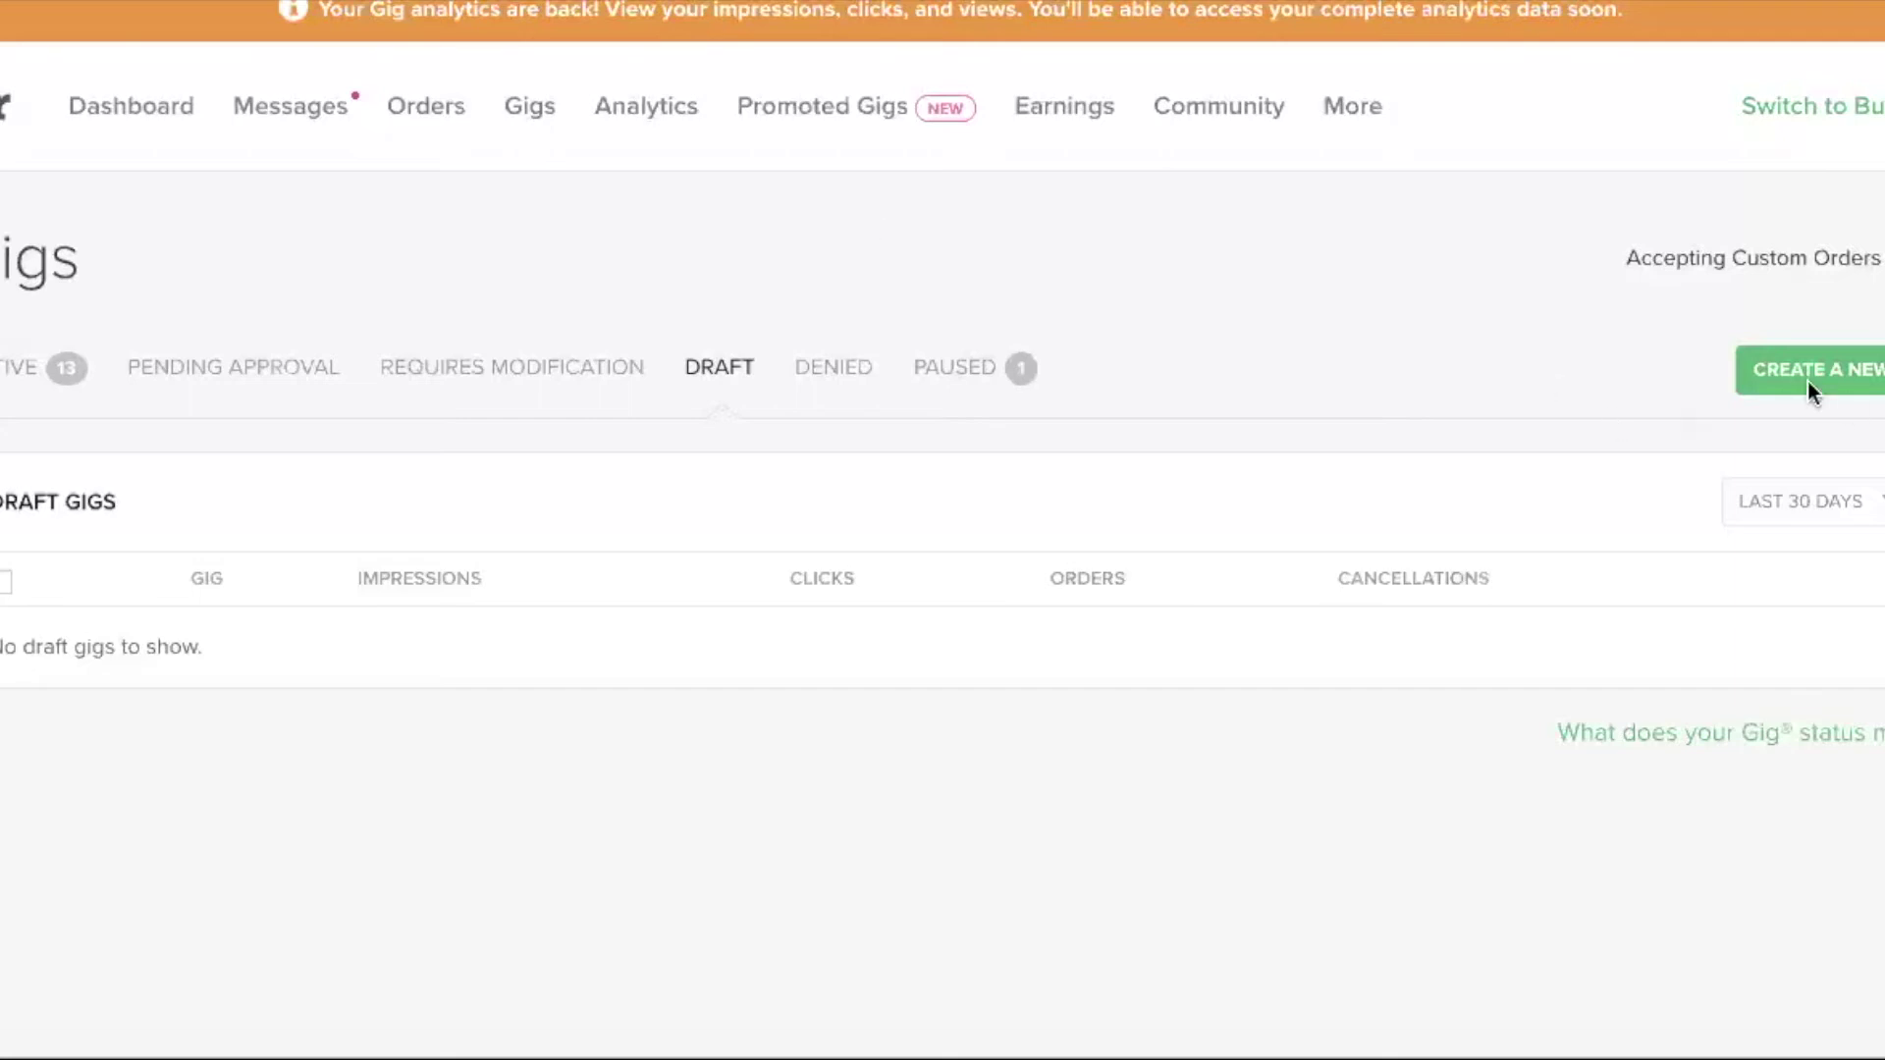
# Create a new gig titled "create LinkedIn business page", with LinkedIn capitalised as suggested by the spelling correction.
pyautogui.click(1875, 381)
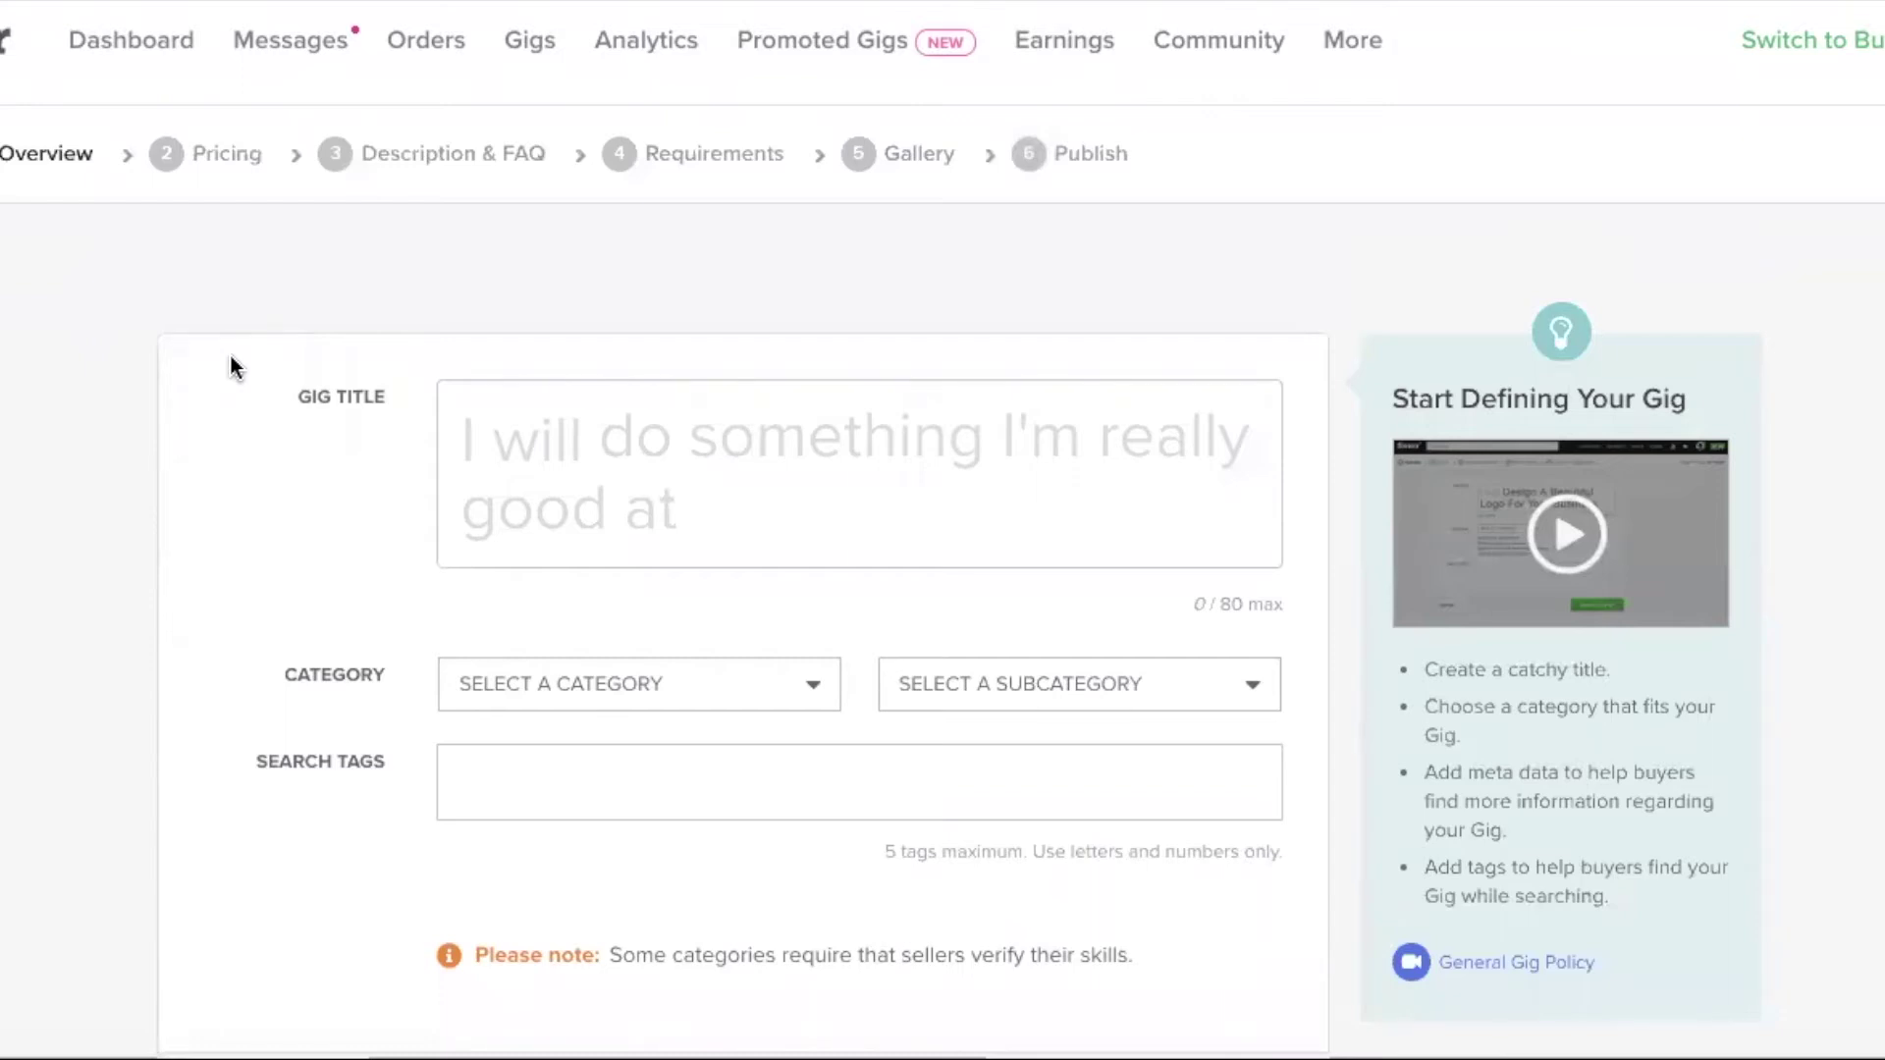
pyautogui.click(665, 480)
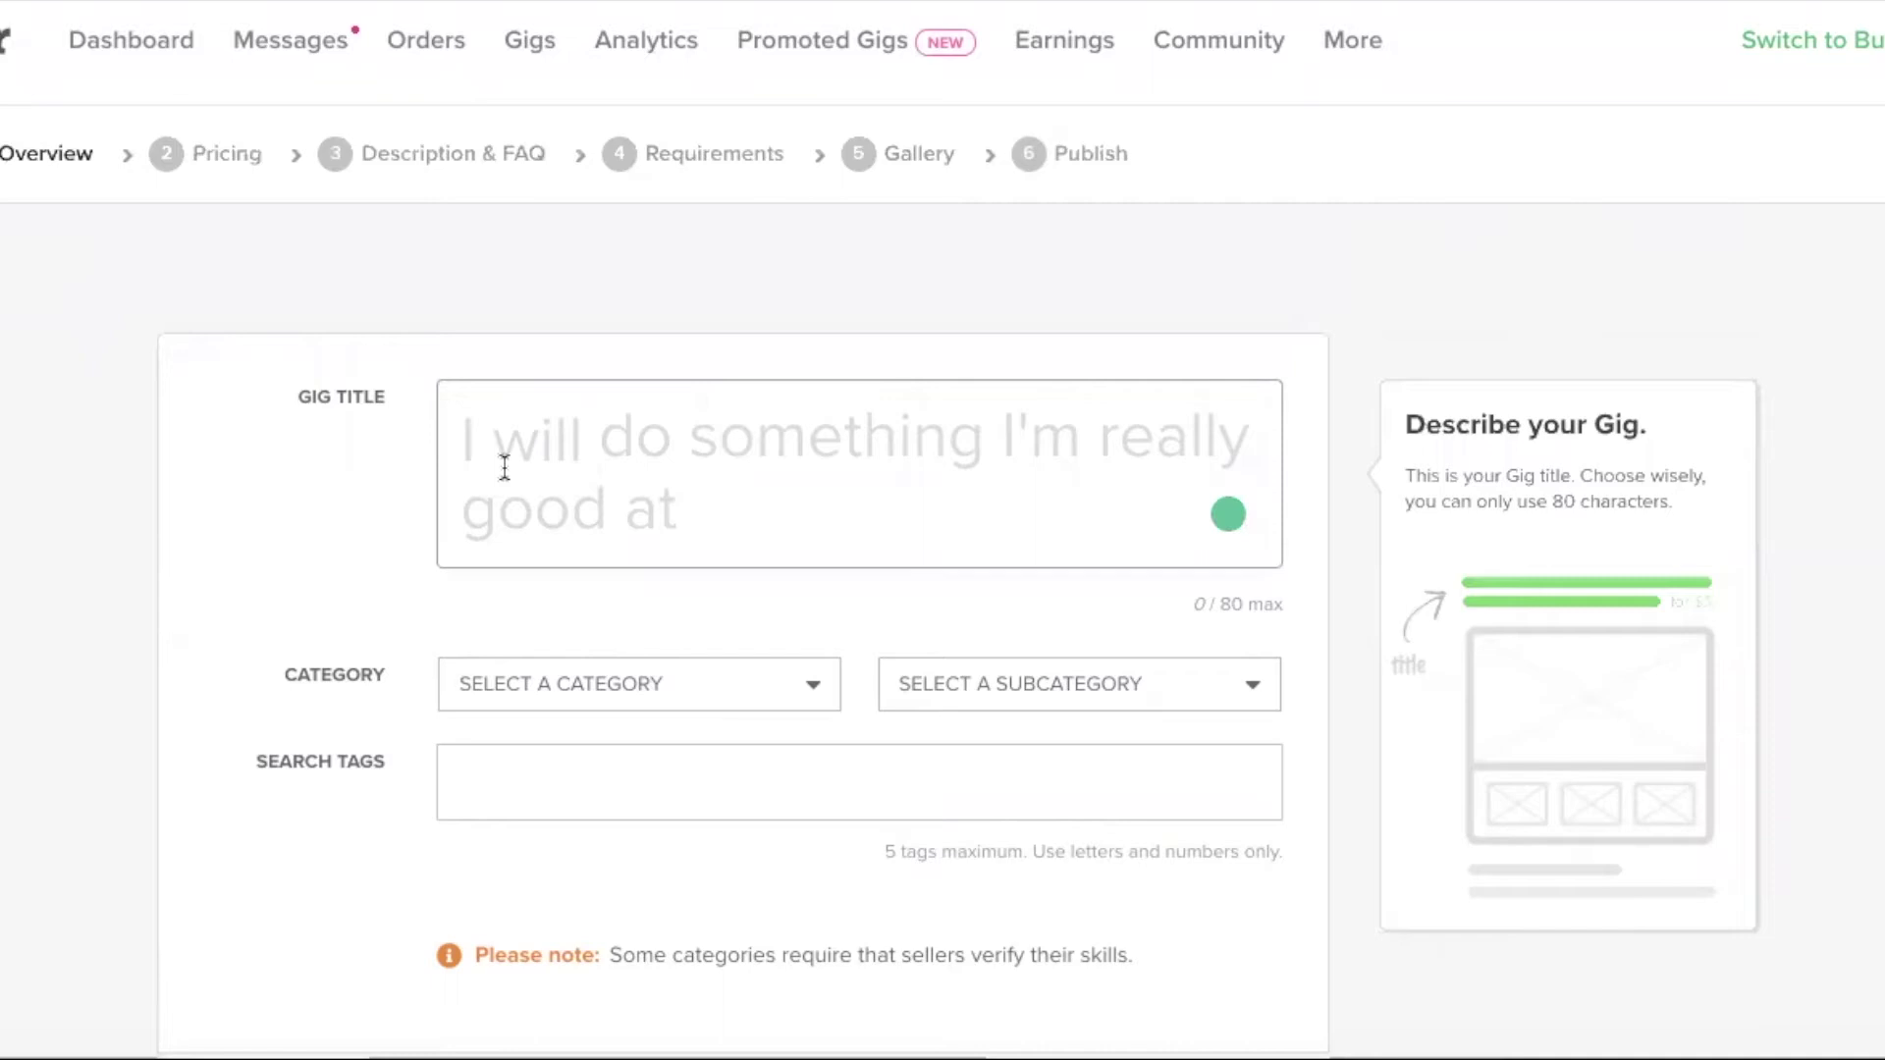
pyautogui.click(864, 493)
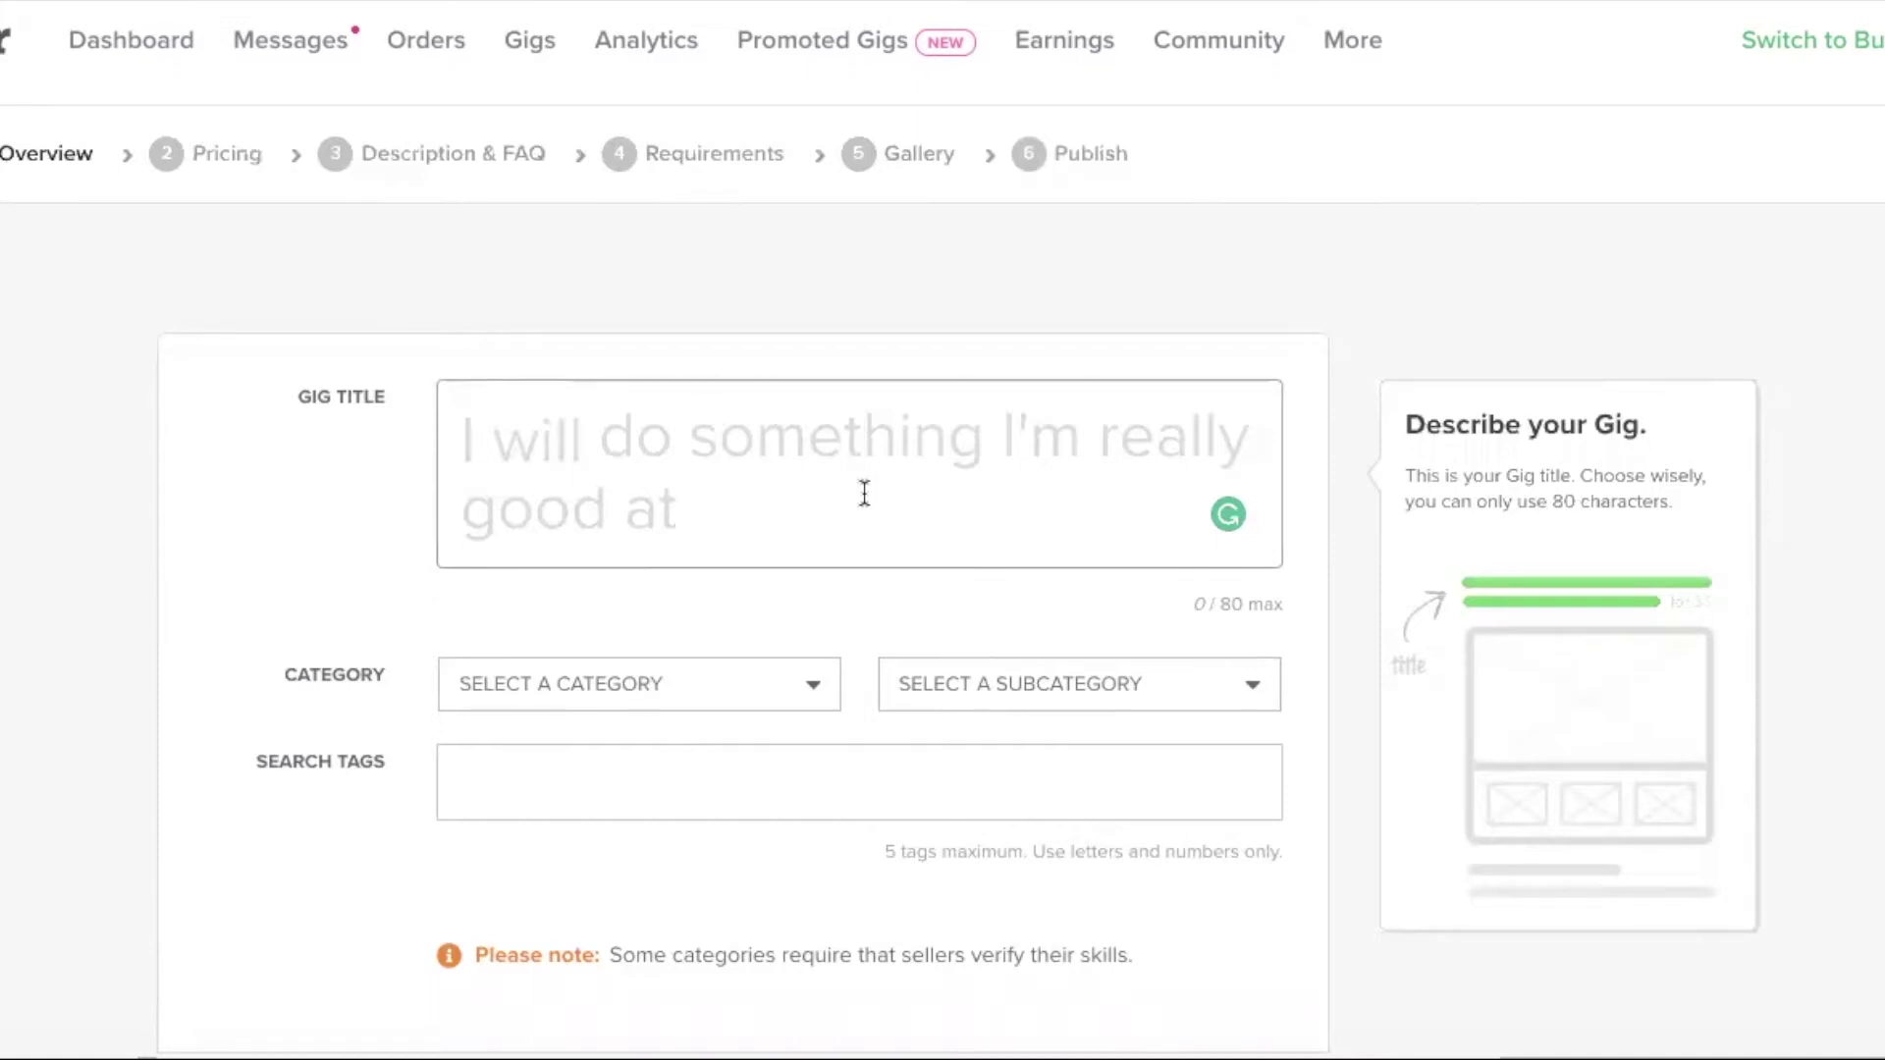
pyautogui.write('crea')
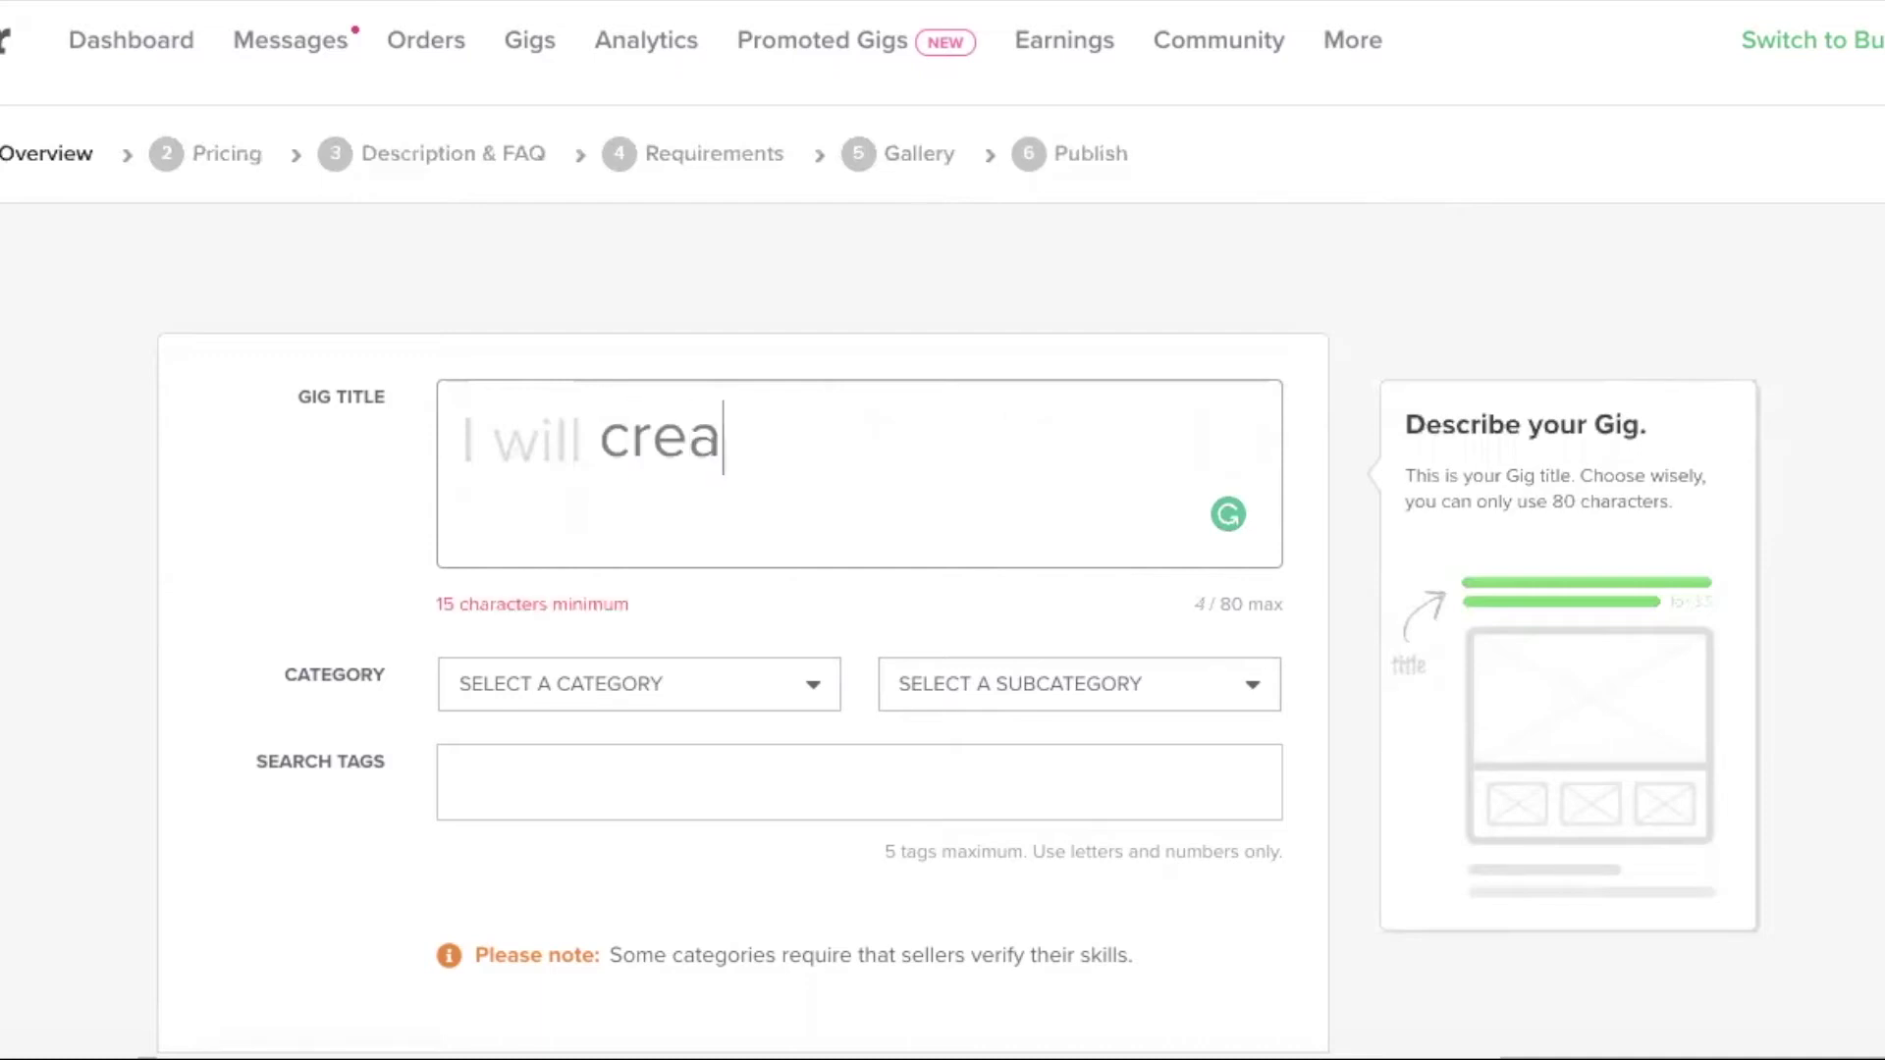
pyautogui.write('te linked')
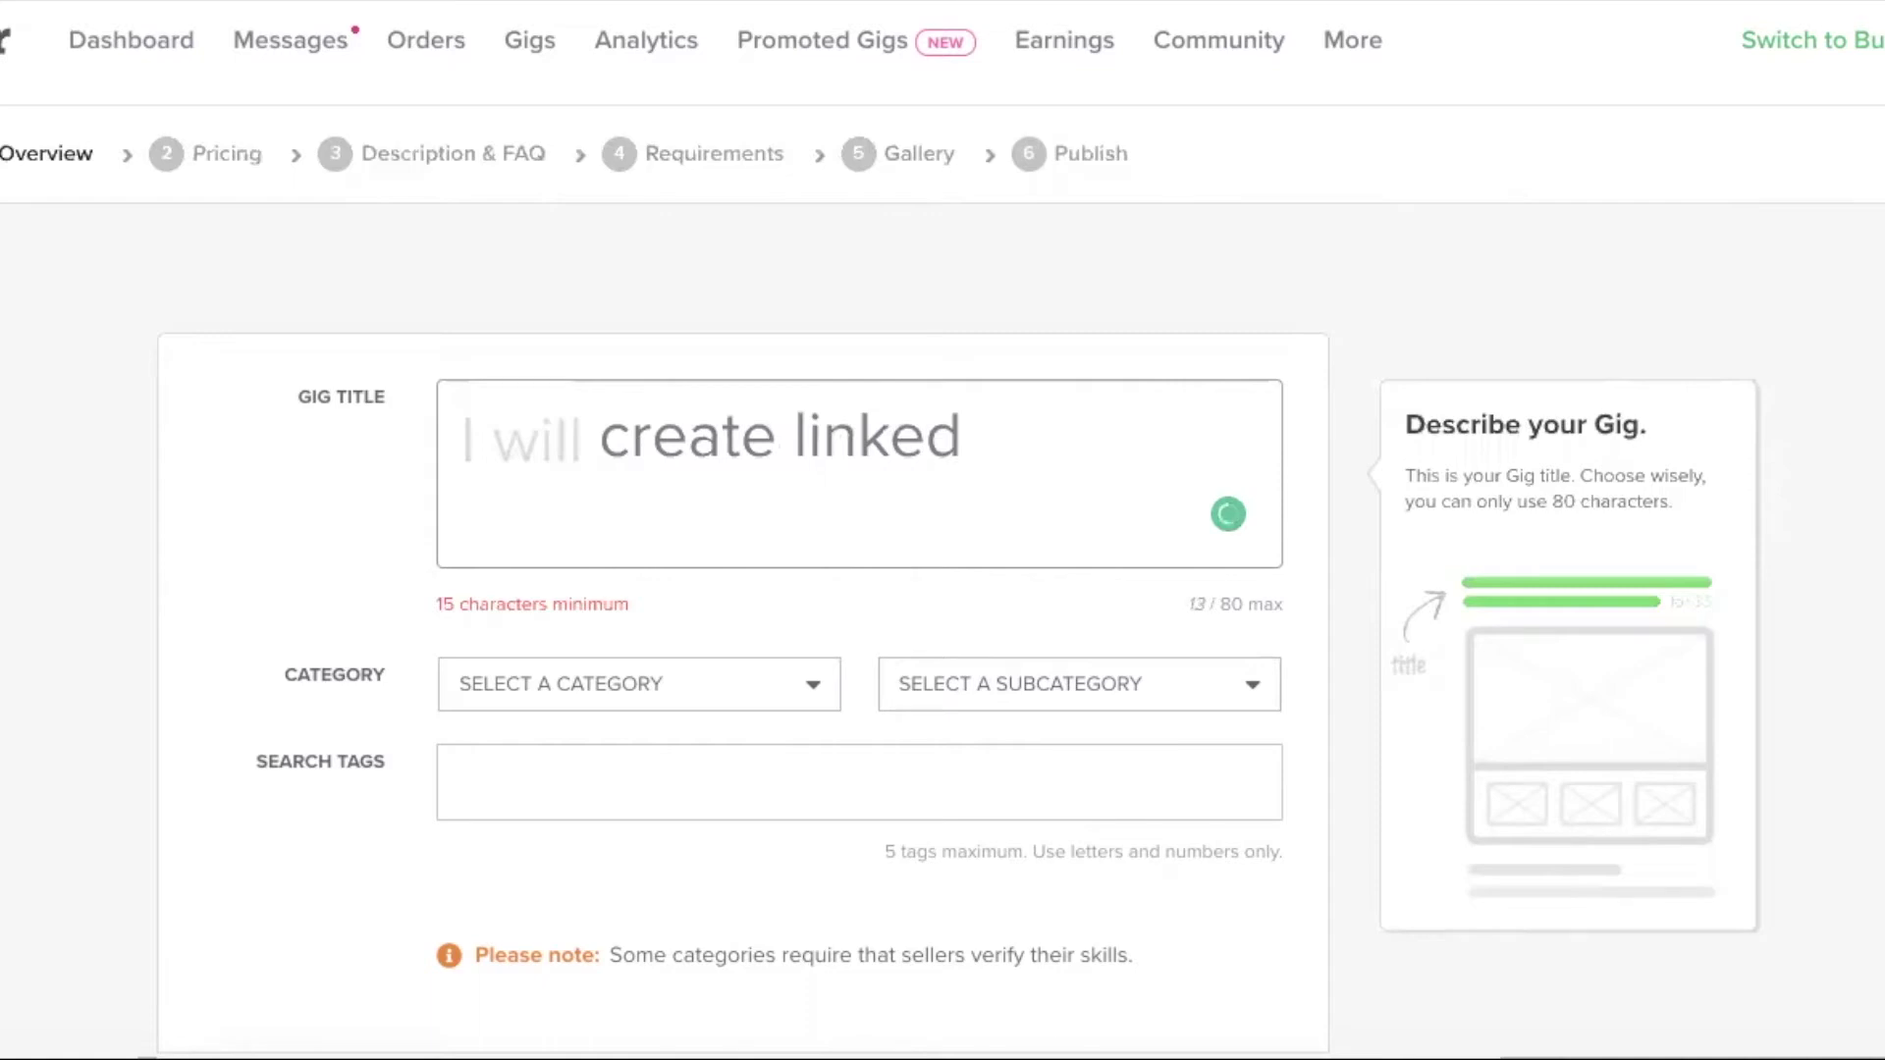
pyautogui.write('in bus')
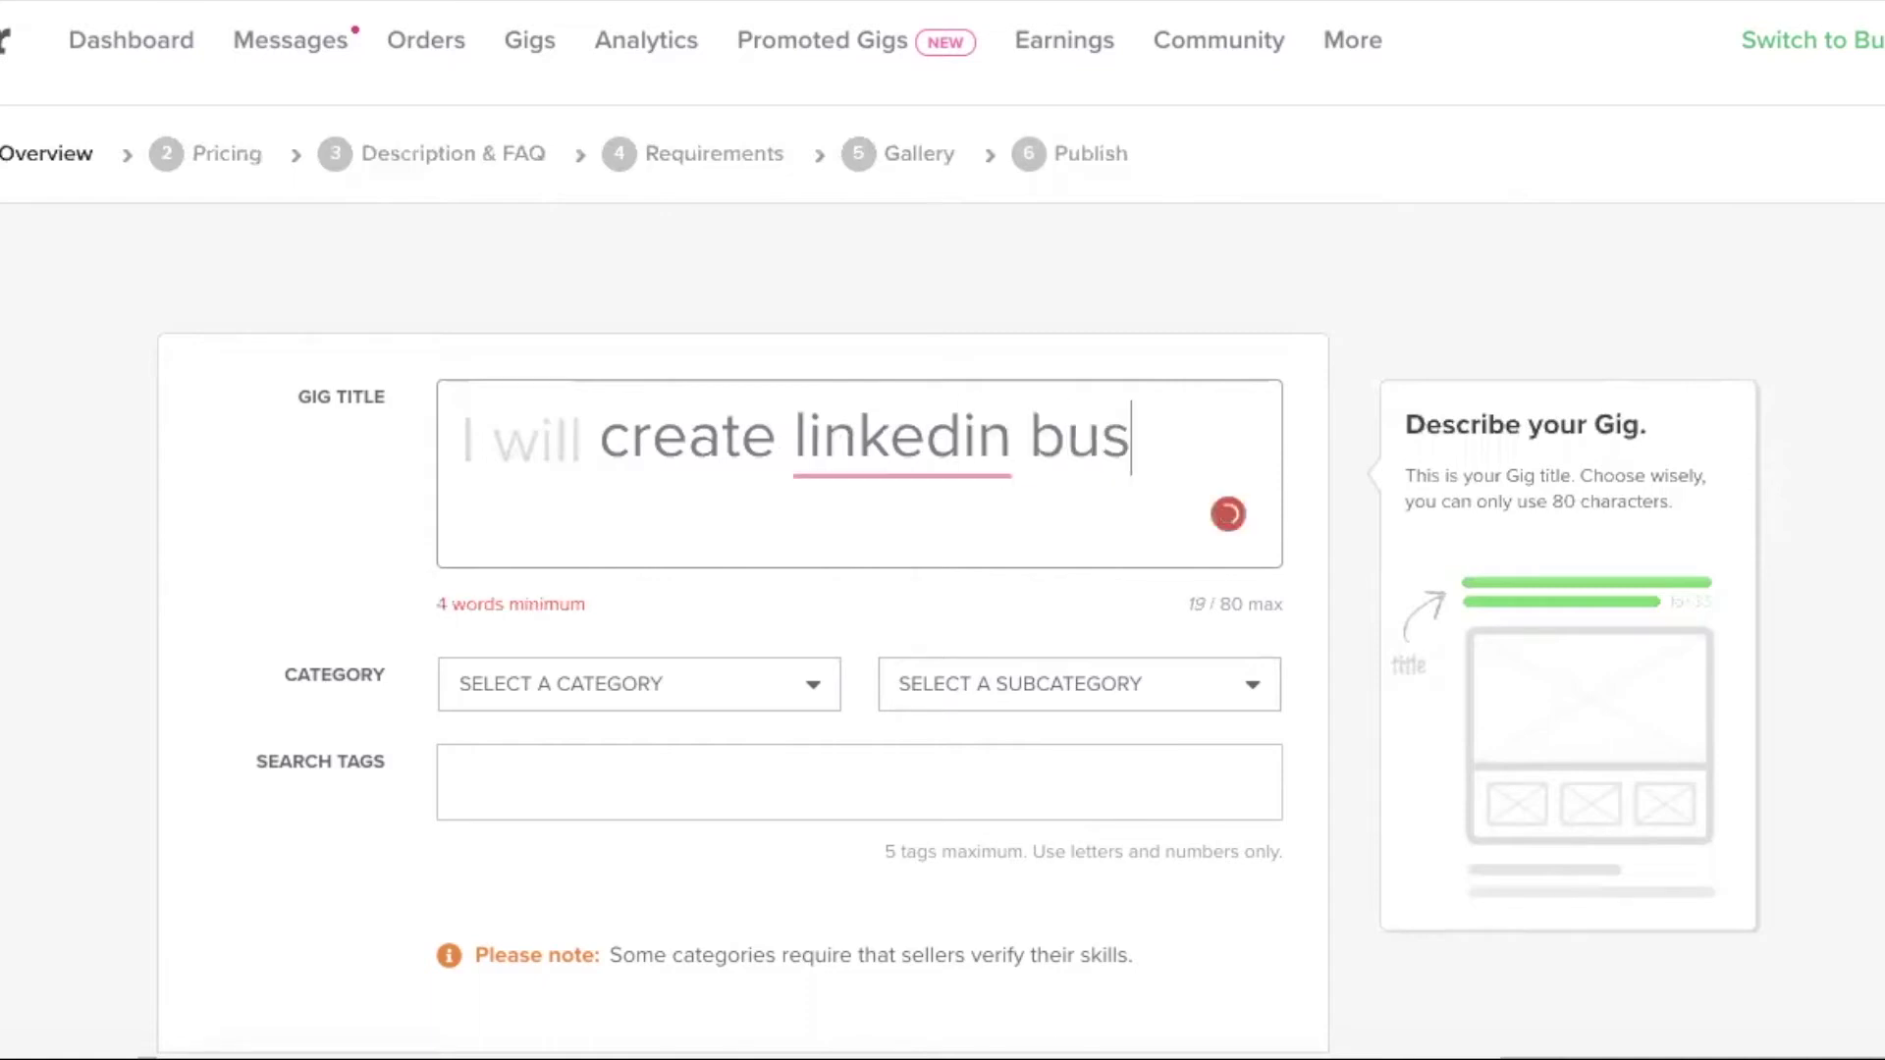
pyautogui.write('iness p')
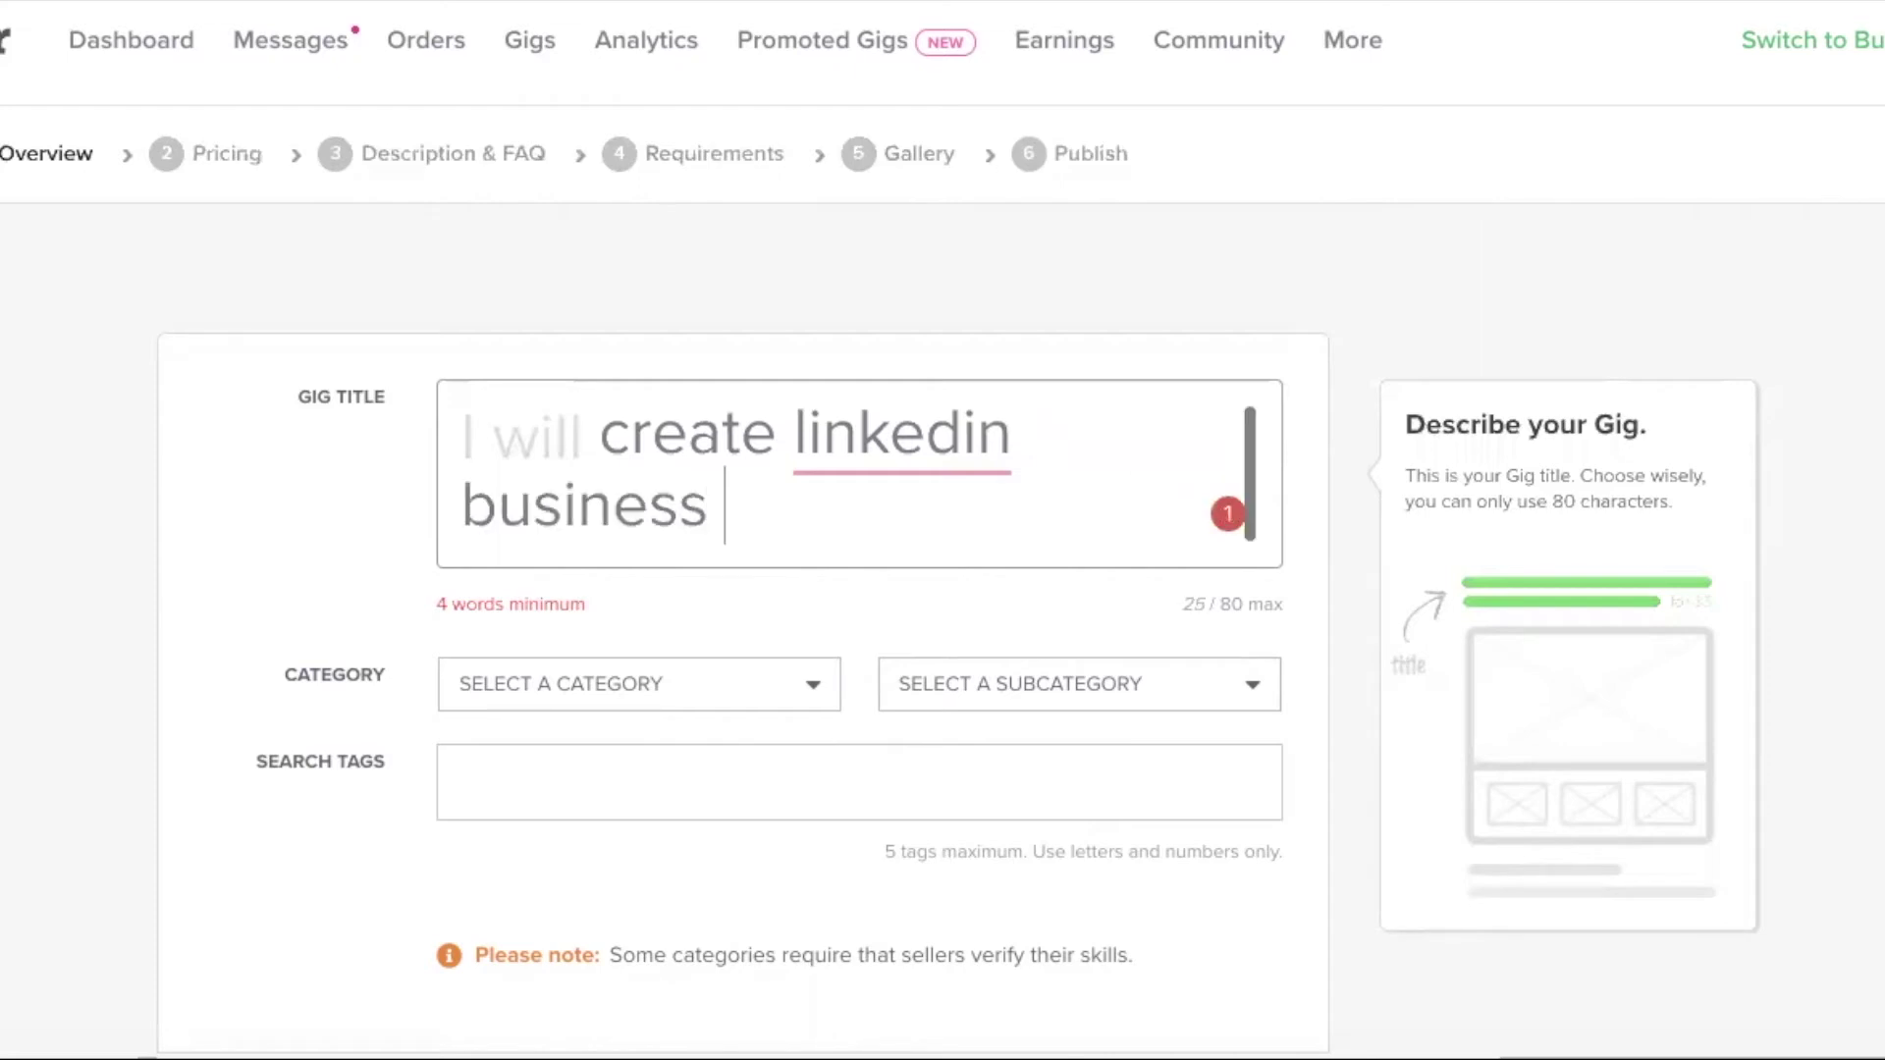
pyautogui.write('age')
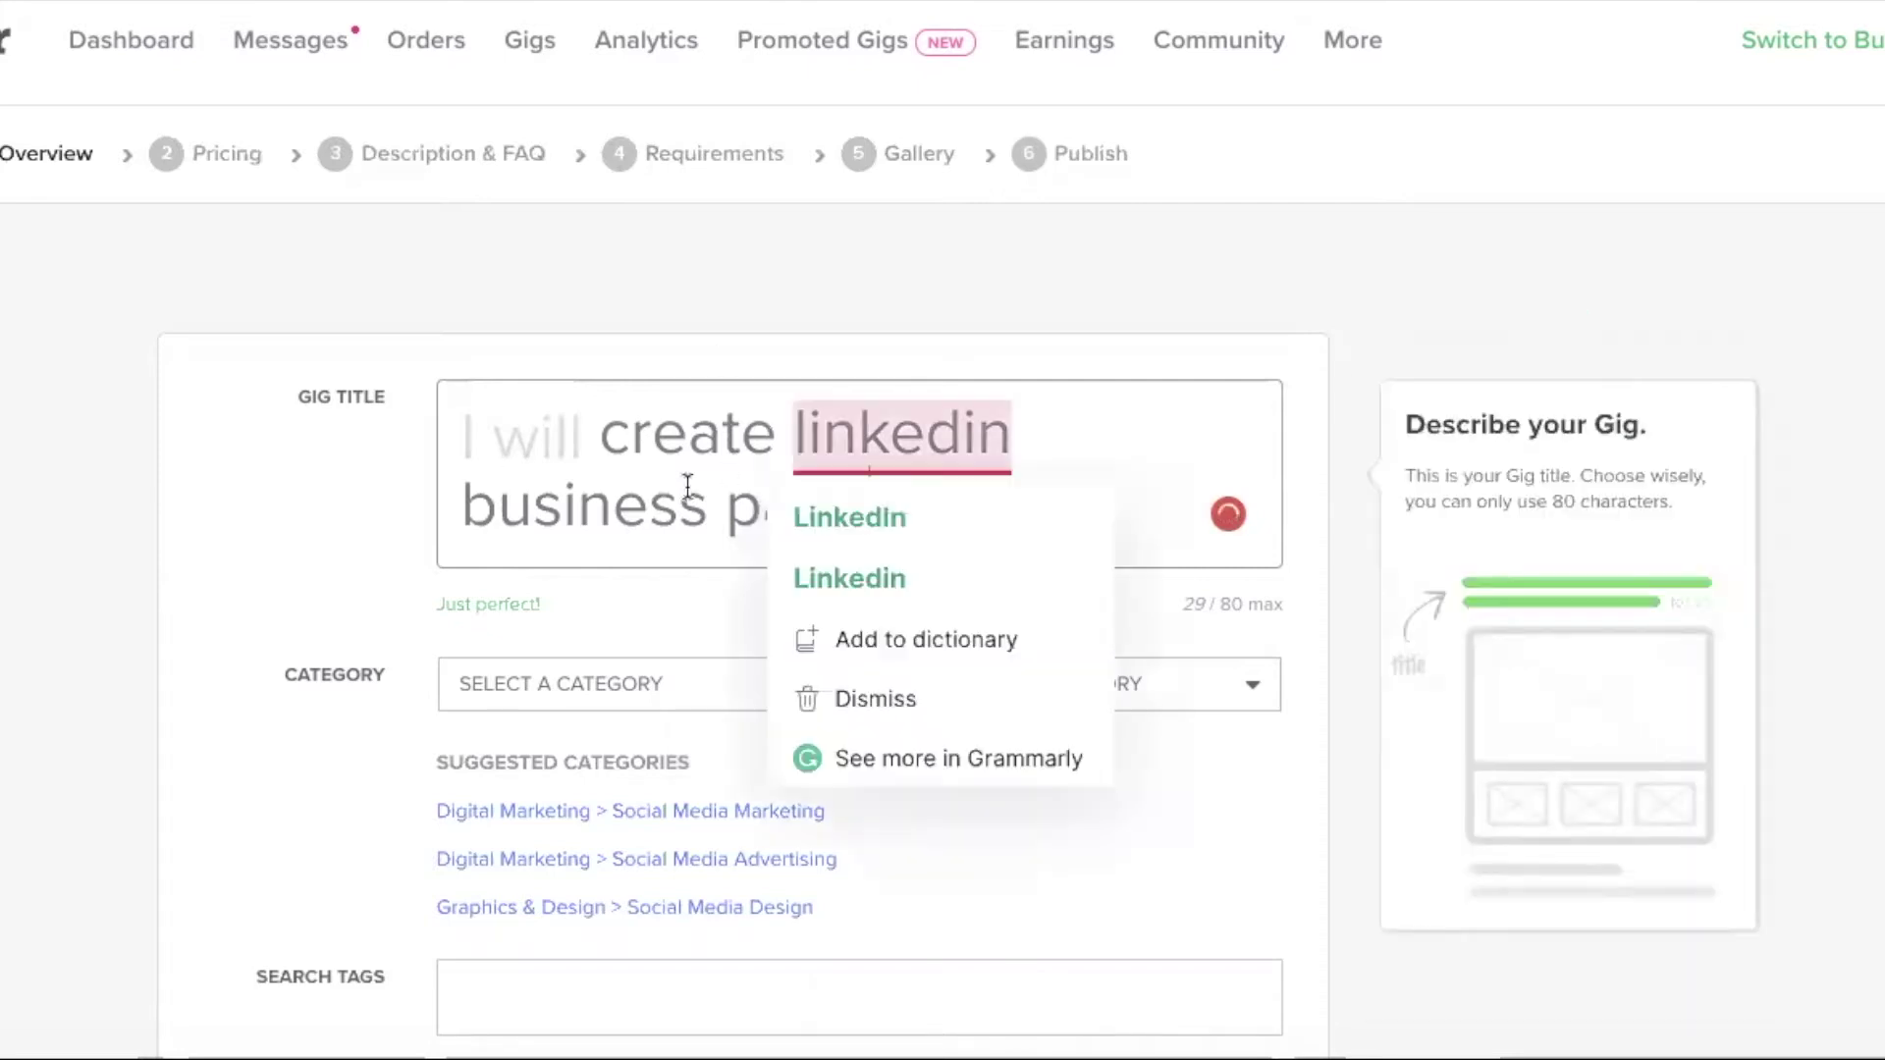
pyautogui.moveTo(864, 454)
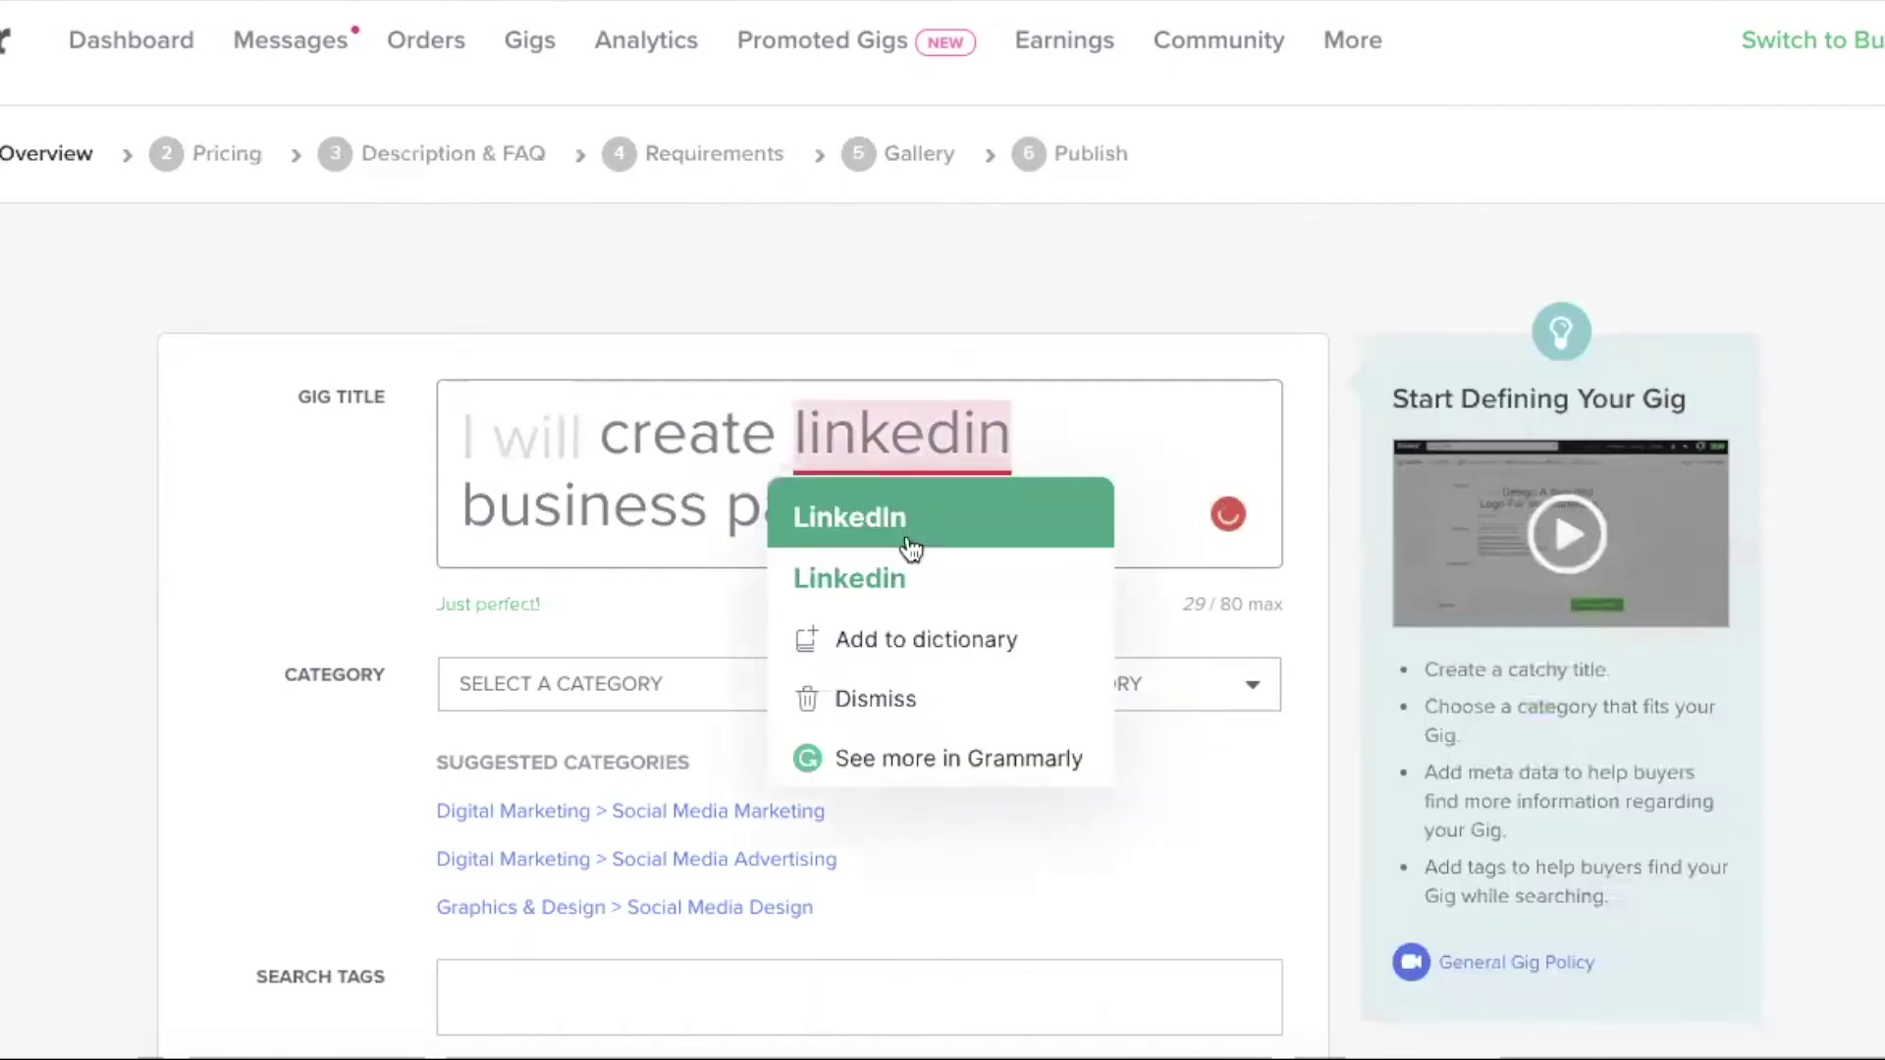
pyautogui.click(910, 542)
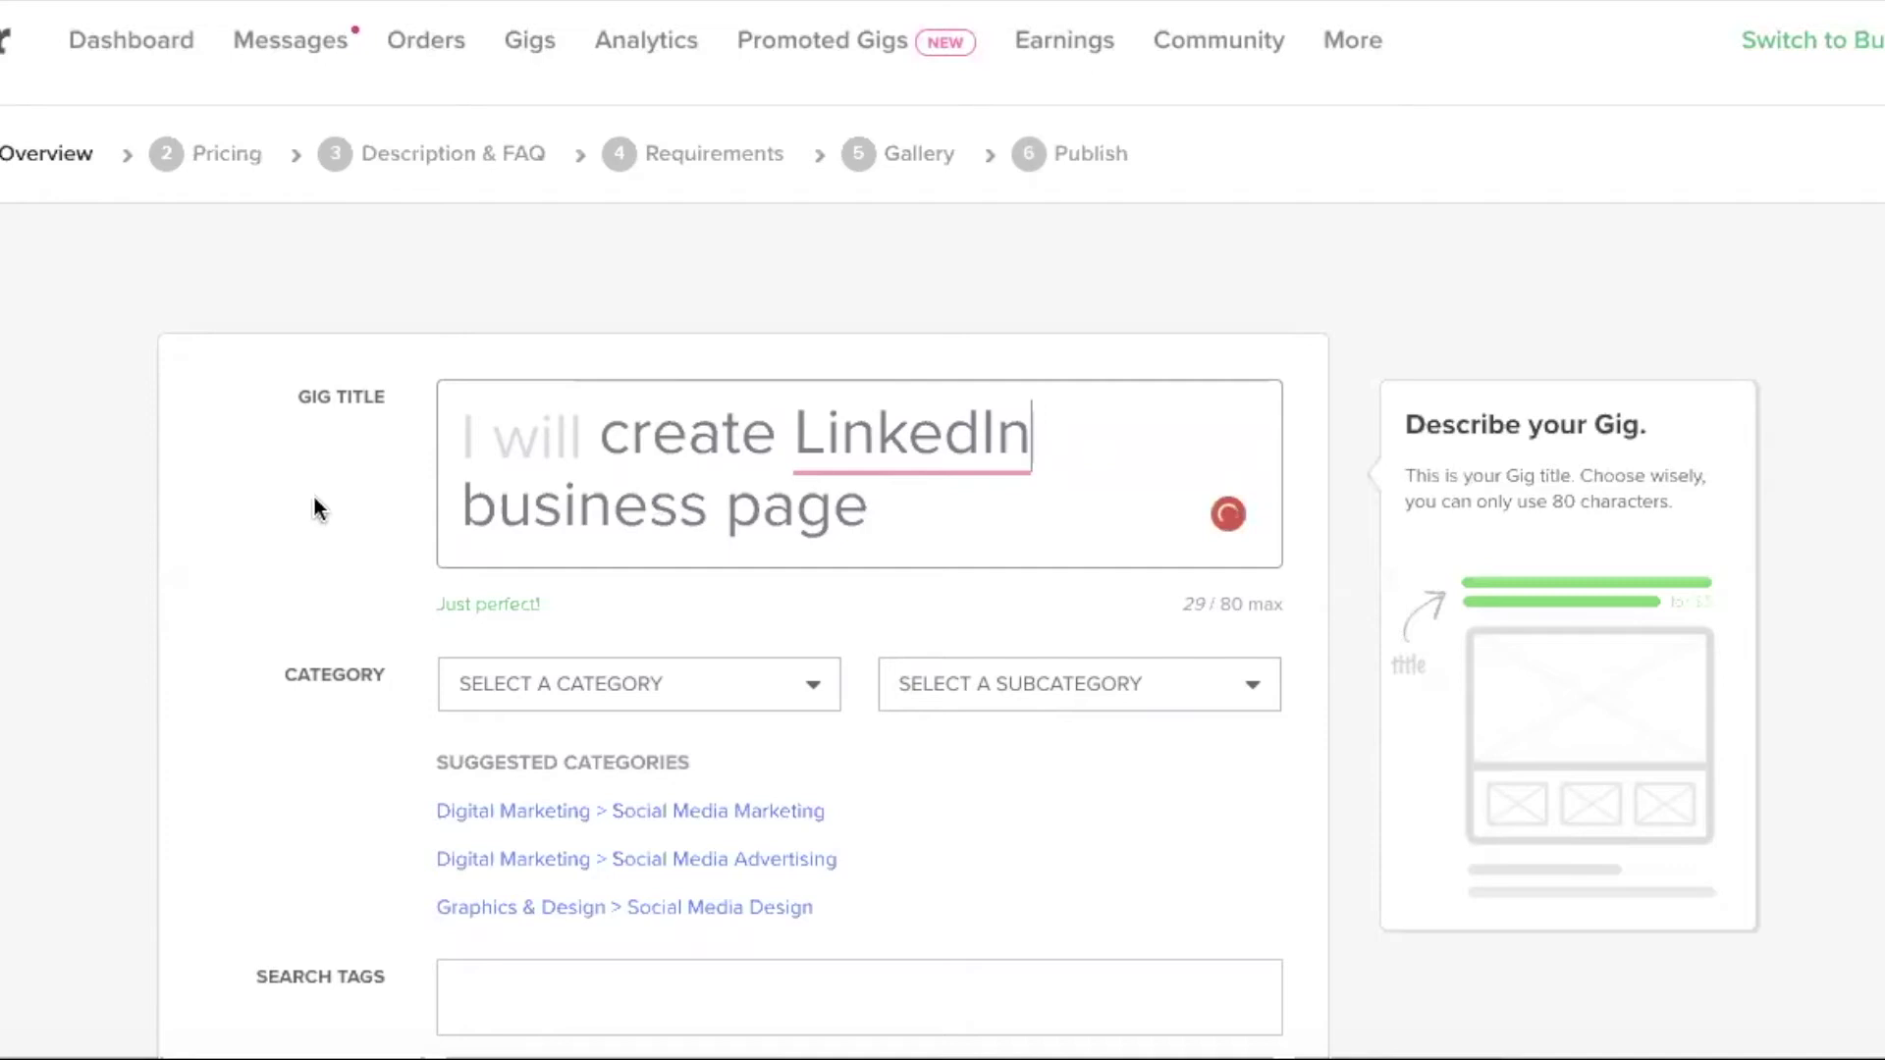
# Assign the gig to the suggested category Digital Marketing > Social Media Marketing.
pyautogui.scroll(-3, 310, 495)
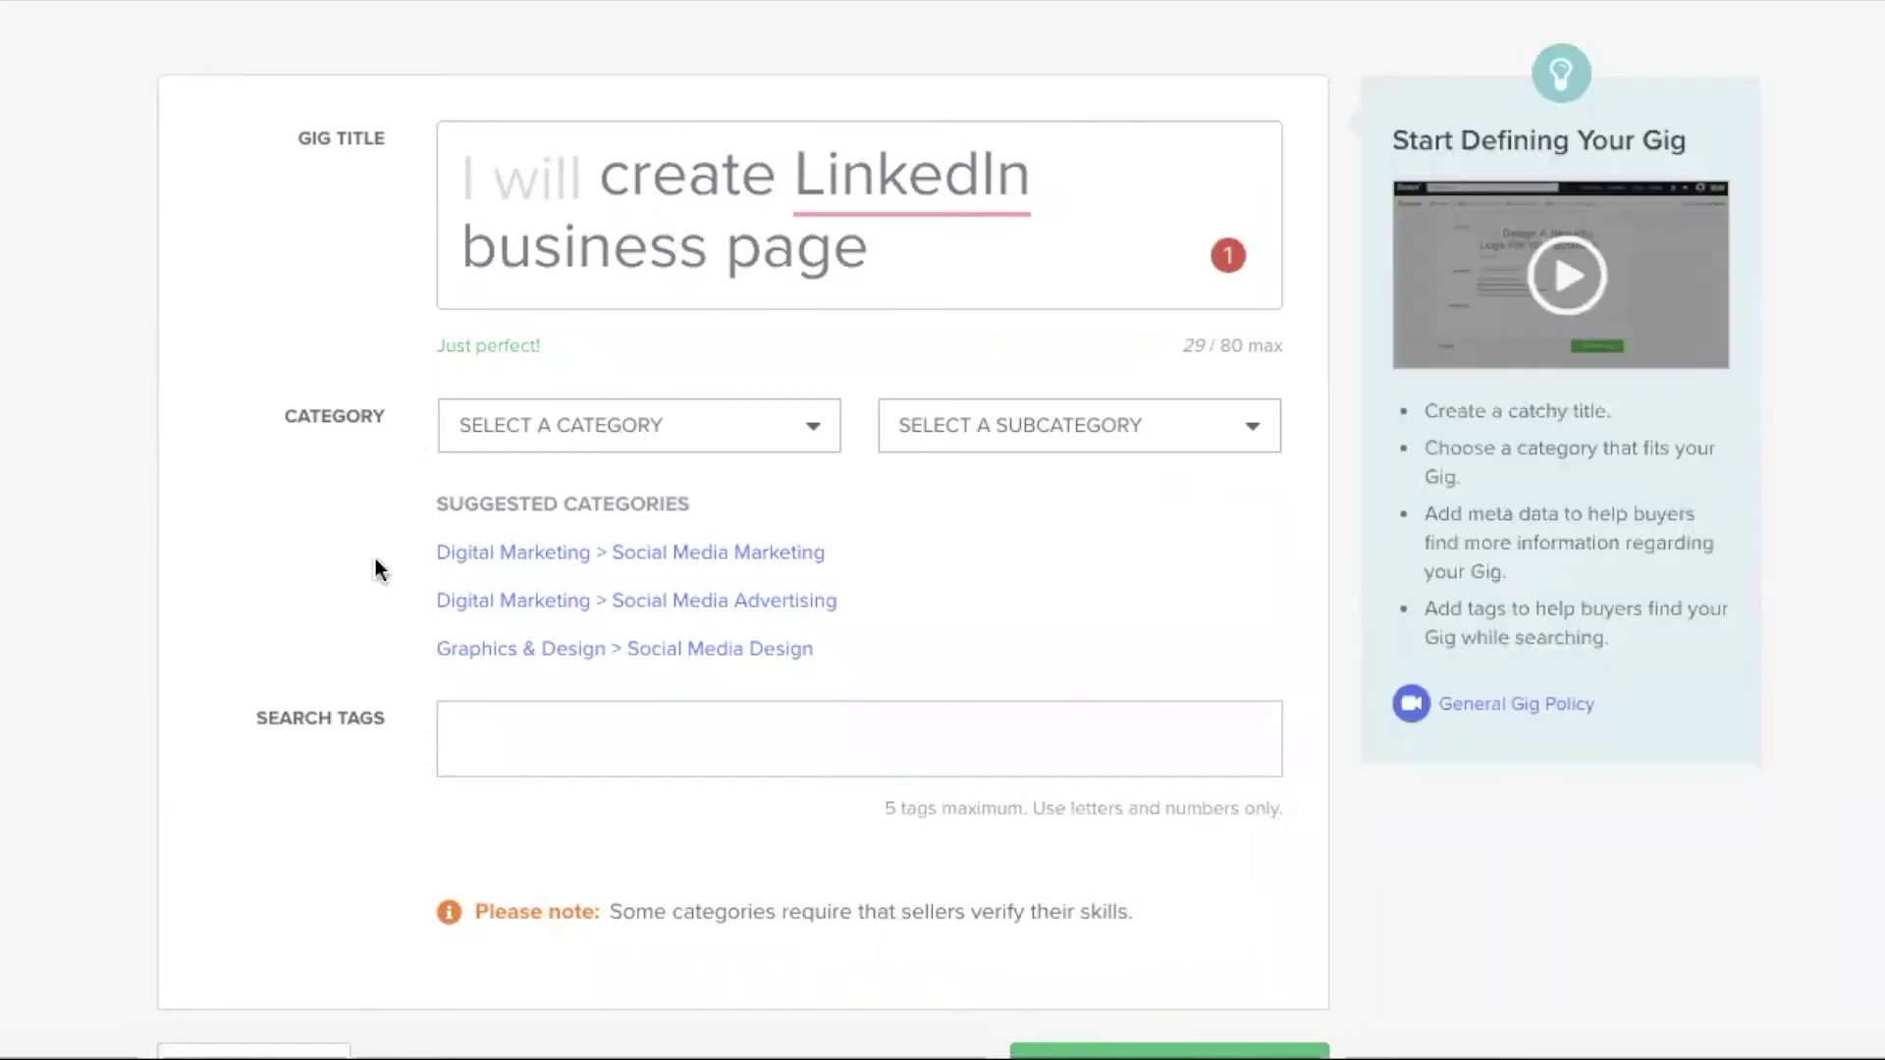
pyautogui.scroll(-2, 324, 569)
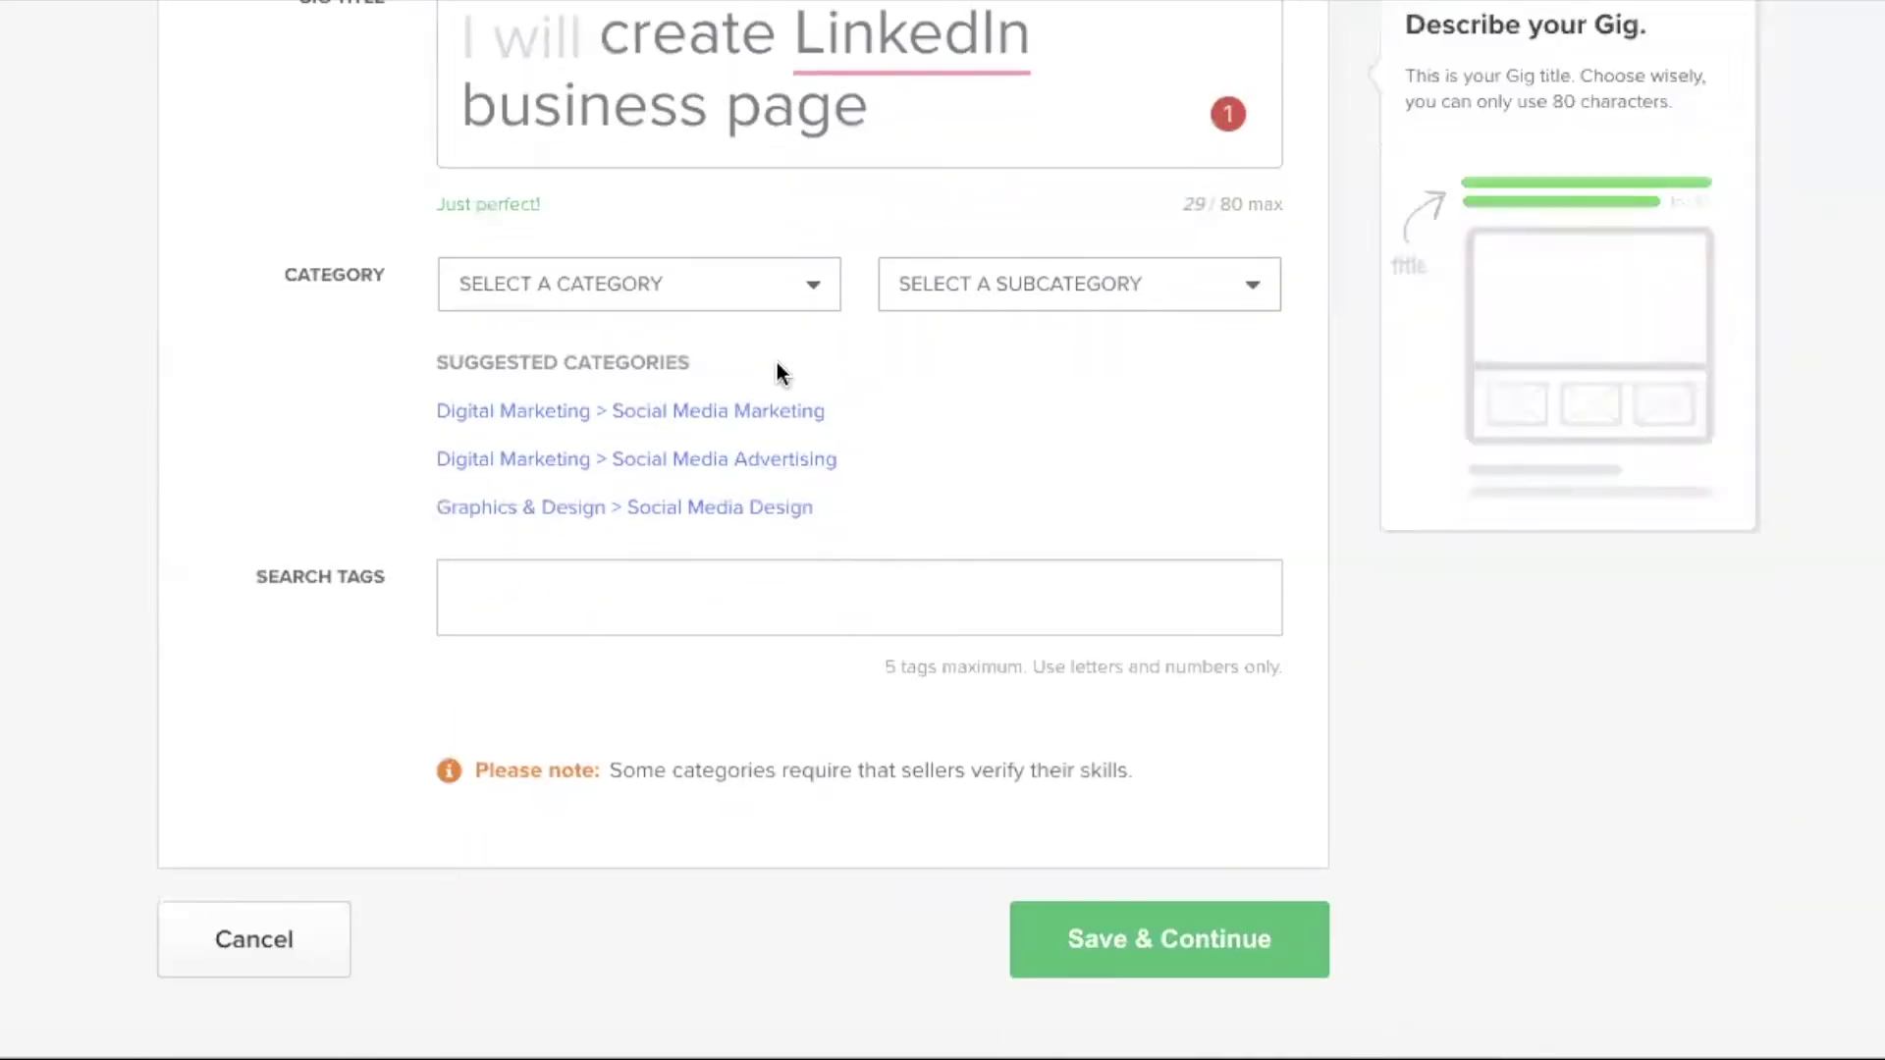
pyautogui.click(805, 294)
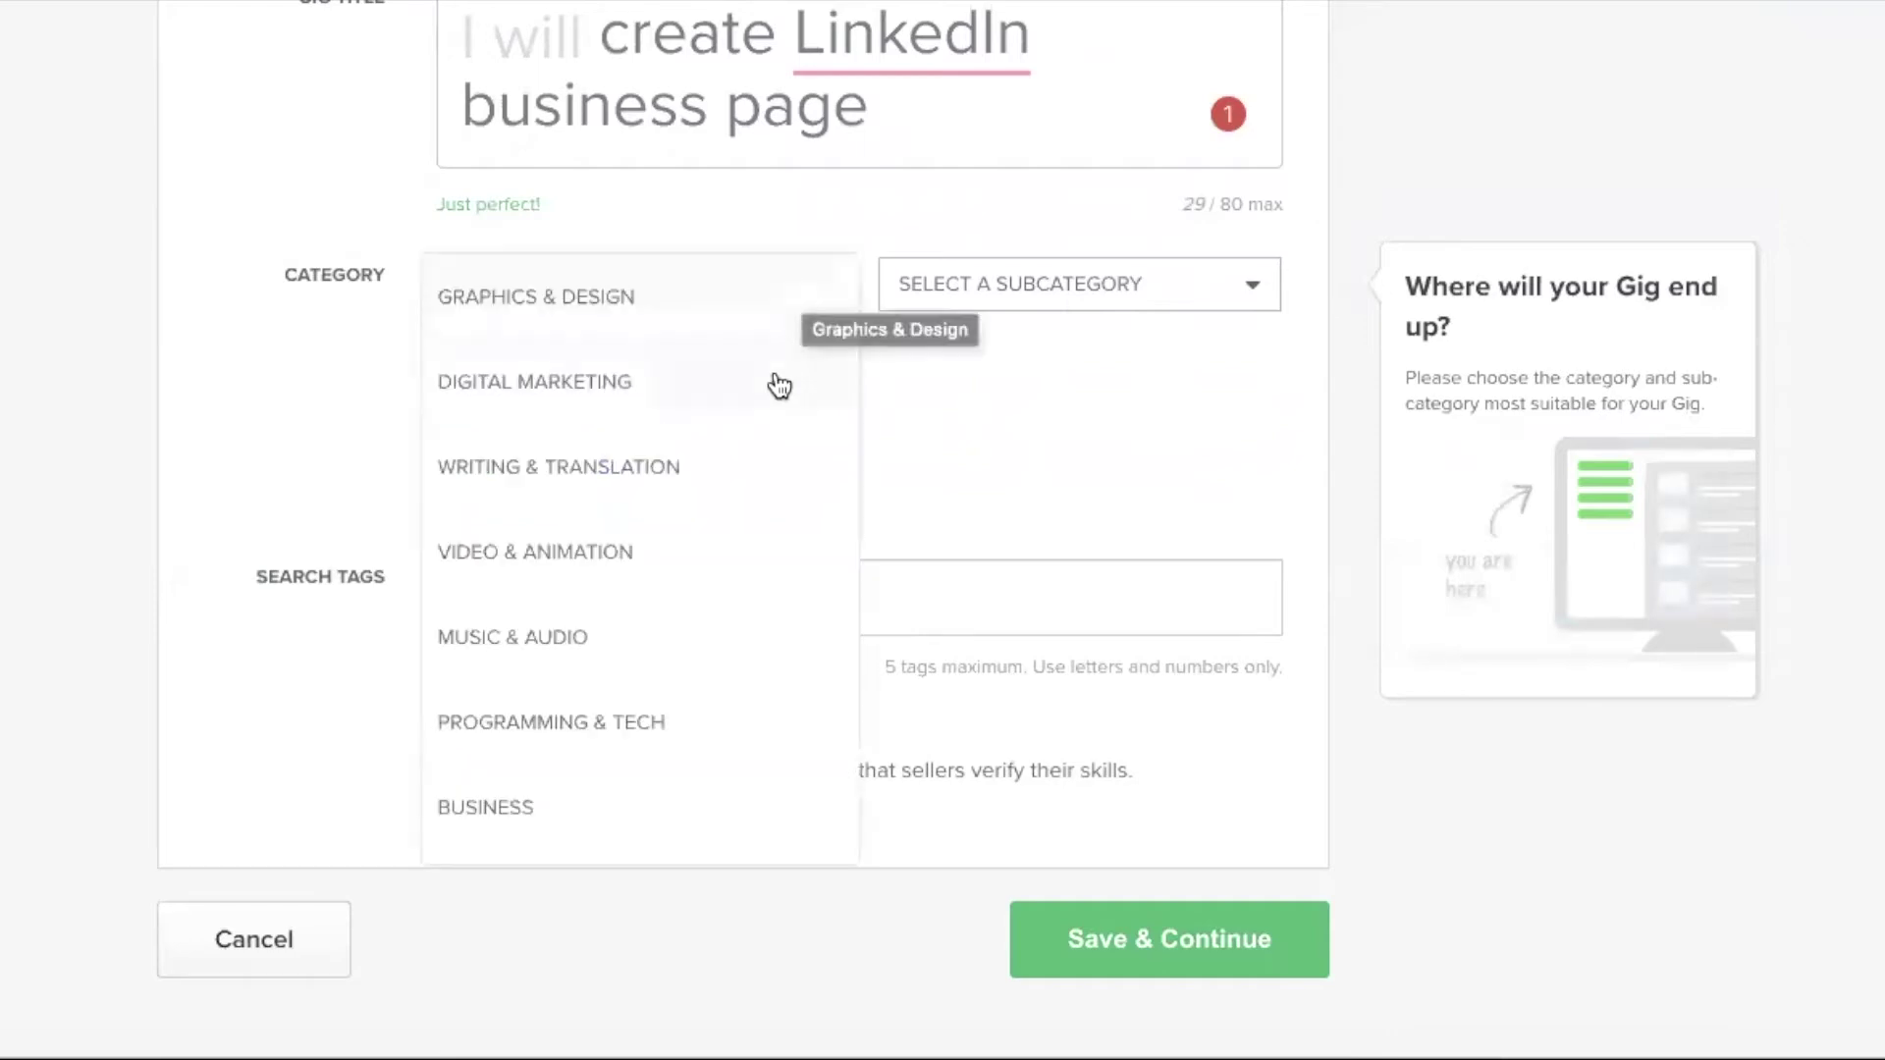
pyautogui.scroll(-1, 770, 386)
pyautogui.scroll(1, 771, 386)
pyautogui.scroll(-1, 770, 385)
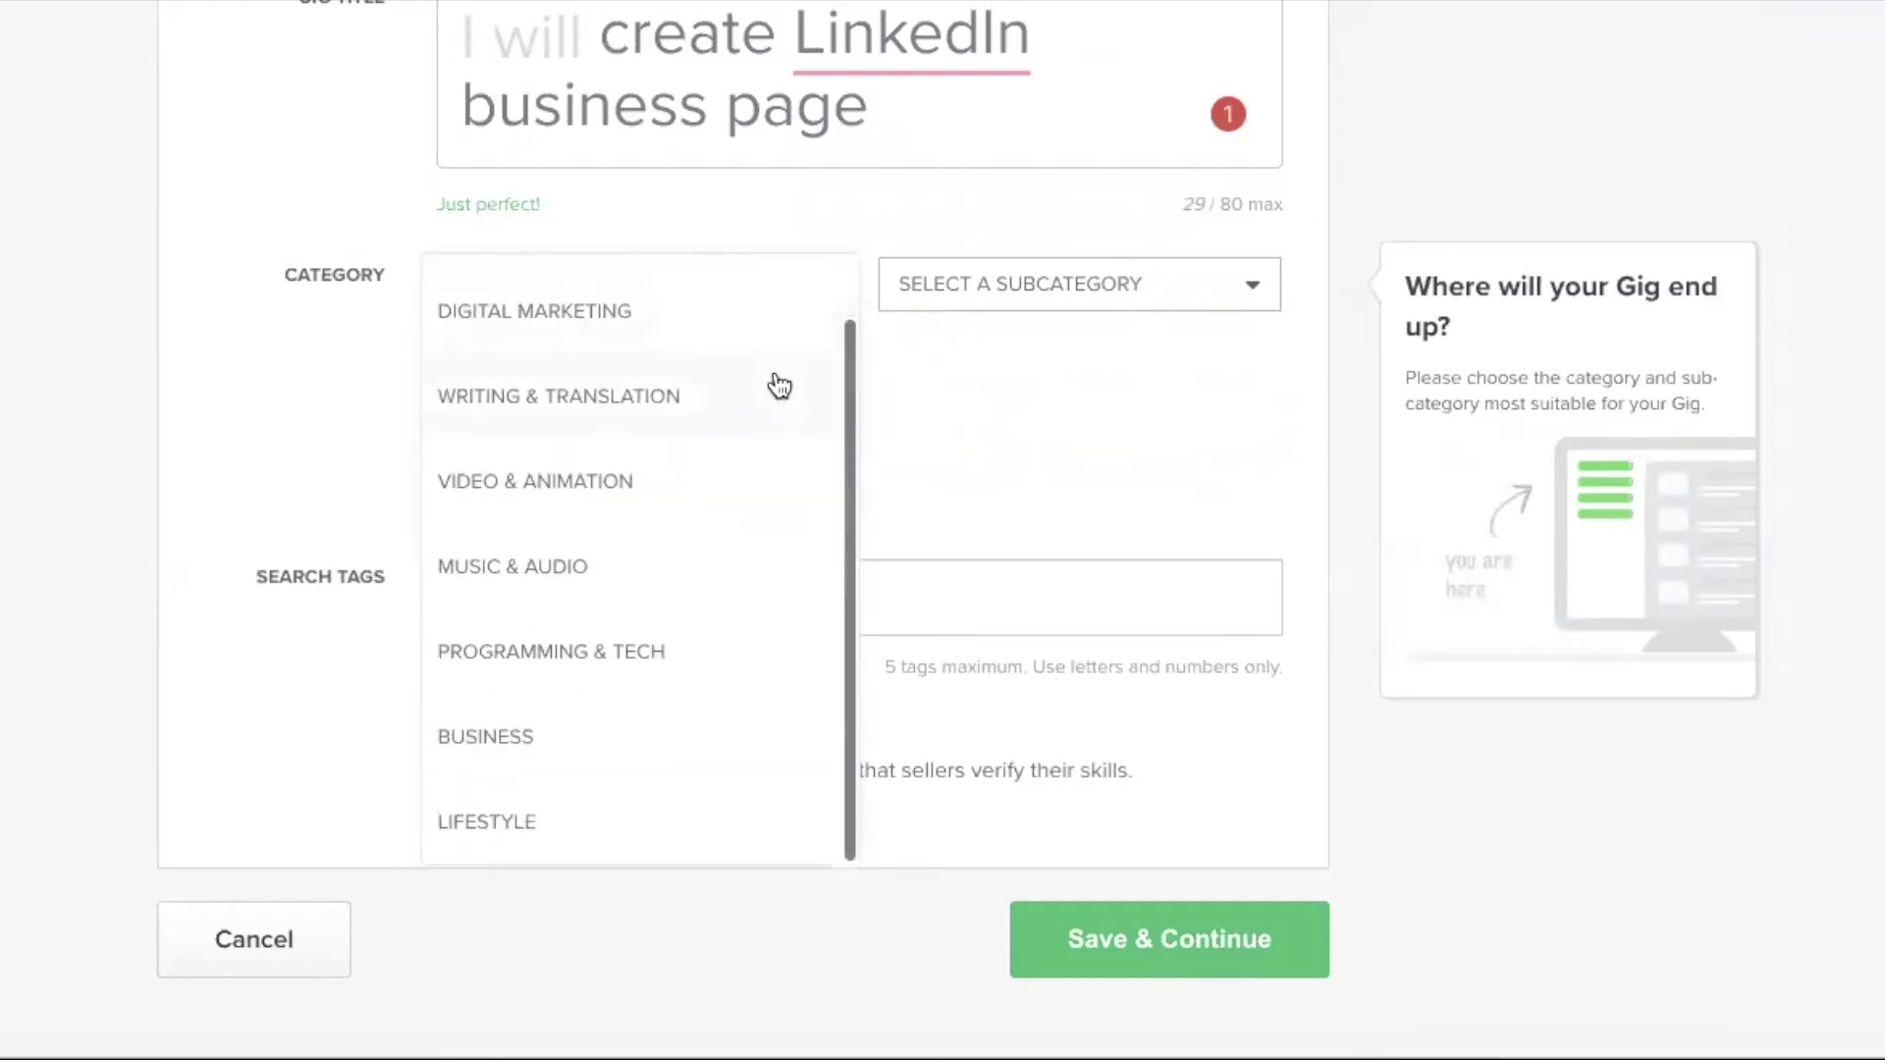
pyautogui.click(1098, 294)
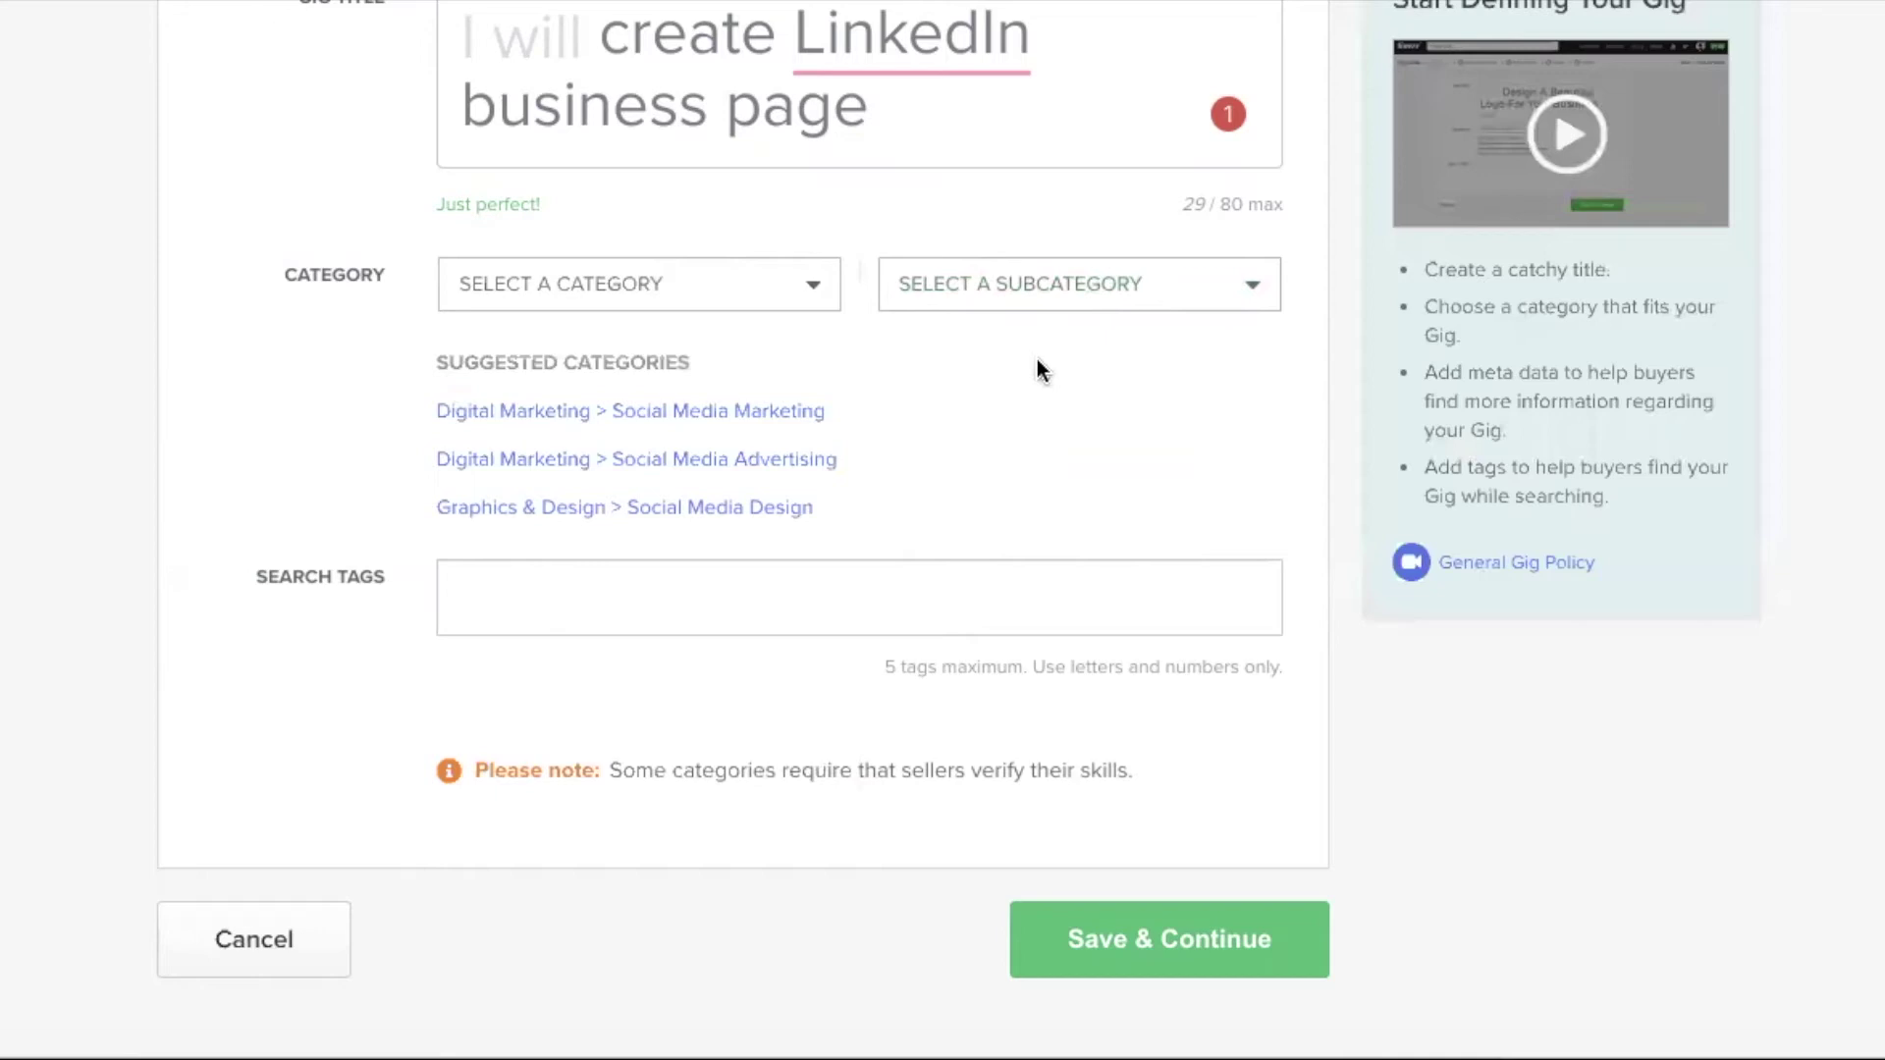
pyautogui.click(567, 420)
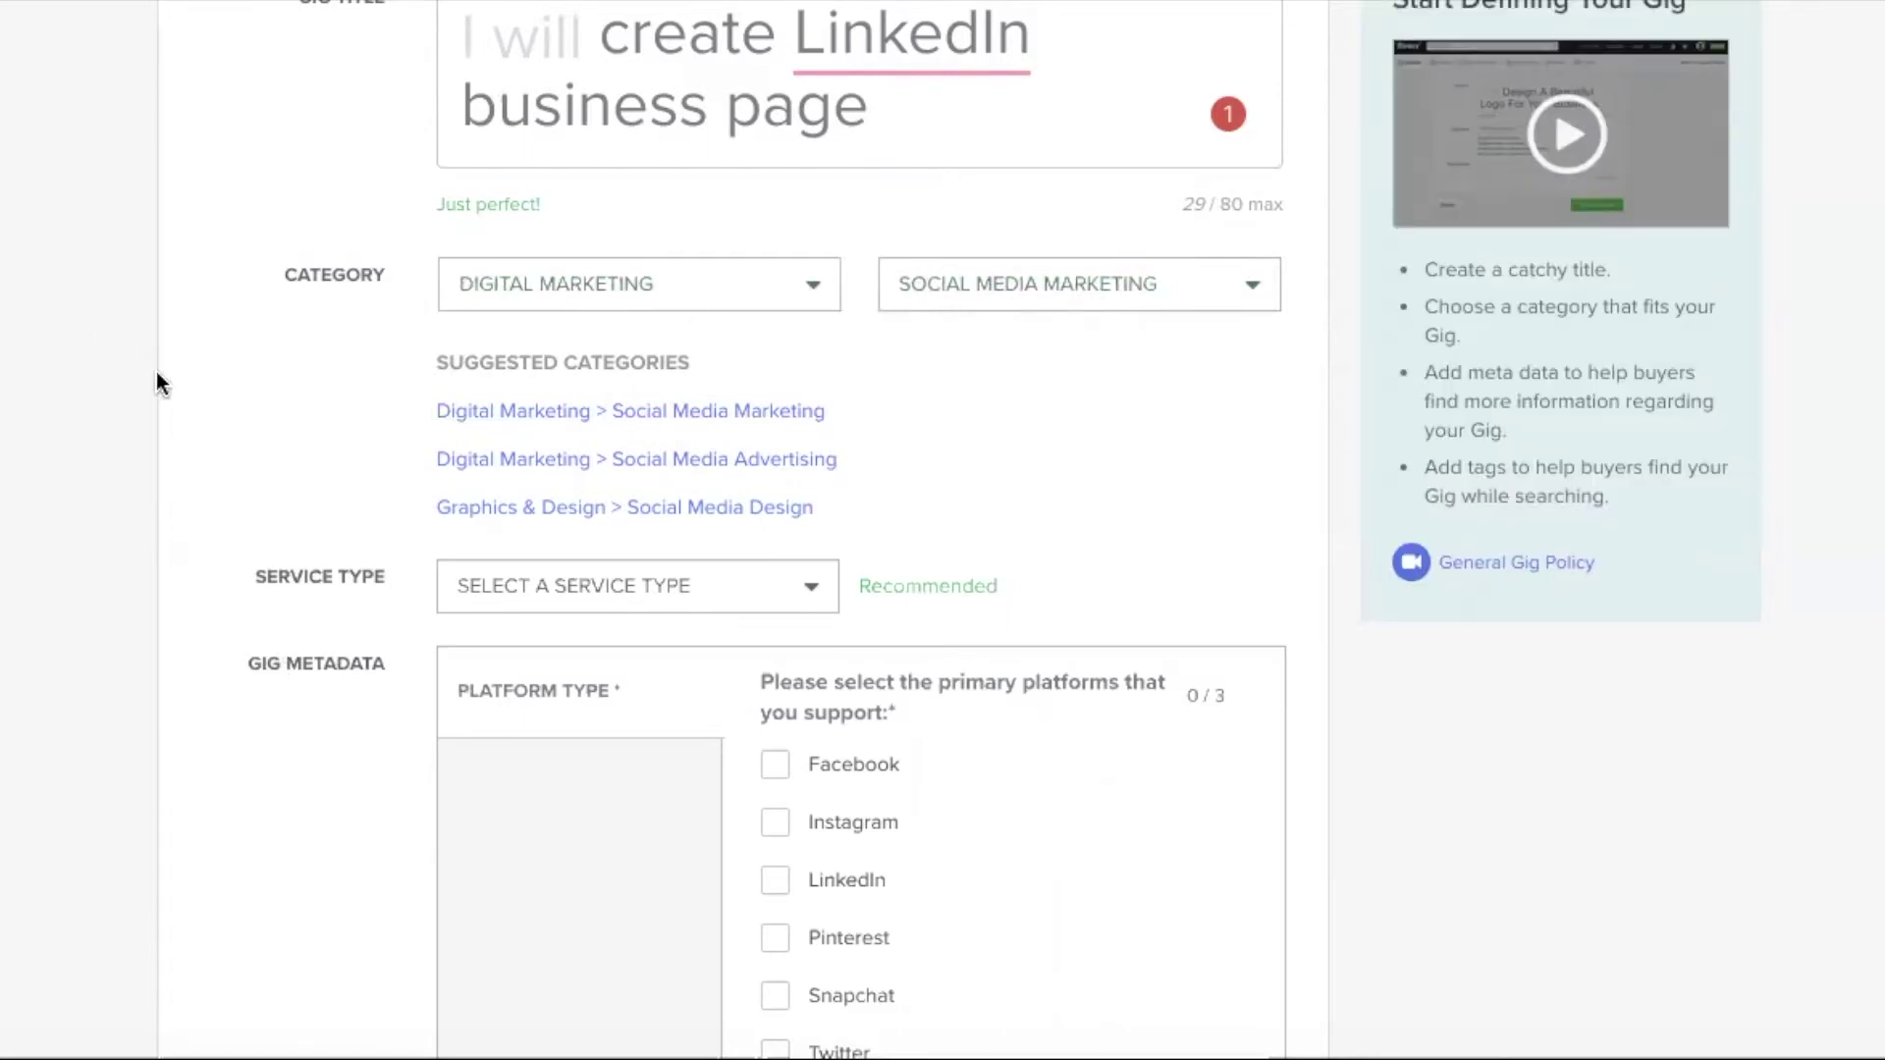
# Set the service type to Profile Setup & Integration and select LinkedIn as the supported platform.
pyautogui.scroll(-4, 158, 378)
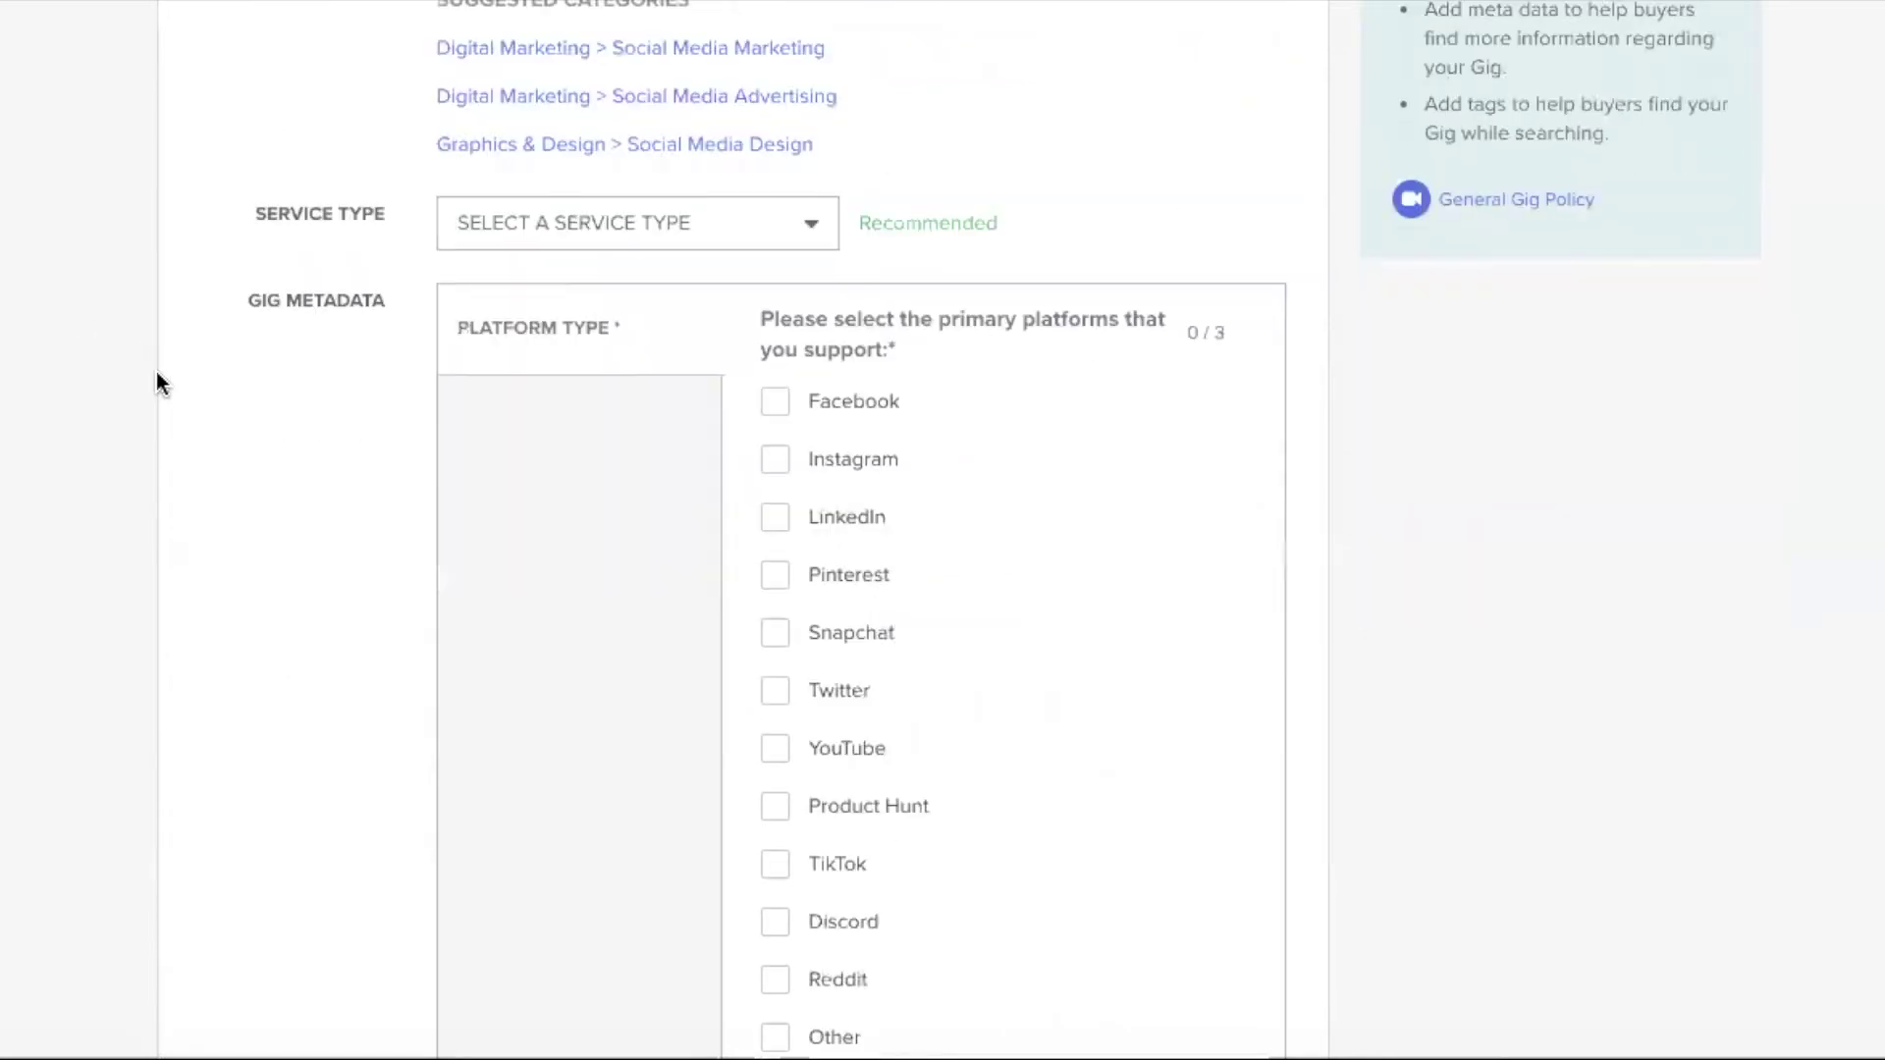
pyautogui.click(653, 227)
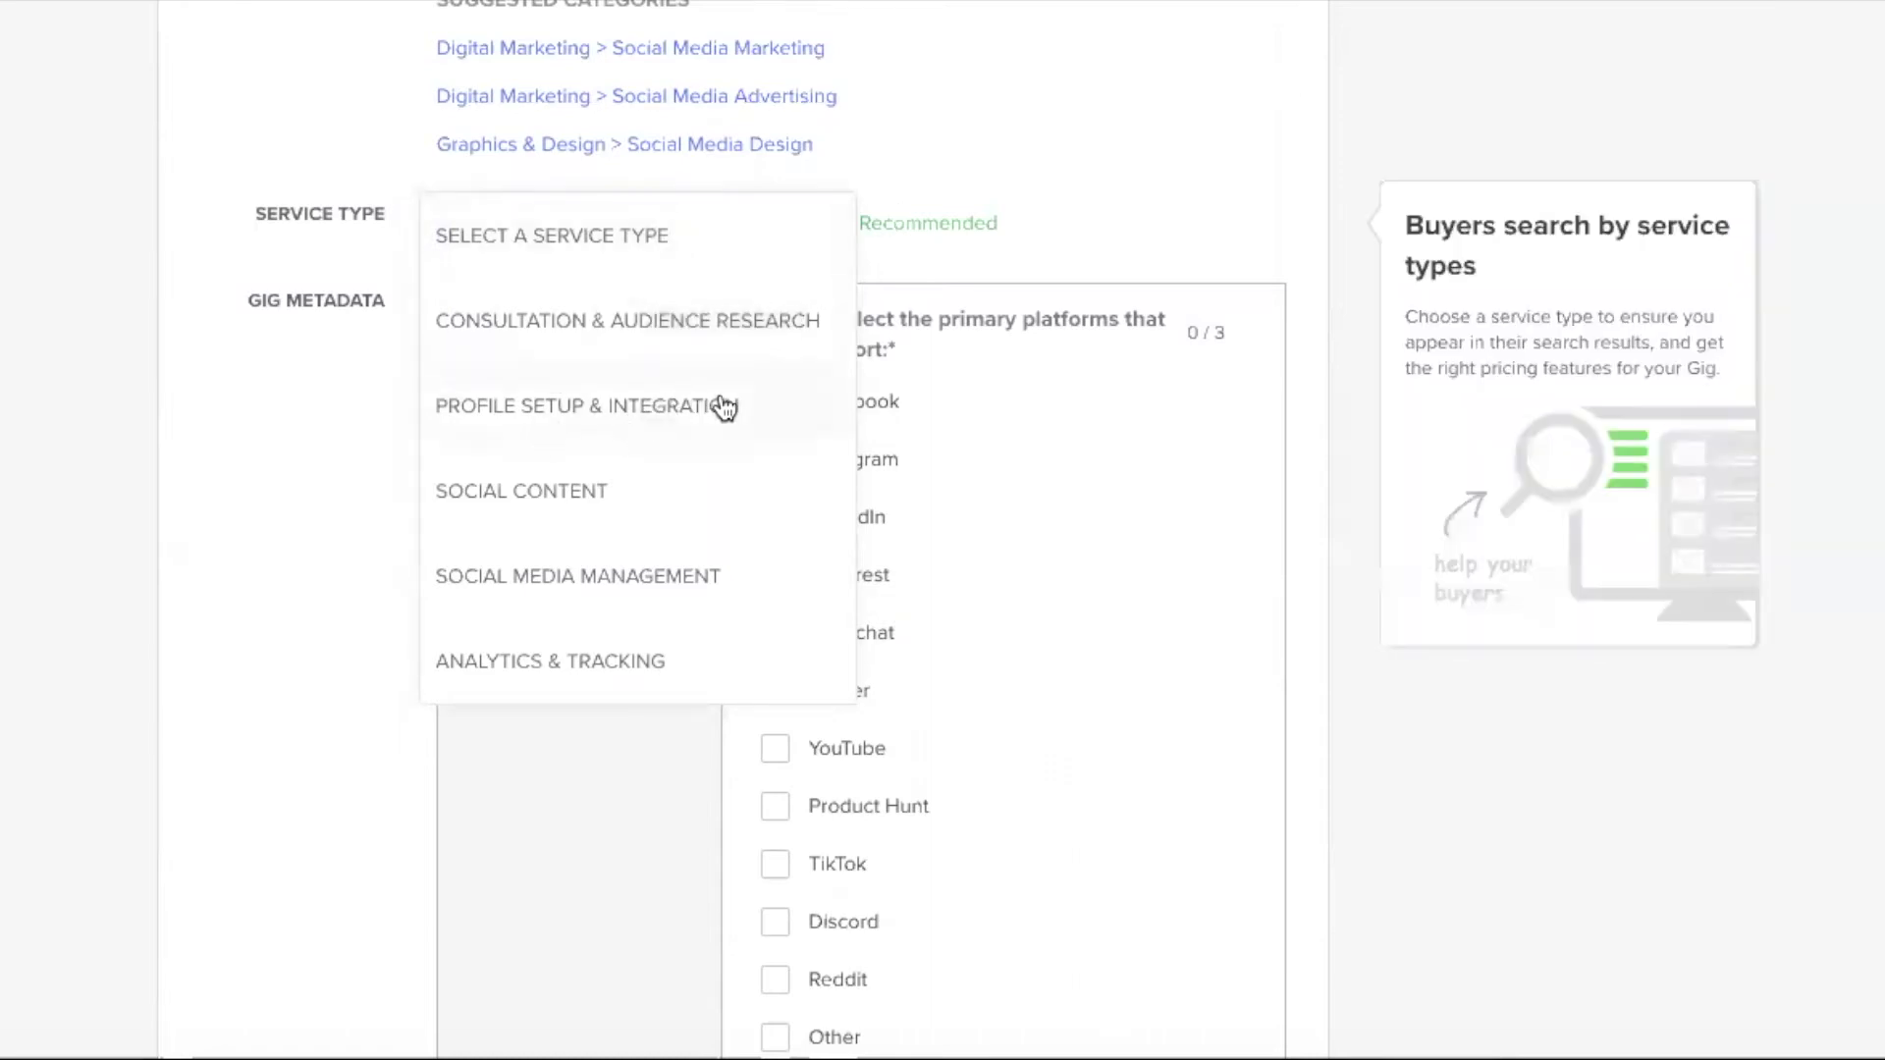
pyautogui.click(701, 425)
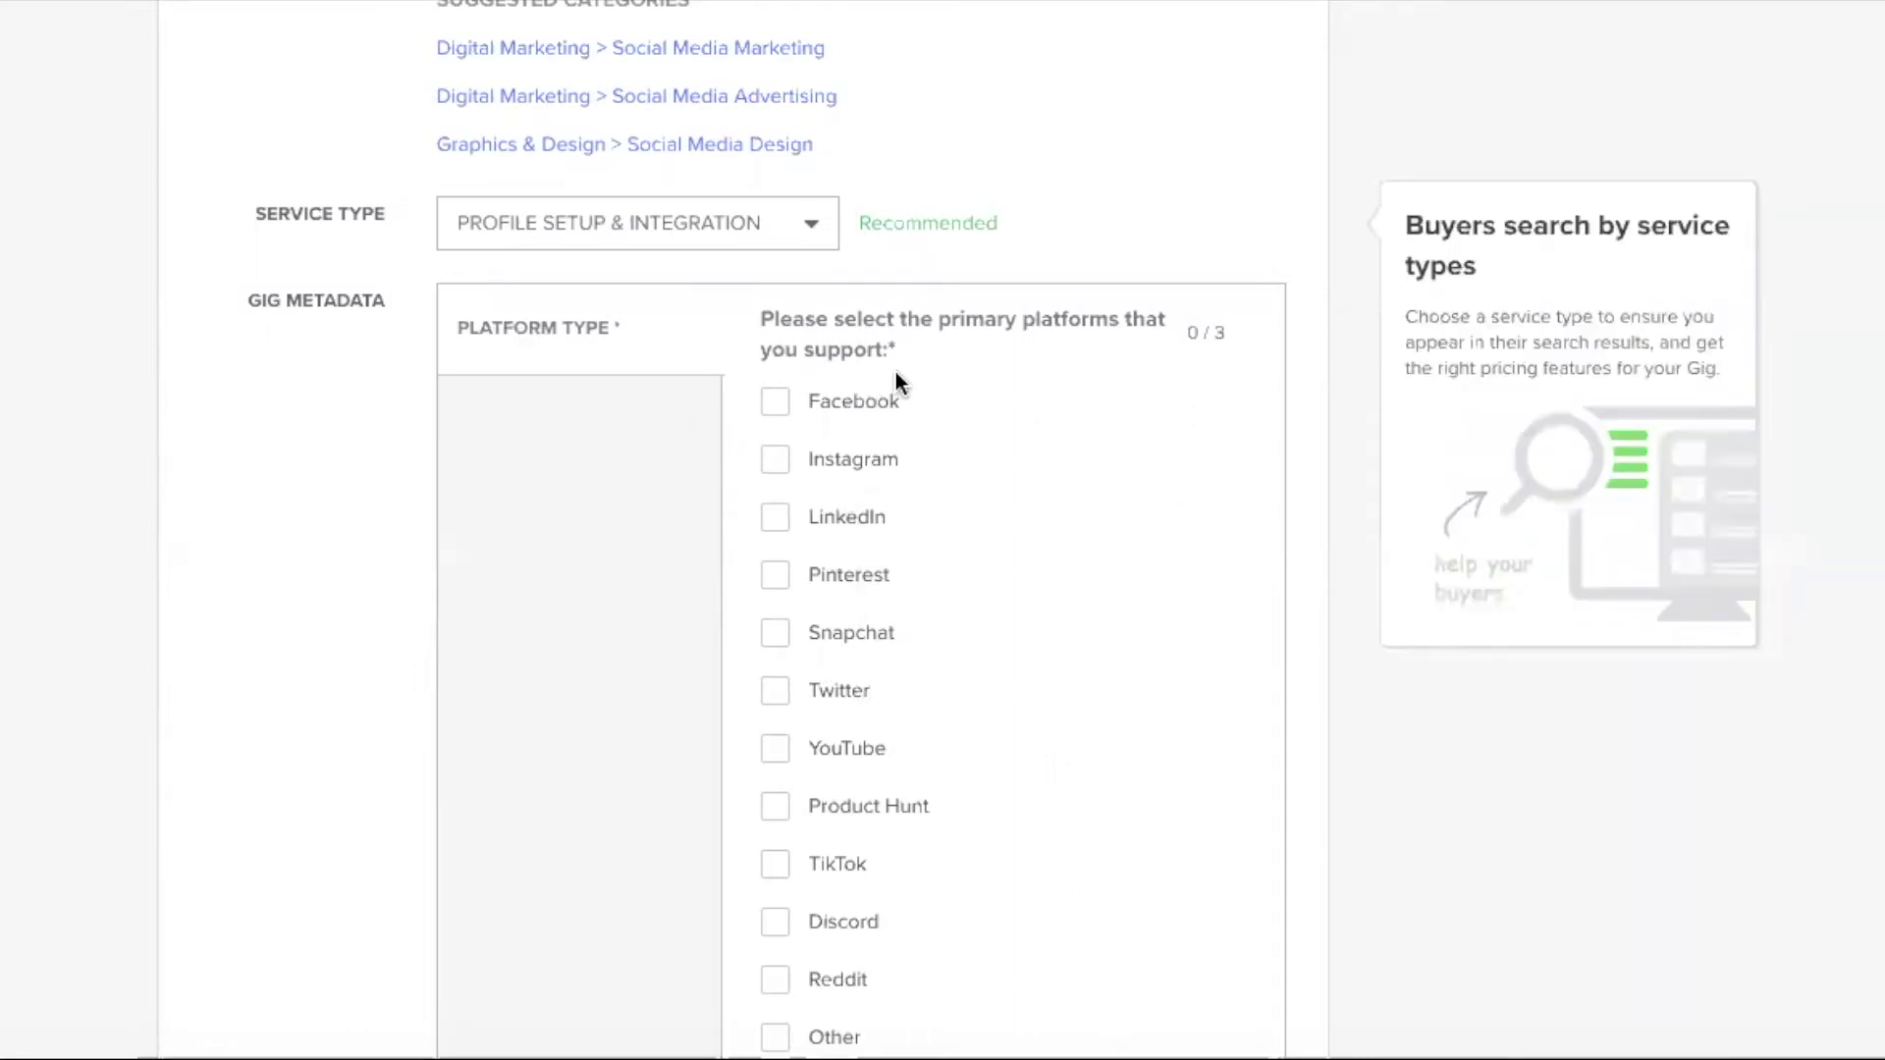
pyautogui.click(776, 520)
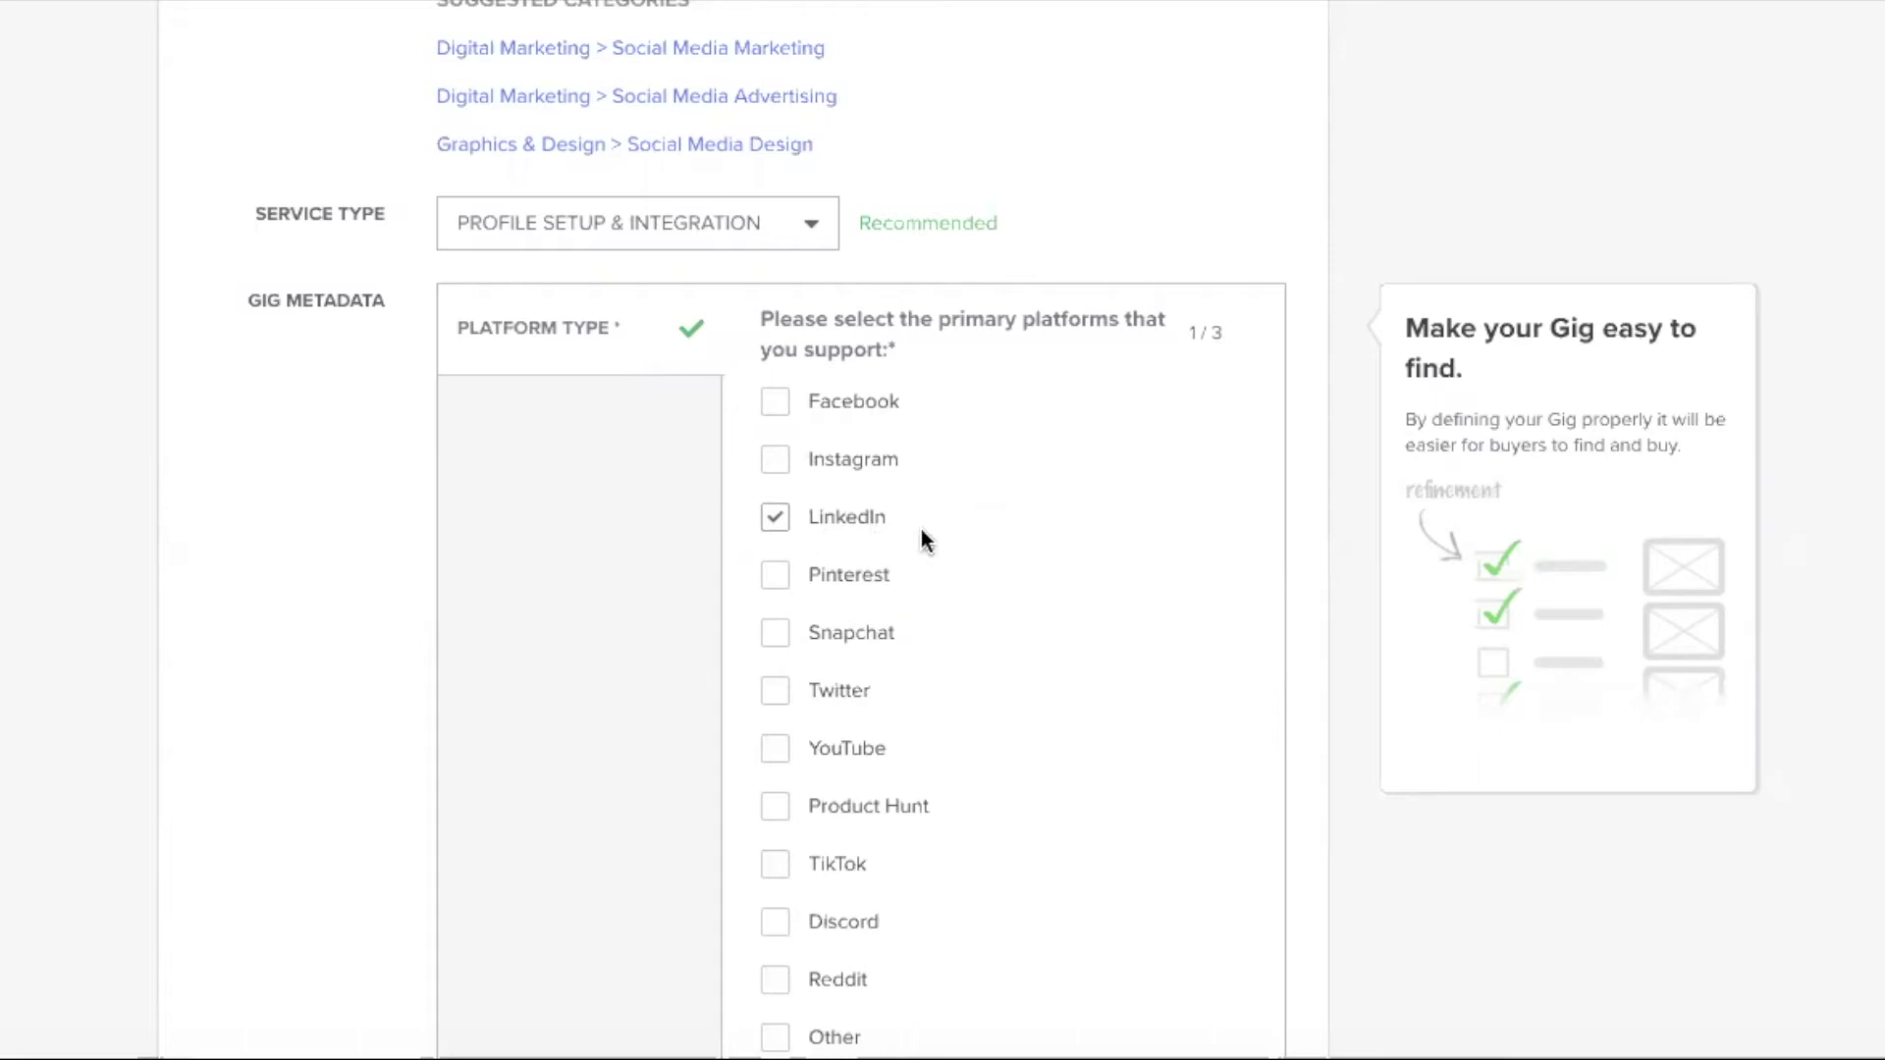
# Add "linkedin page" as the gig's first search tag.
pyautogui.scroll(-4, 196, 516)
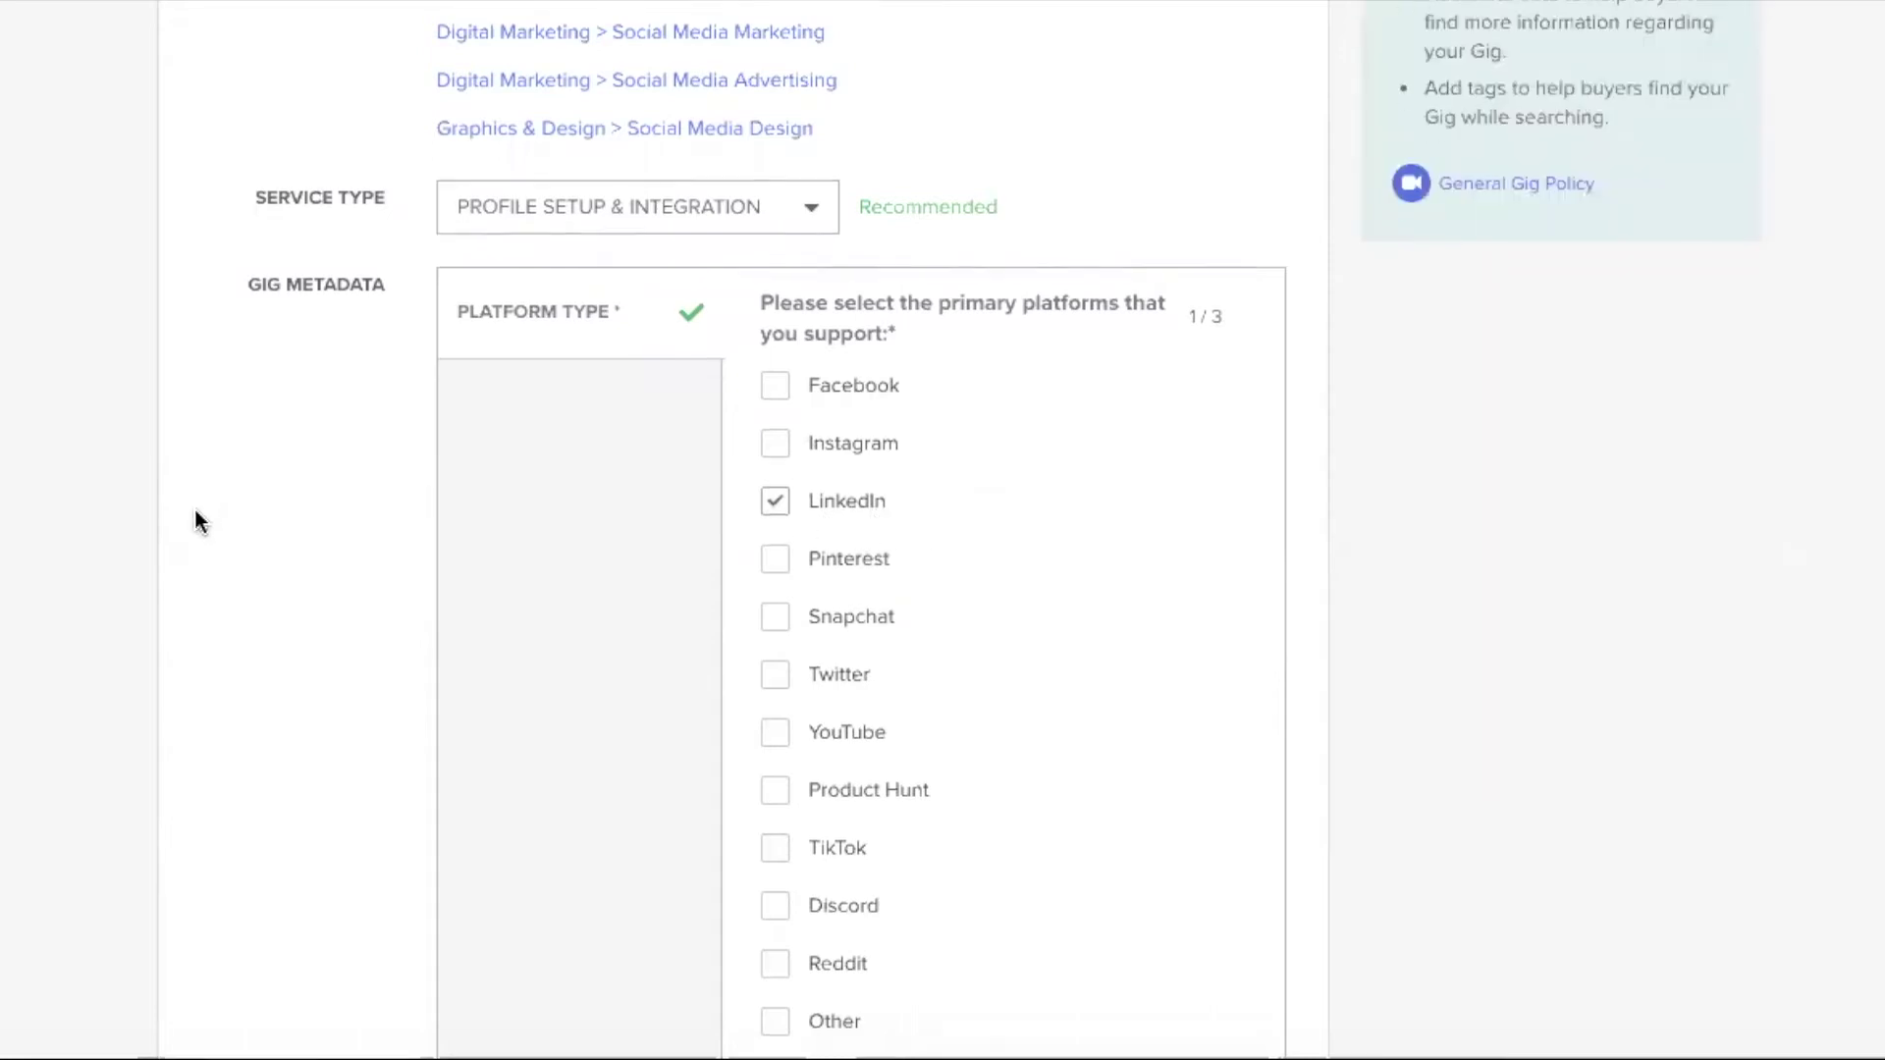
pyautogui.scroll(-3, 194, 509)
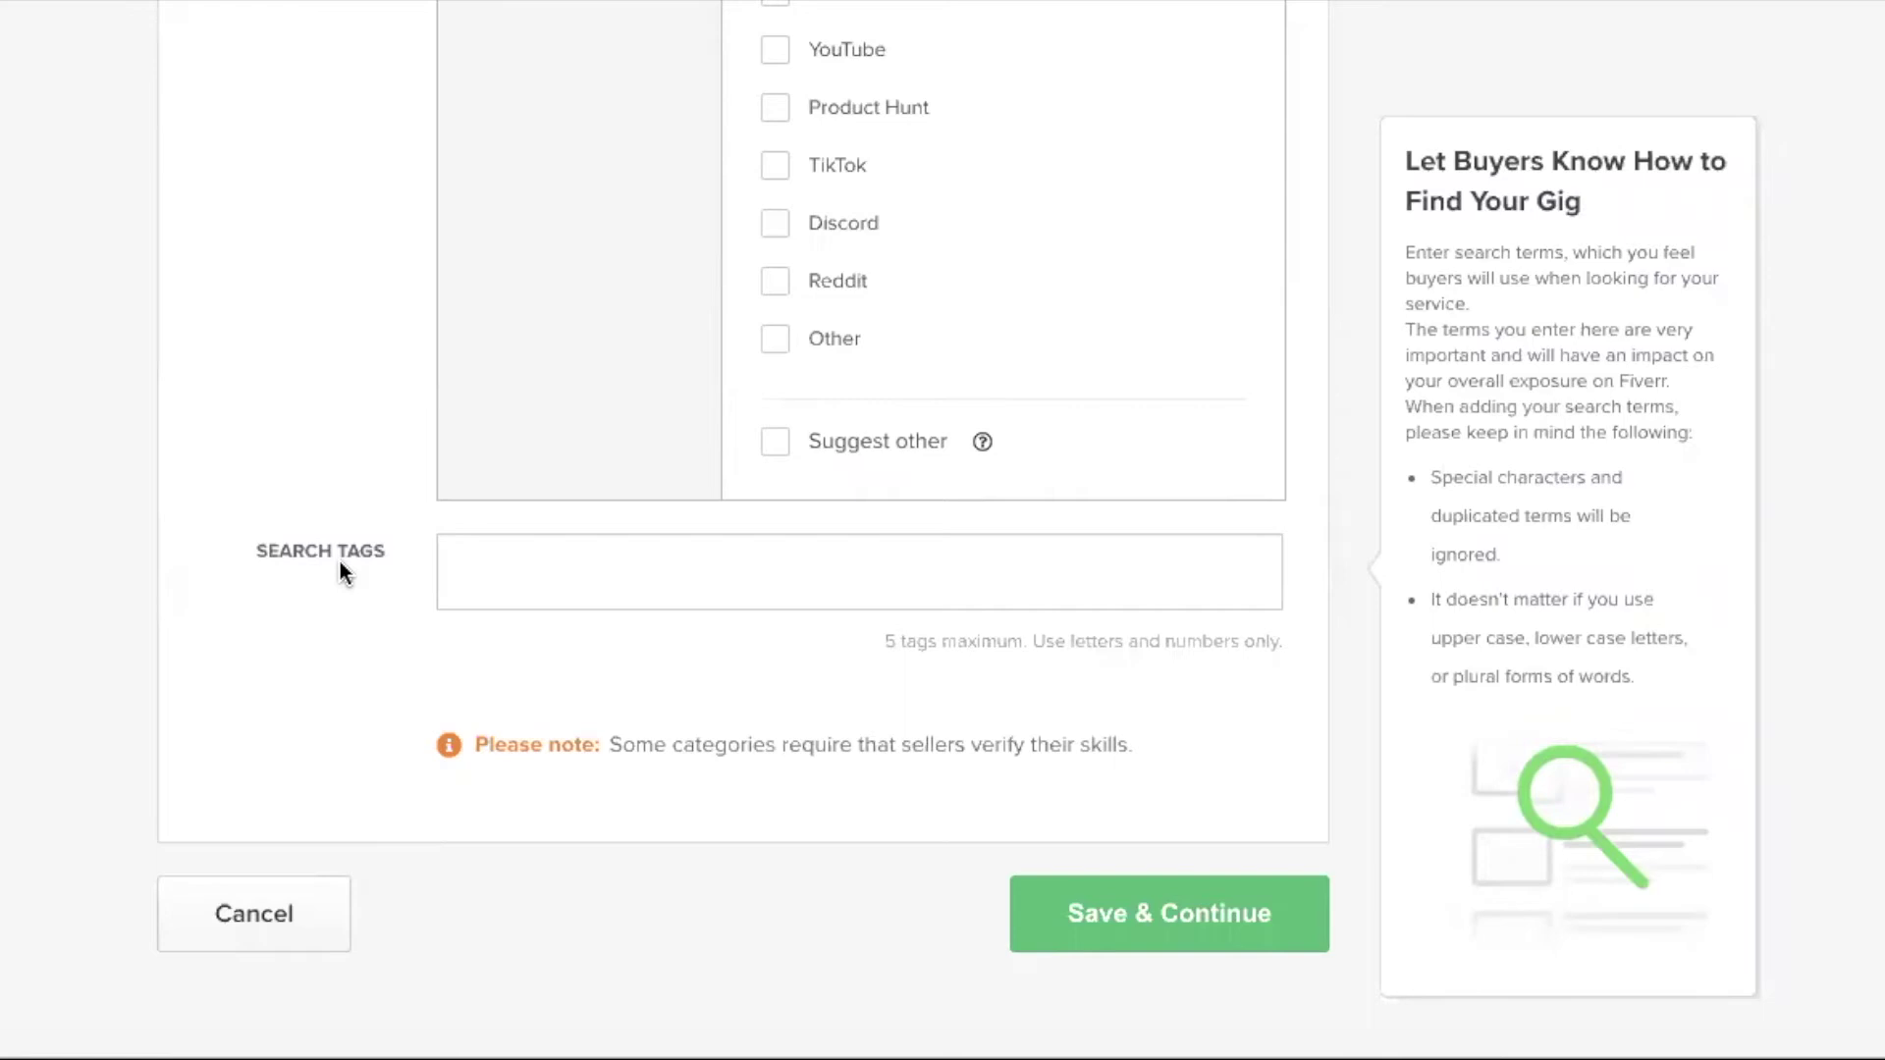
pyautogui.click(659, 581)
pyautogui.write('linke')
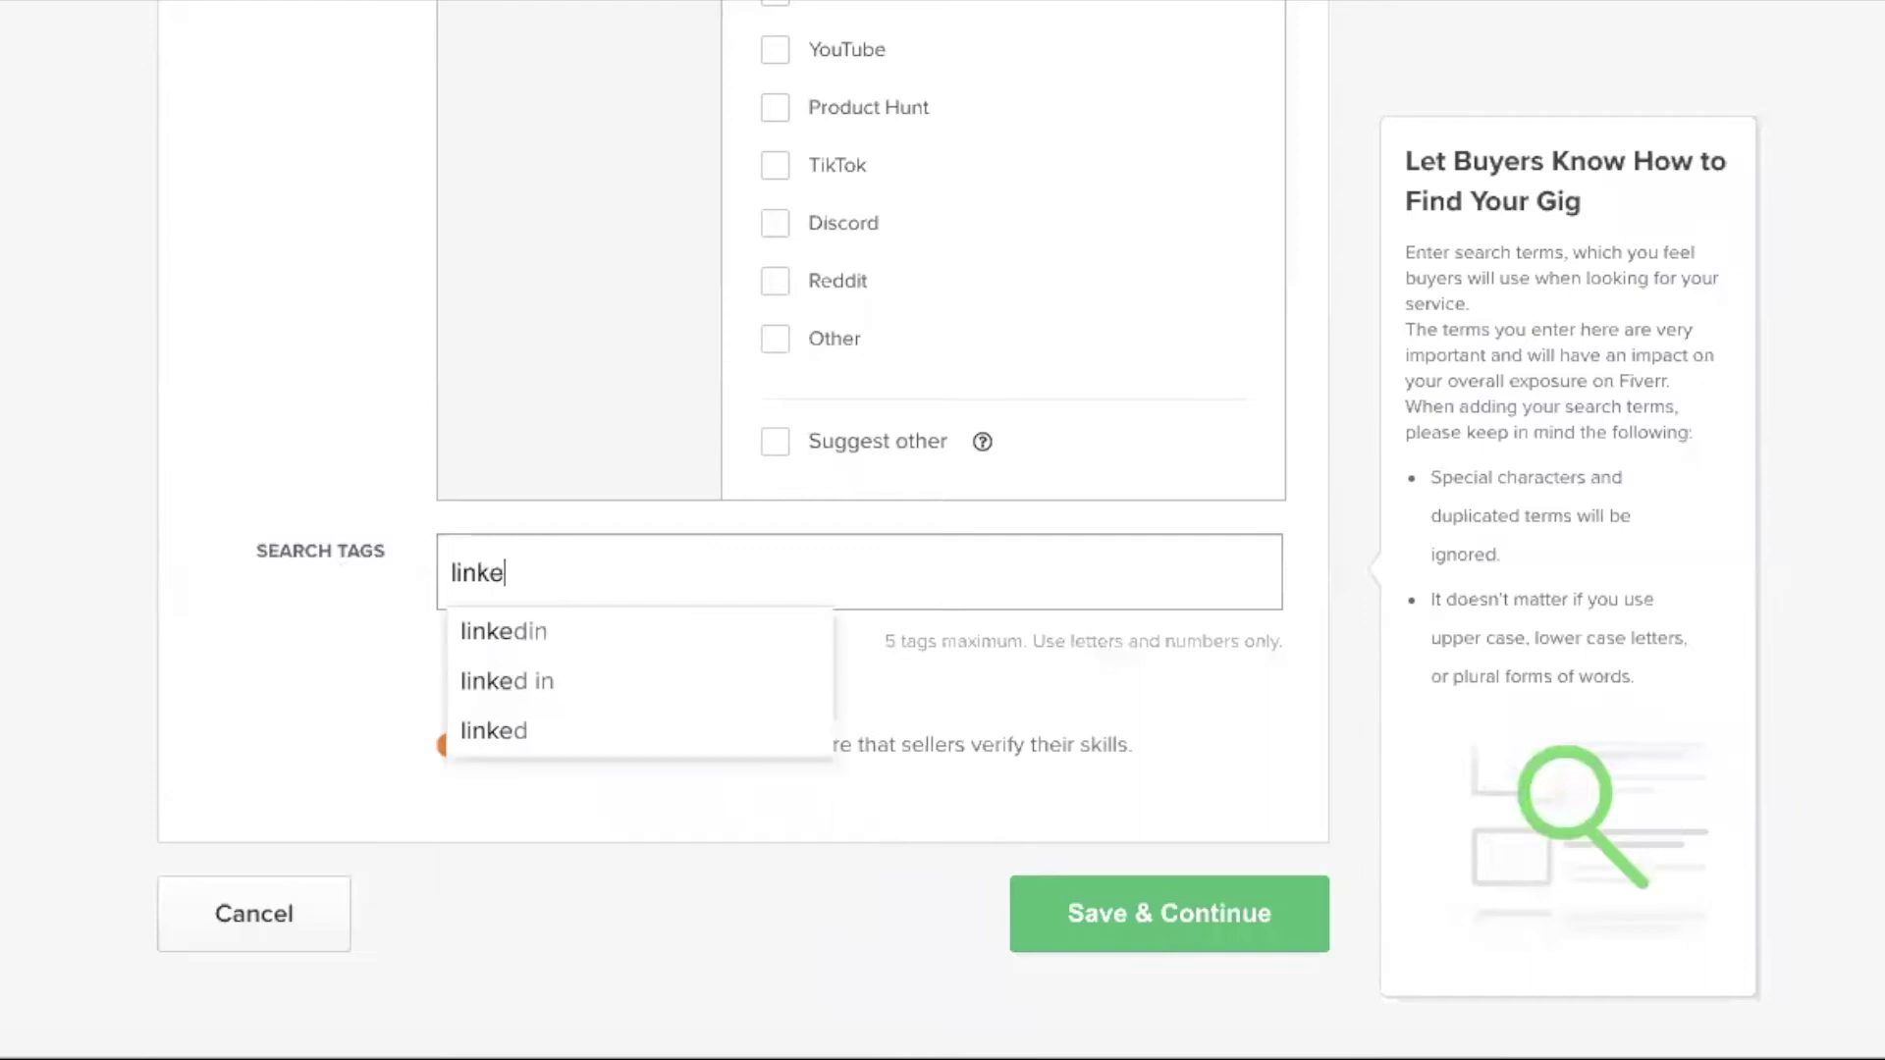
pyautogui.write('din p')
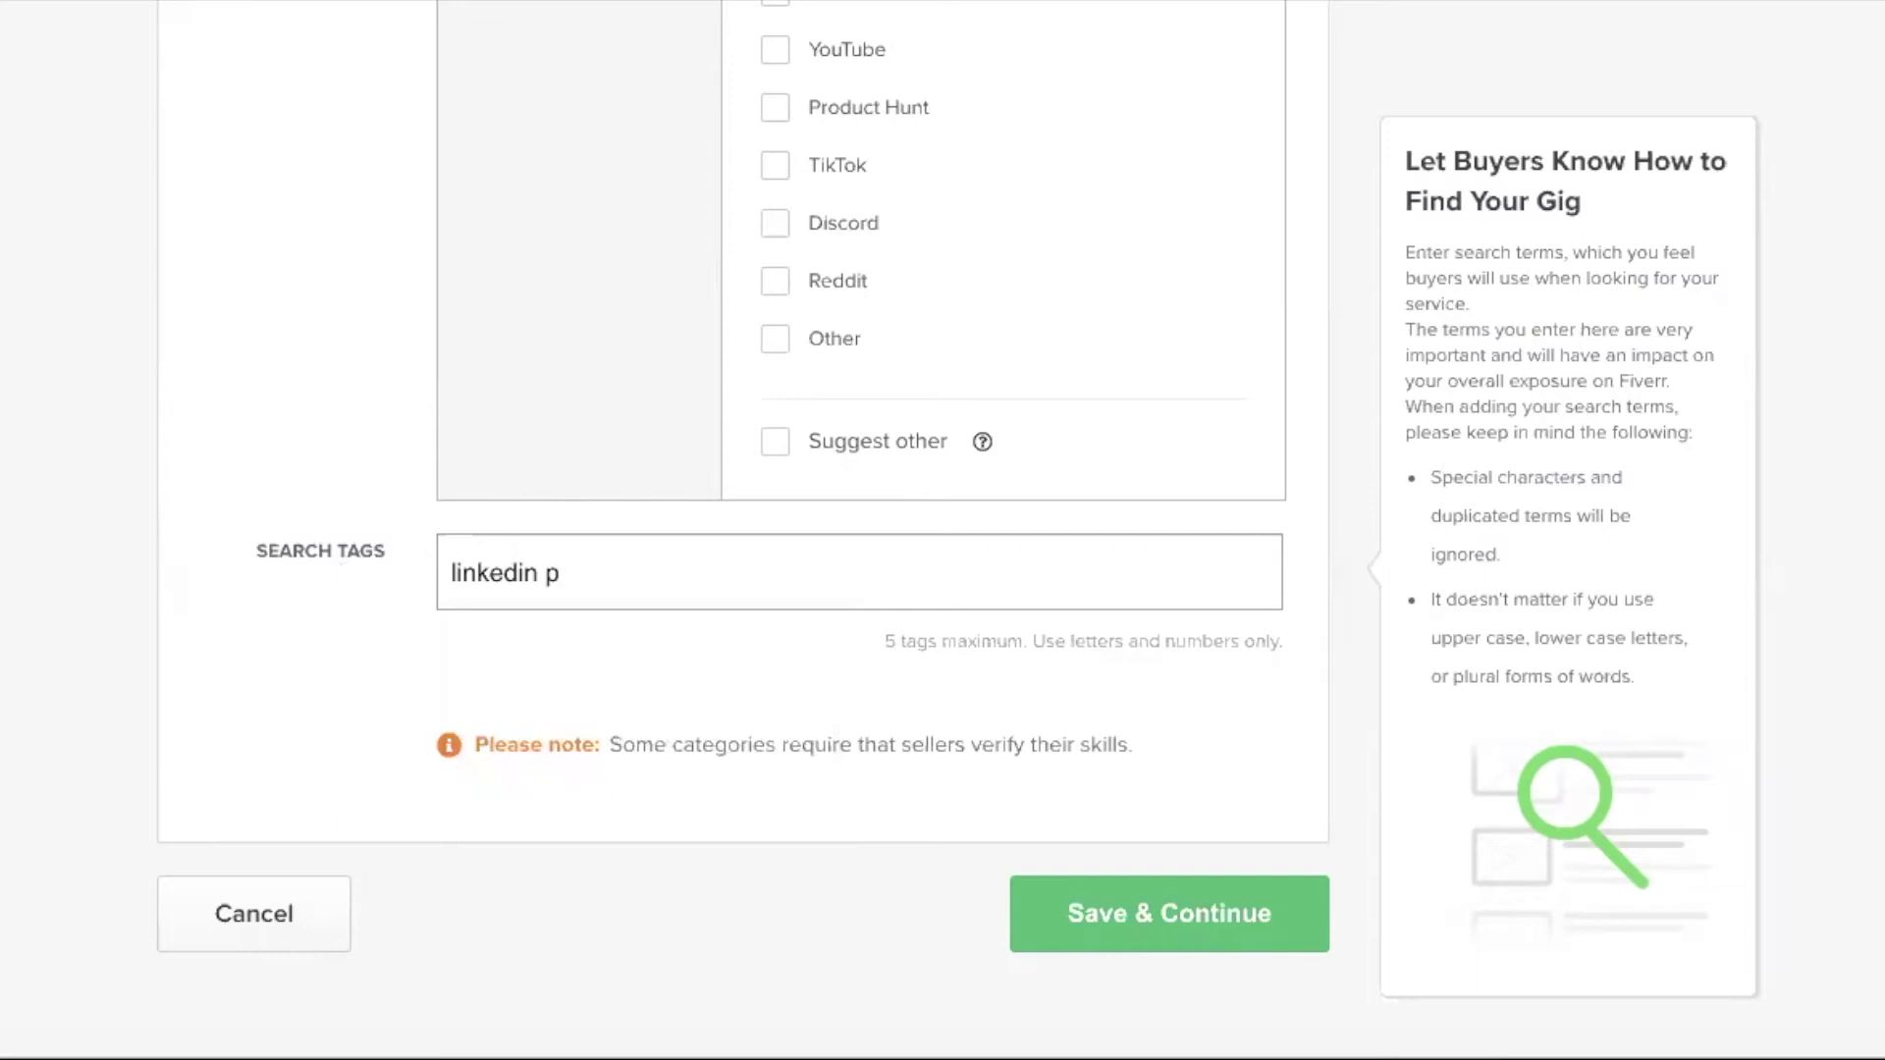
pyautogui.write('age')
pyautogui.press('Return')
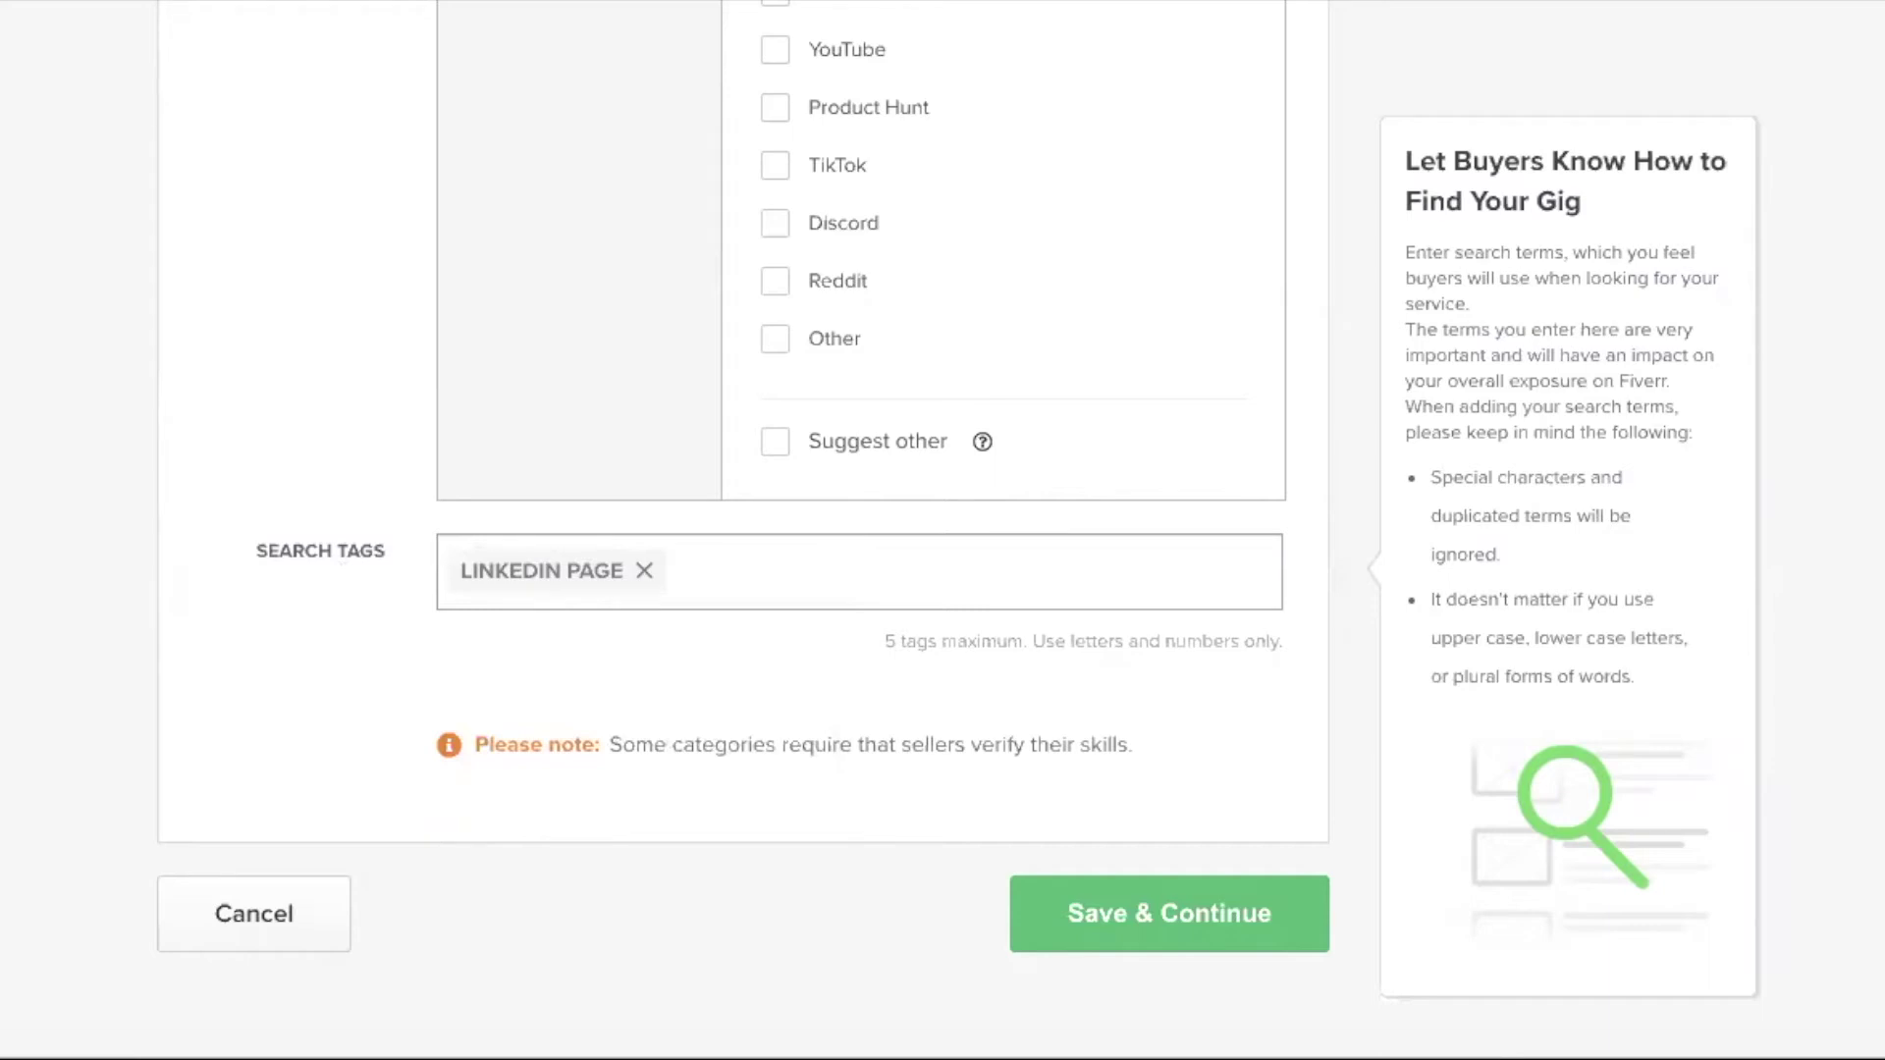
pyautogui.press('BackSpace')
pyautogui.write('linkedin')
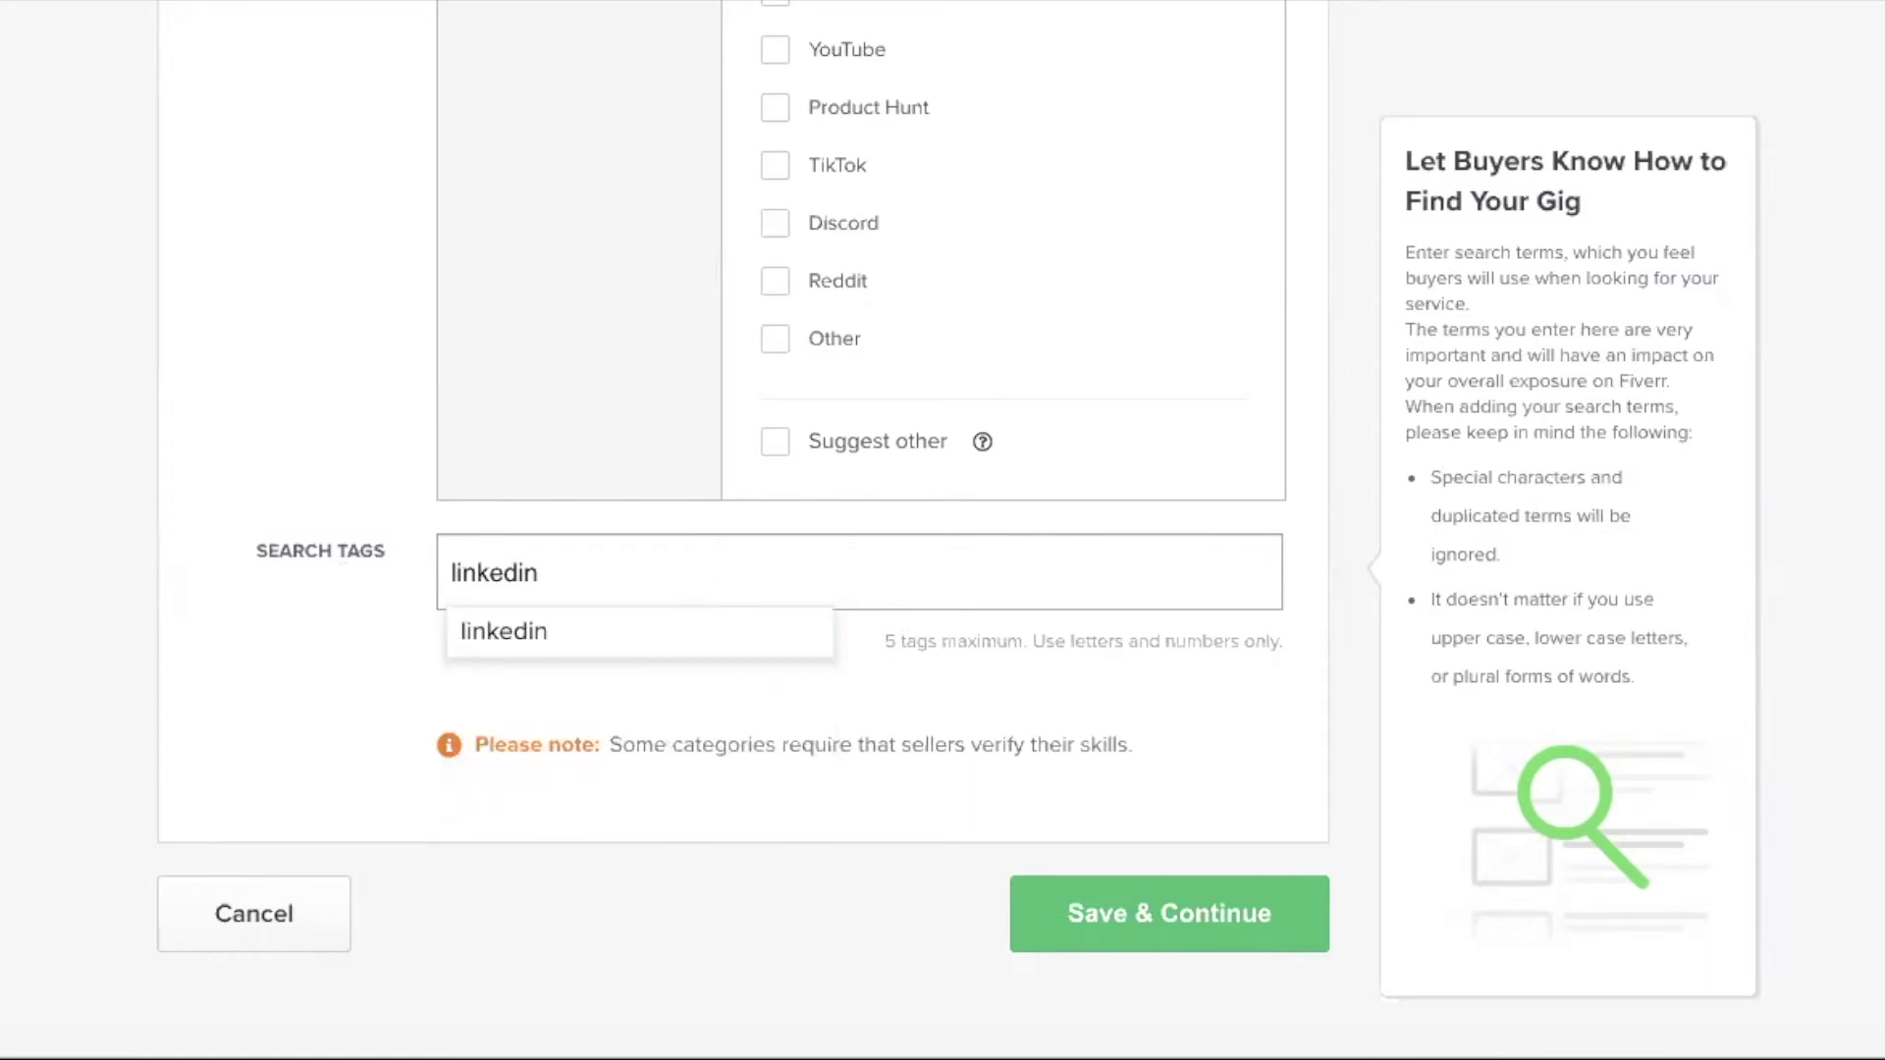
pyautogui.write(' page')
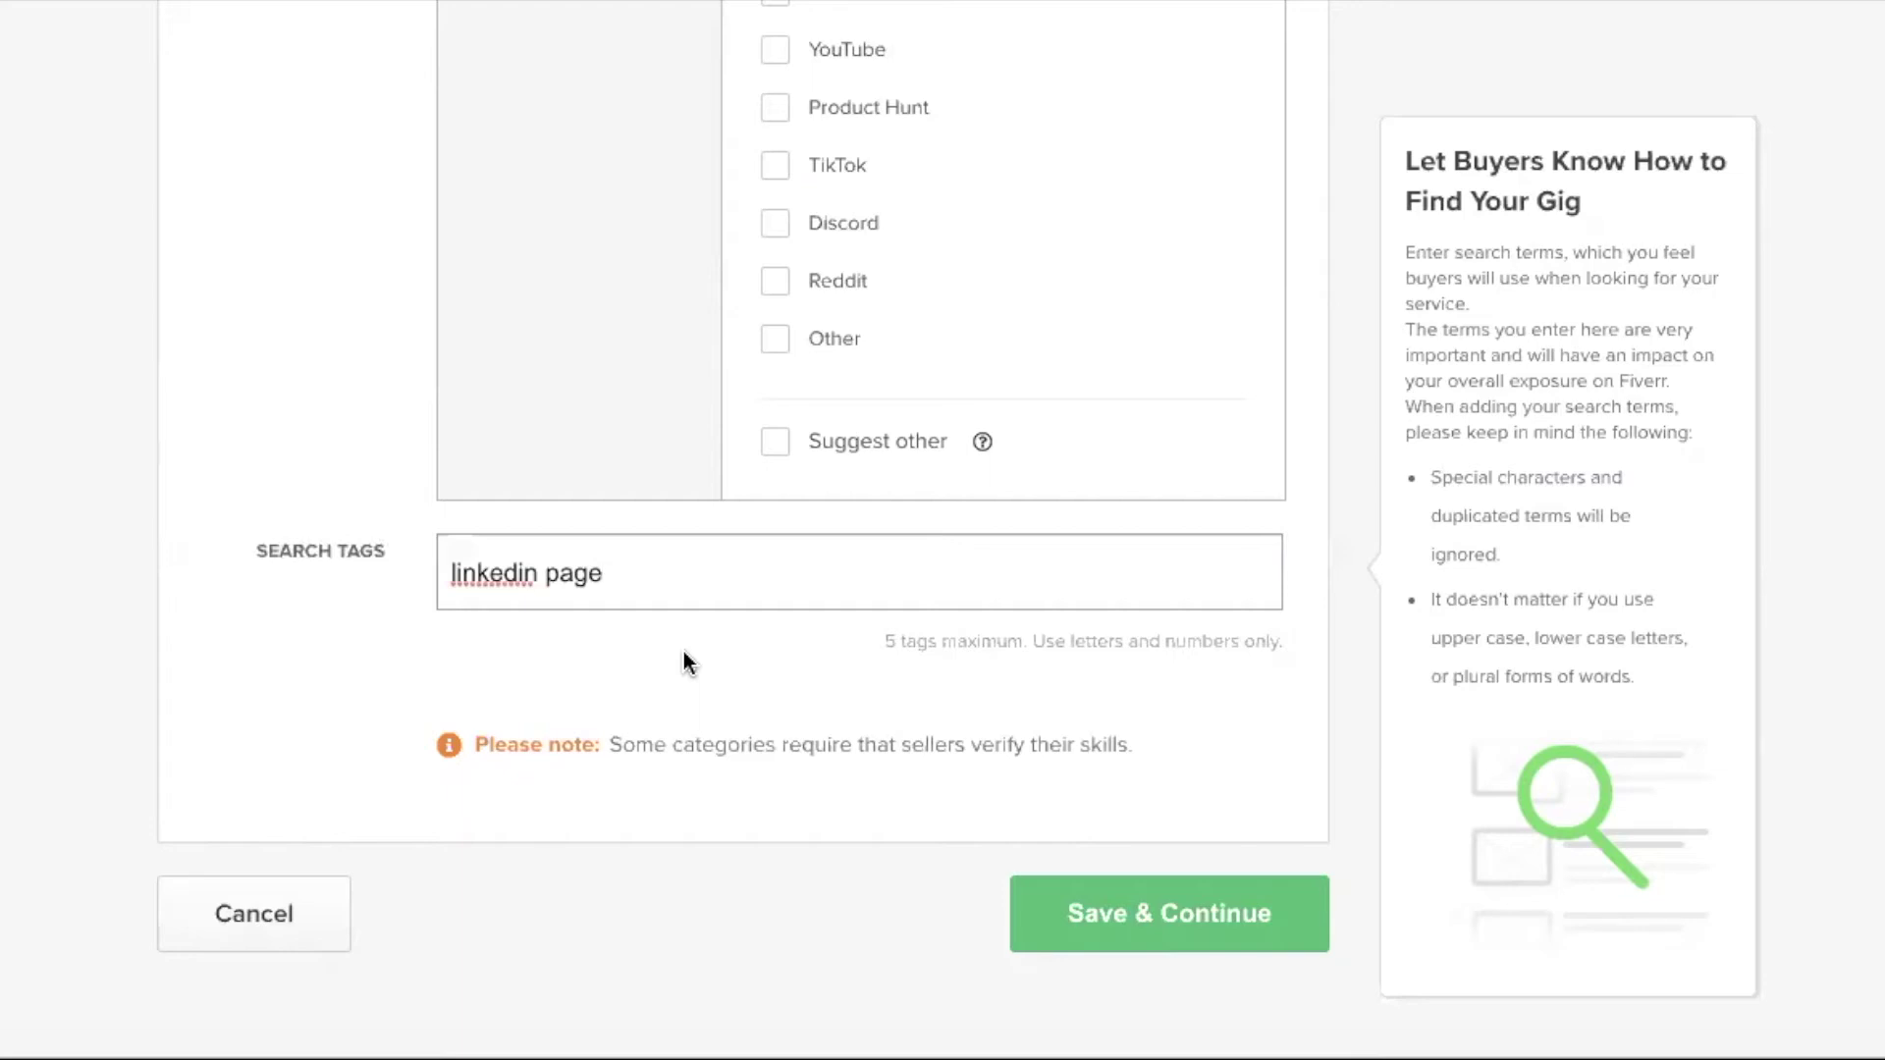
pyautogui.press('Return')
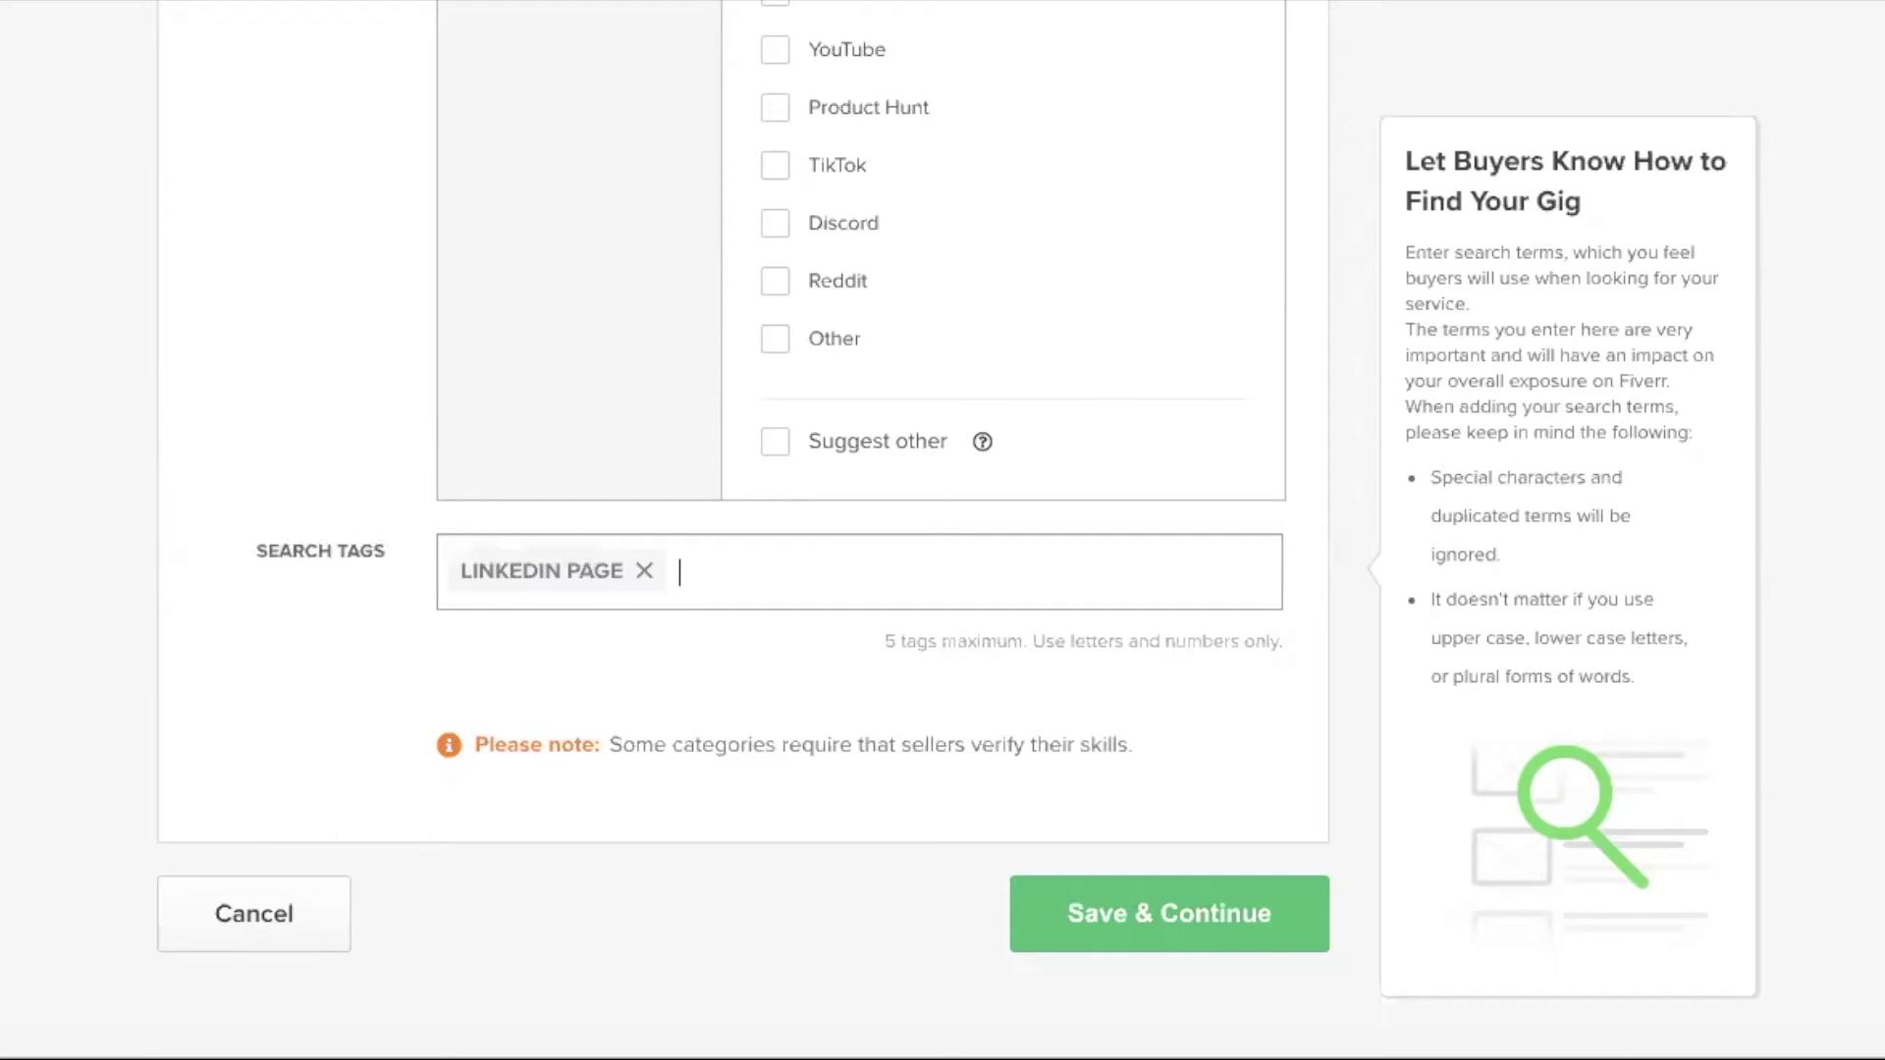
# Add the suggested "linkedin" term as a second search tag.
pyautogui.write('link')
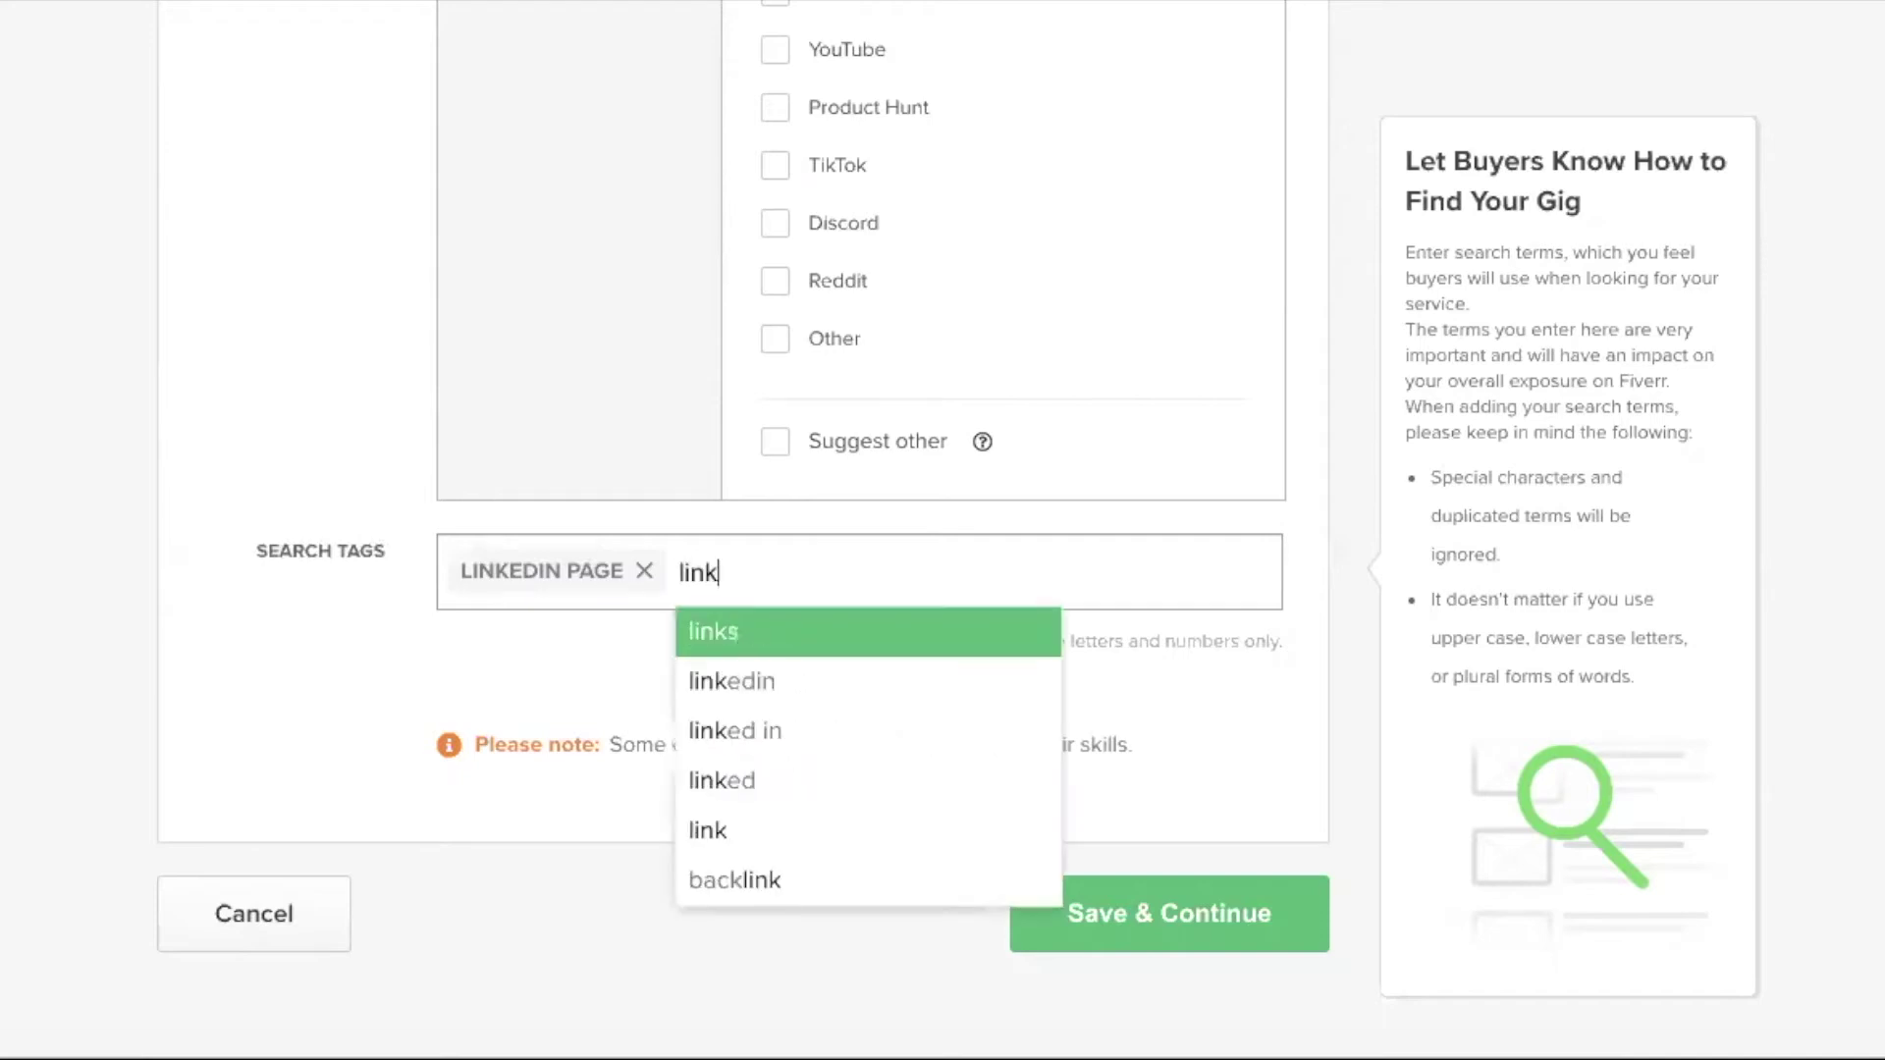
pyautogui.write('edin')
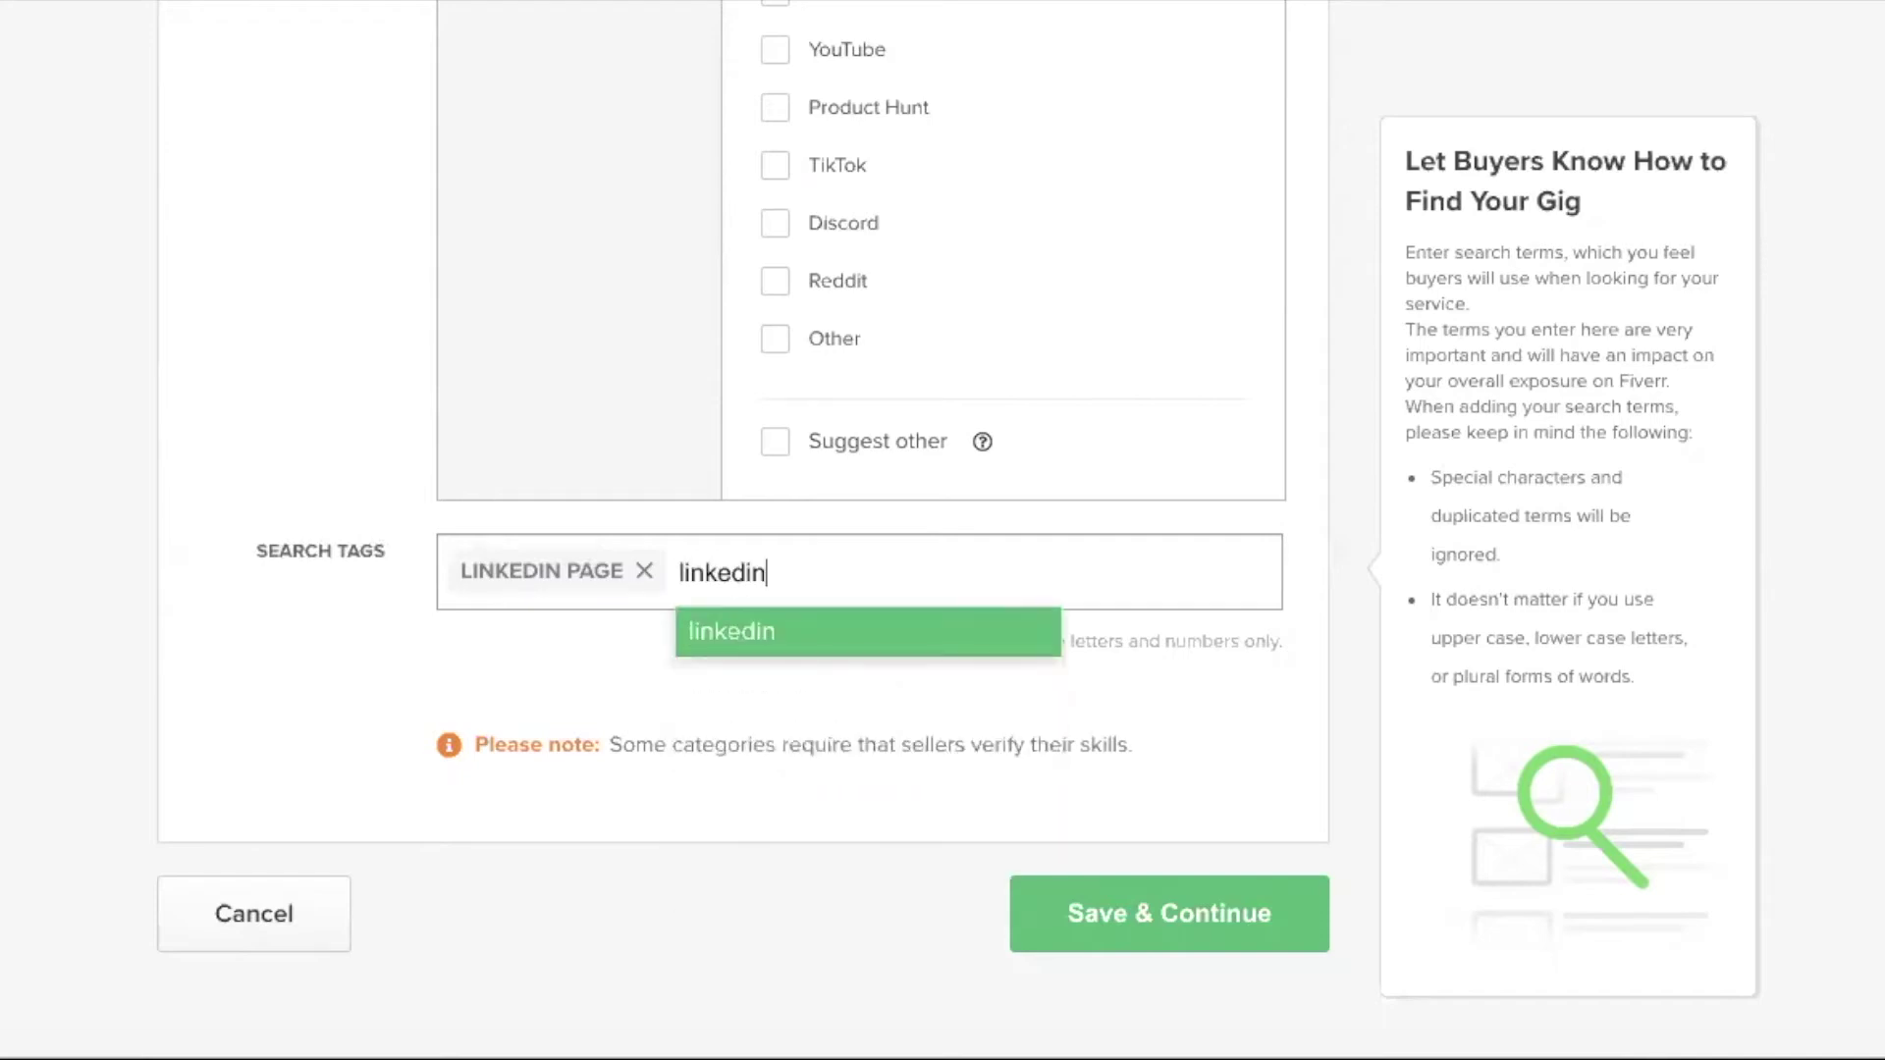
pyautogui.click(757, 635)
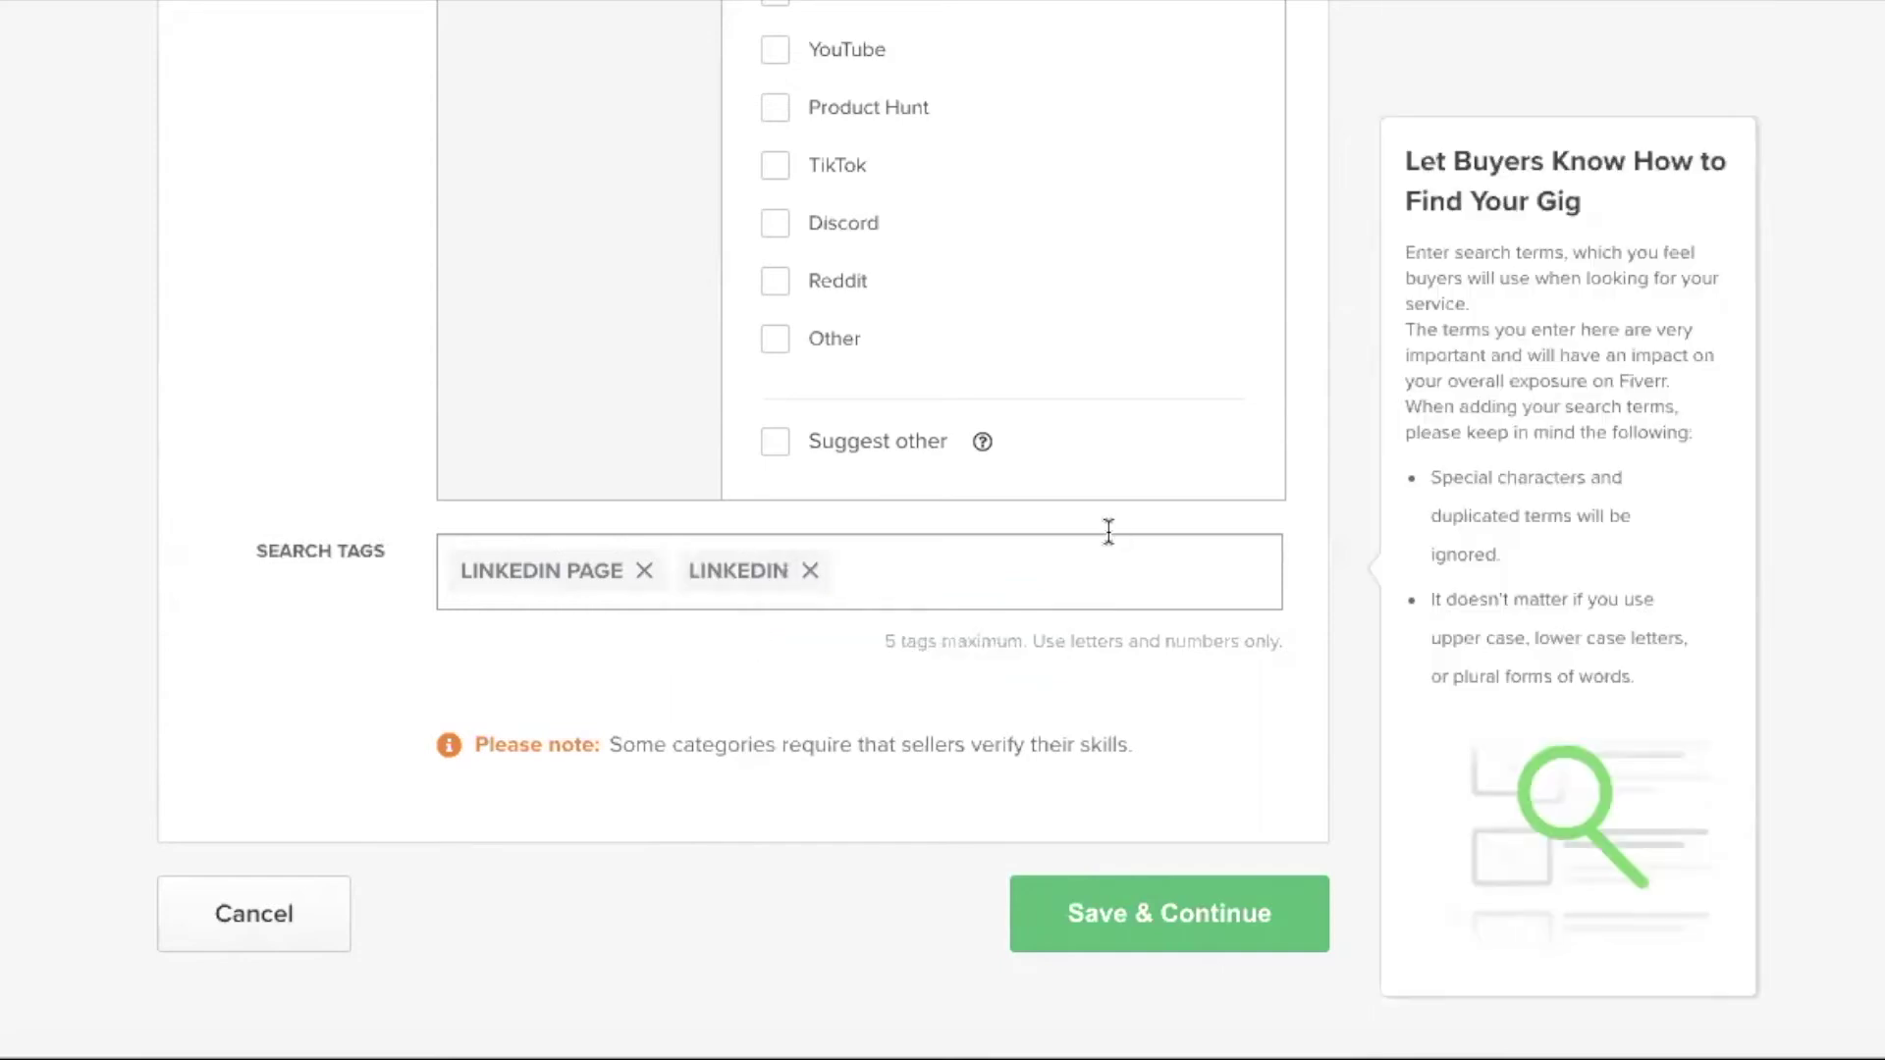
# Add "business page" as the gig's third search tag.
pyautogui.write('buusin')
pyautogui.press('BackSpace')
pyautogui.press('BackSpace')
pyautogui.press('BackSpace')
pyautogui.press('BackSpace')
pyautogui.write('s')
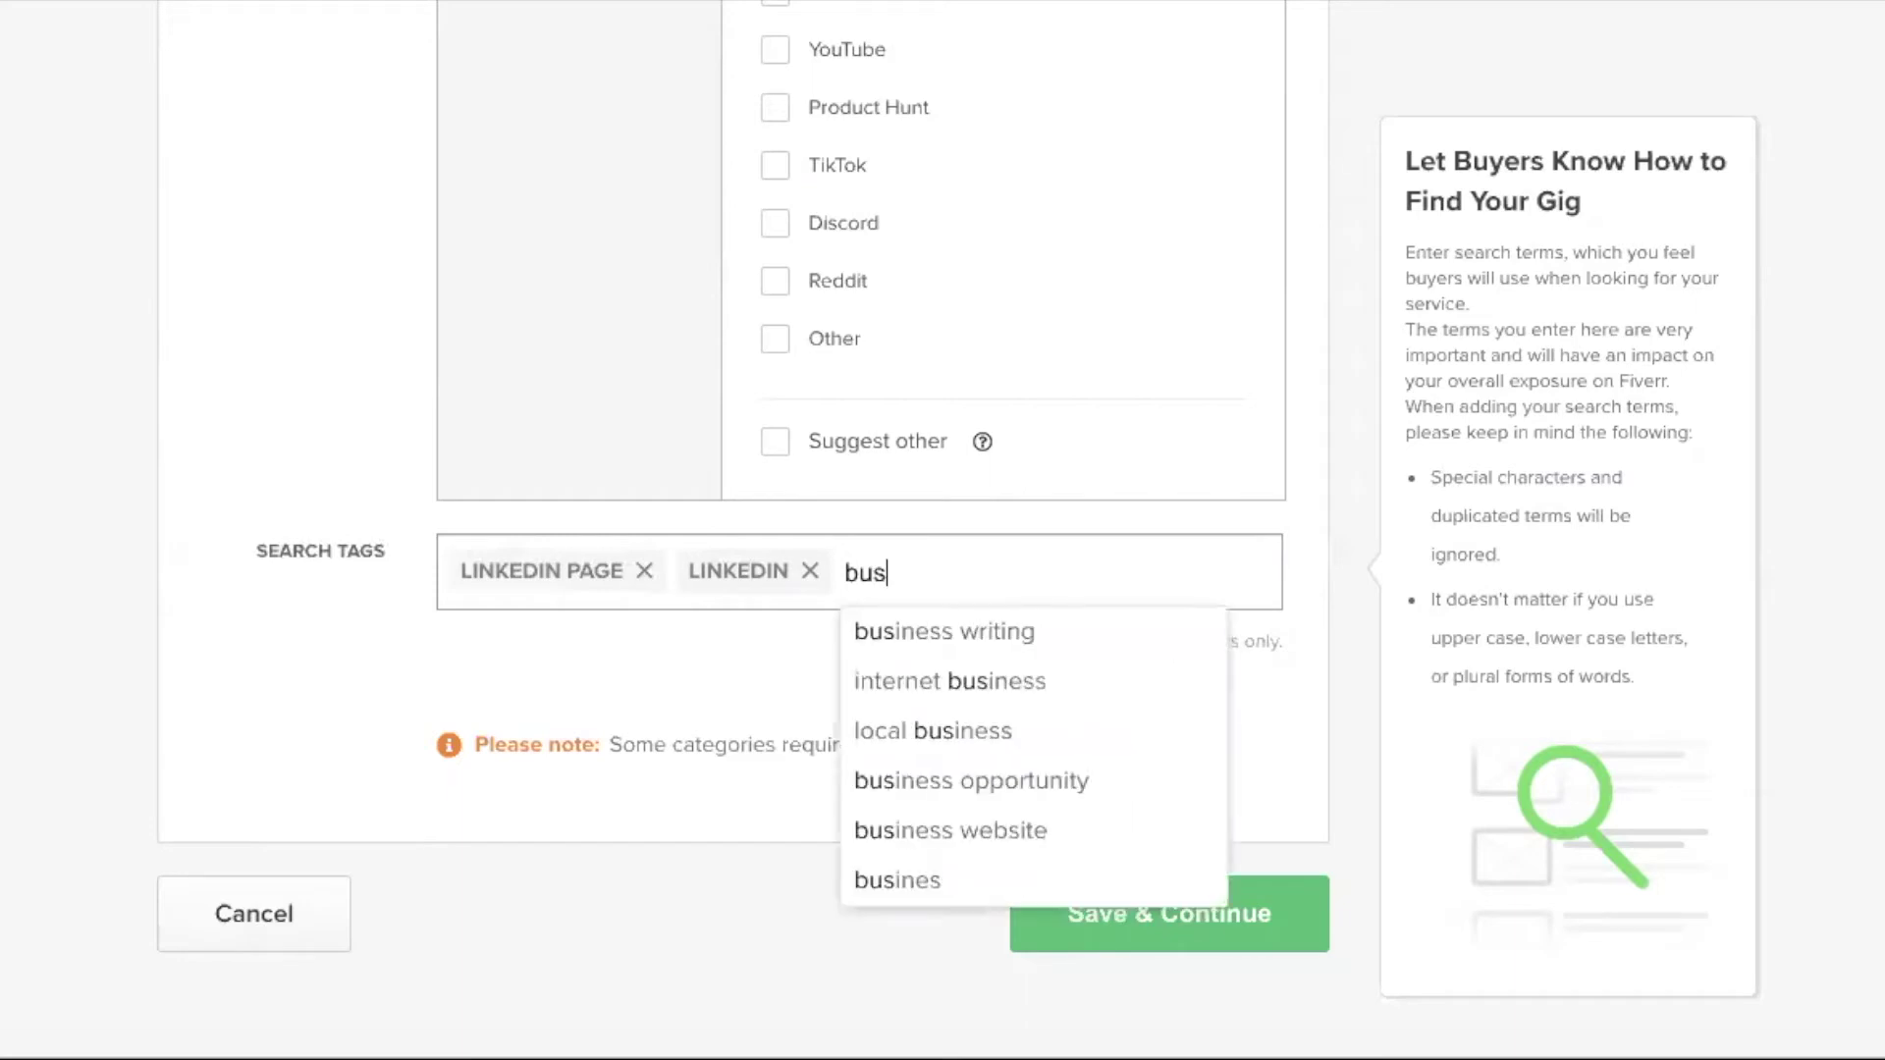
pyautogui.write('ines')
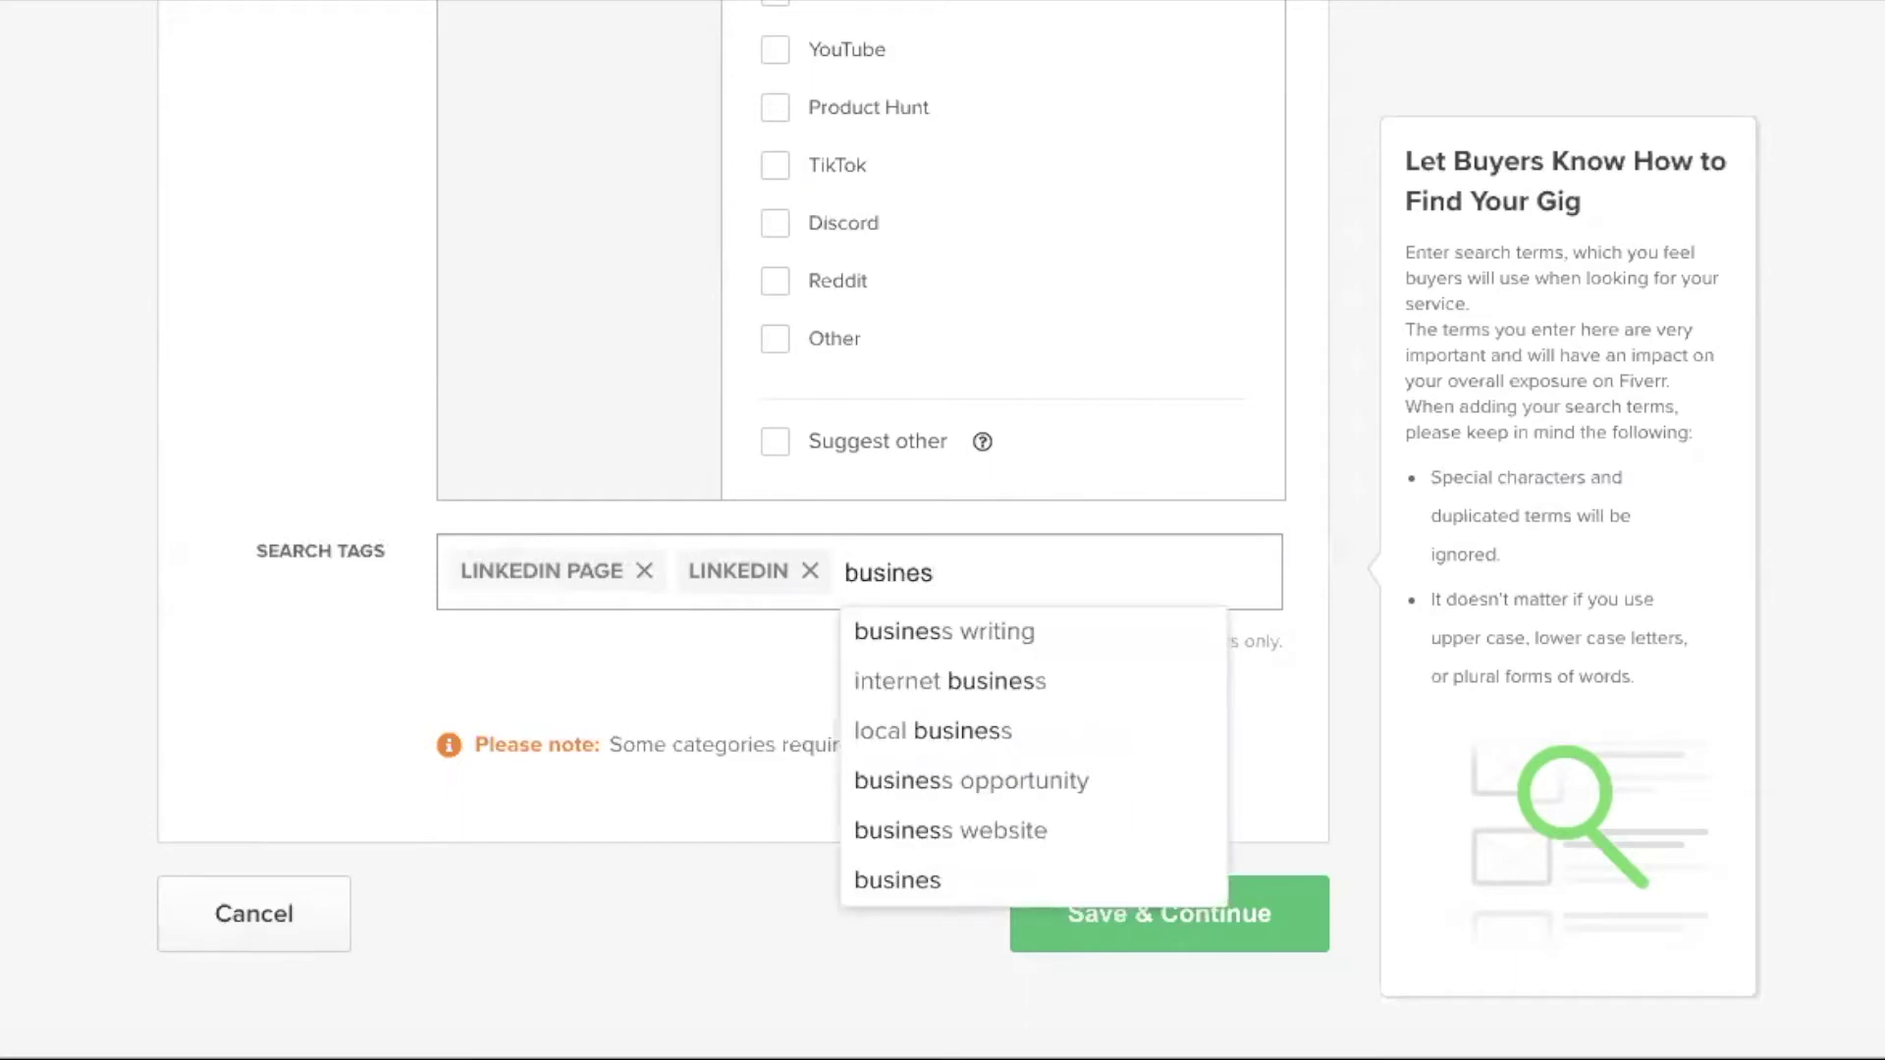
pyautogui.write('s p')
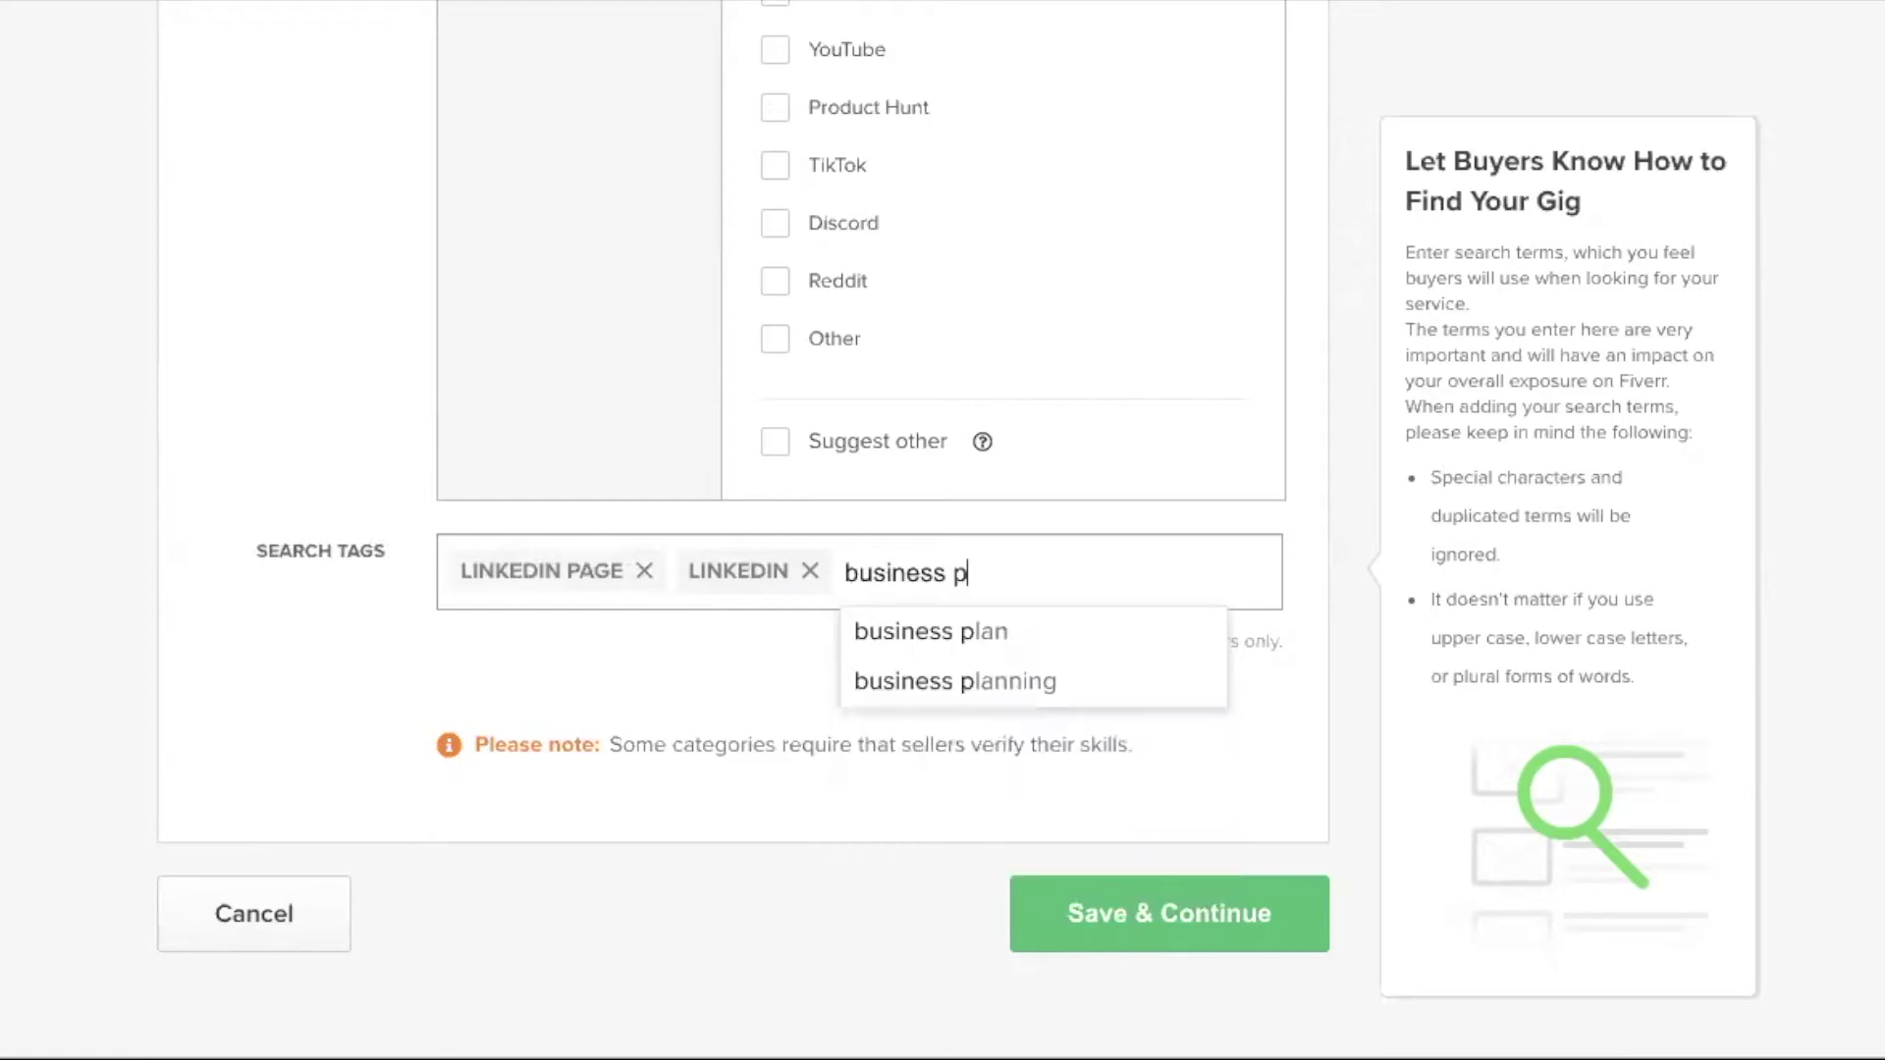
pyautogui.write('age')
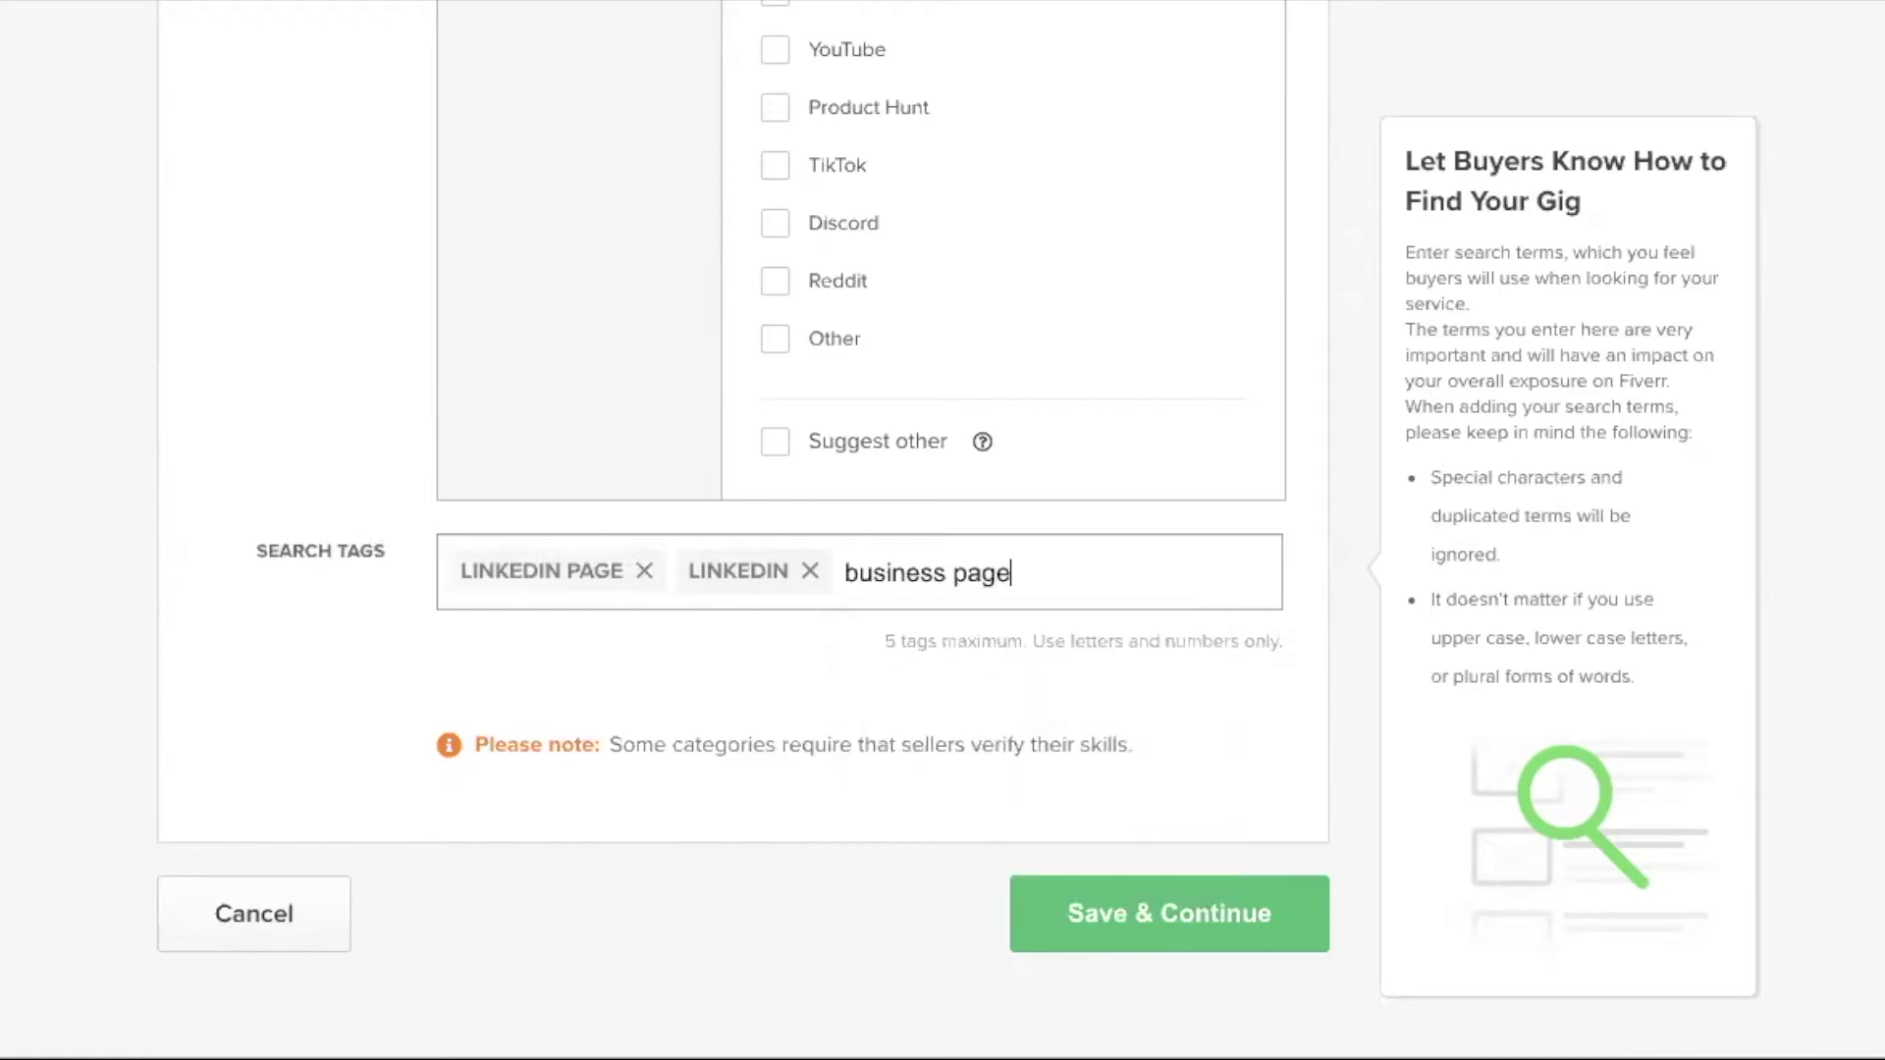
pyautogui.press('Return')
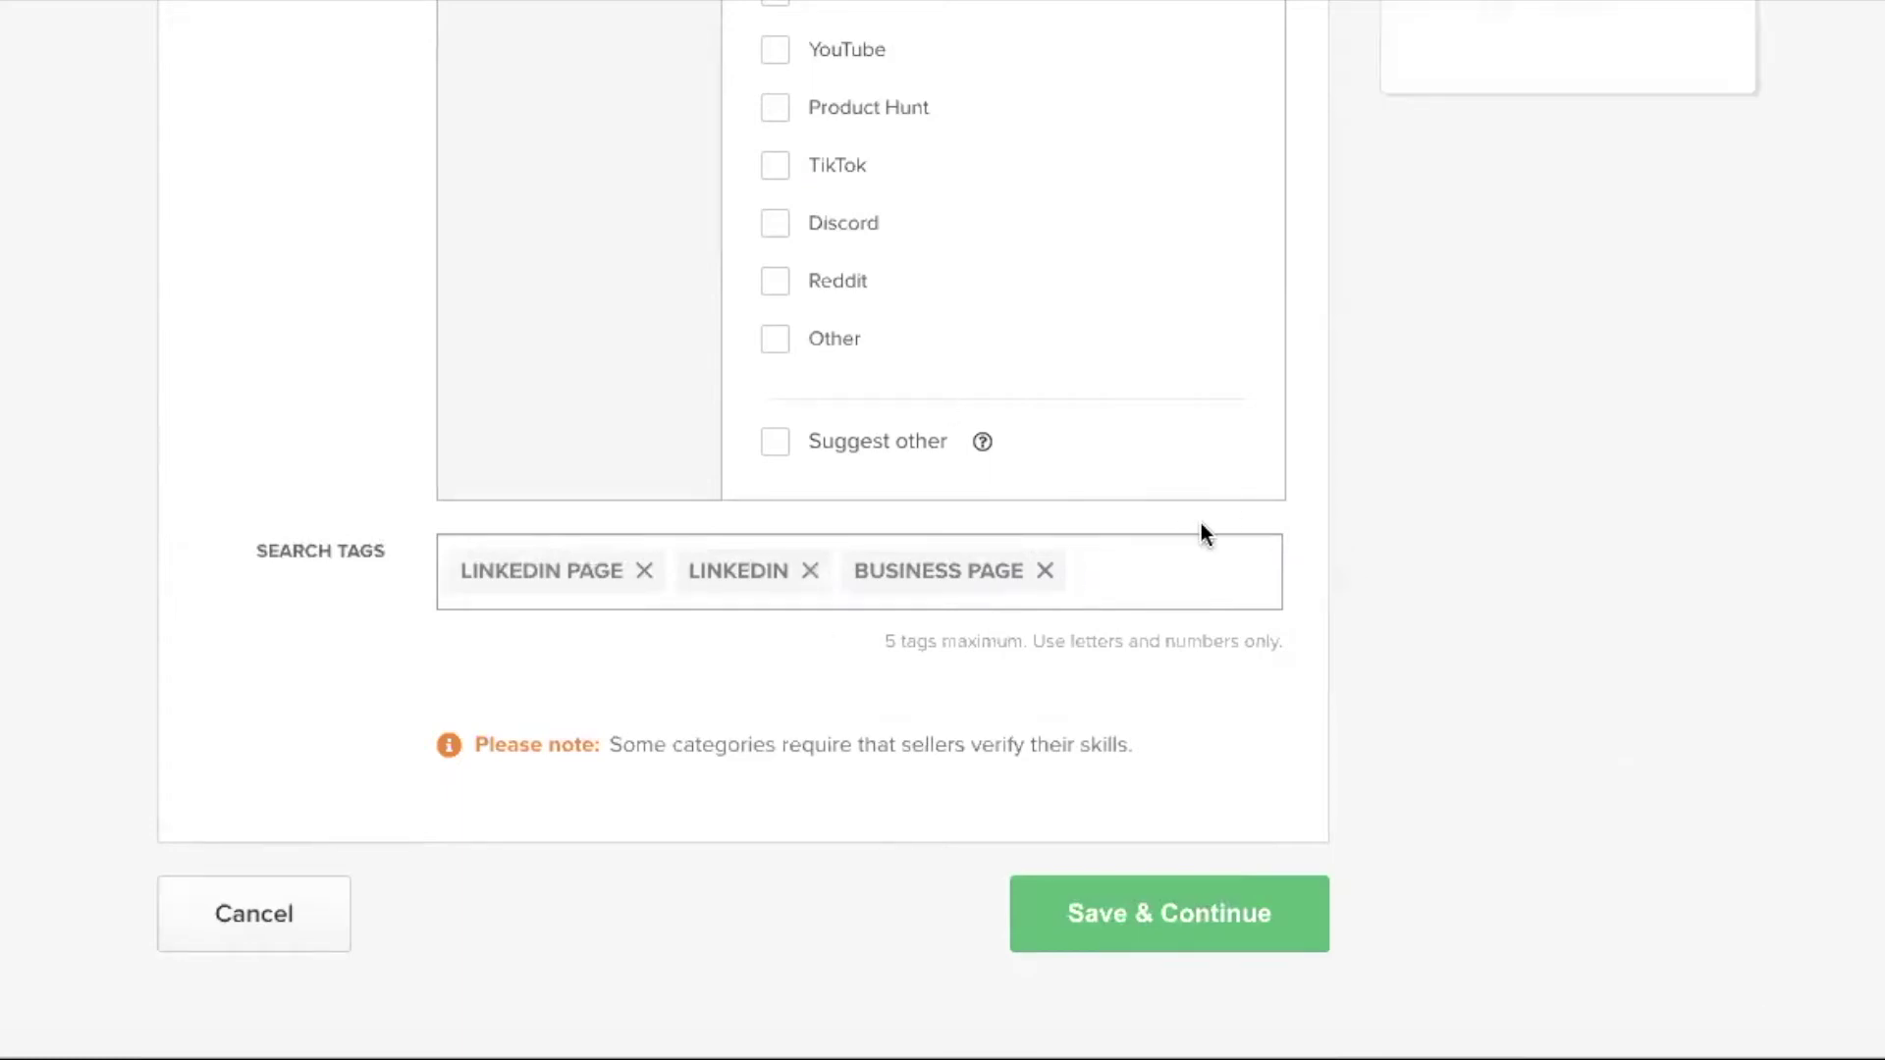
# Add "company page" as the gig's fourth search tag.
pyautogui.write('com')
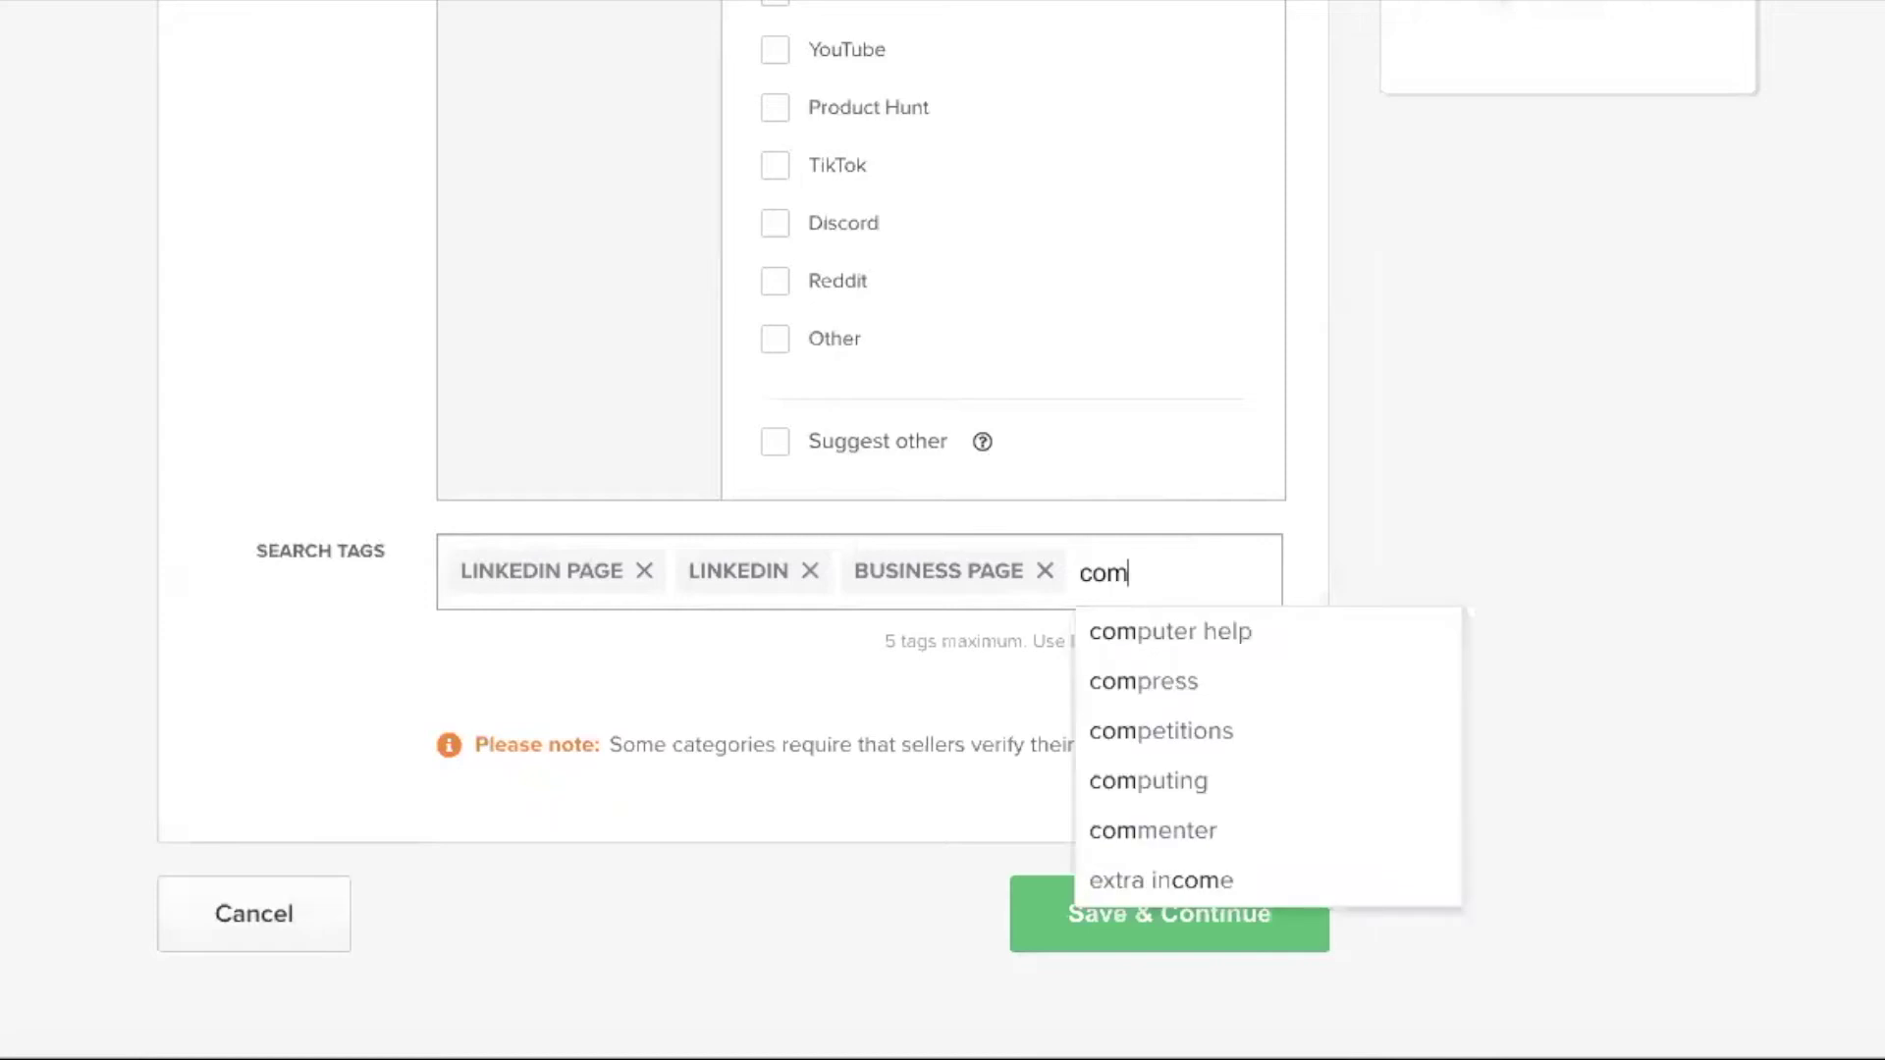
pyautogui.write('pany')
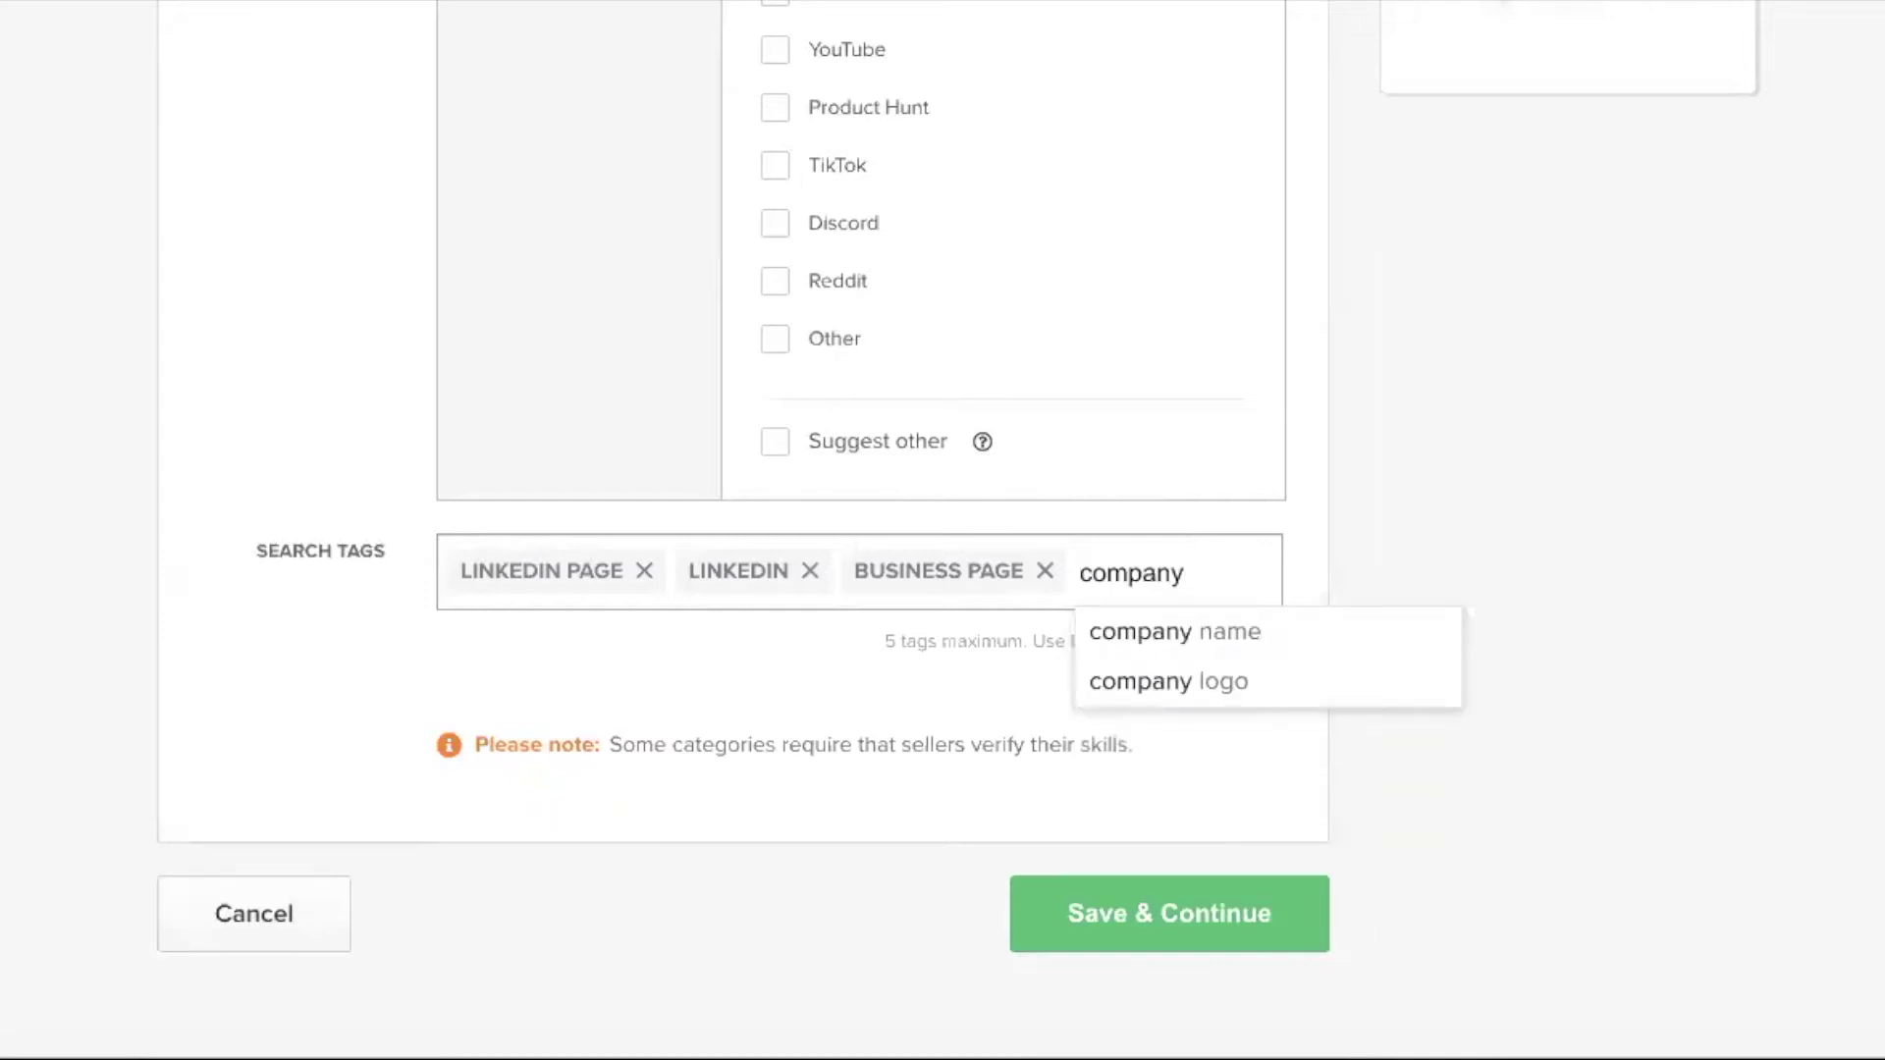
pyautogui.write(' page')
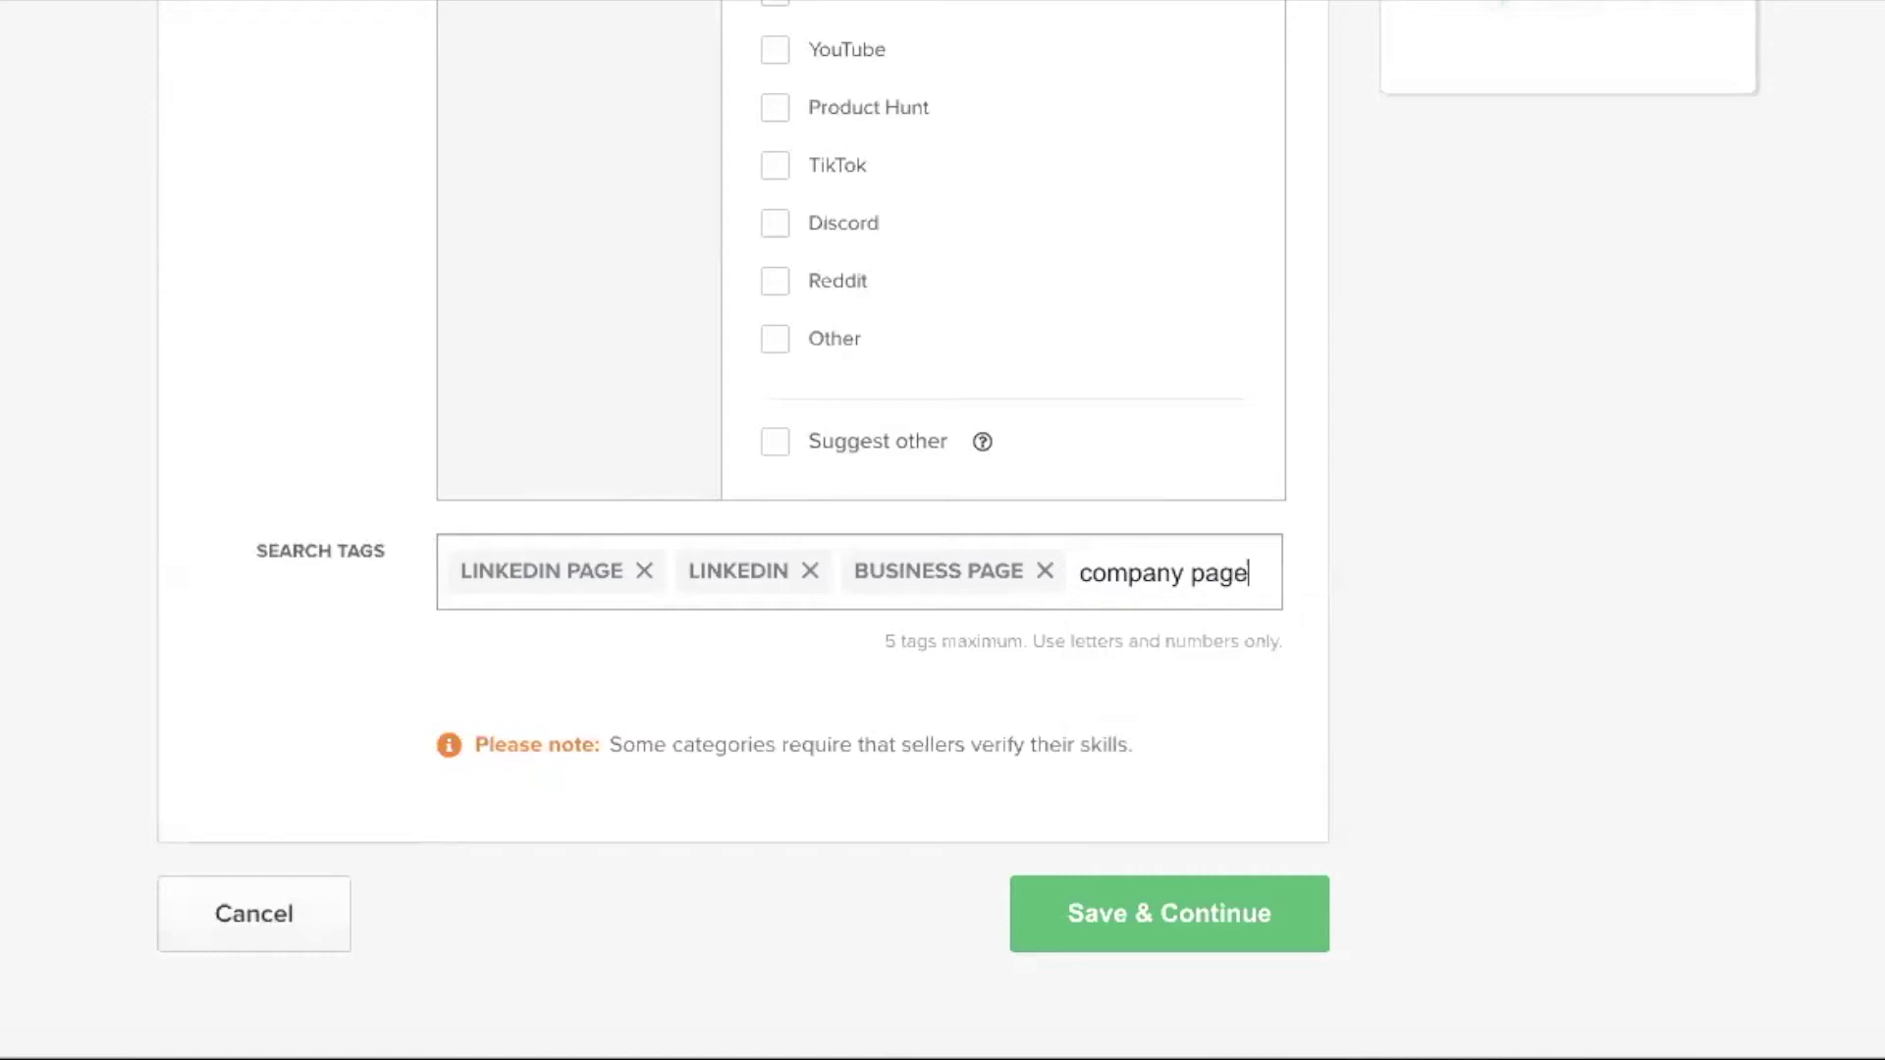
pyautogui.press('Return')
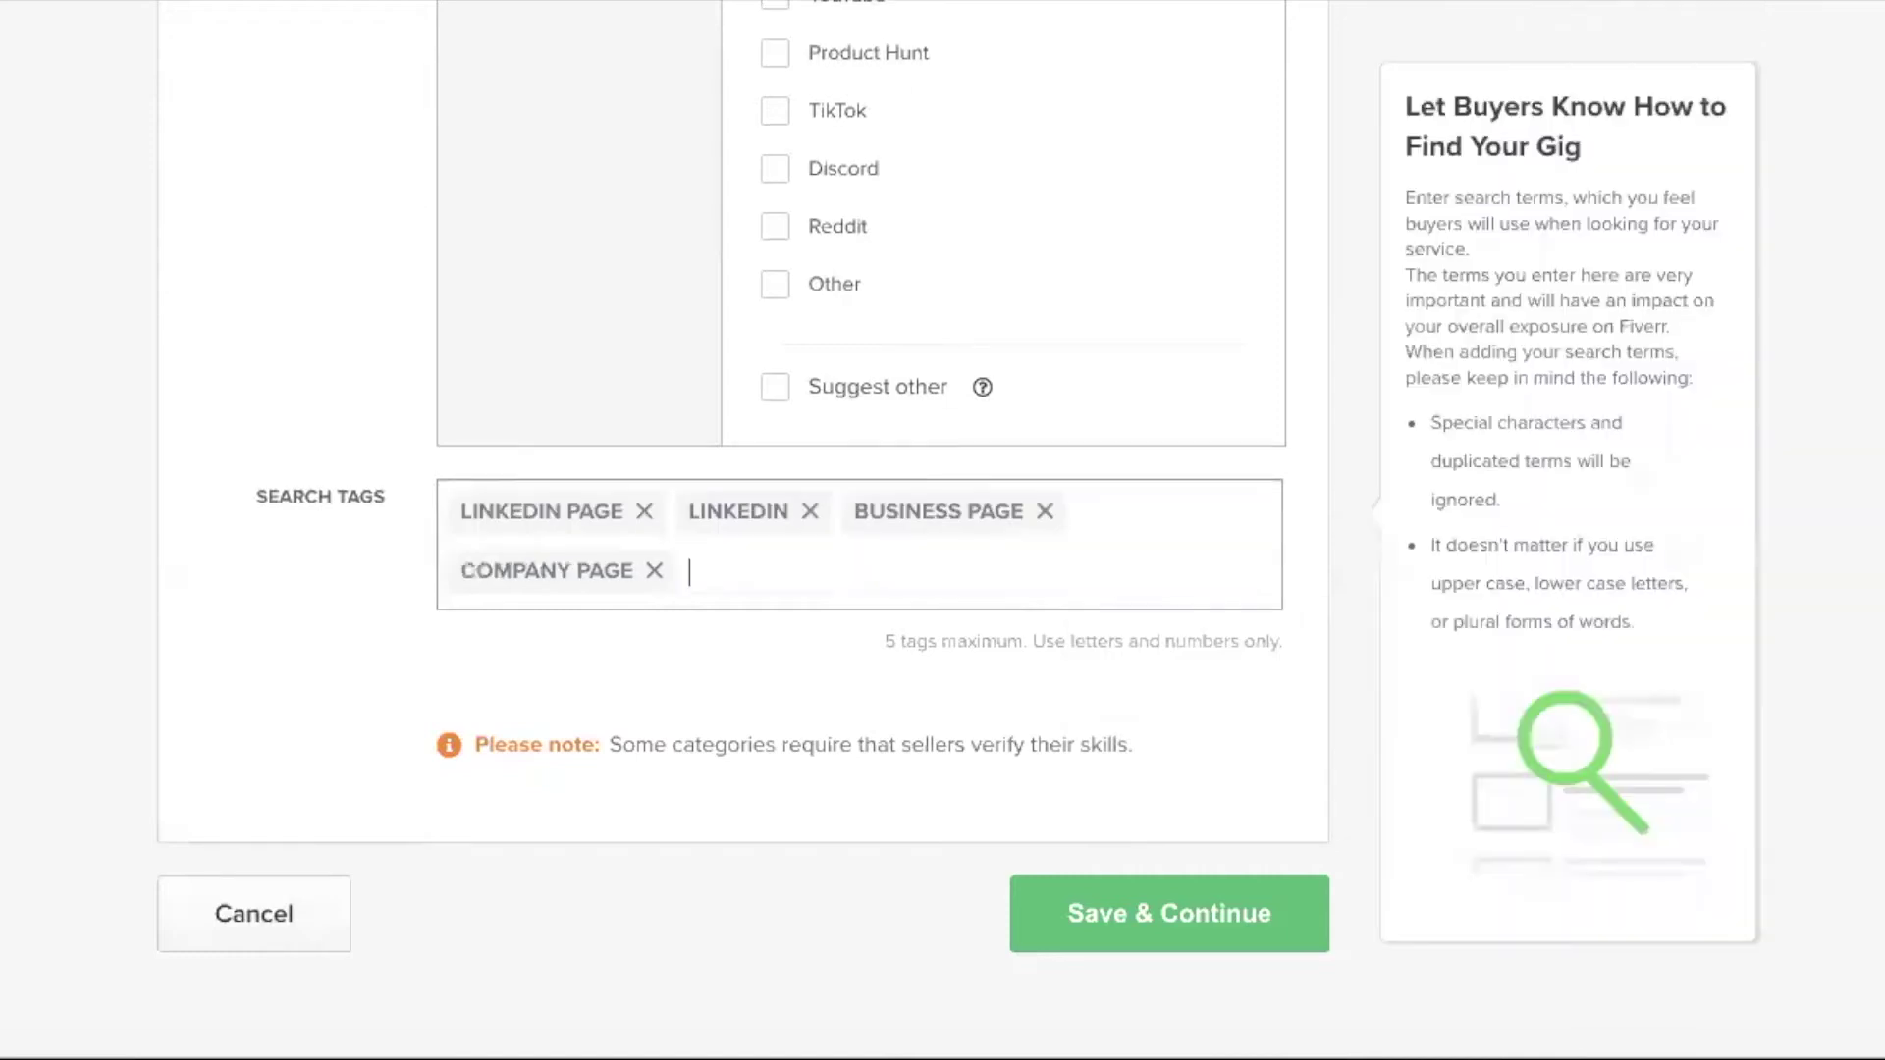
# Add "linkedin setup" as the fifth search tag, then save the overview and continue to the pricing stage.
pyautogui.write('linked')
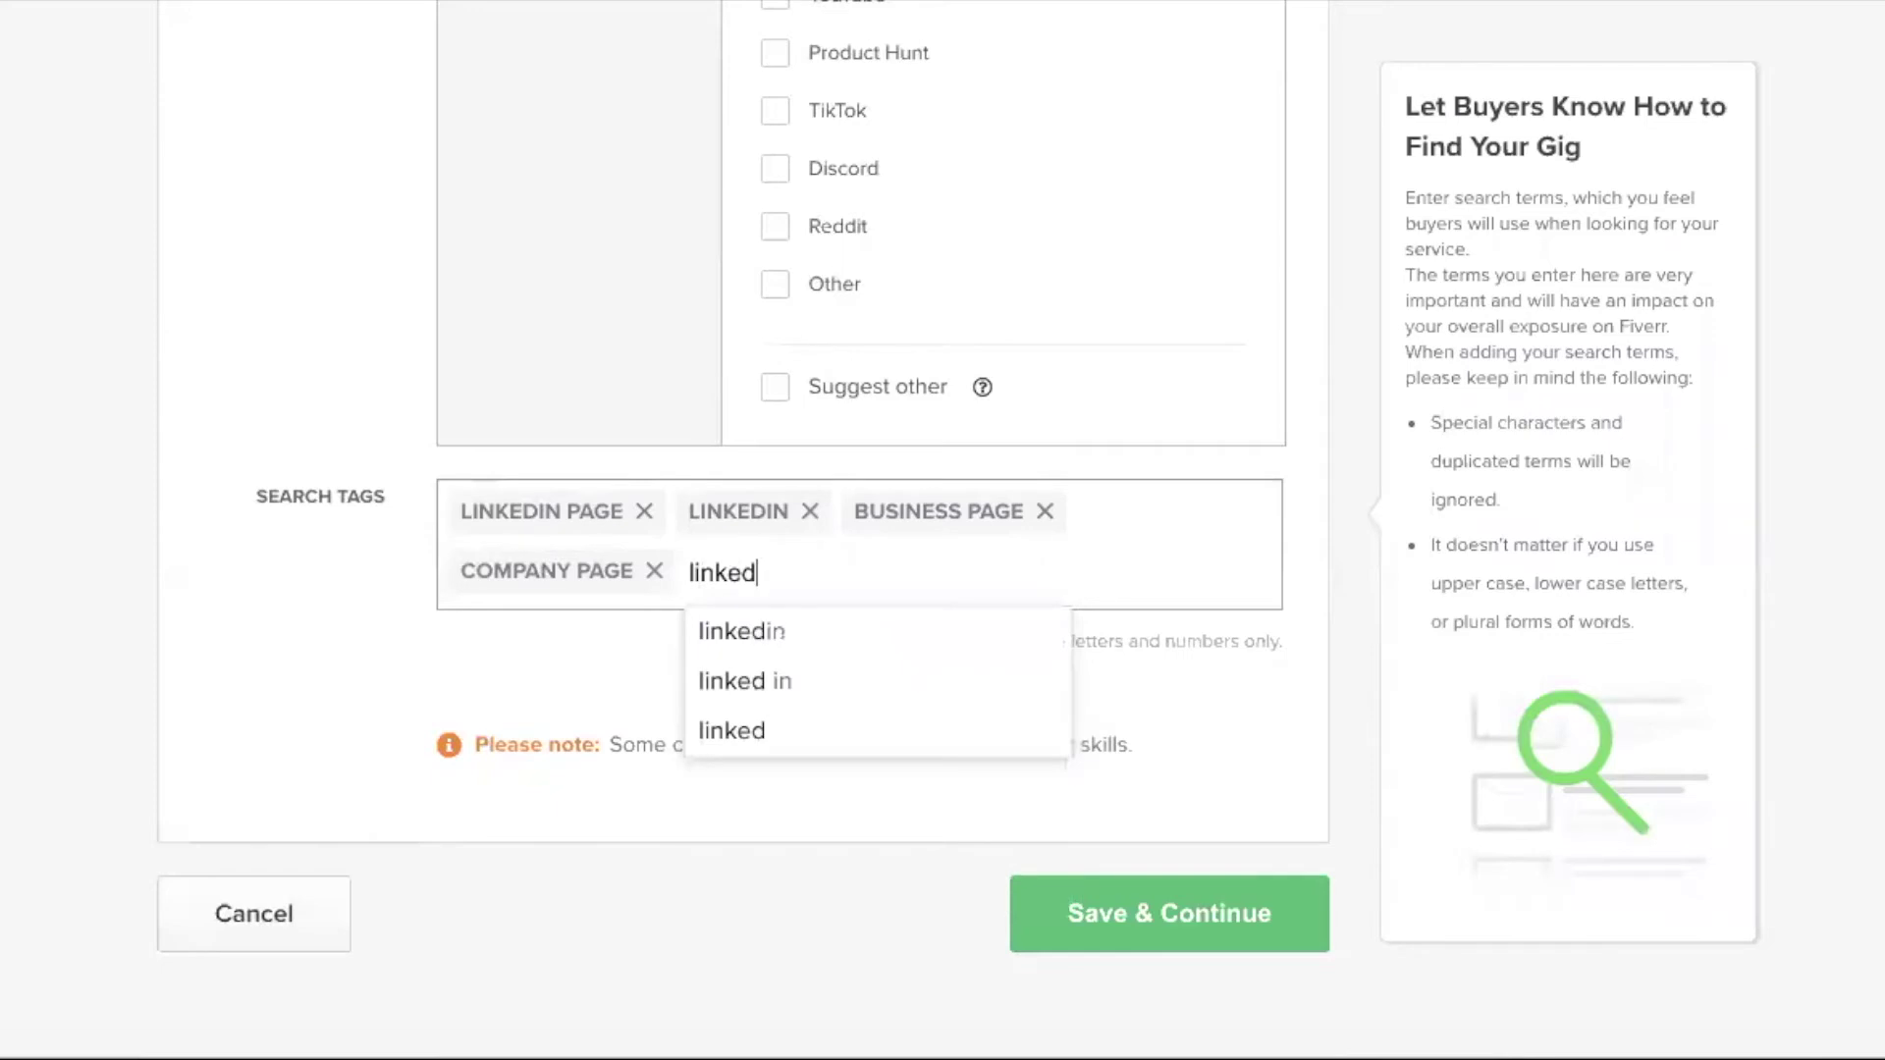
pyautogui.write('in sewtup')
pyautogui.press('BackSpace')
pyautogui.press('BackSpace')
pyautogui.press('BackSpace')
pyautogui.press('BackSpace')
pyautogui.write('tup')
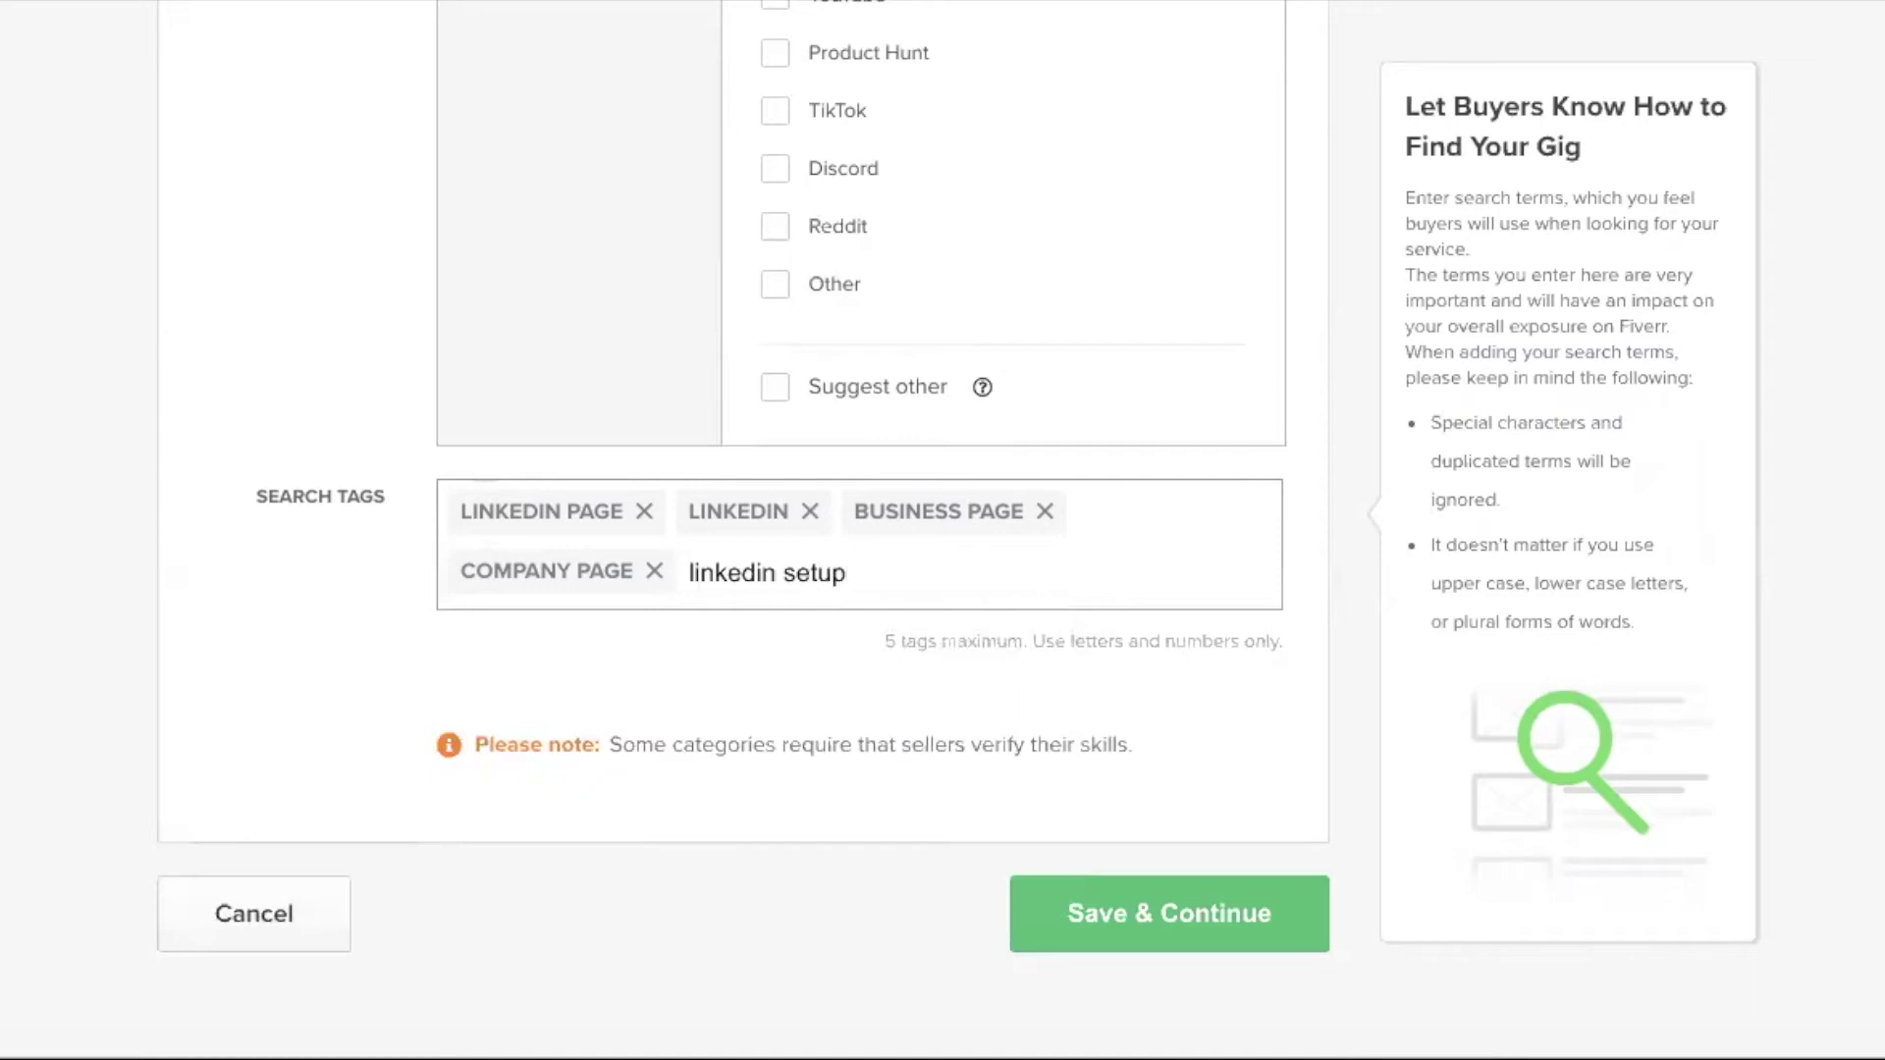
pyautogui.press('Return')
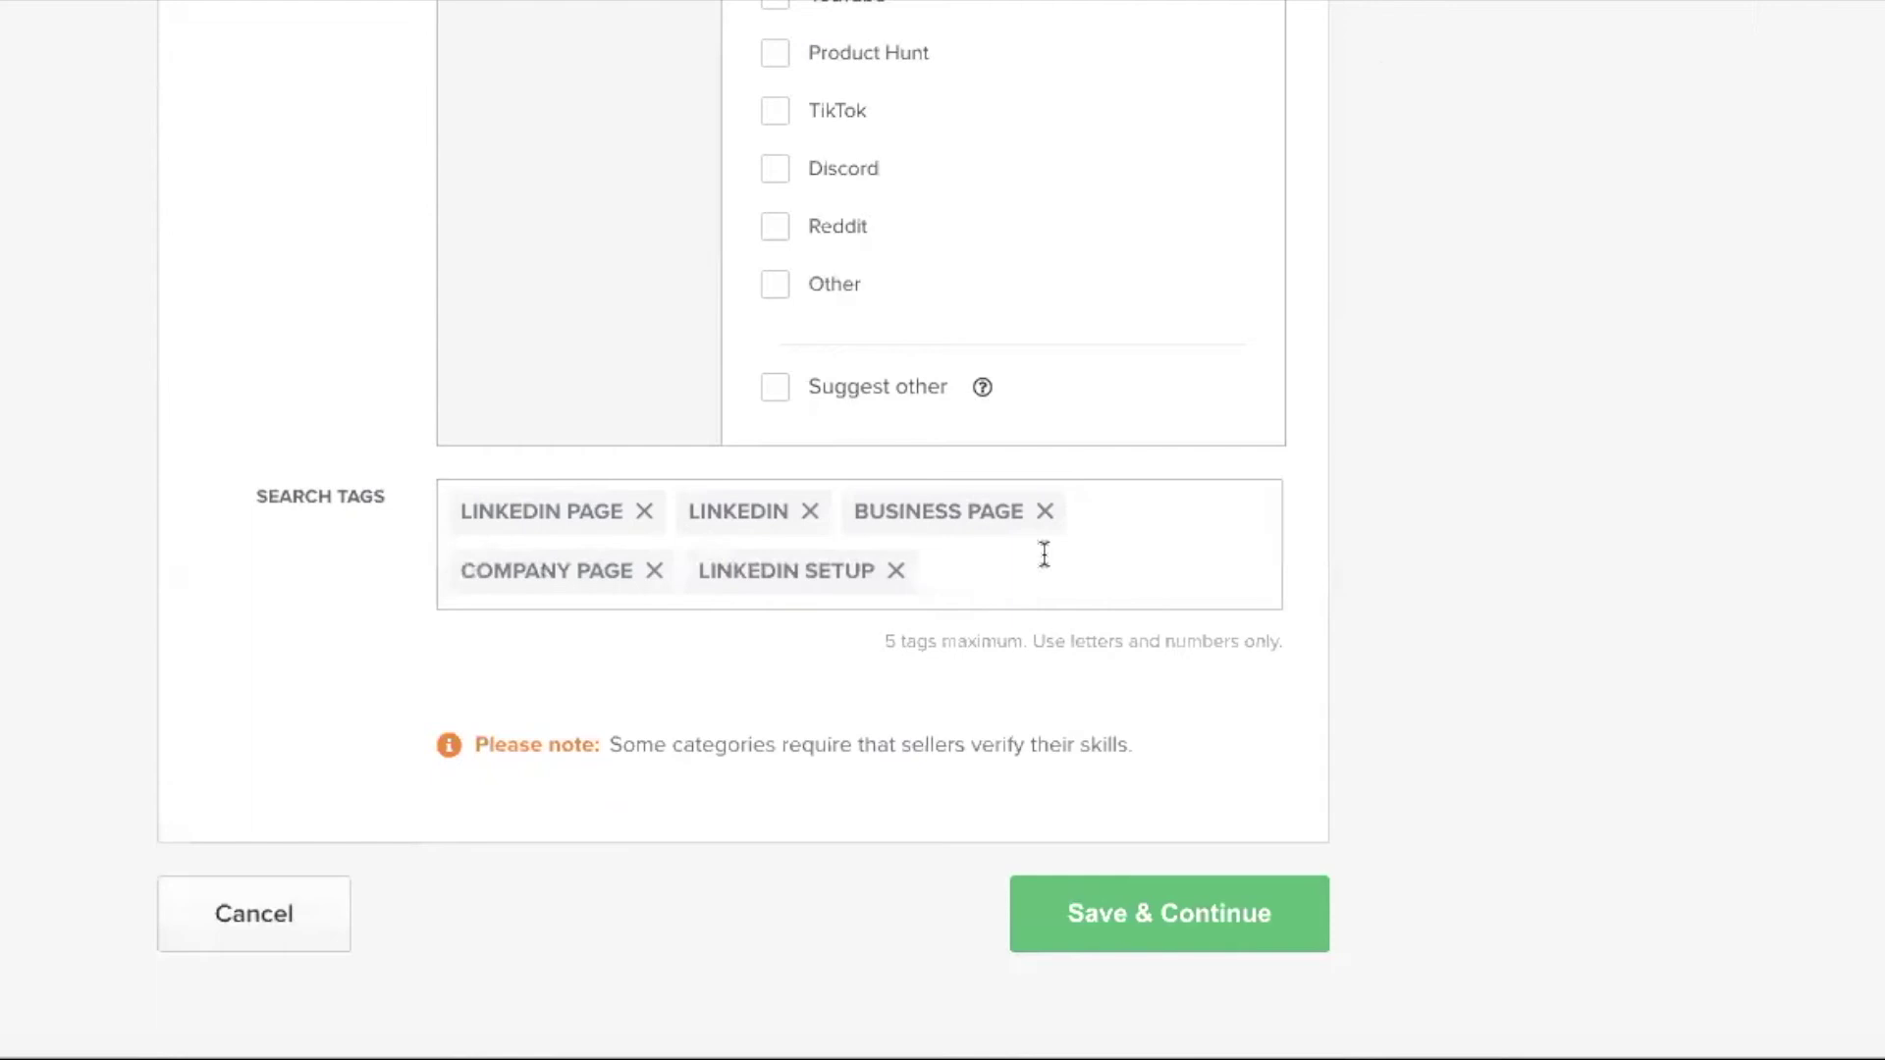
pyautogui.click(1188, 908)
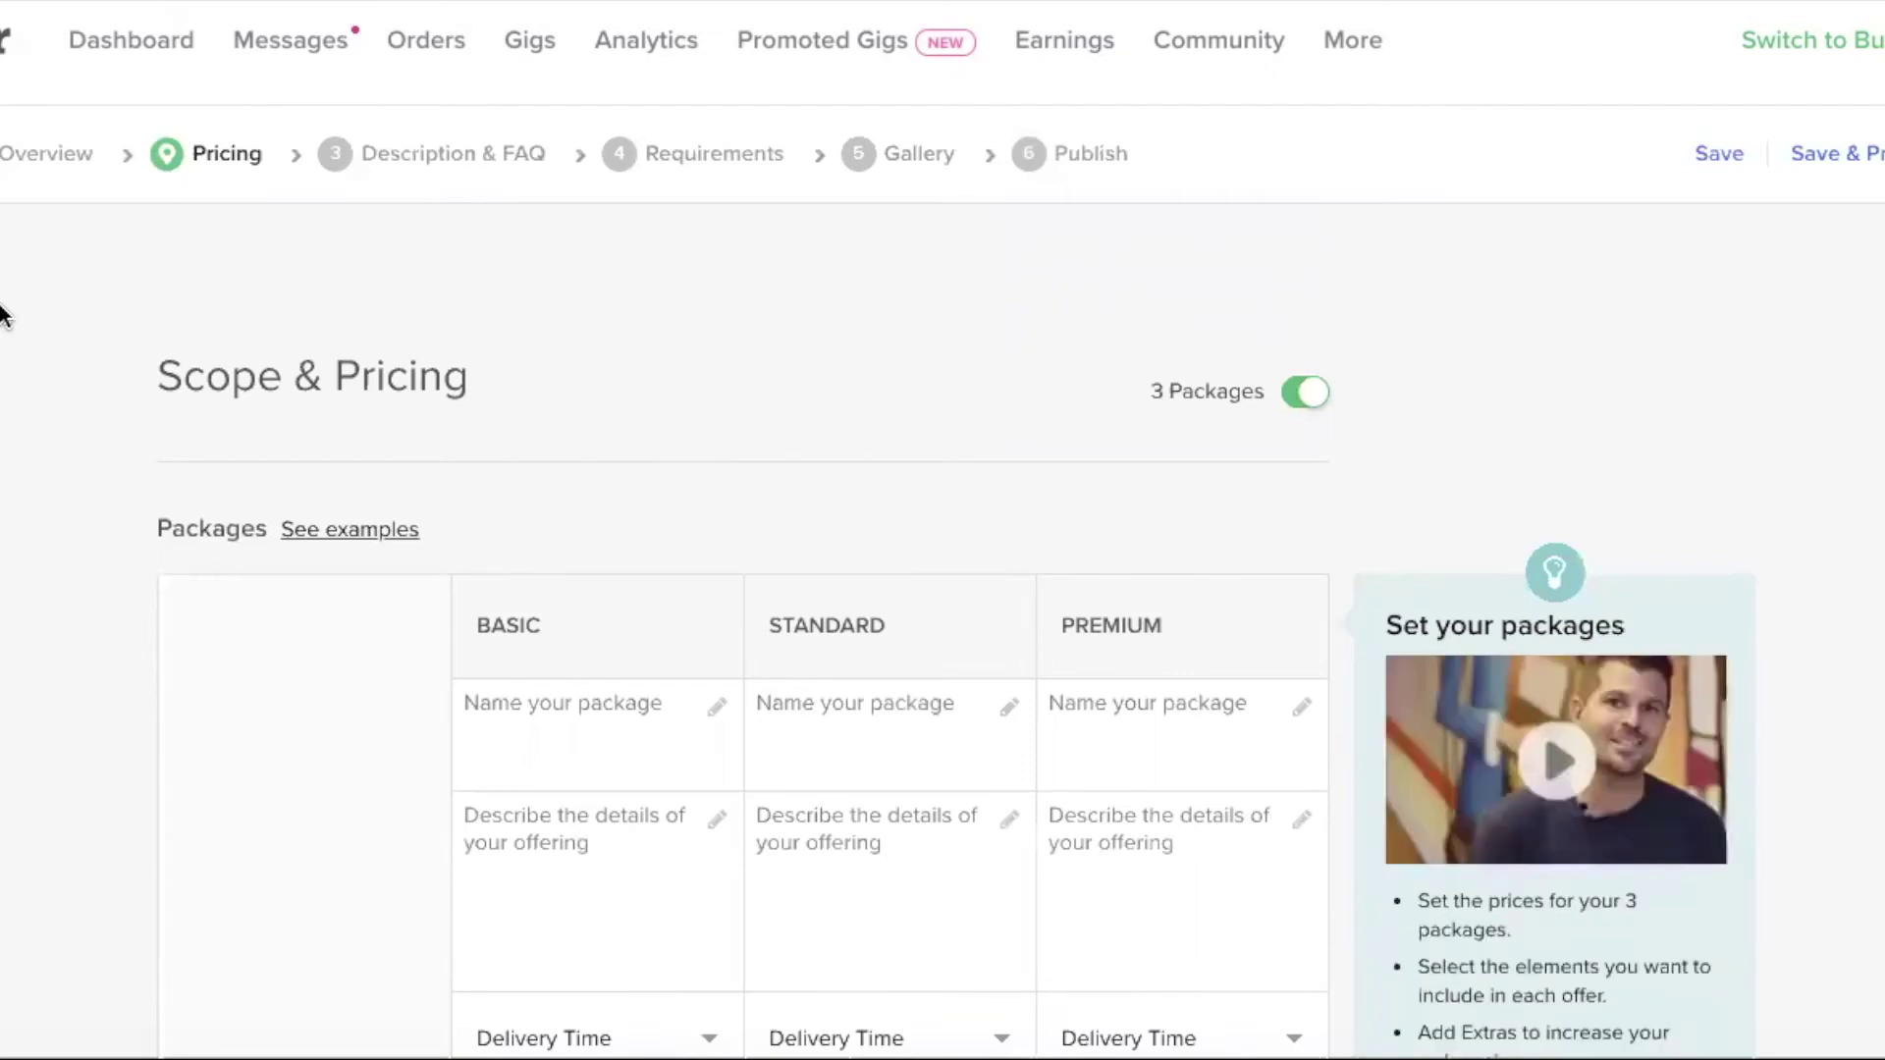
# Name the three gig packages Basic, Standard and Premium in their matching columns.
pyautogui.scroll(-3, 3, 314)
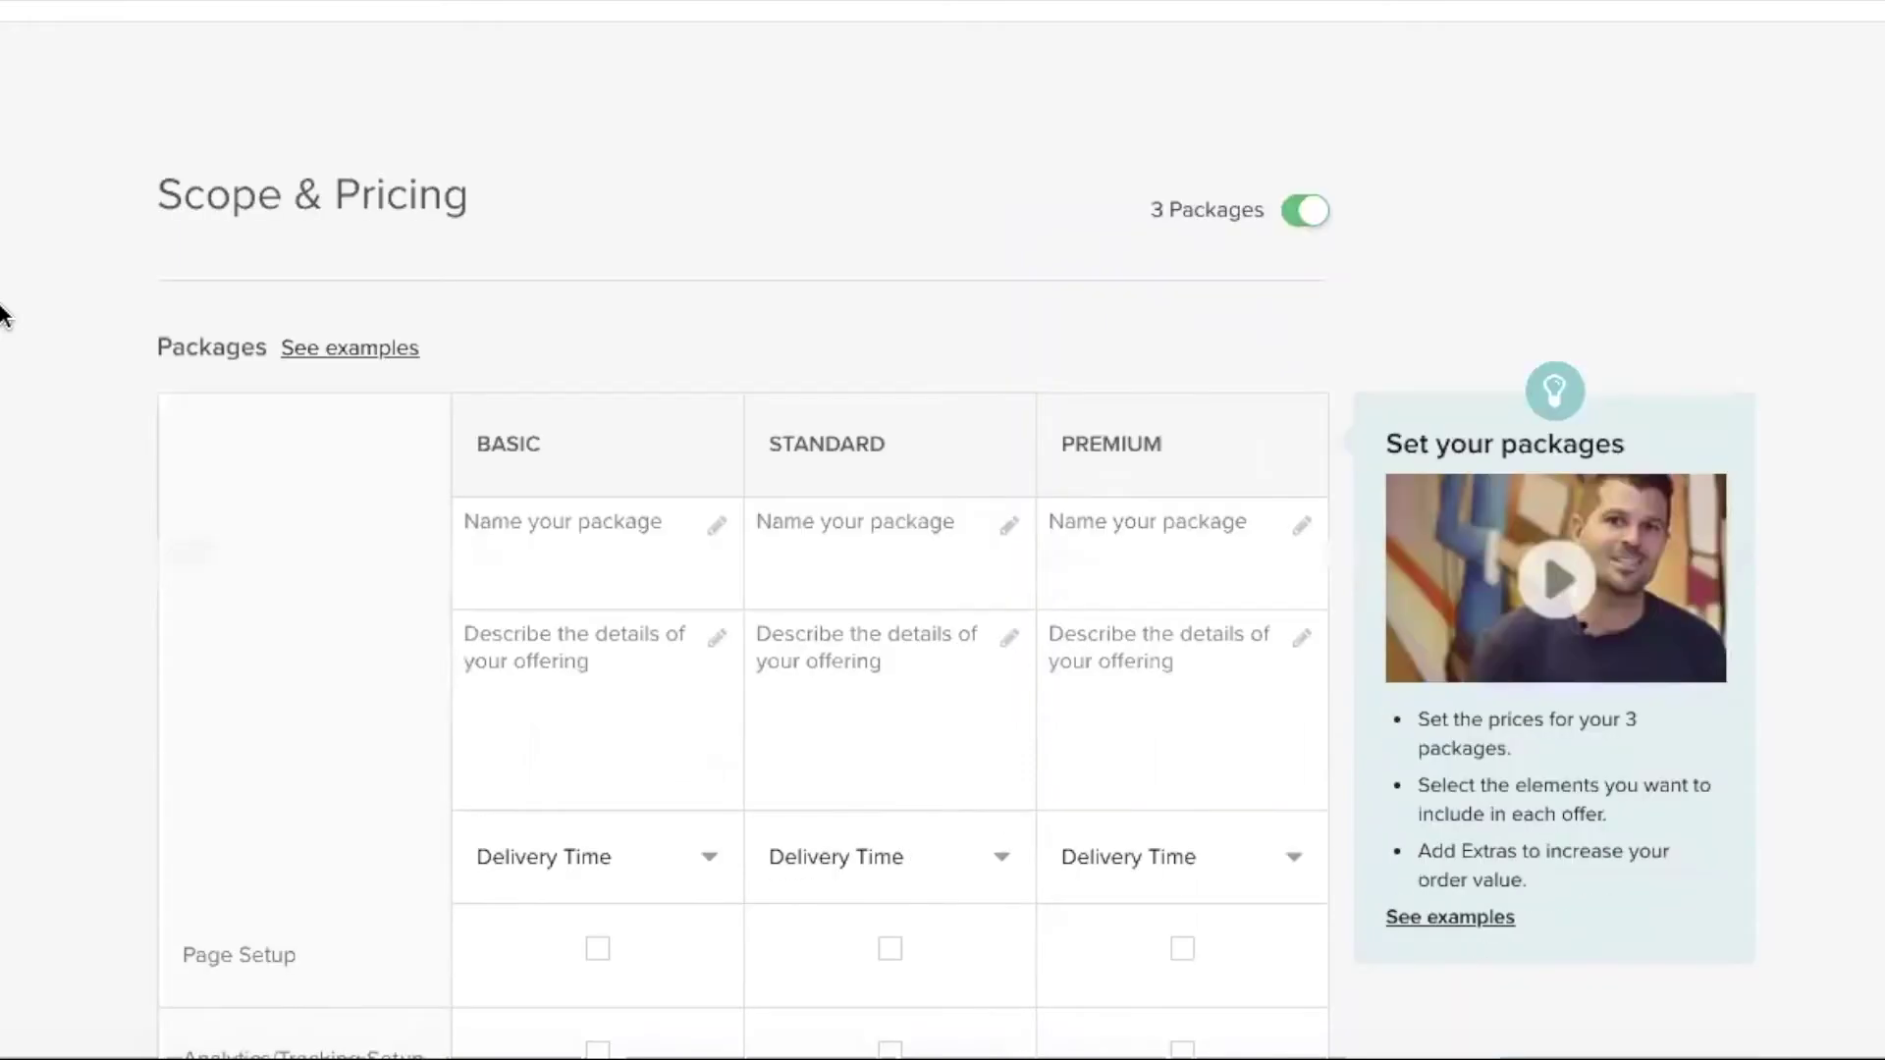
pyautogui.click(591, 452)
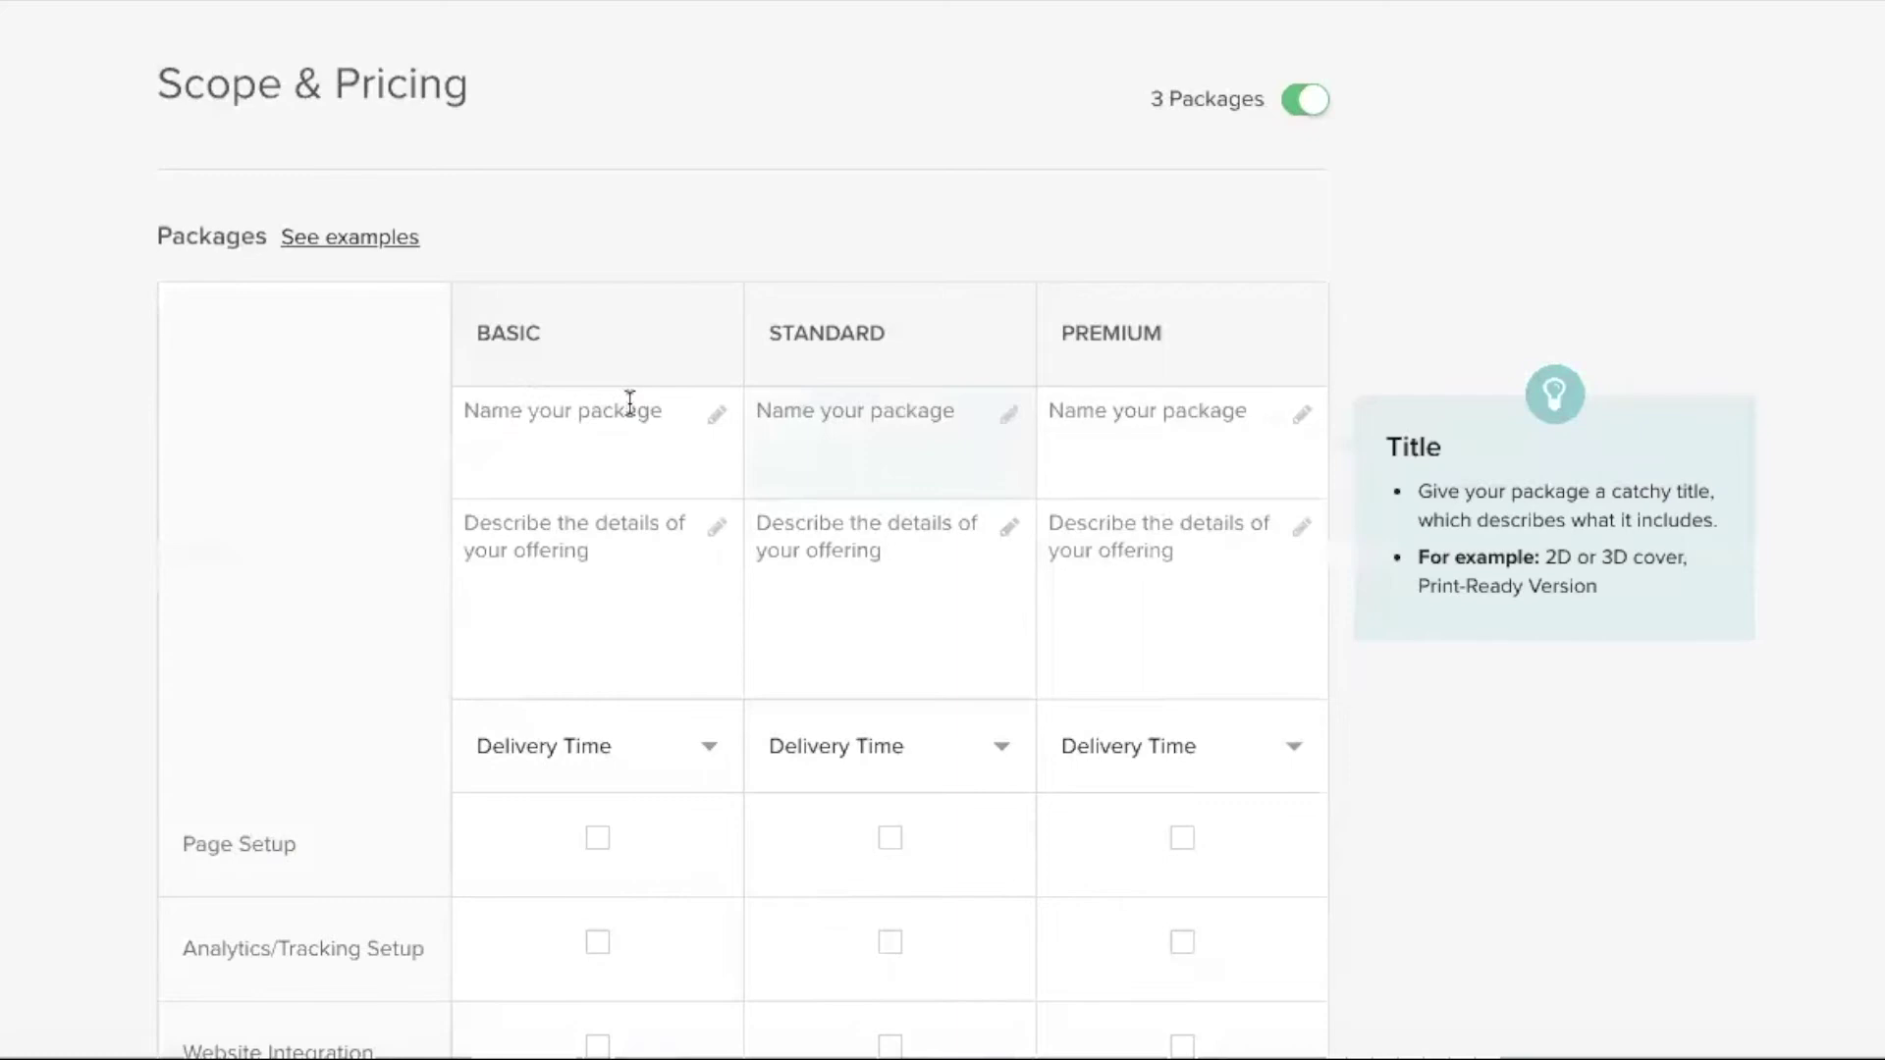
pyautogui.click(569, 358)
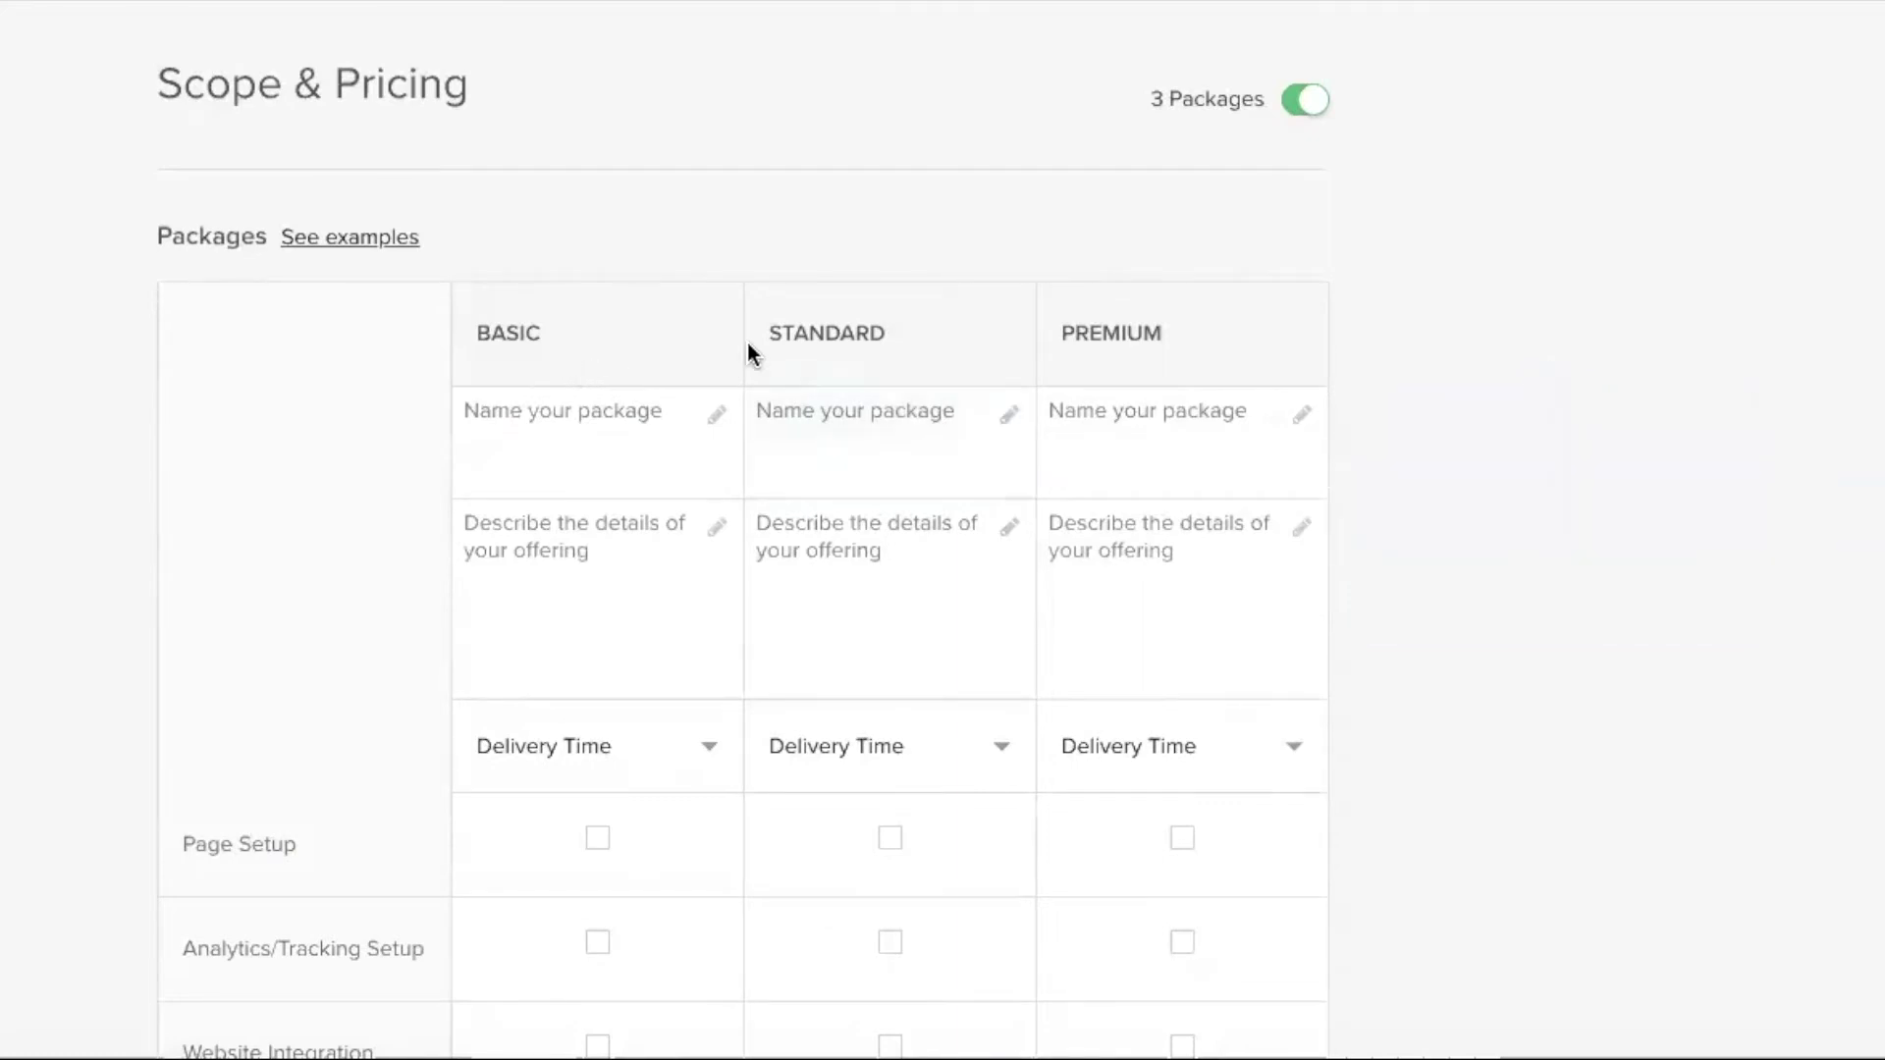
pyautogui.click(572, 445)
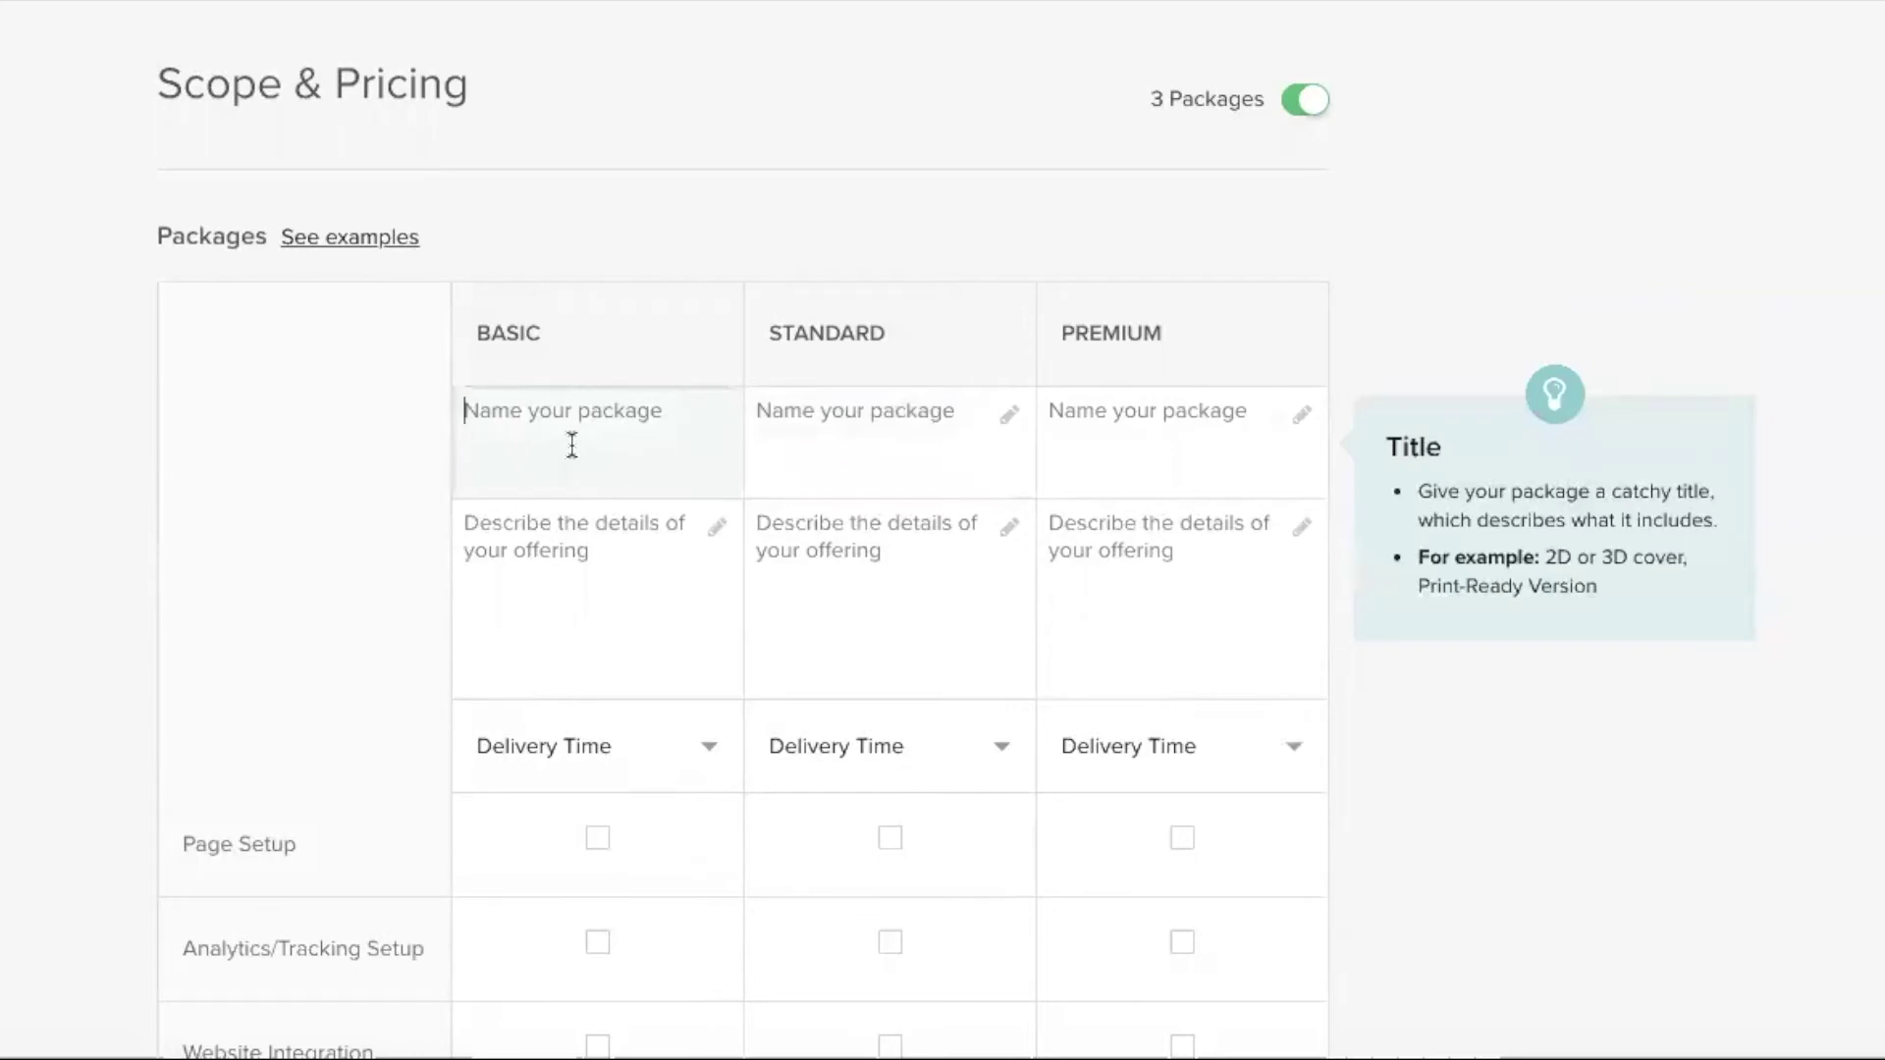
pyautogui.write('Bas')
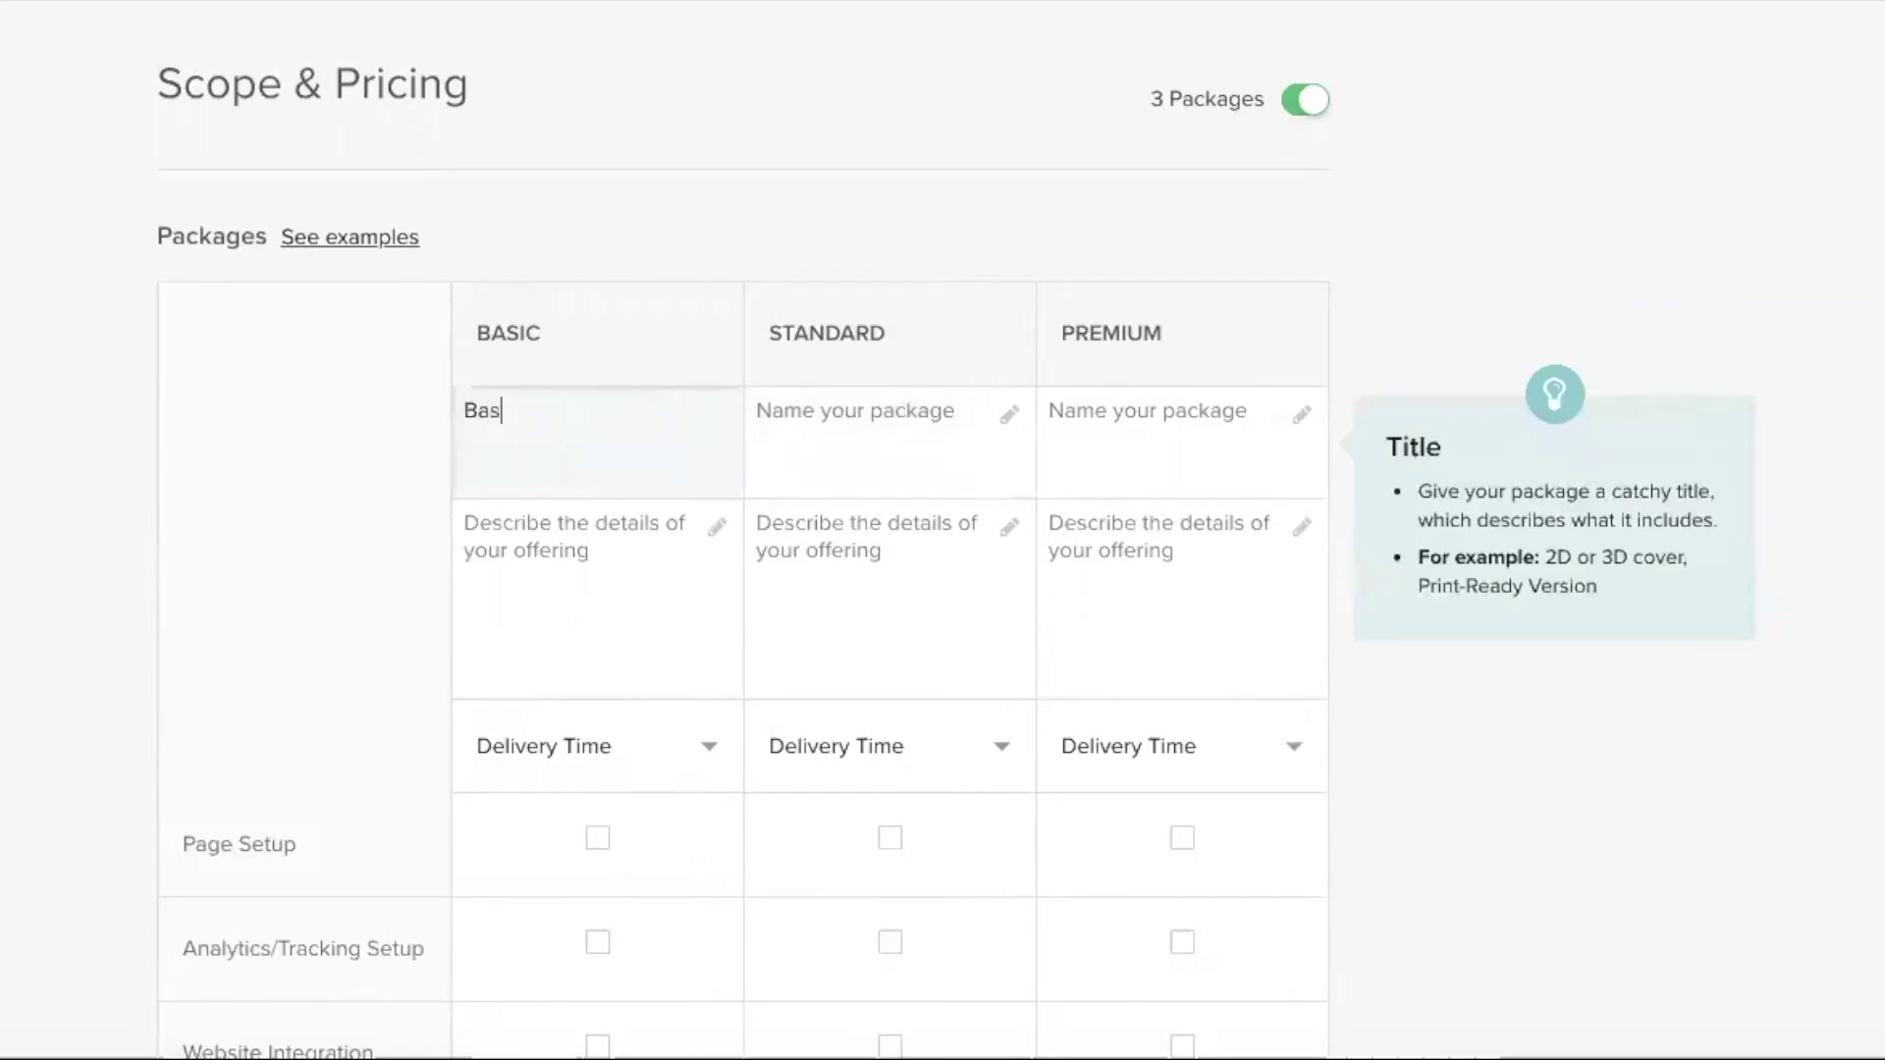
pyautogui.write('ic')
pyautogui.click(757, 410)
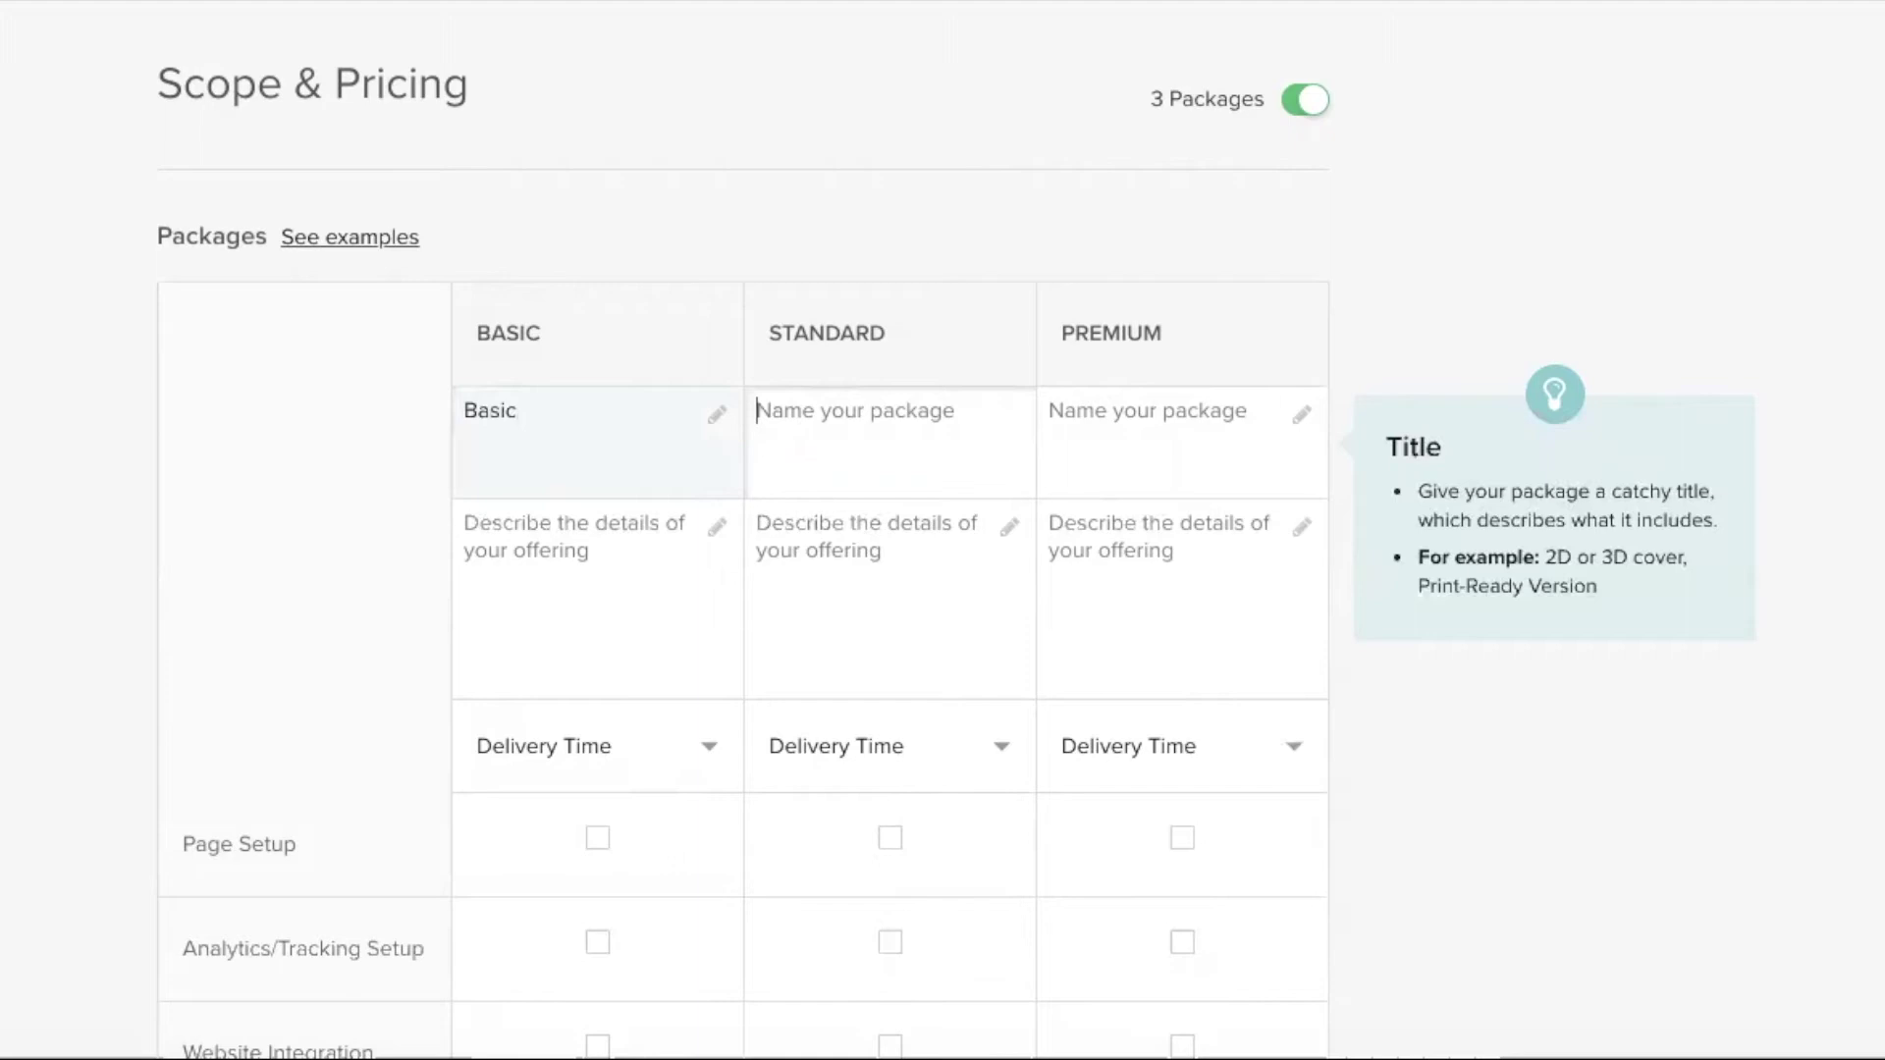
pyautogui.write('Standard')
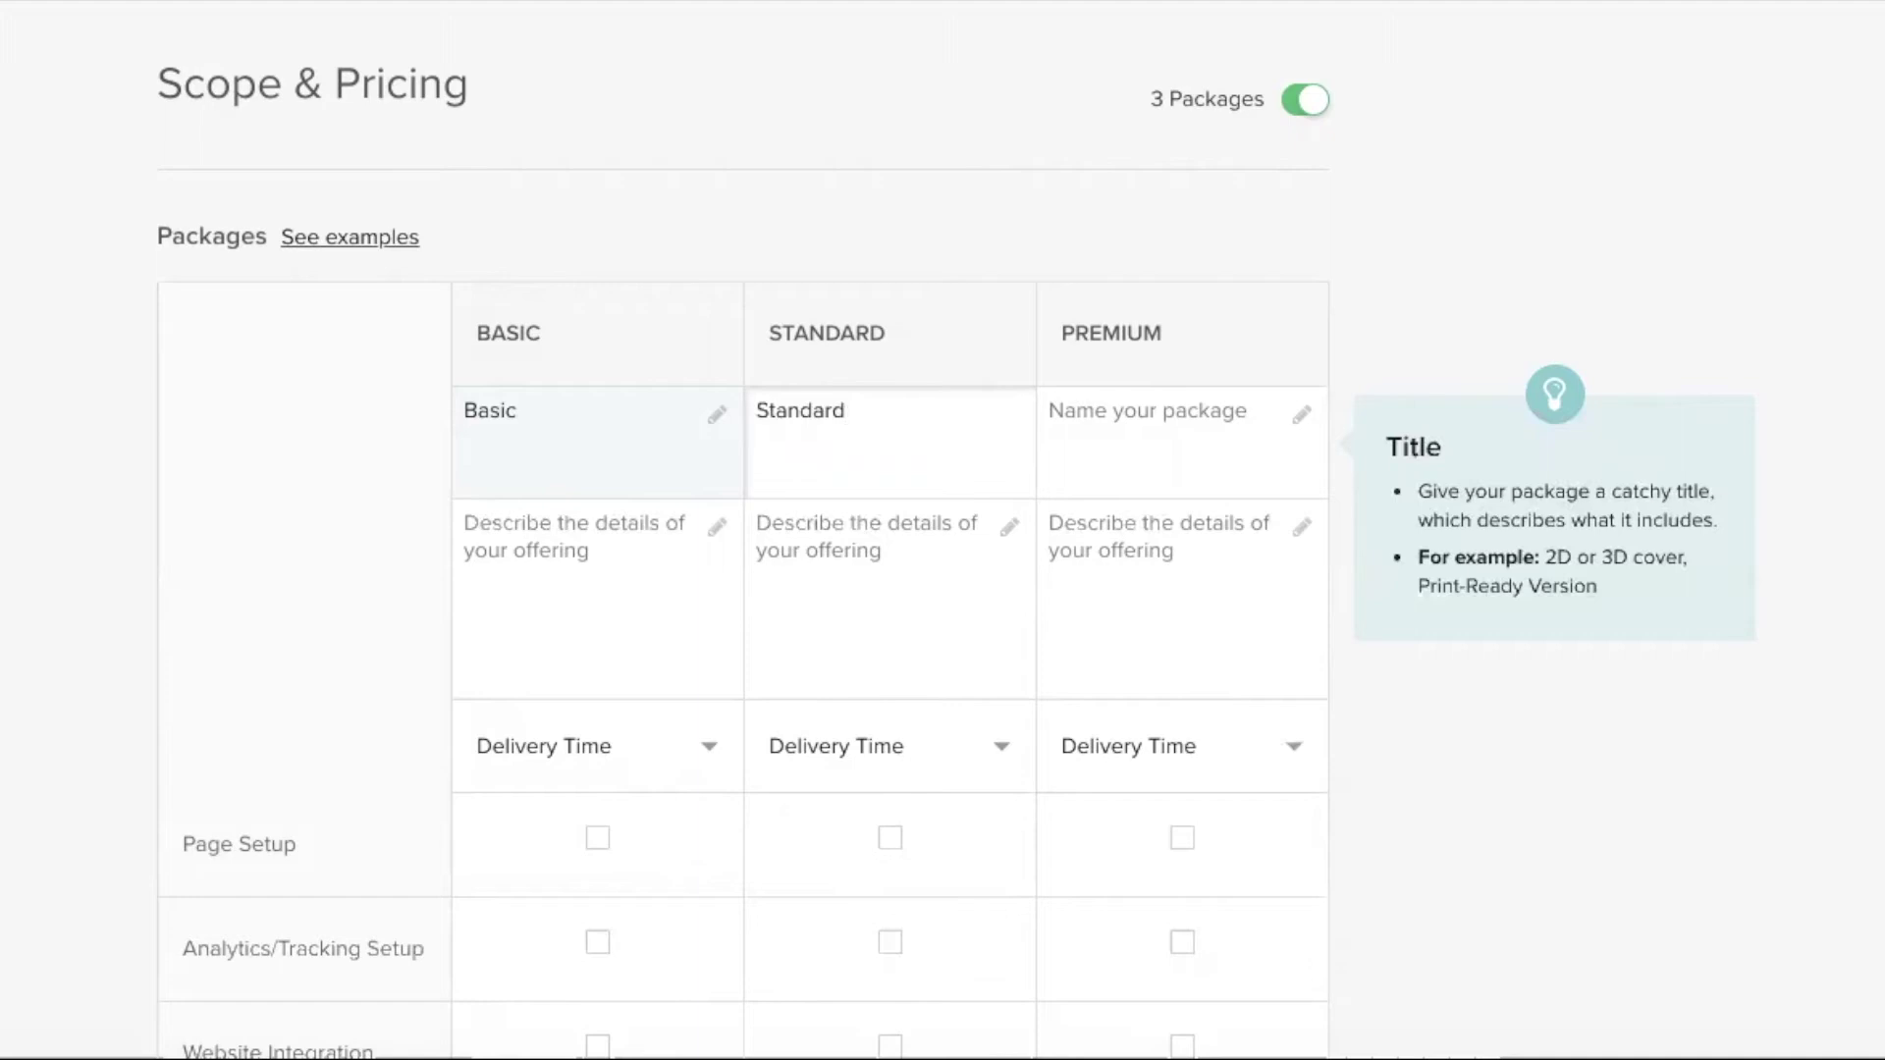
pyautogui.click(1048, 410)
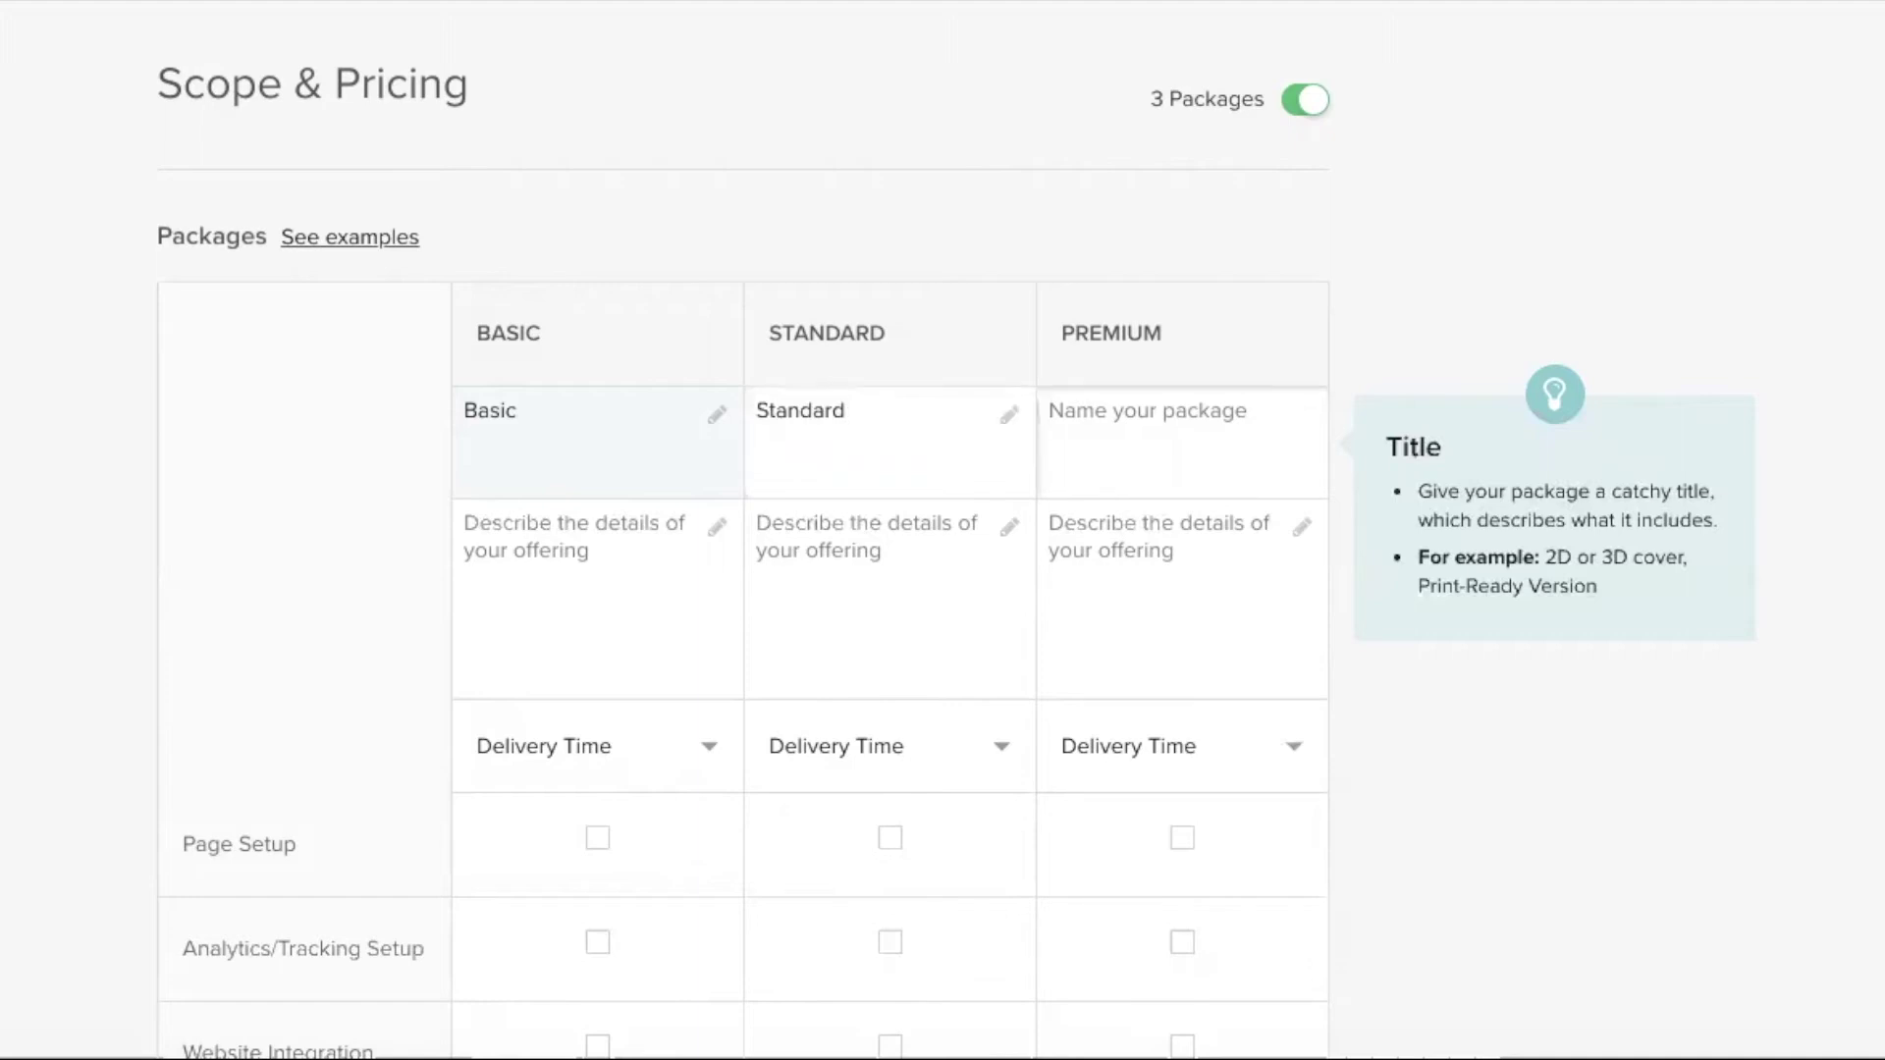
pyautogui.write('Premi')
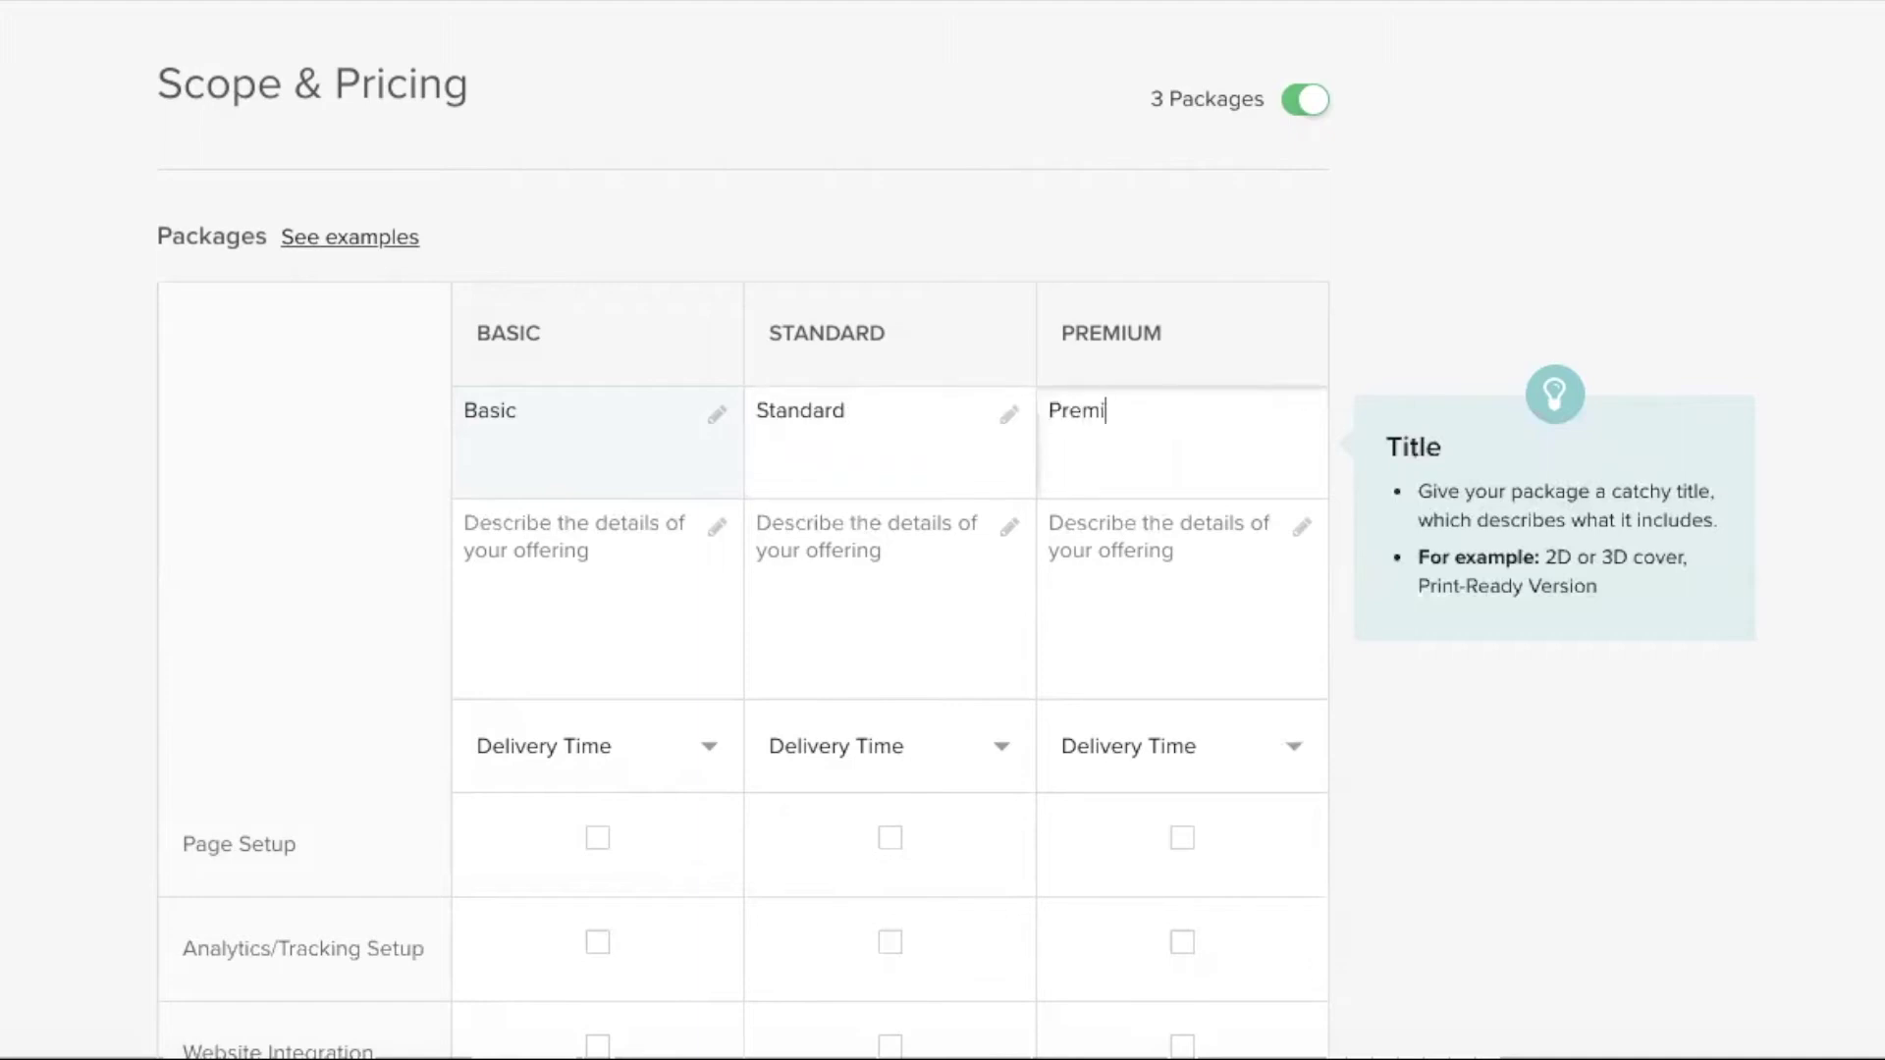
pyautogui.write('um')
pyautogui.click(202, 307)
# Describe the Basic package's offering as "Page Setup + Website Integration".
pyautogui.click(492, 585)
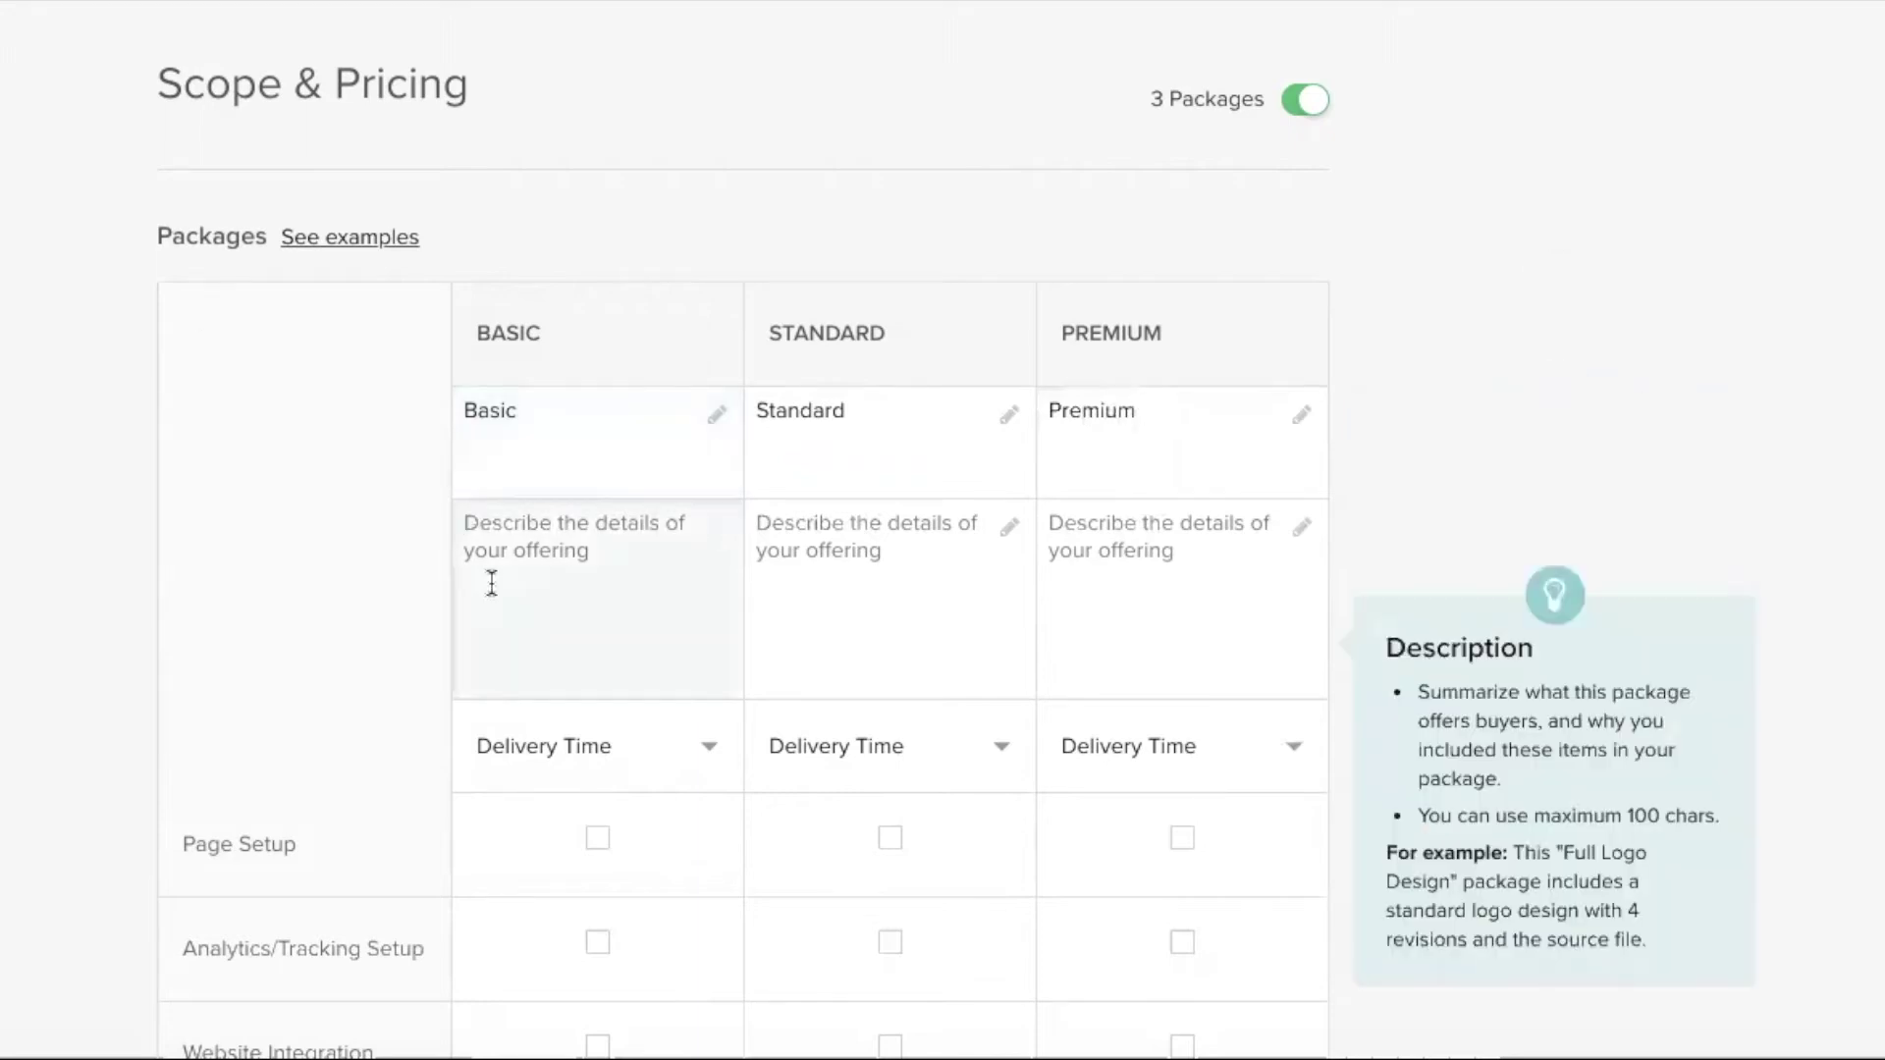
pyautogui.scroll(-1, 385, 553)
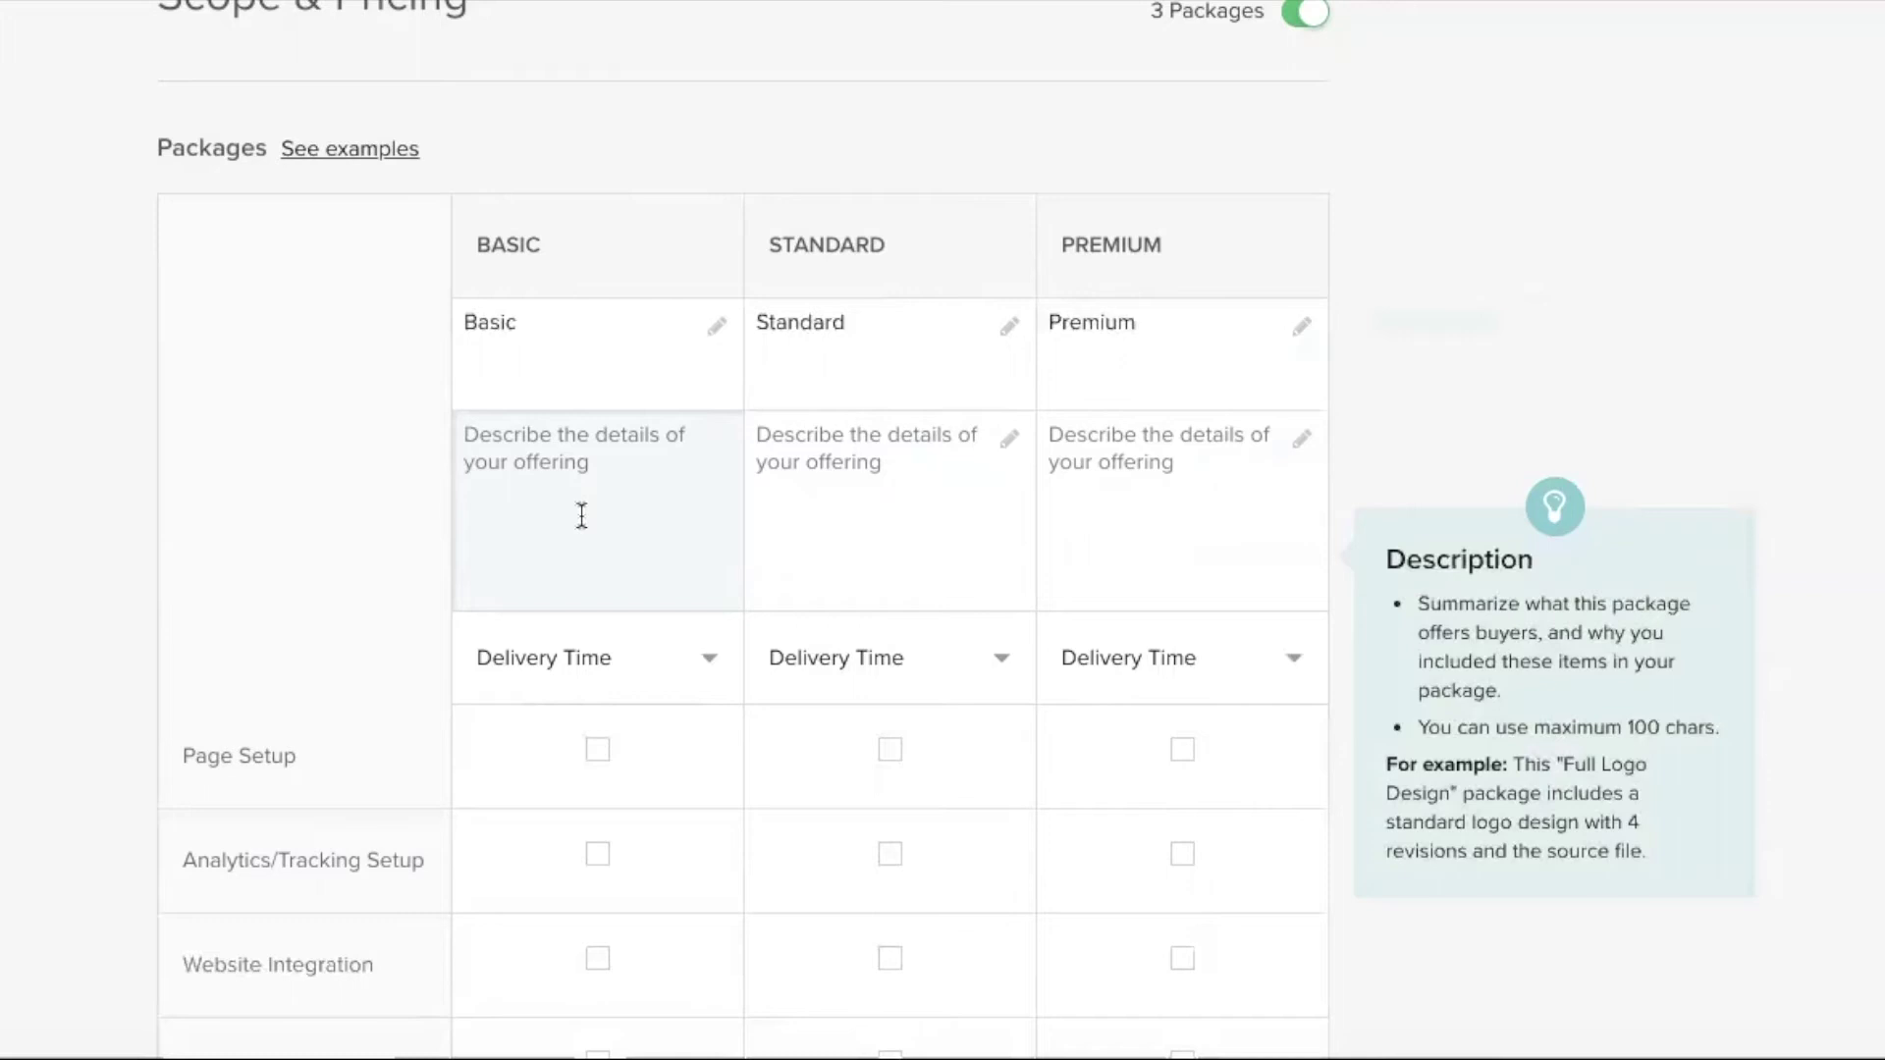
pyautogui.write('Page Seetup')
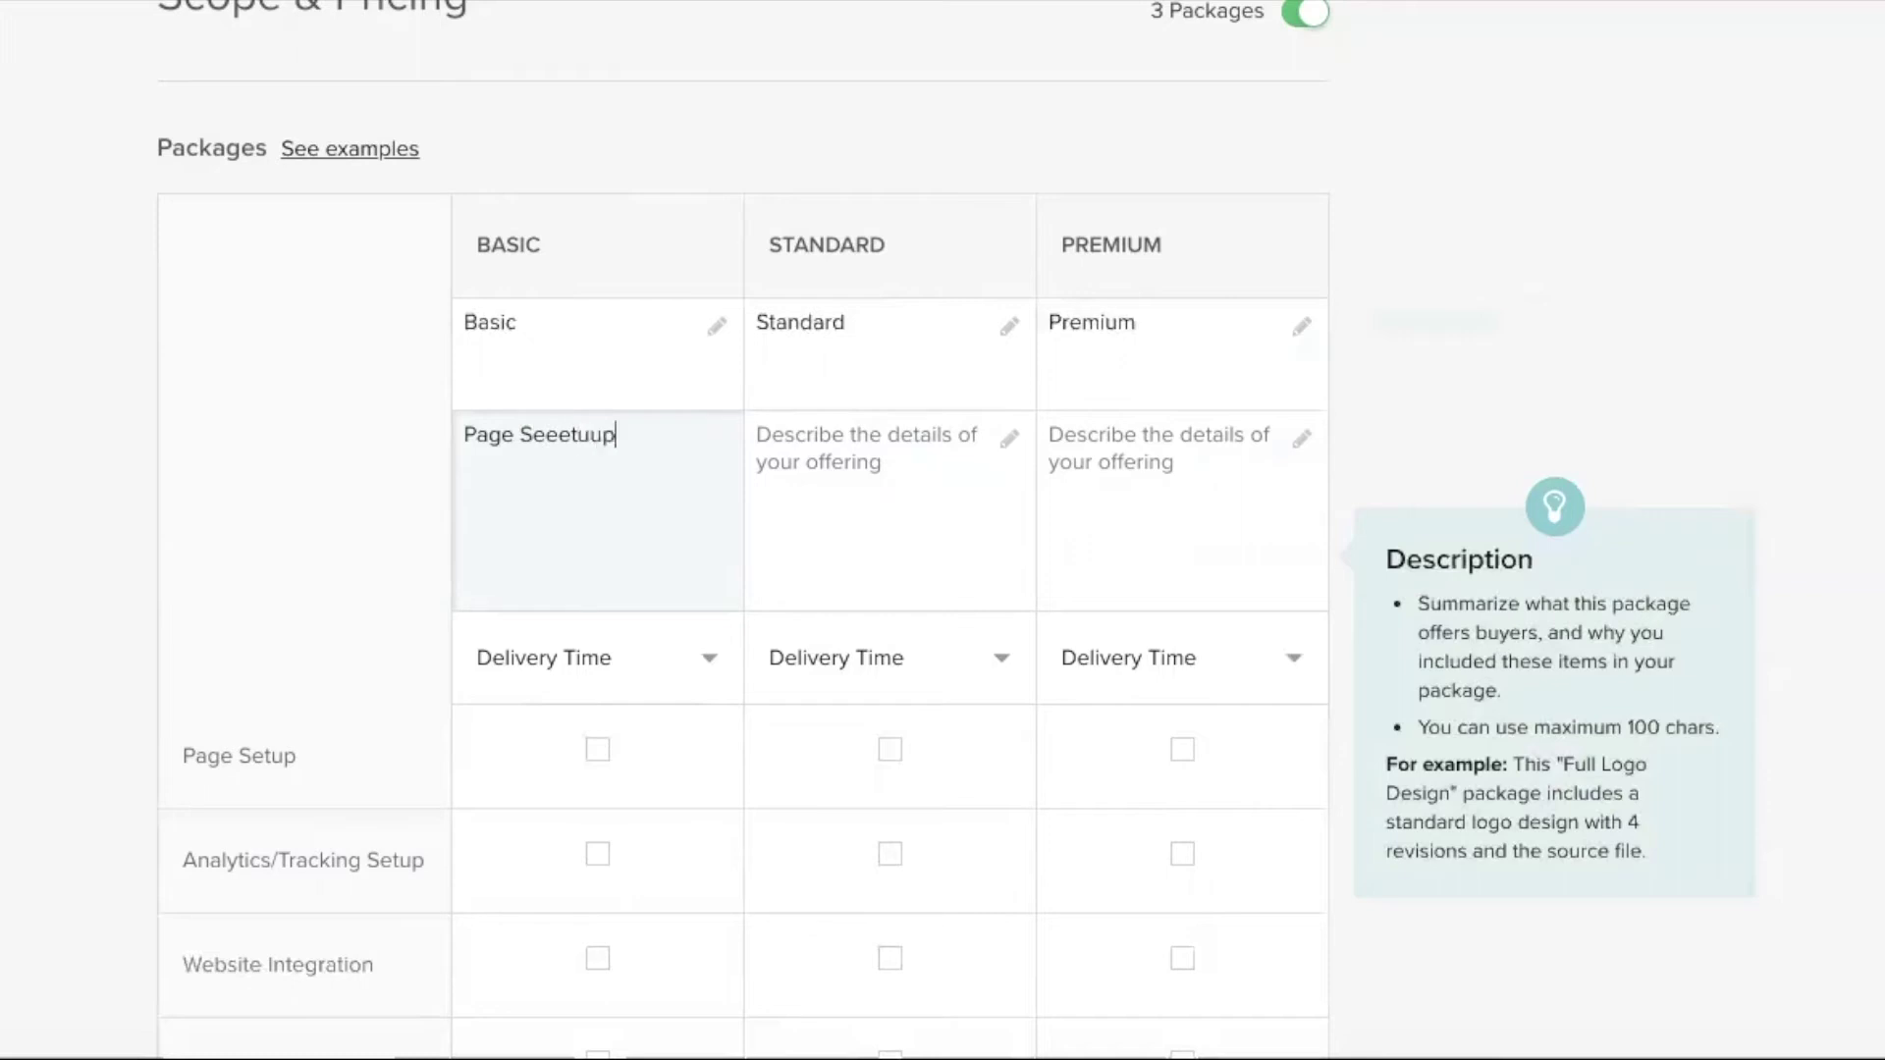
pyautogui.press('BackSpace')
pyautogui.press('BackSpace')
pyautogui.press('BackSpace')
pyautogui.press('BackSpace')
pyautogui.write('tup + Website')
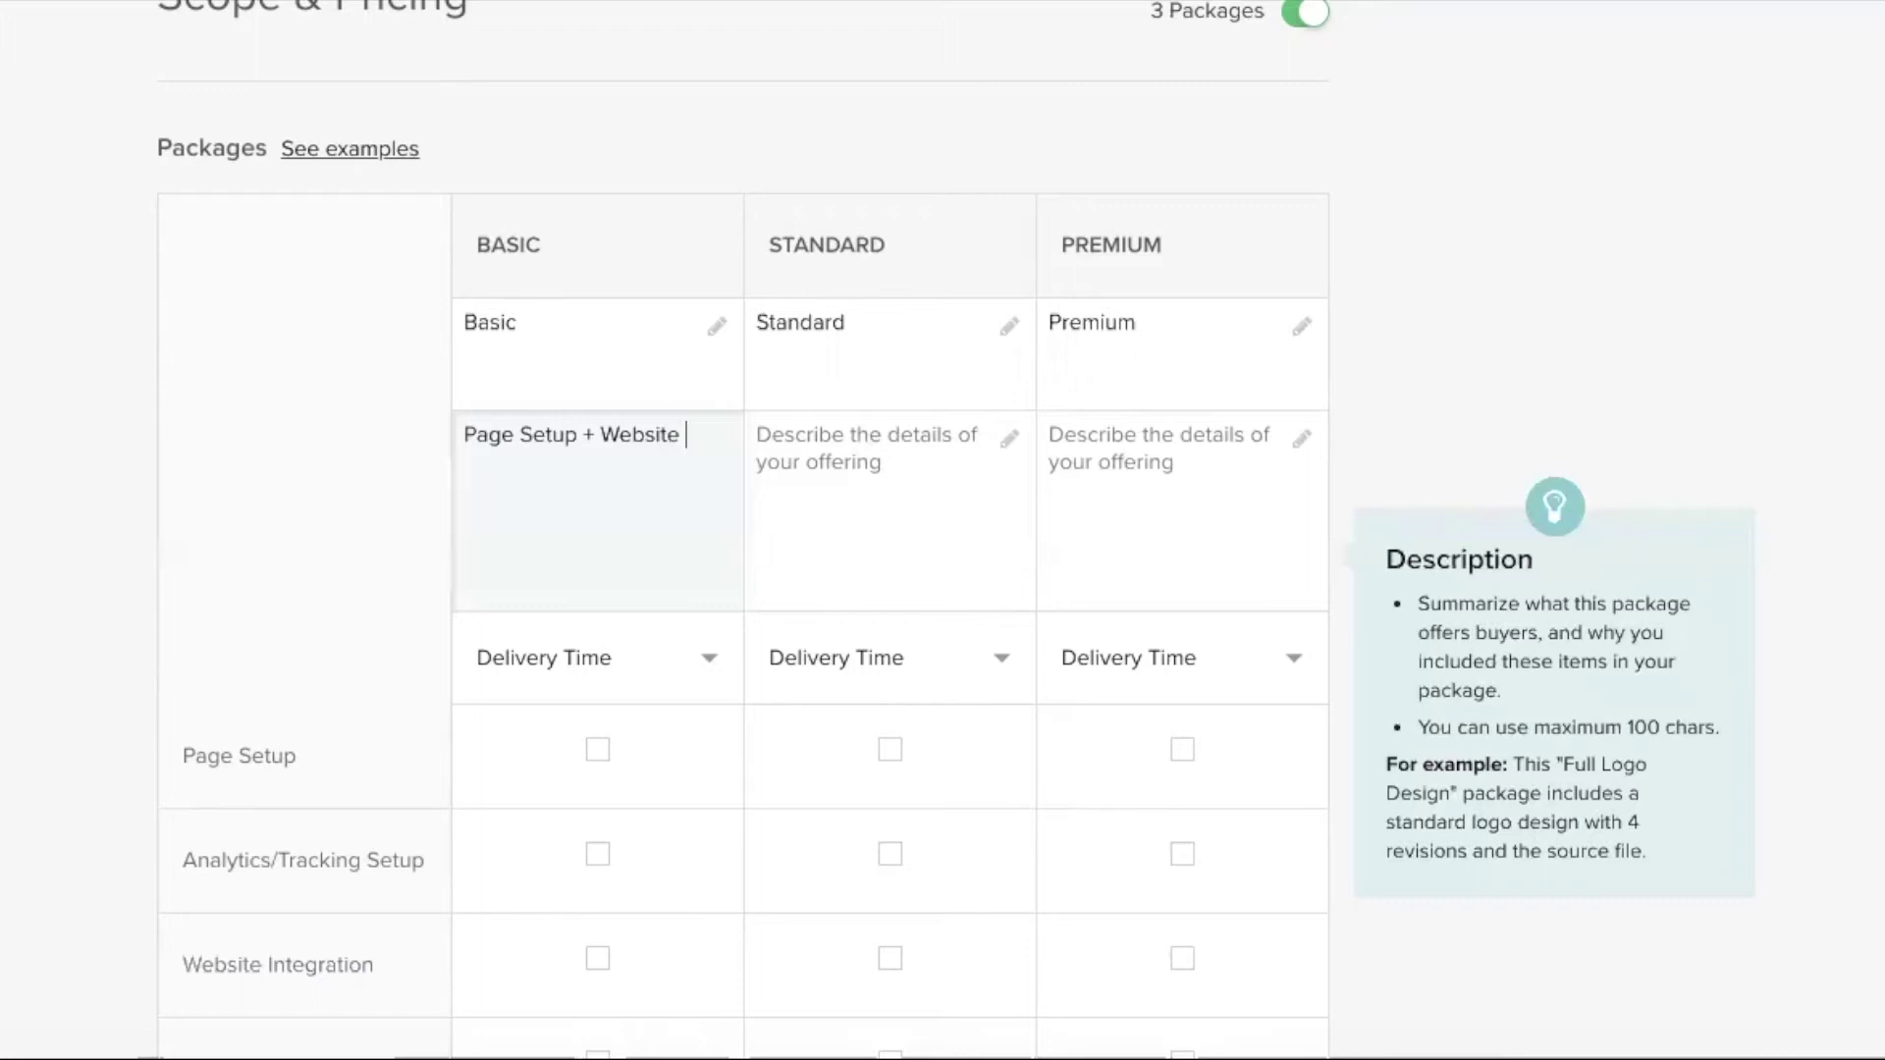
pyautogui.write(' Integration')
# Describe the Standard package's offering as "Basic + Backend settings".
pyautogui.click(926, 444)
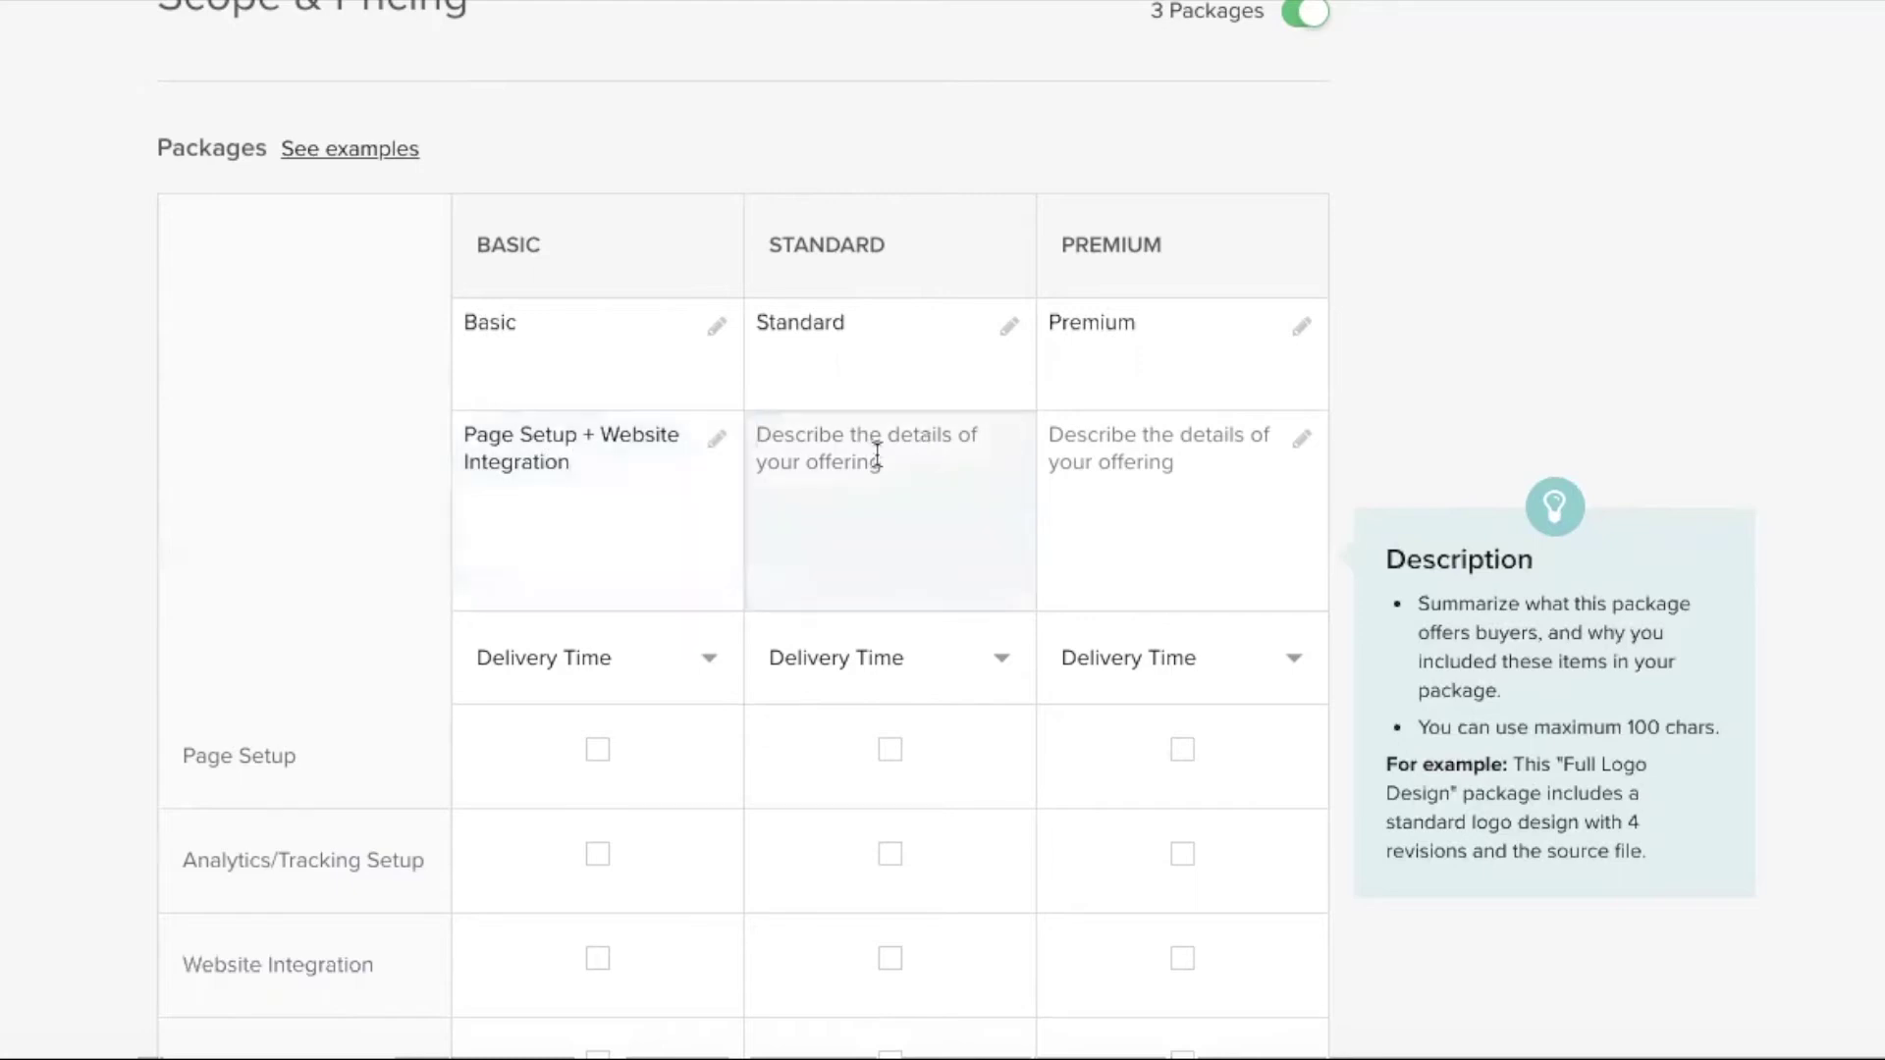
pyautogui.write('Bas')
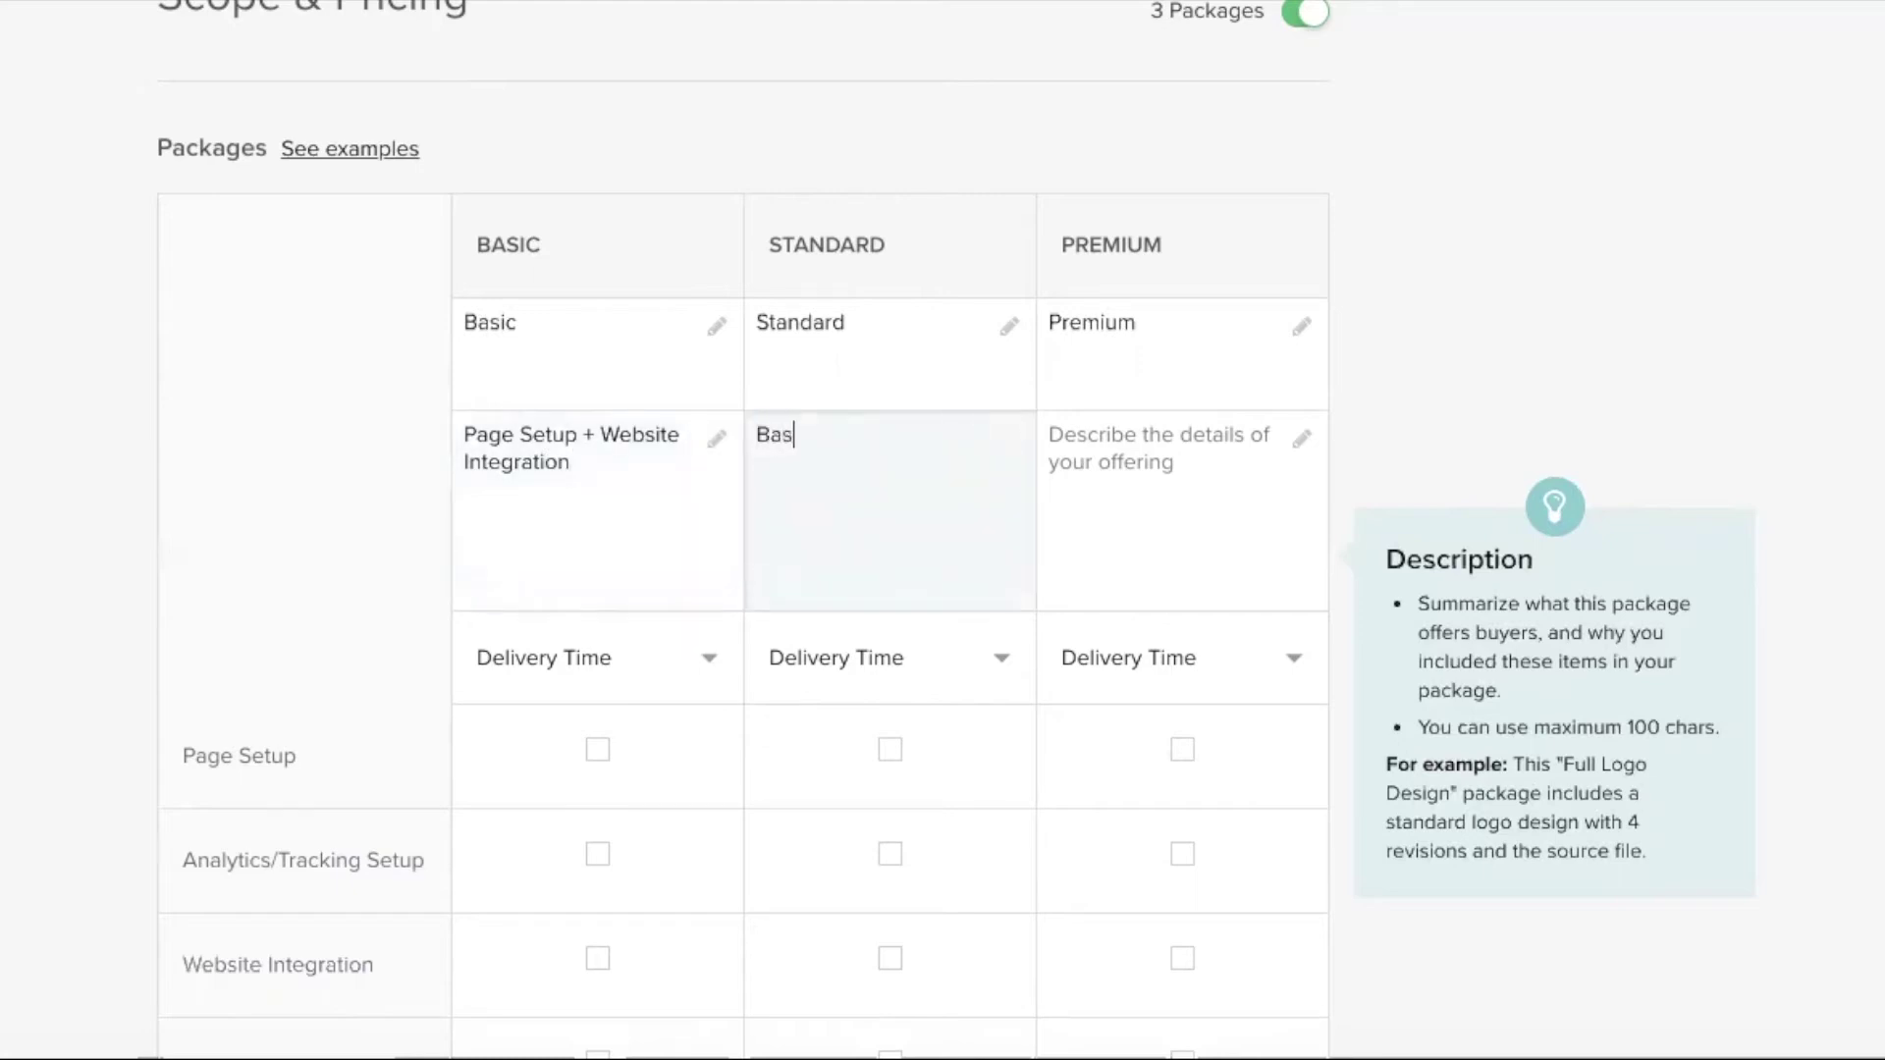
pyautogui.write('ic + Backend settings')
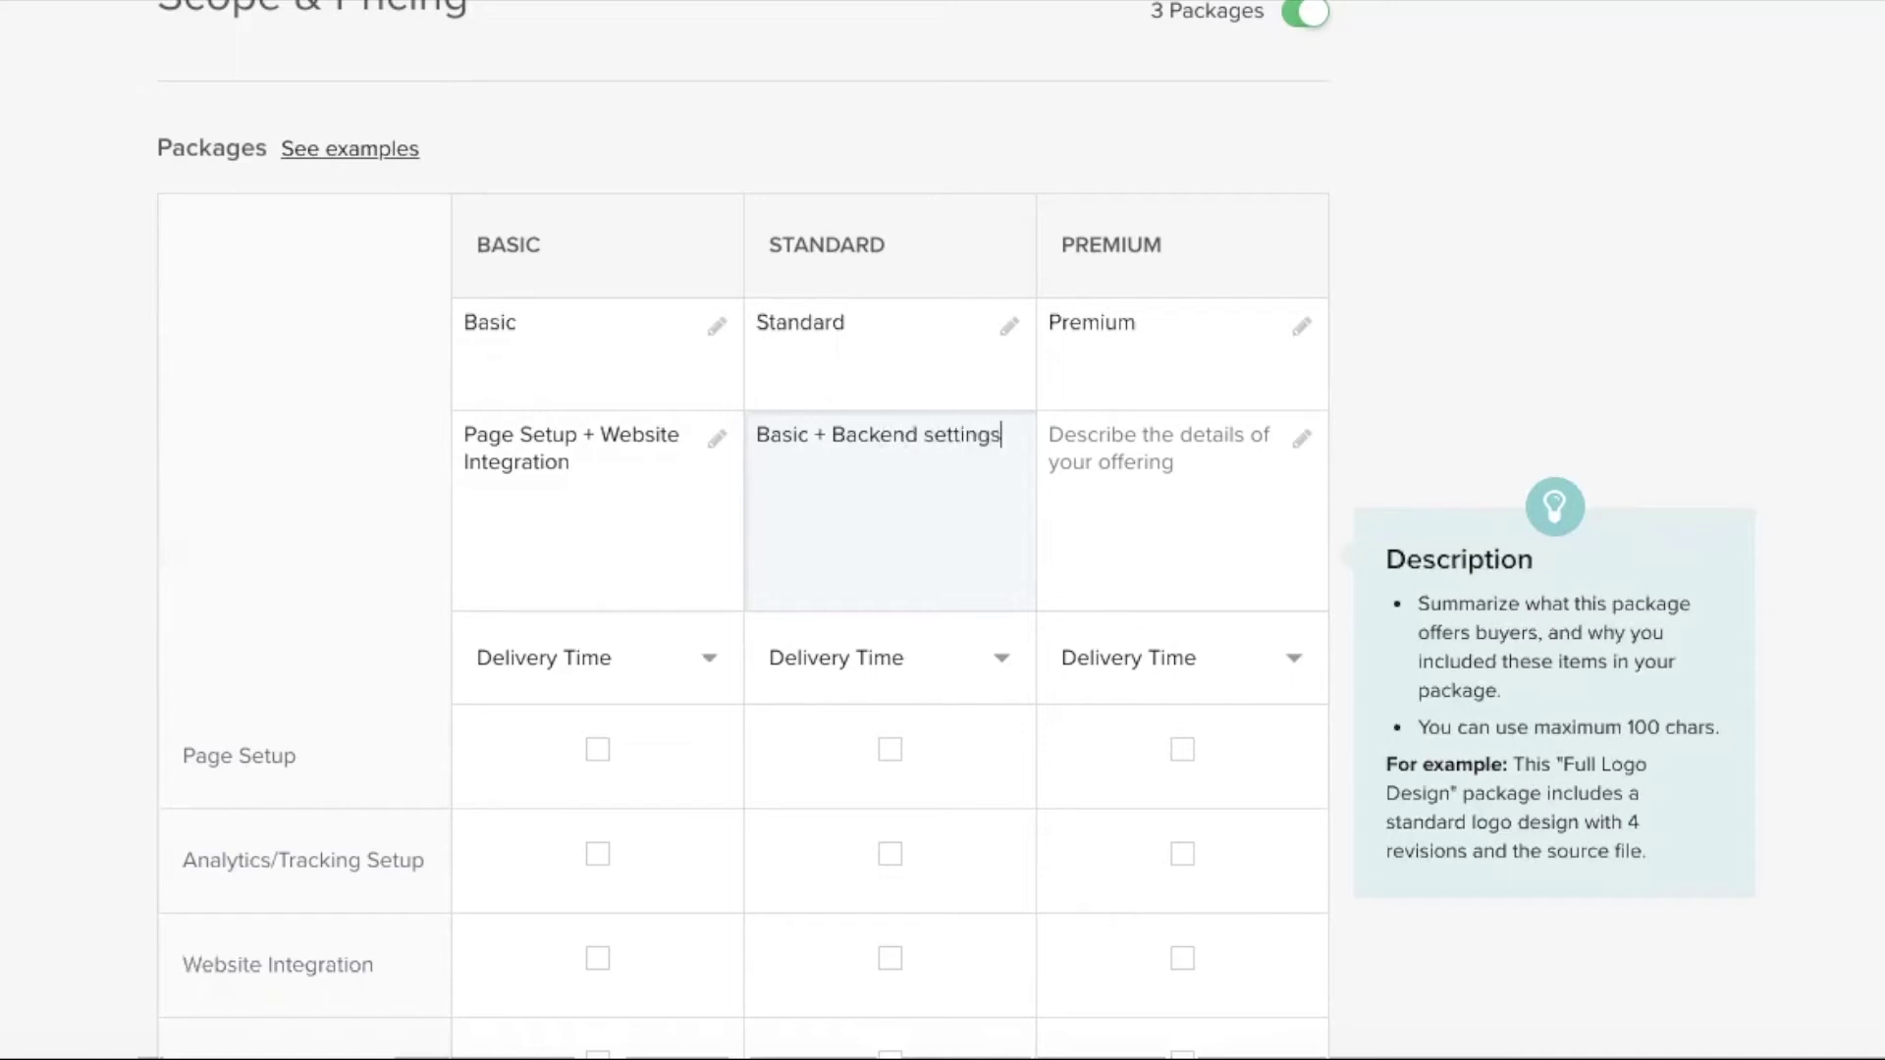
# Describe the Premium package's offering as "Standard + Management for 7 days".
pyautogui.click(1172, 464)
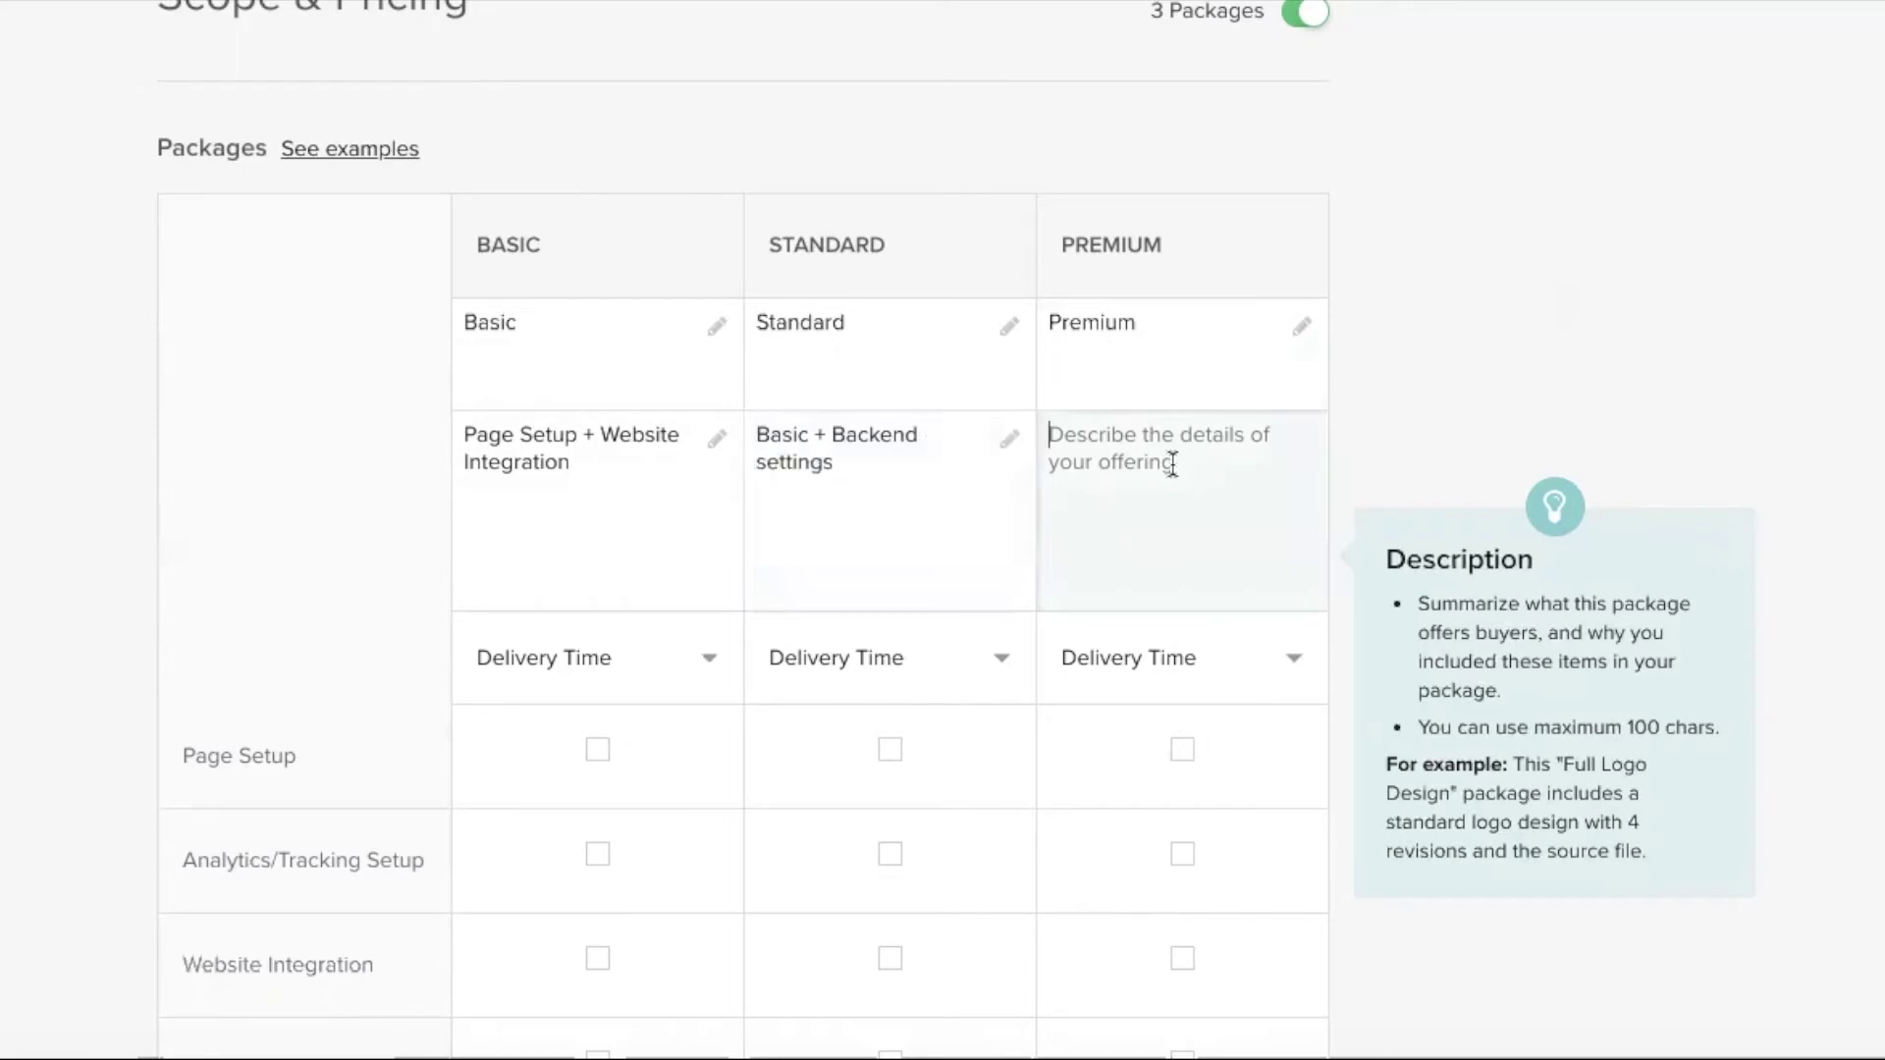
pyautogui.write('Standard ')
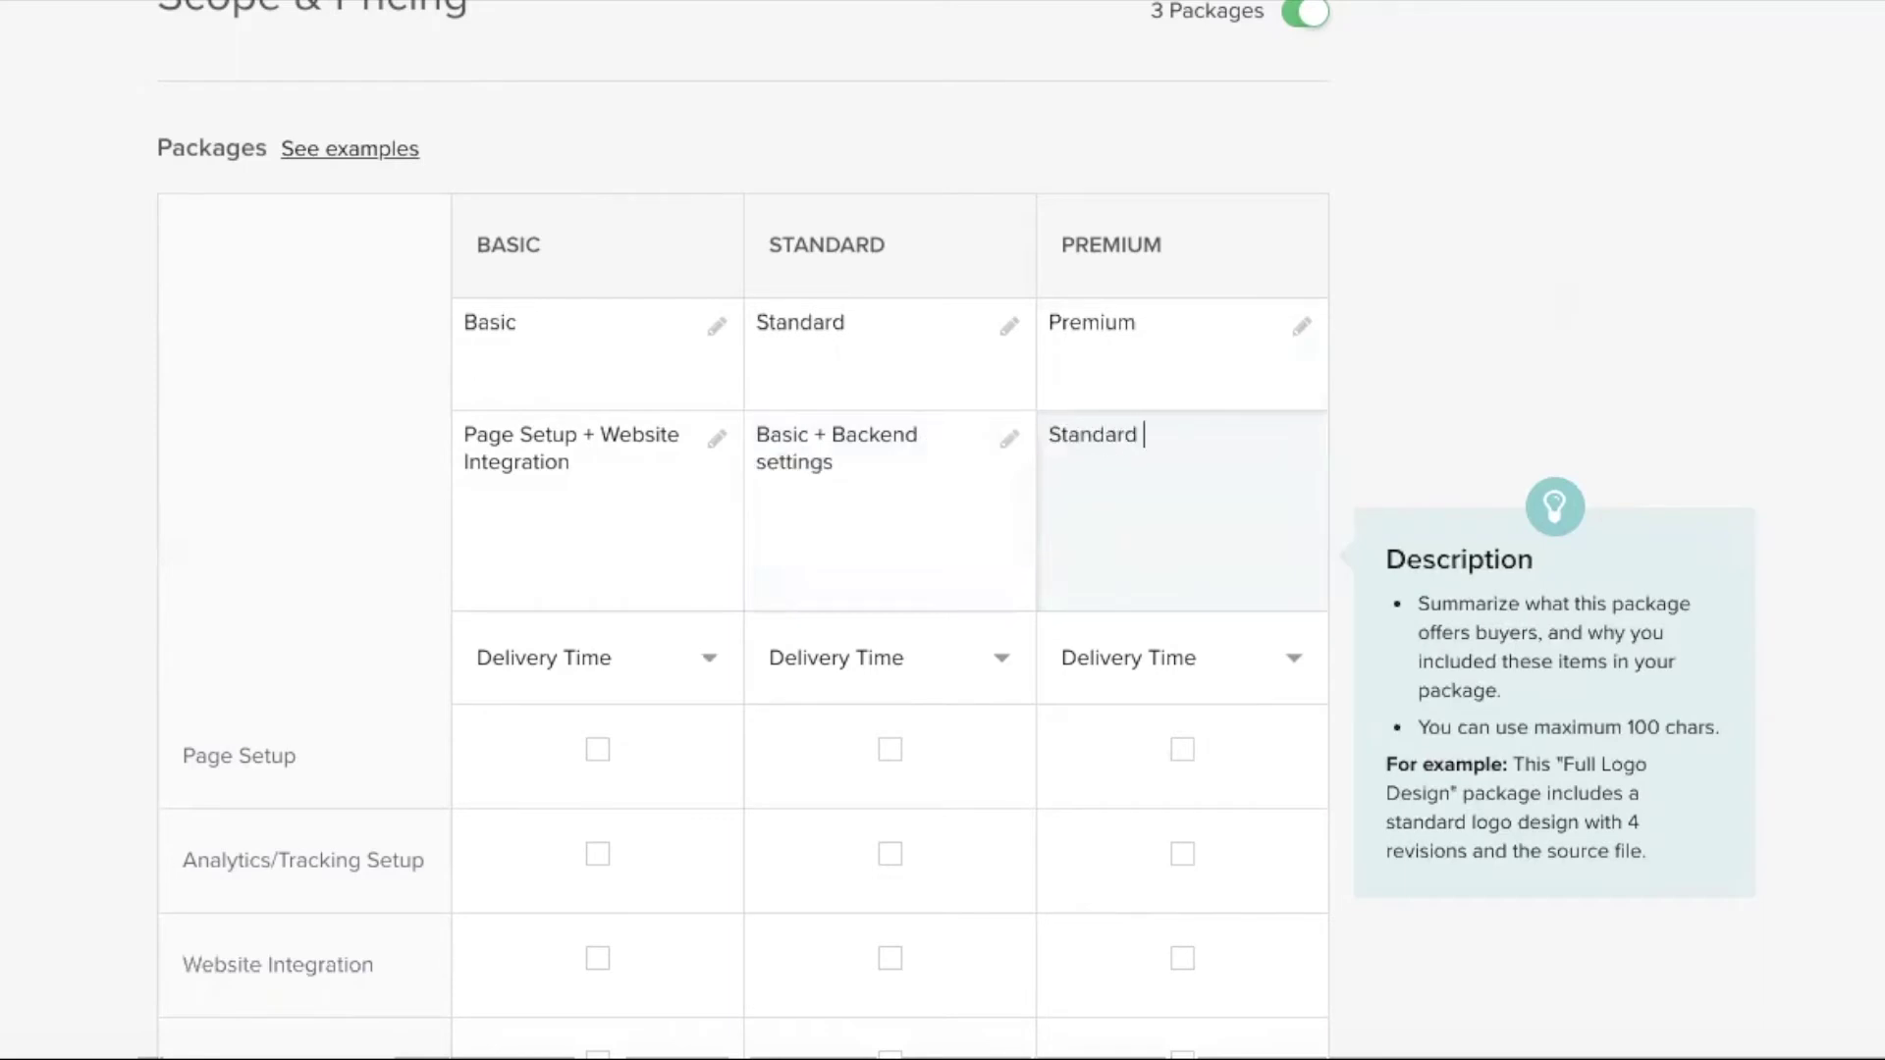
pyautogui.write('+ Management')
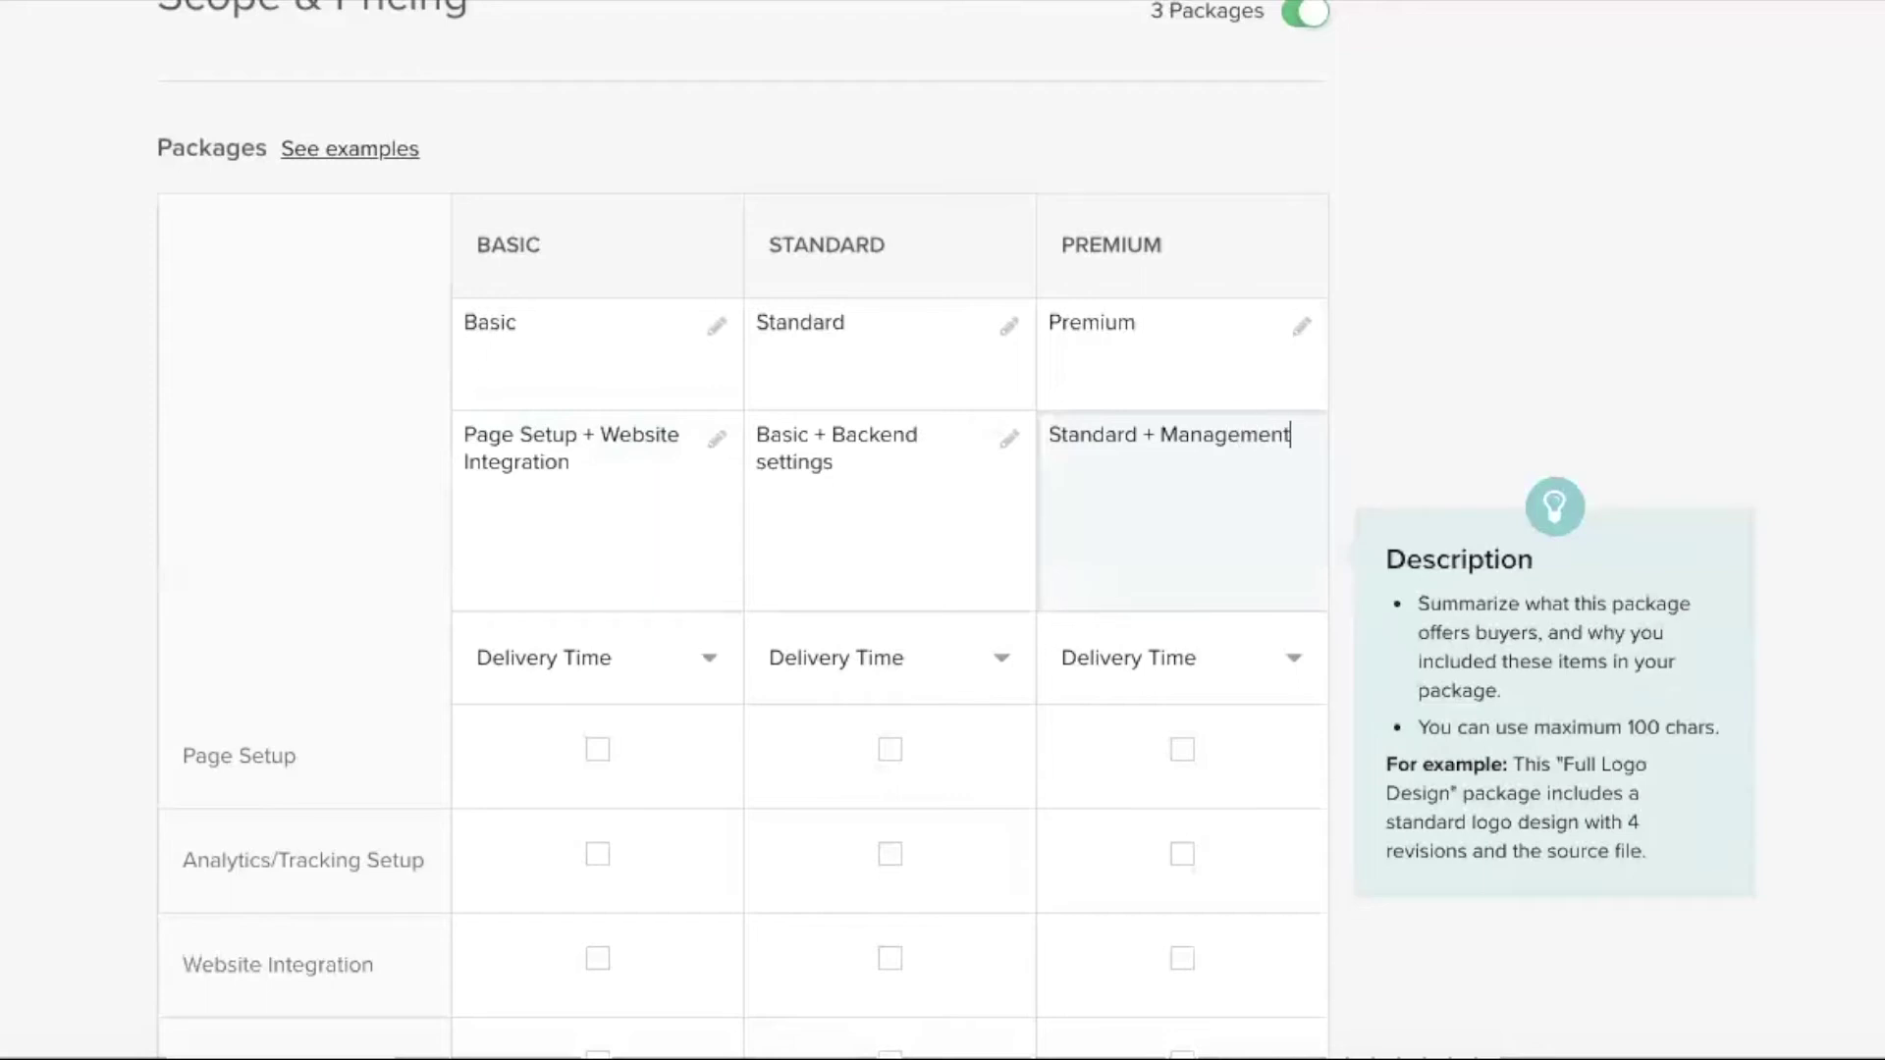
pyautogui.write(' for 7 days')
pyautogui.click(812, 745)
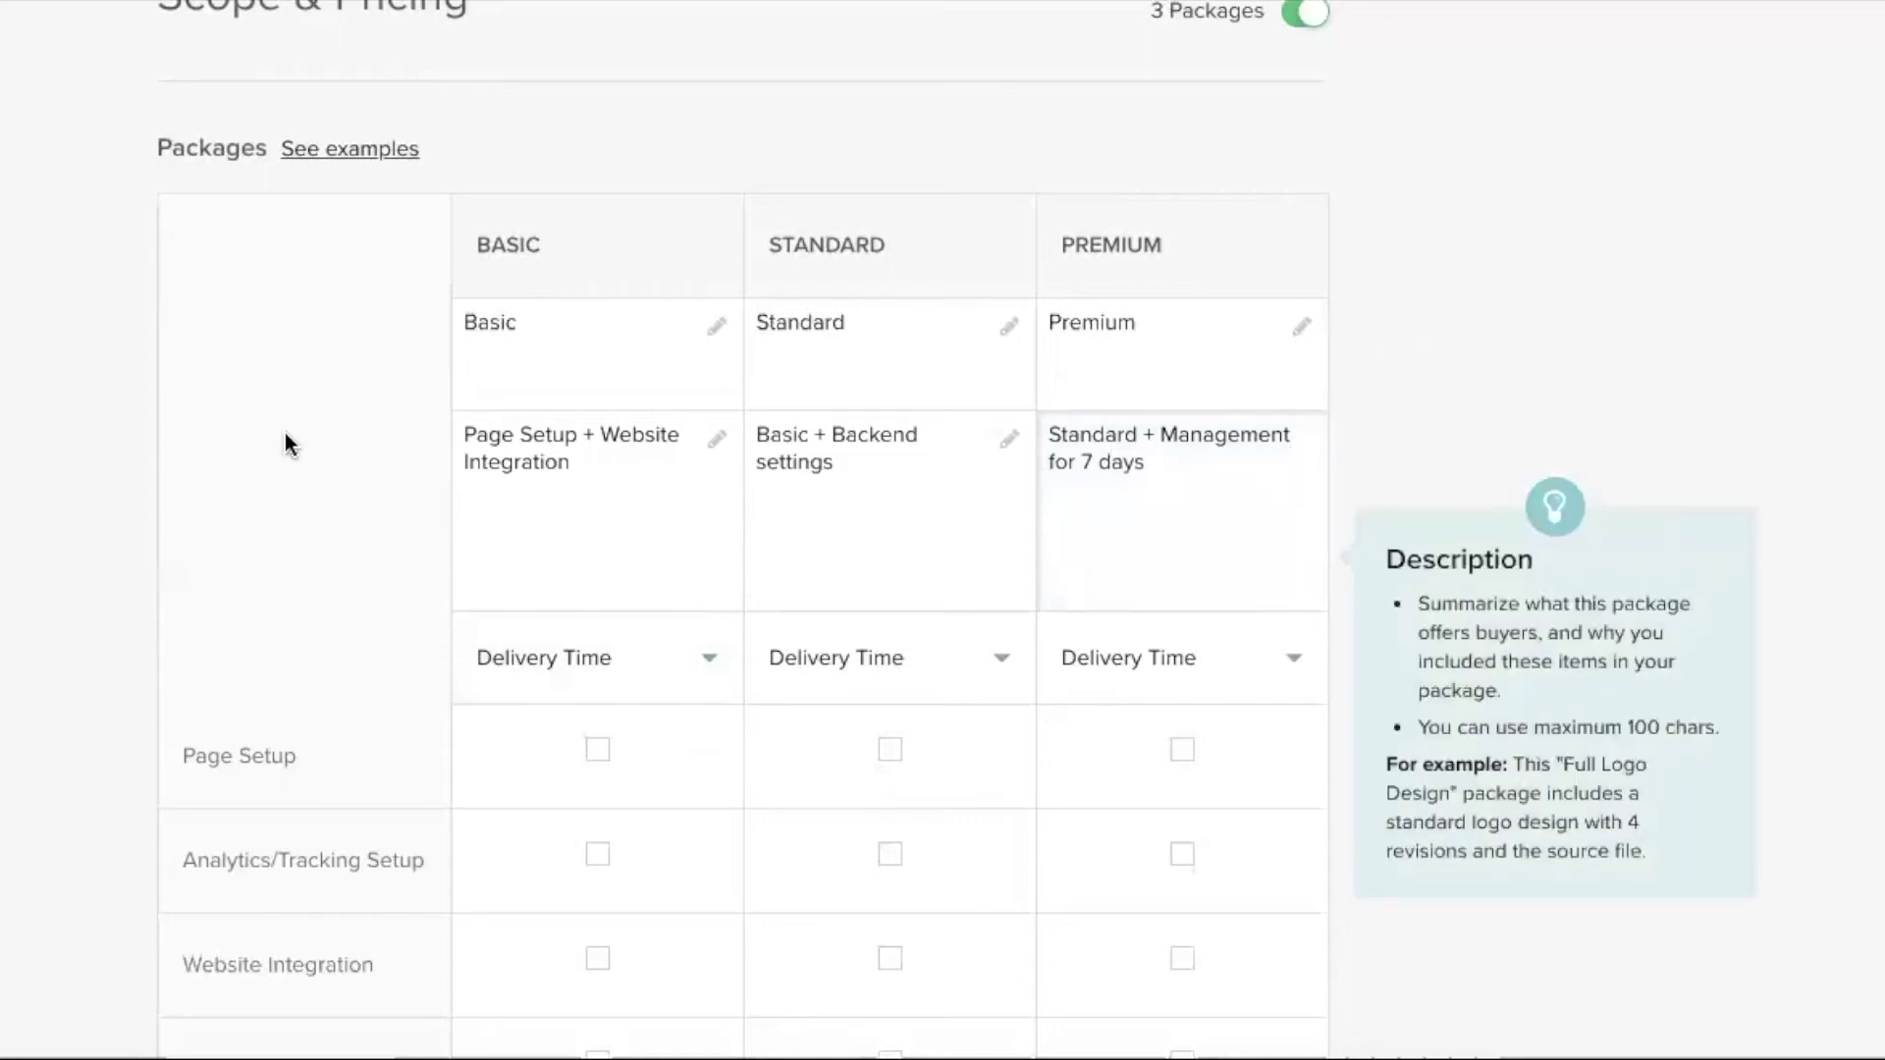
pyautogui.scroll(-1, 288, 444)
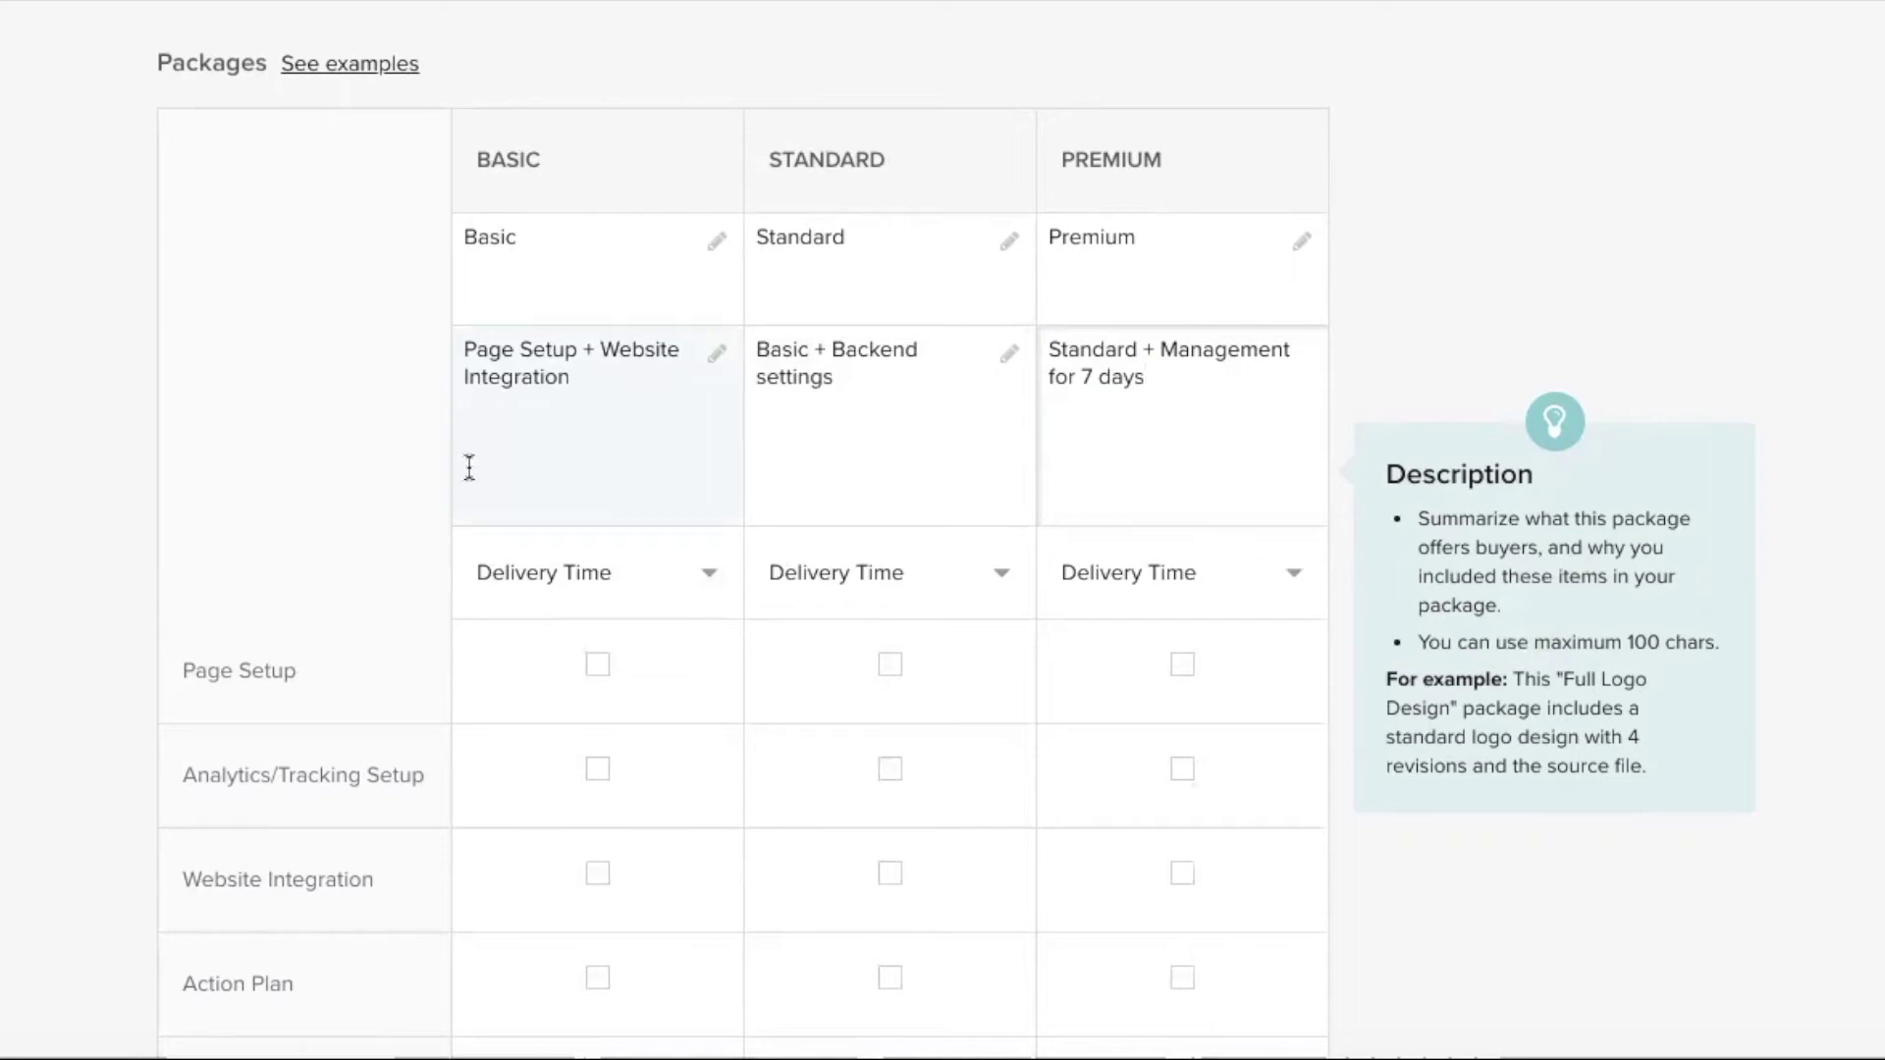
pyautogui.scroll(-2, 252, 438)
pyautogui.scroll(2, 252, 438)
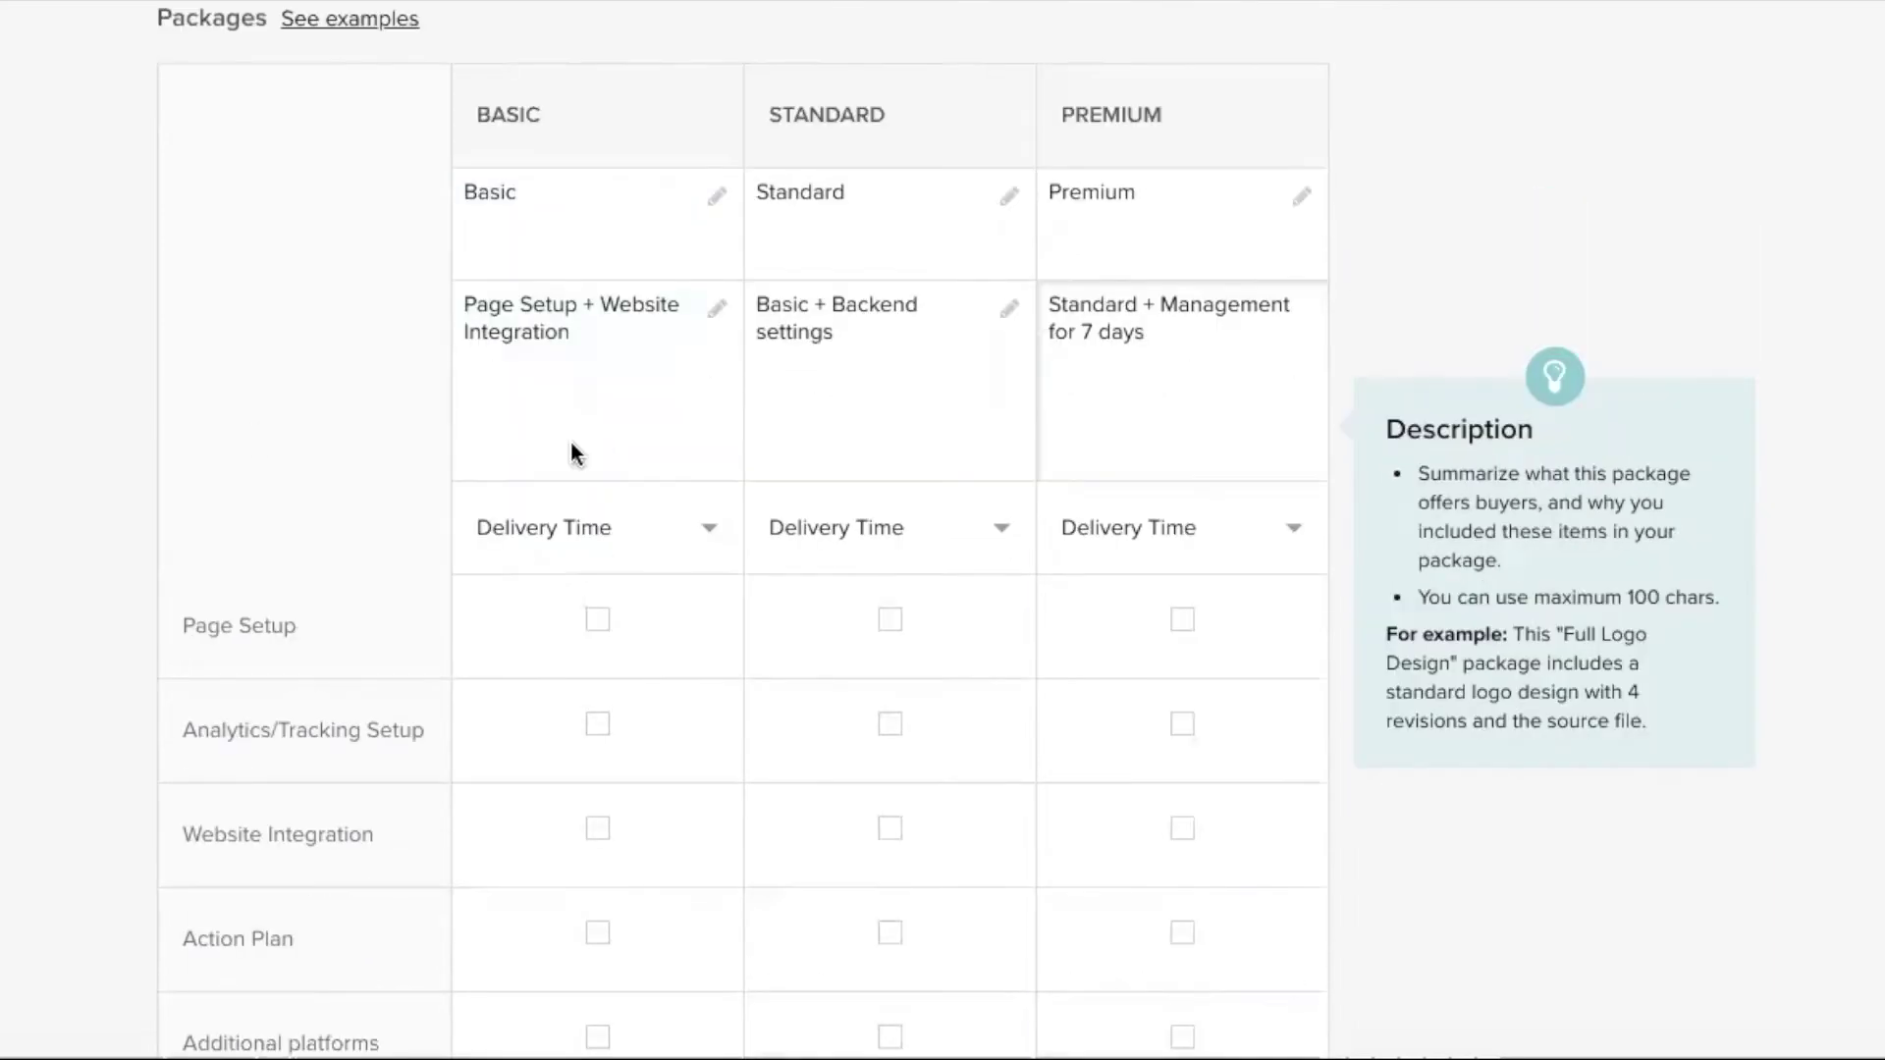
# Set the delivery times to 2 days for Basic, 3 days for Standard and 4 days for Premium.
pyautogui.moveTo(657, 551)
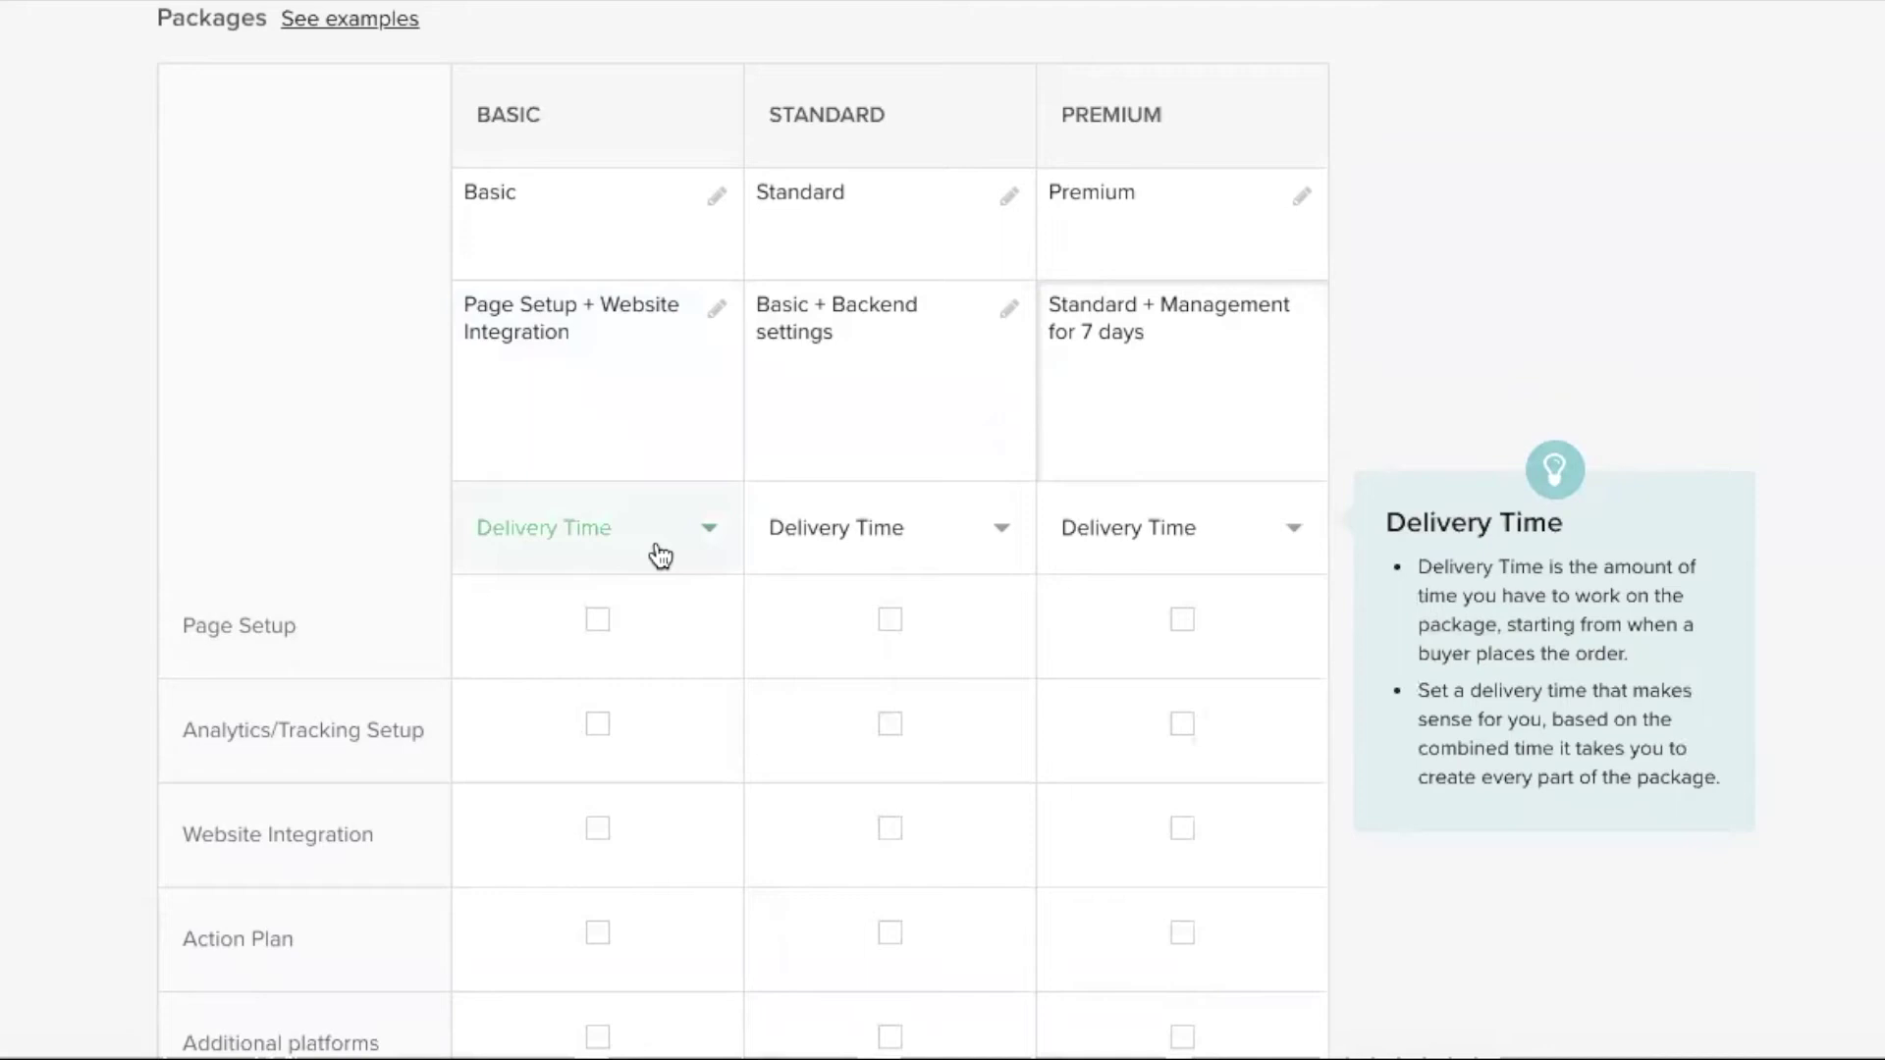
pyautogui.click(660, 556)
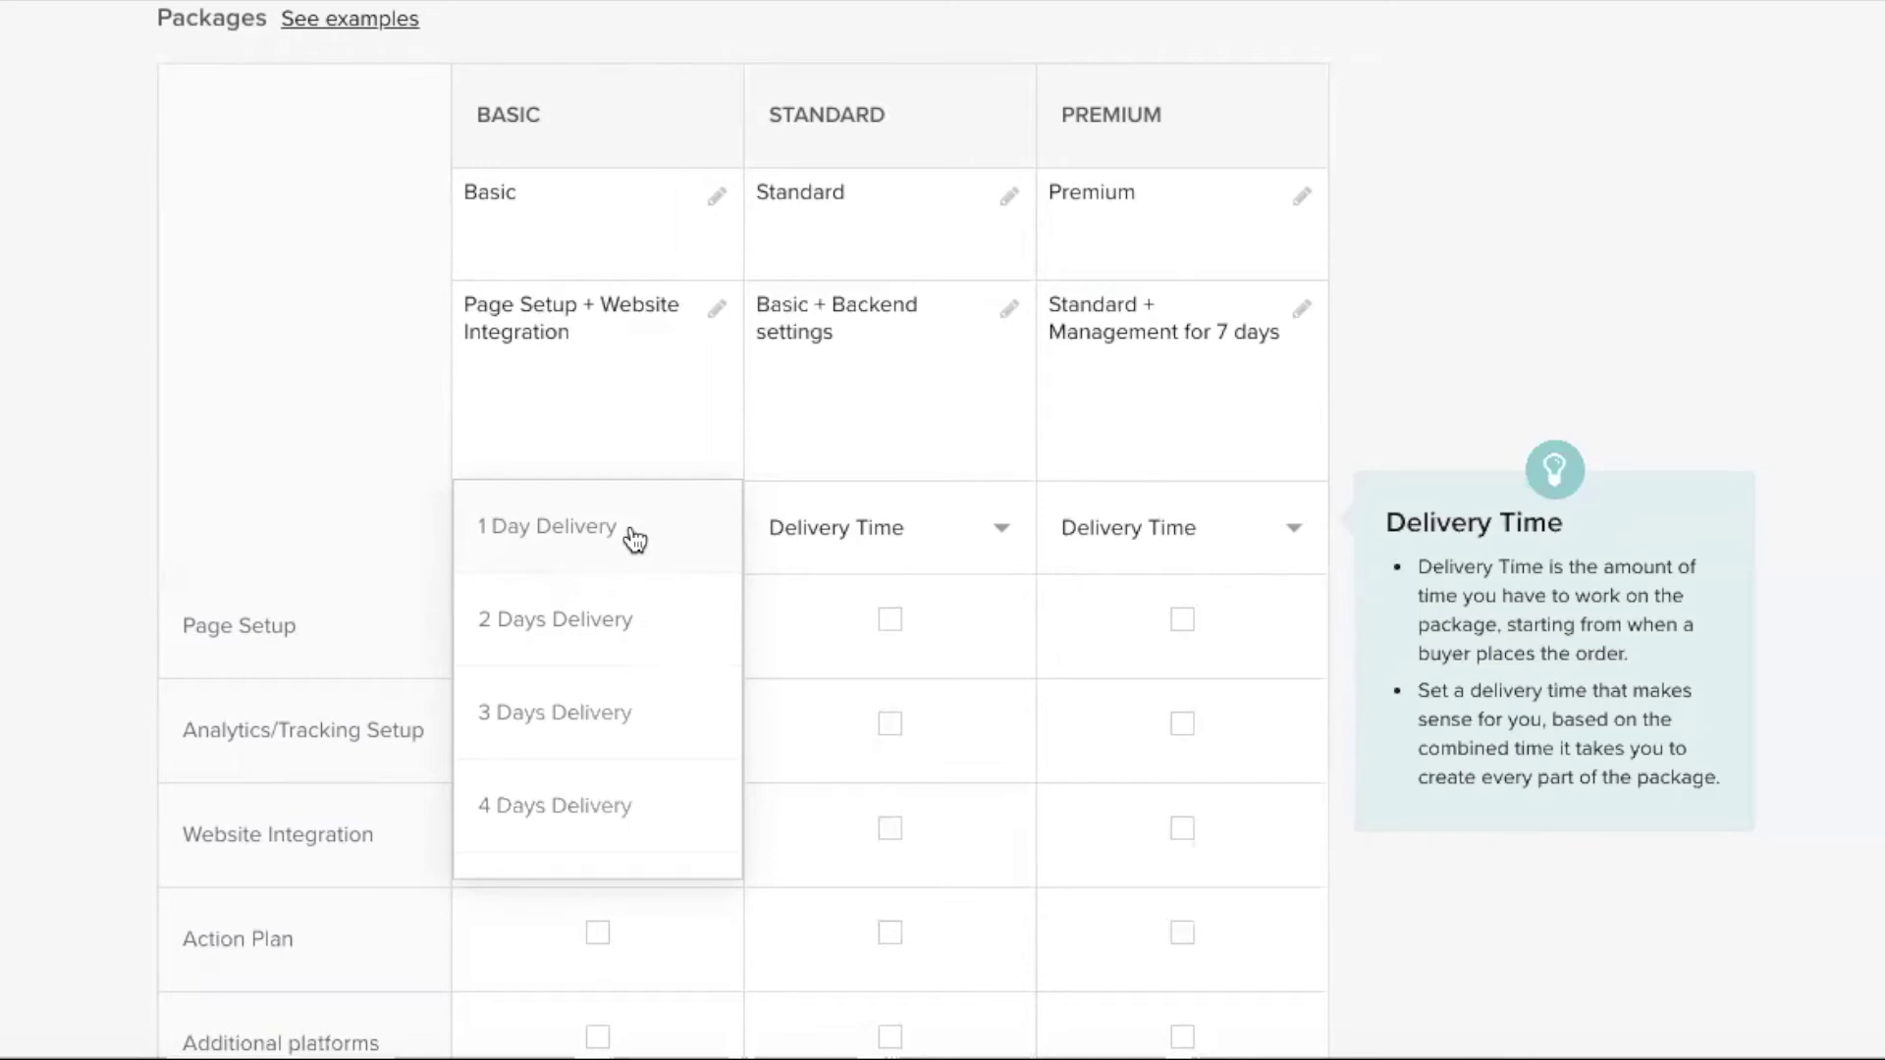
pyautogui.click(623, 625)
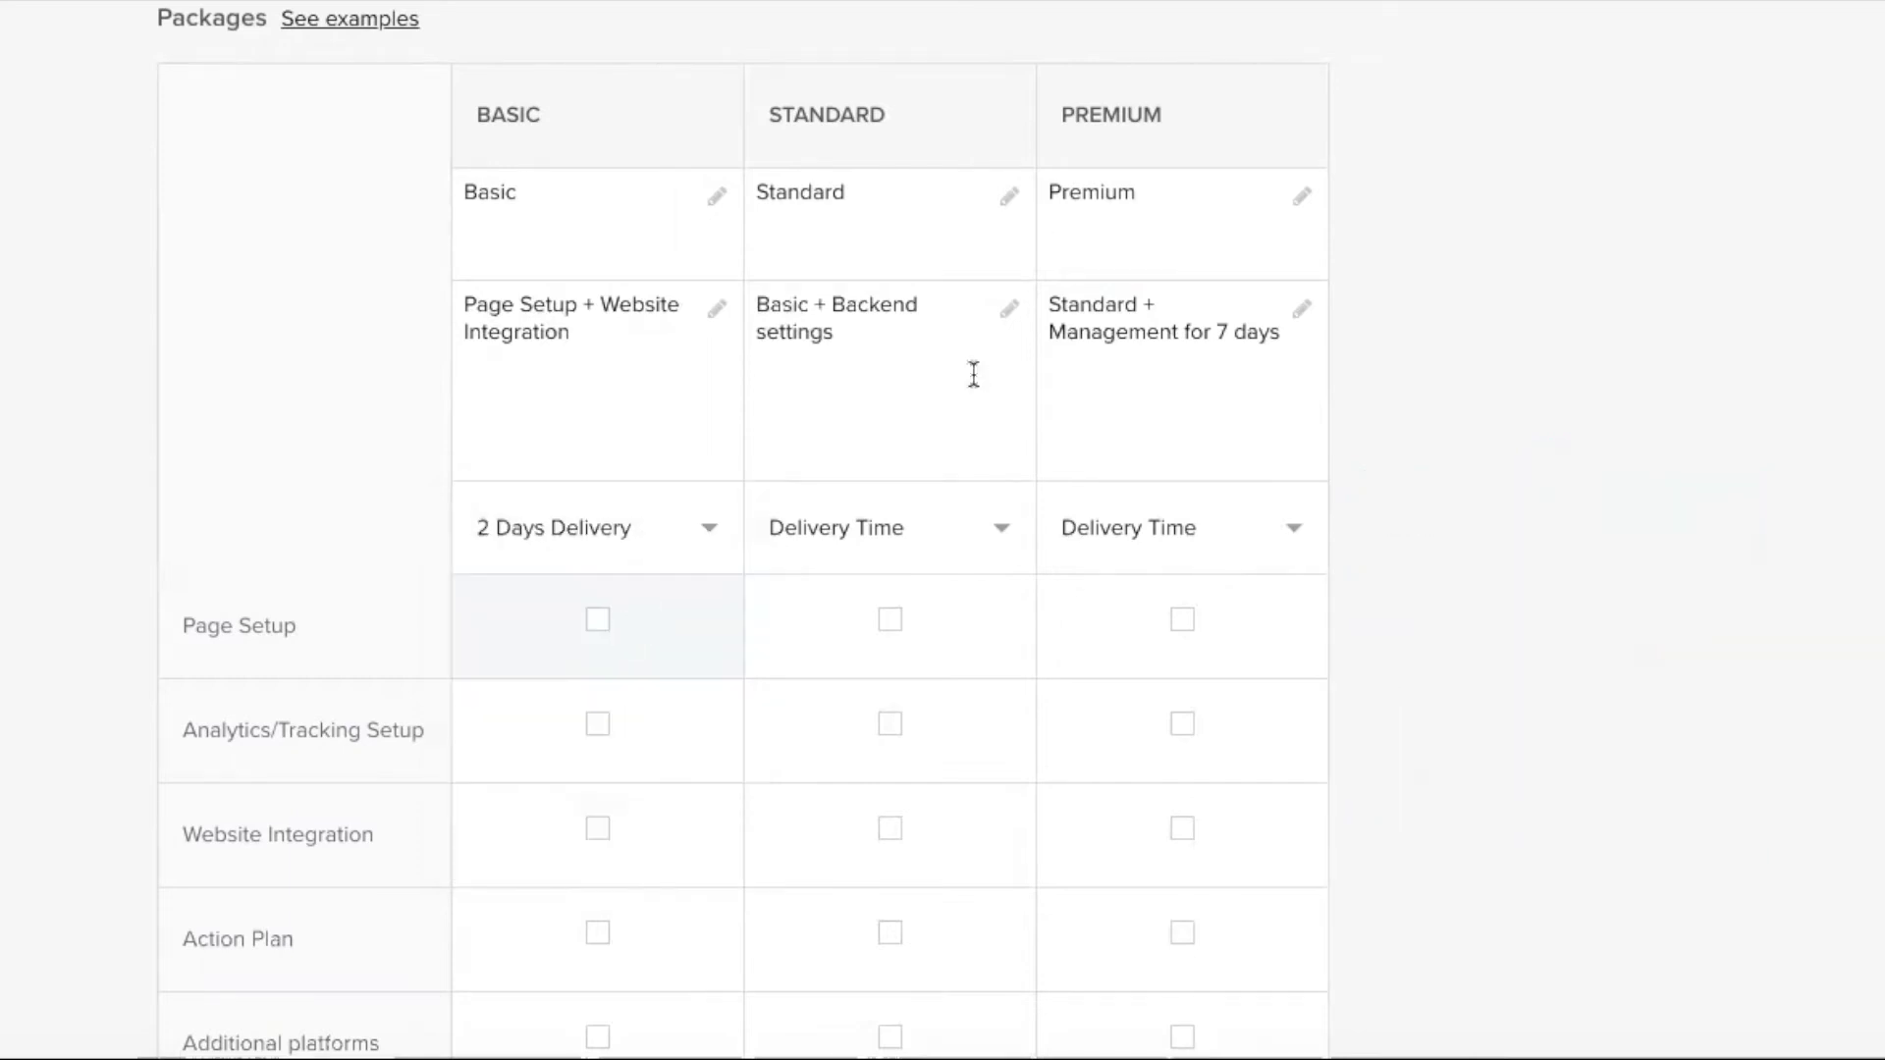
pyautogui.click(934, 536)
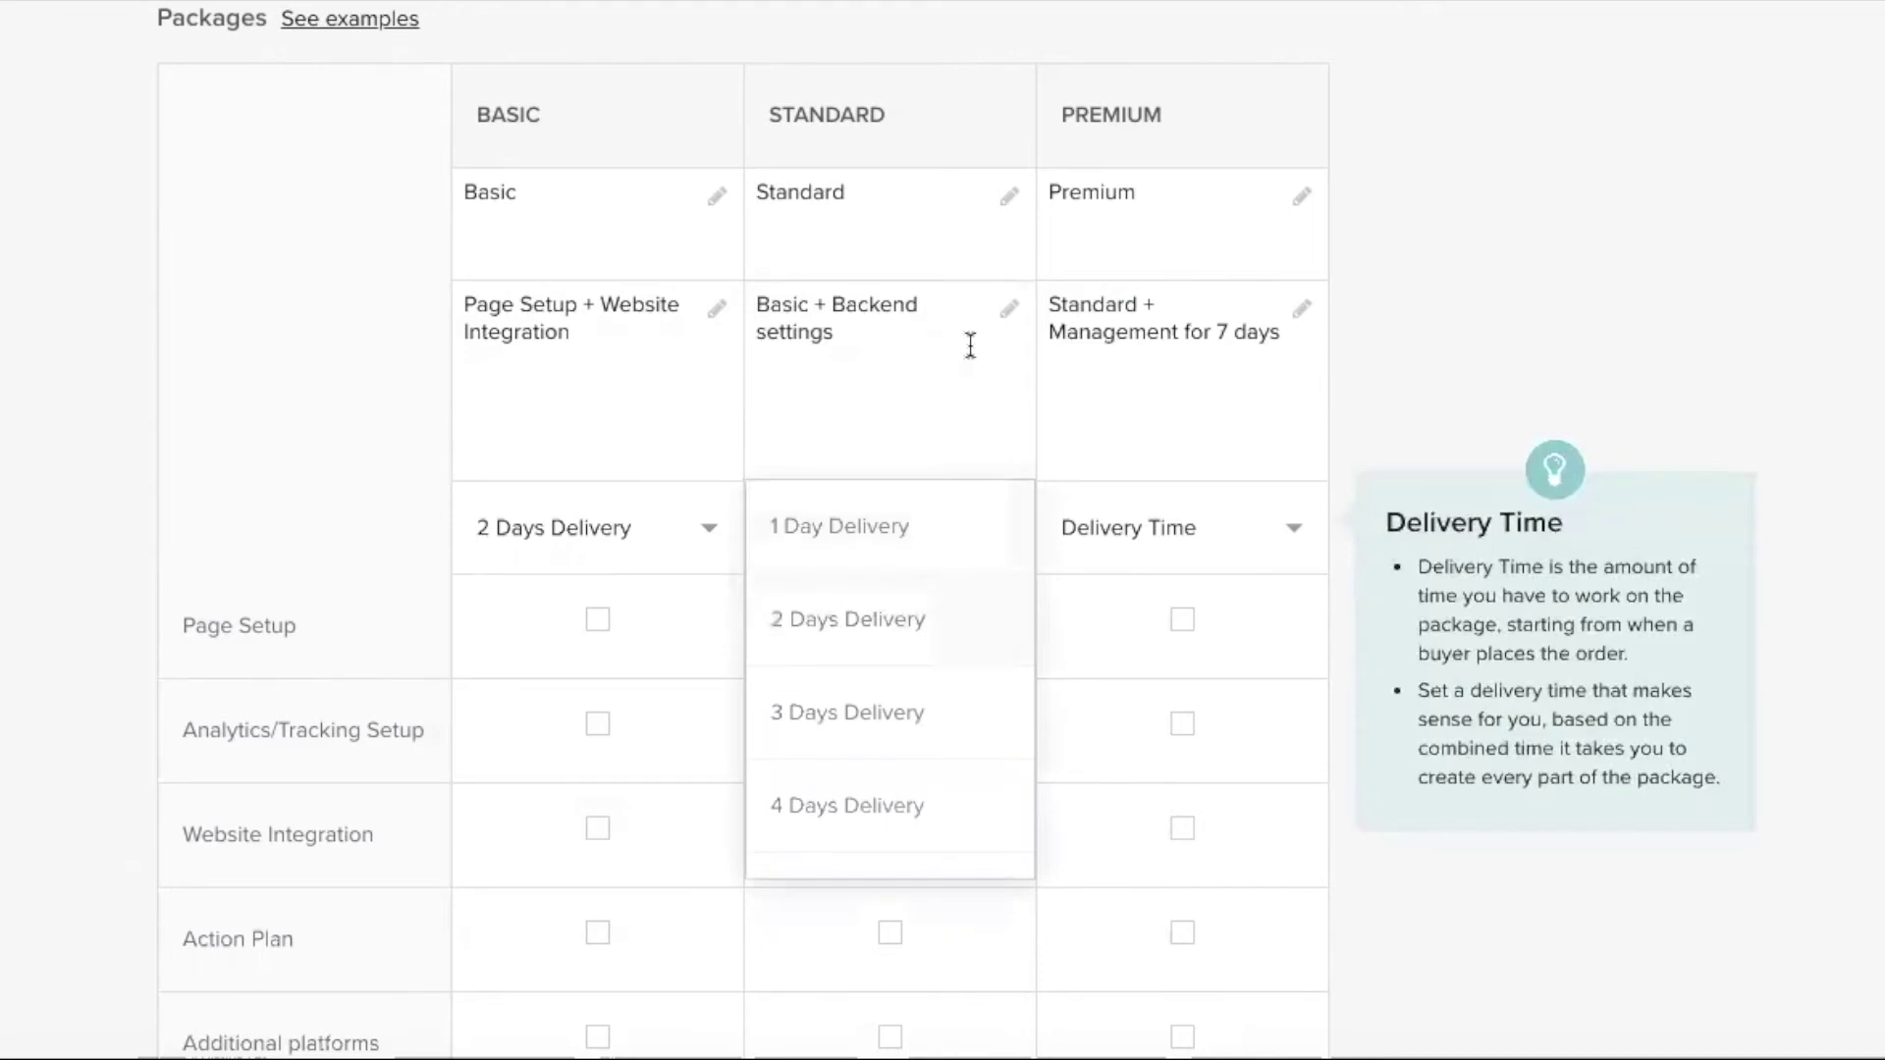
pyautogui.click(913, 705)
pyautogui.click(1166, 530)
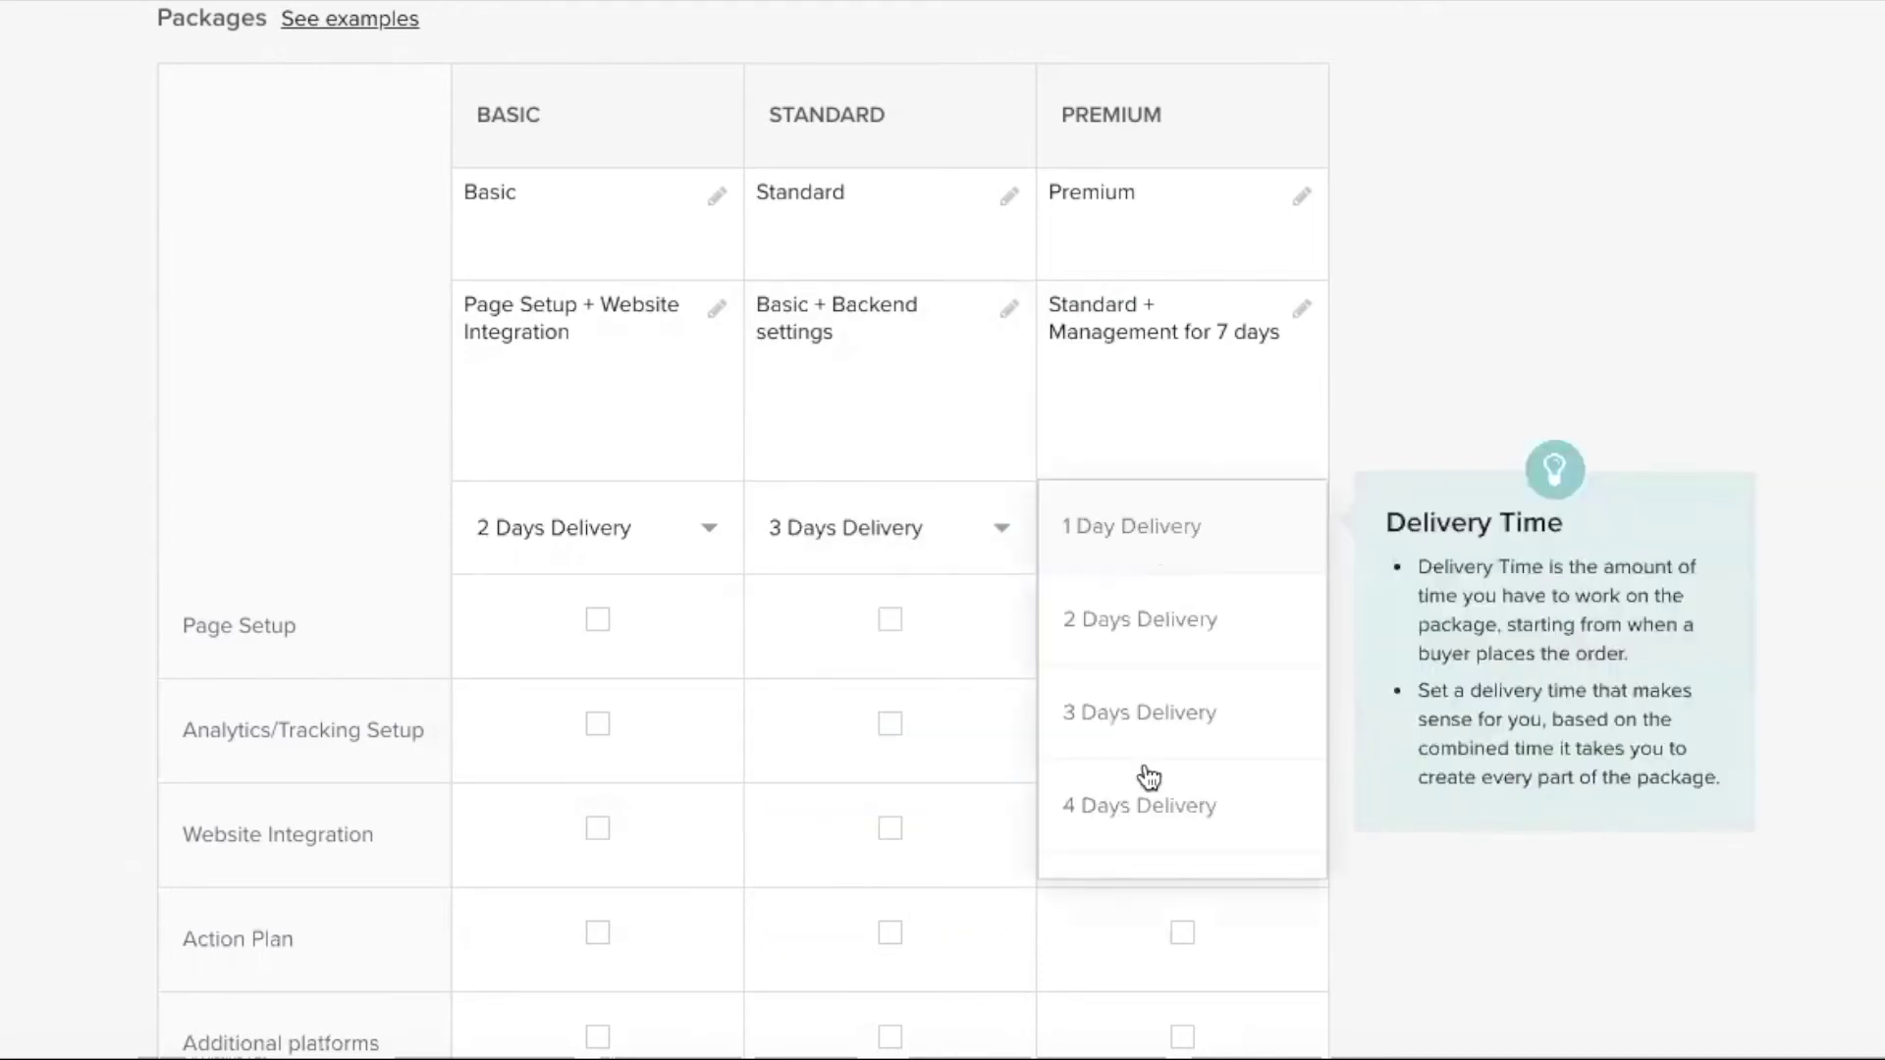
pyautogui.click(1146, 807)
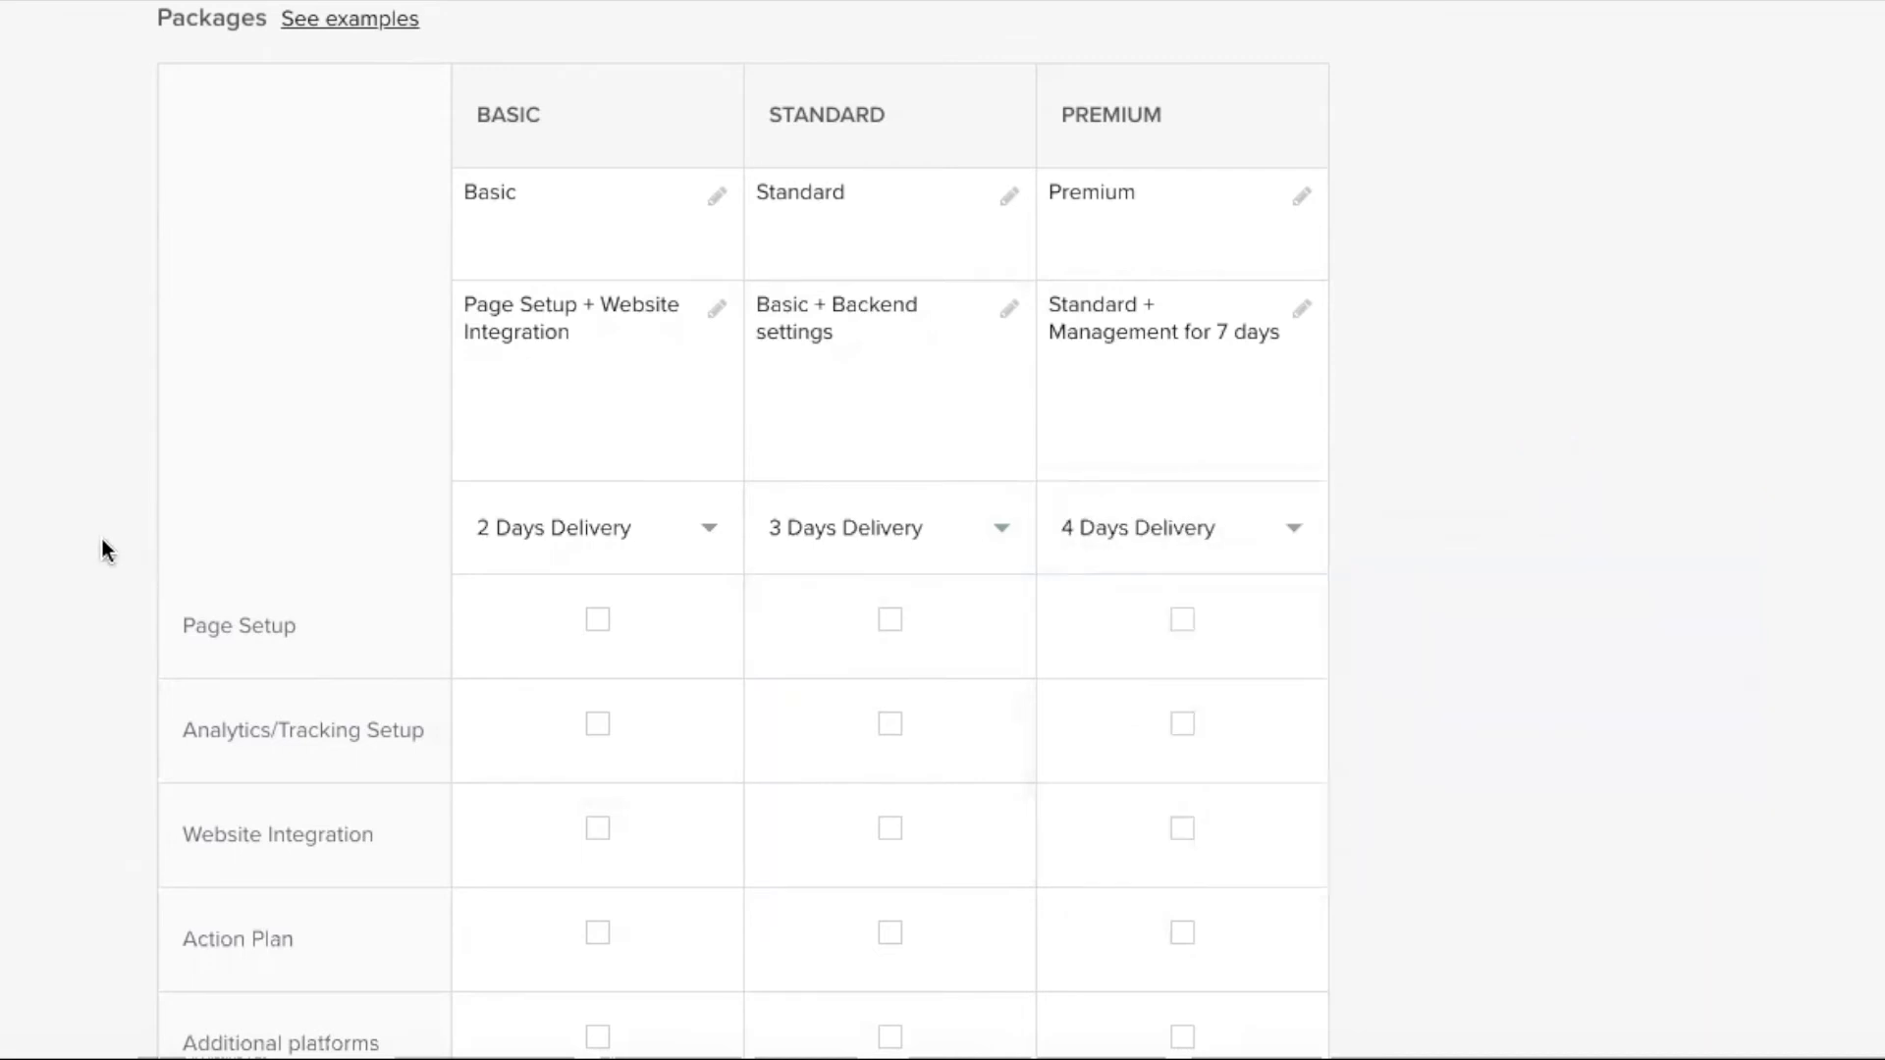
# Include Page Setup in the Basic, Standard and Premium packages.
pyautogui.scroll(-2, 108, 550)
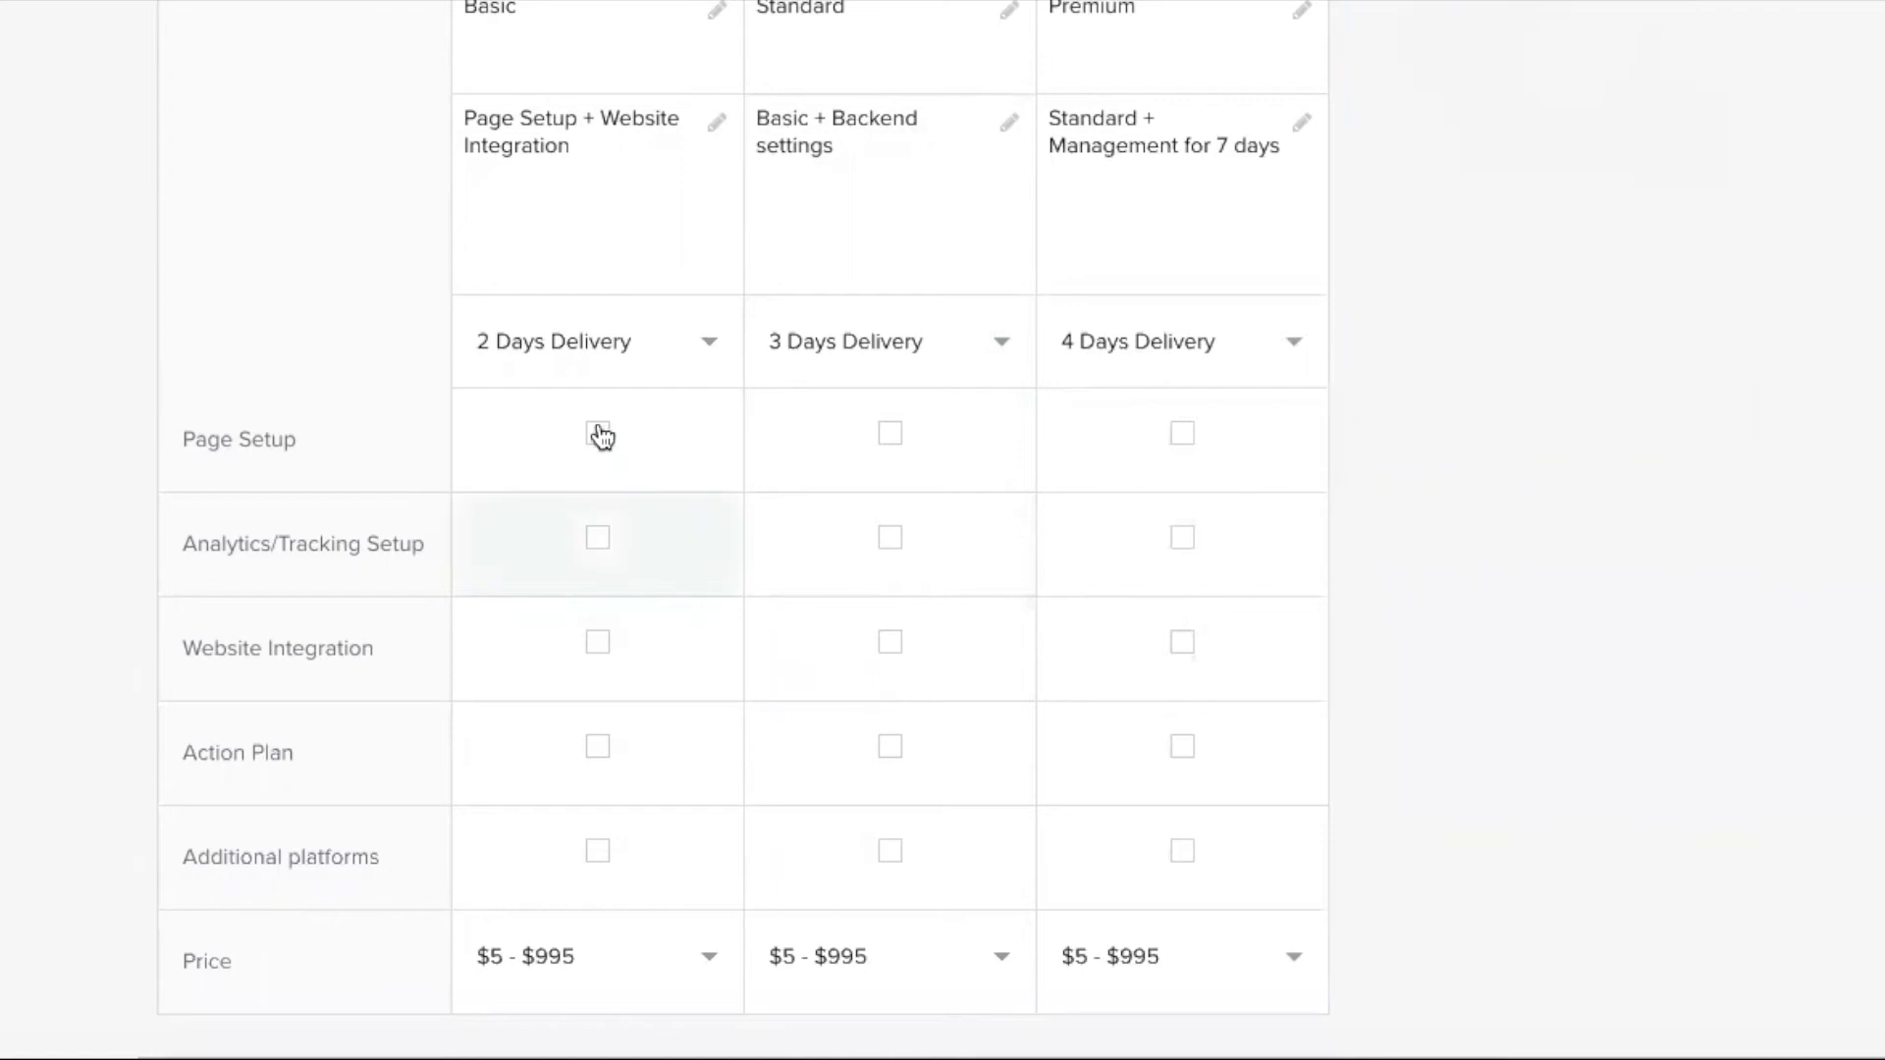
pyautogui.click(600, 437)
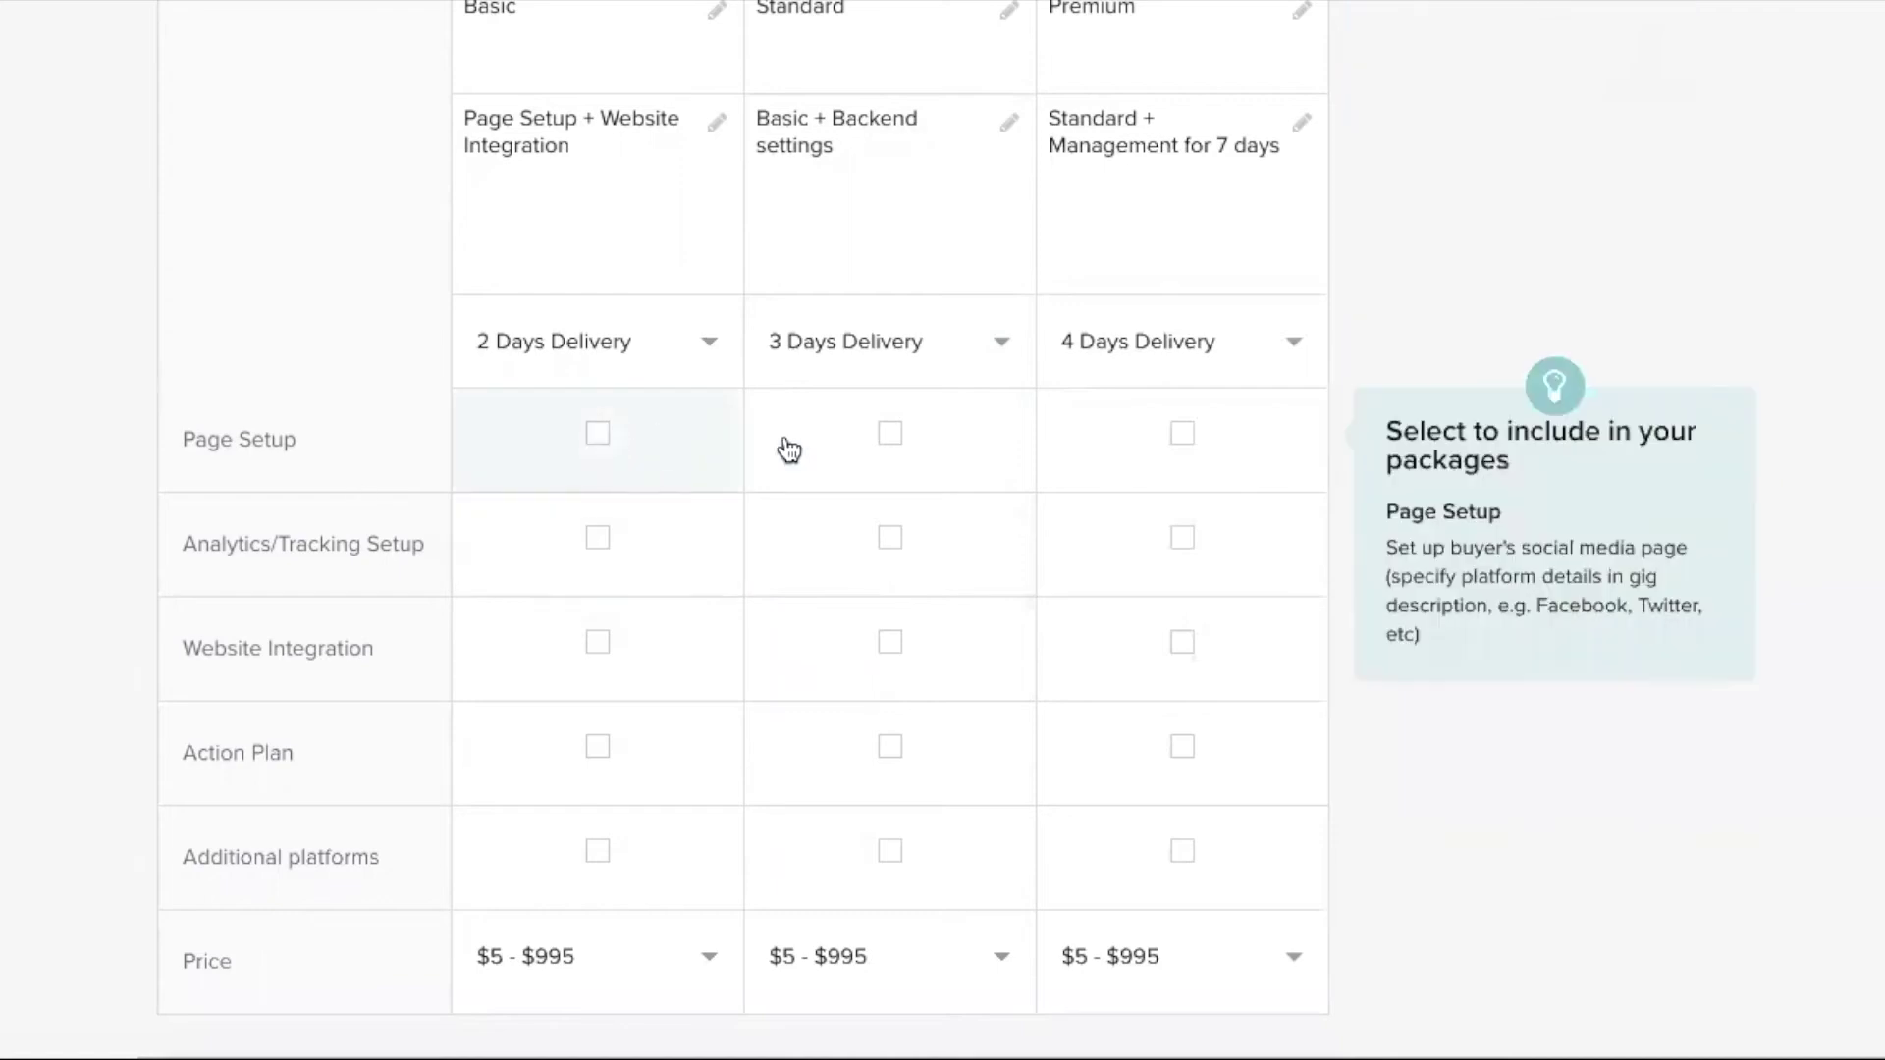
pyautogui.click(889, 438)
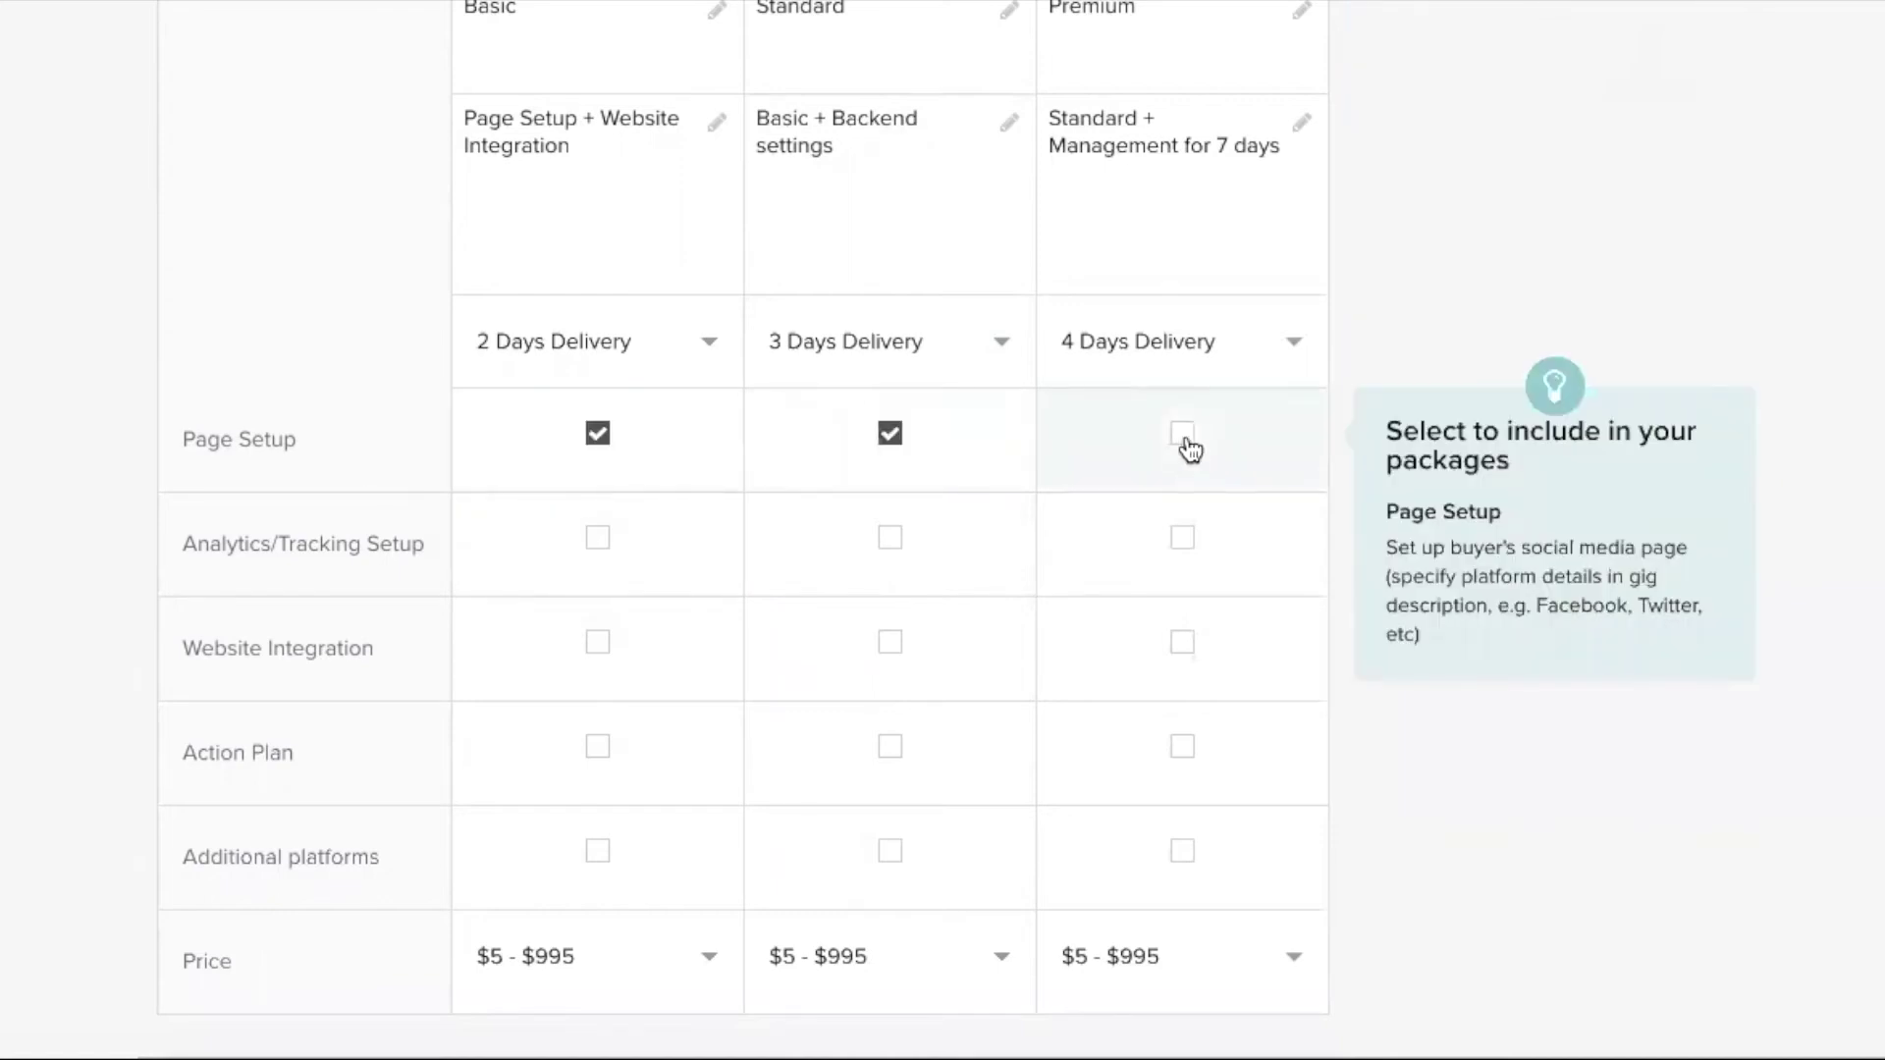
pyautogui.click(1184, 440)
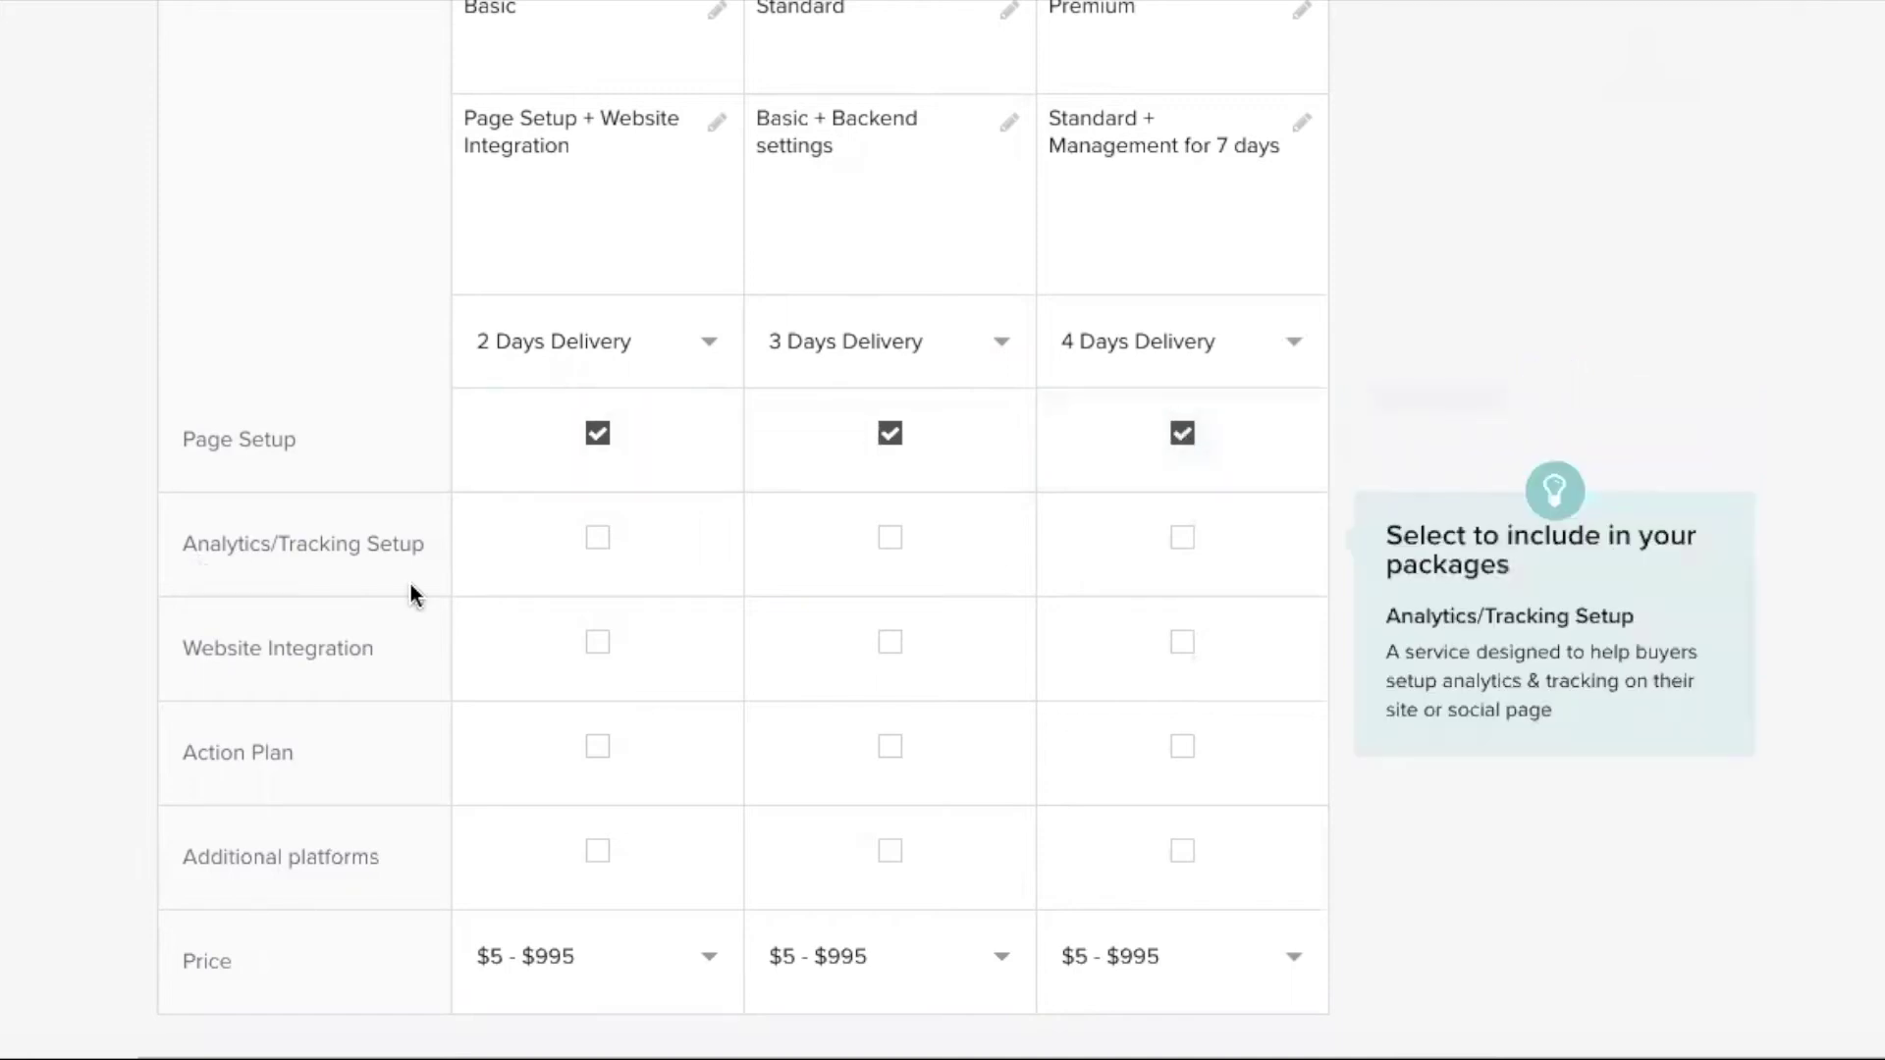
# Include Website Integration in all three packages and Action Plan in the Premium package only.
pyautogui.scroll(-1, 44, 563)
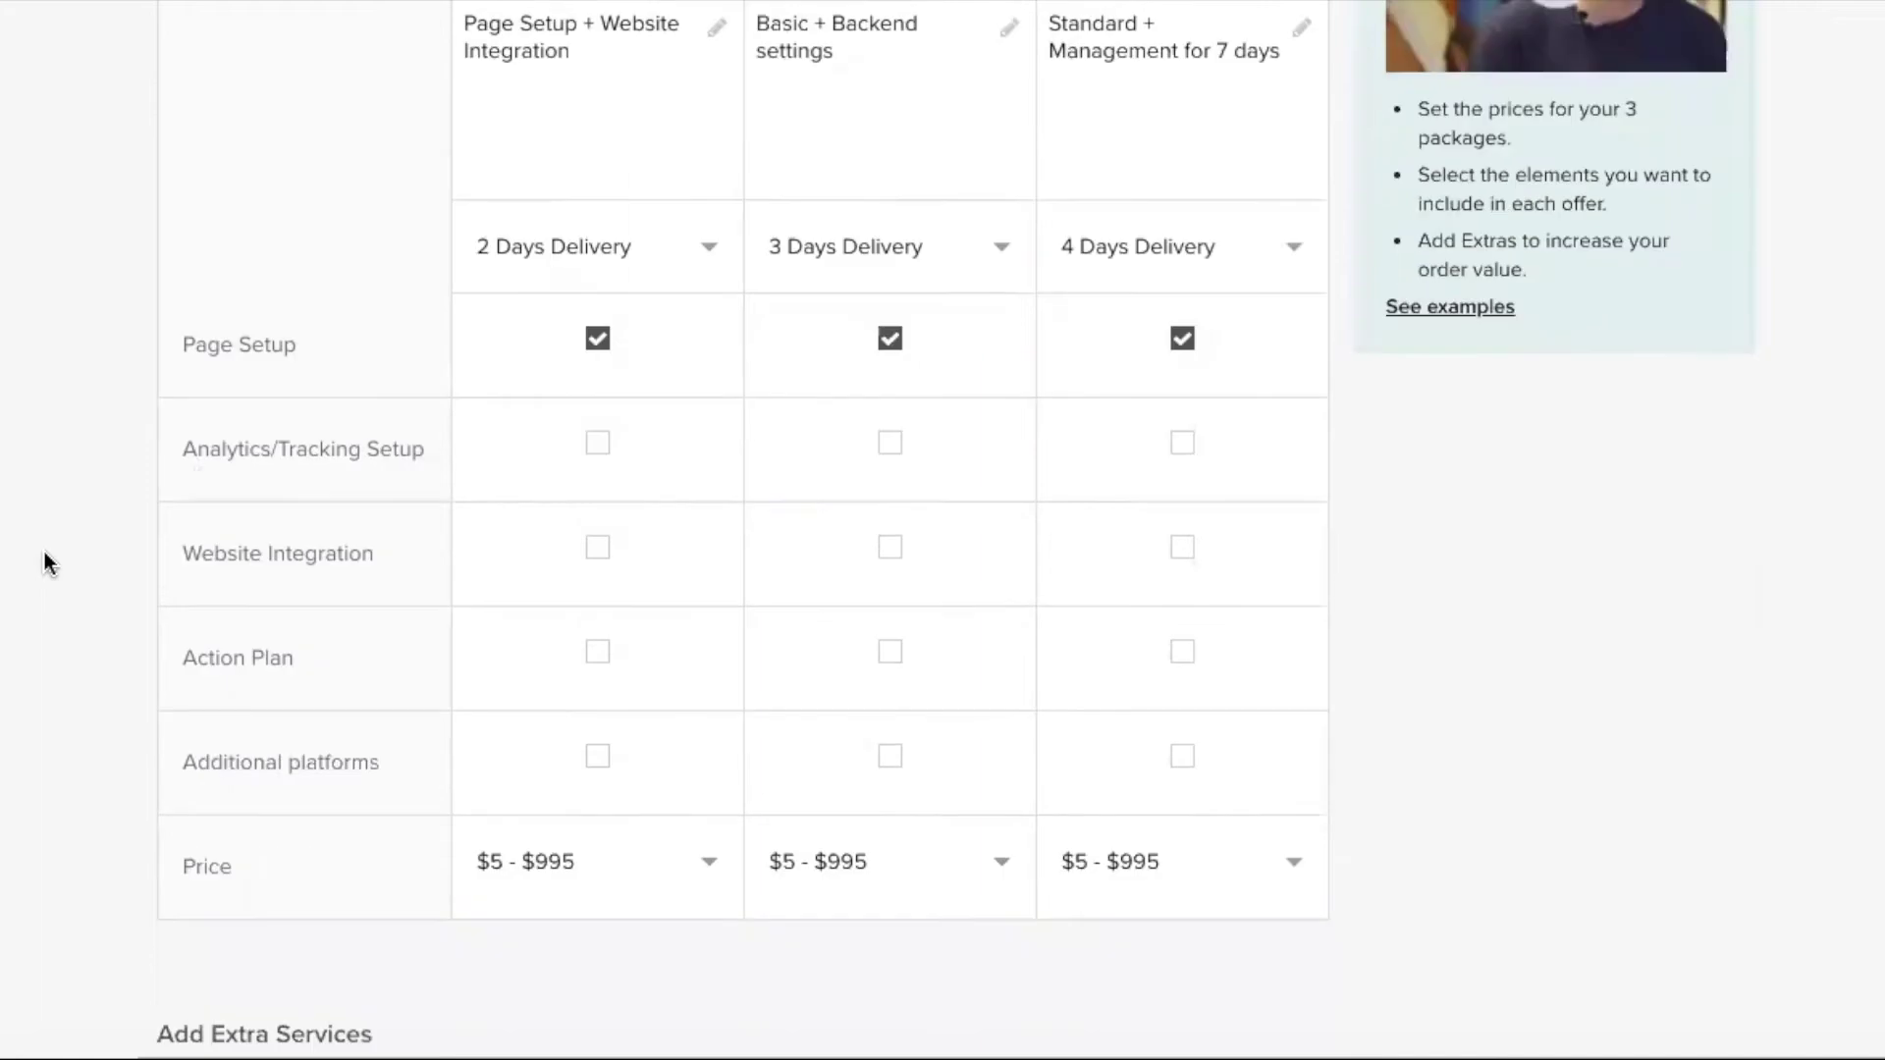
pyautogui.scroll(-1, 108, 536)
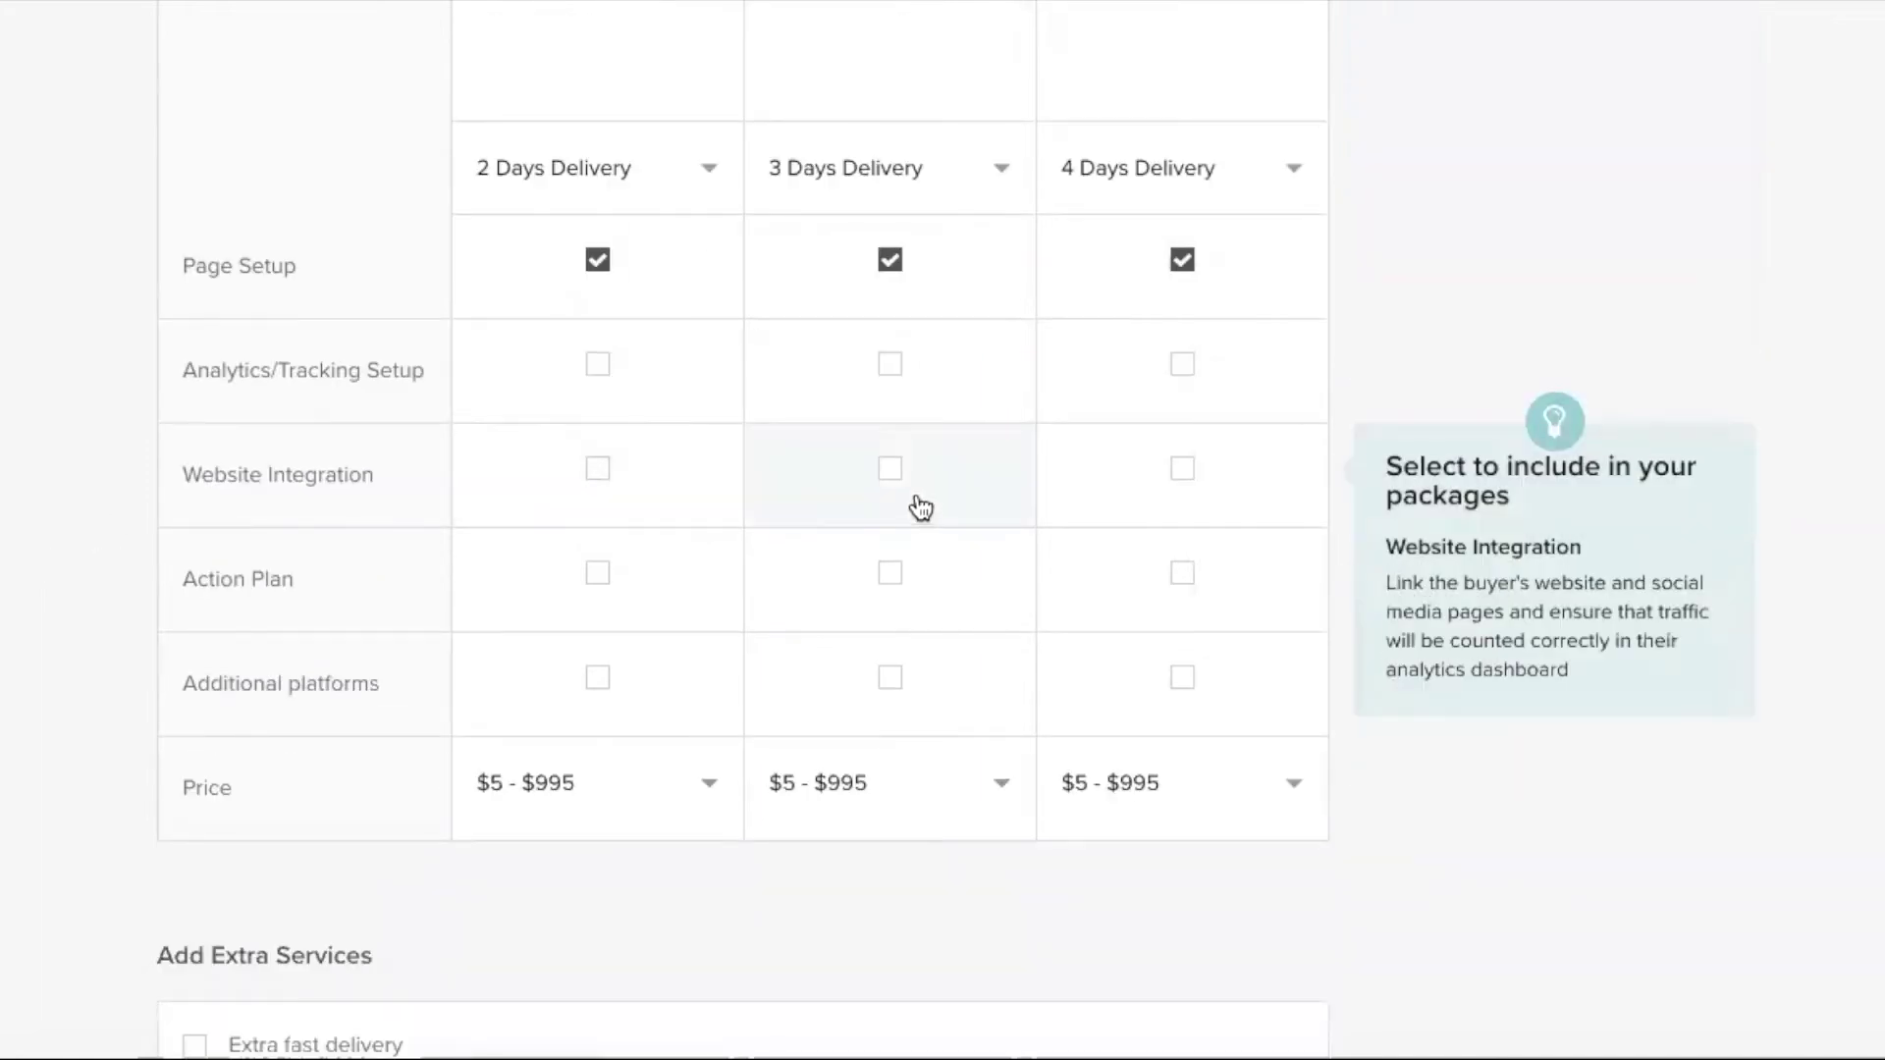
pyautogui.click(601, 478)
pyautogui.click(890, 475)
pyautogui.click(1184, 480)
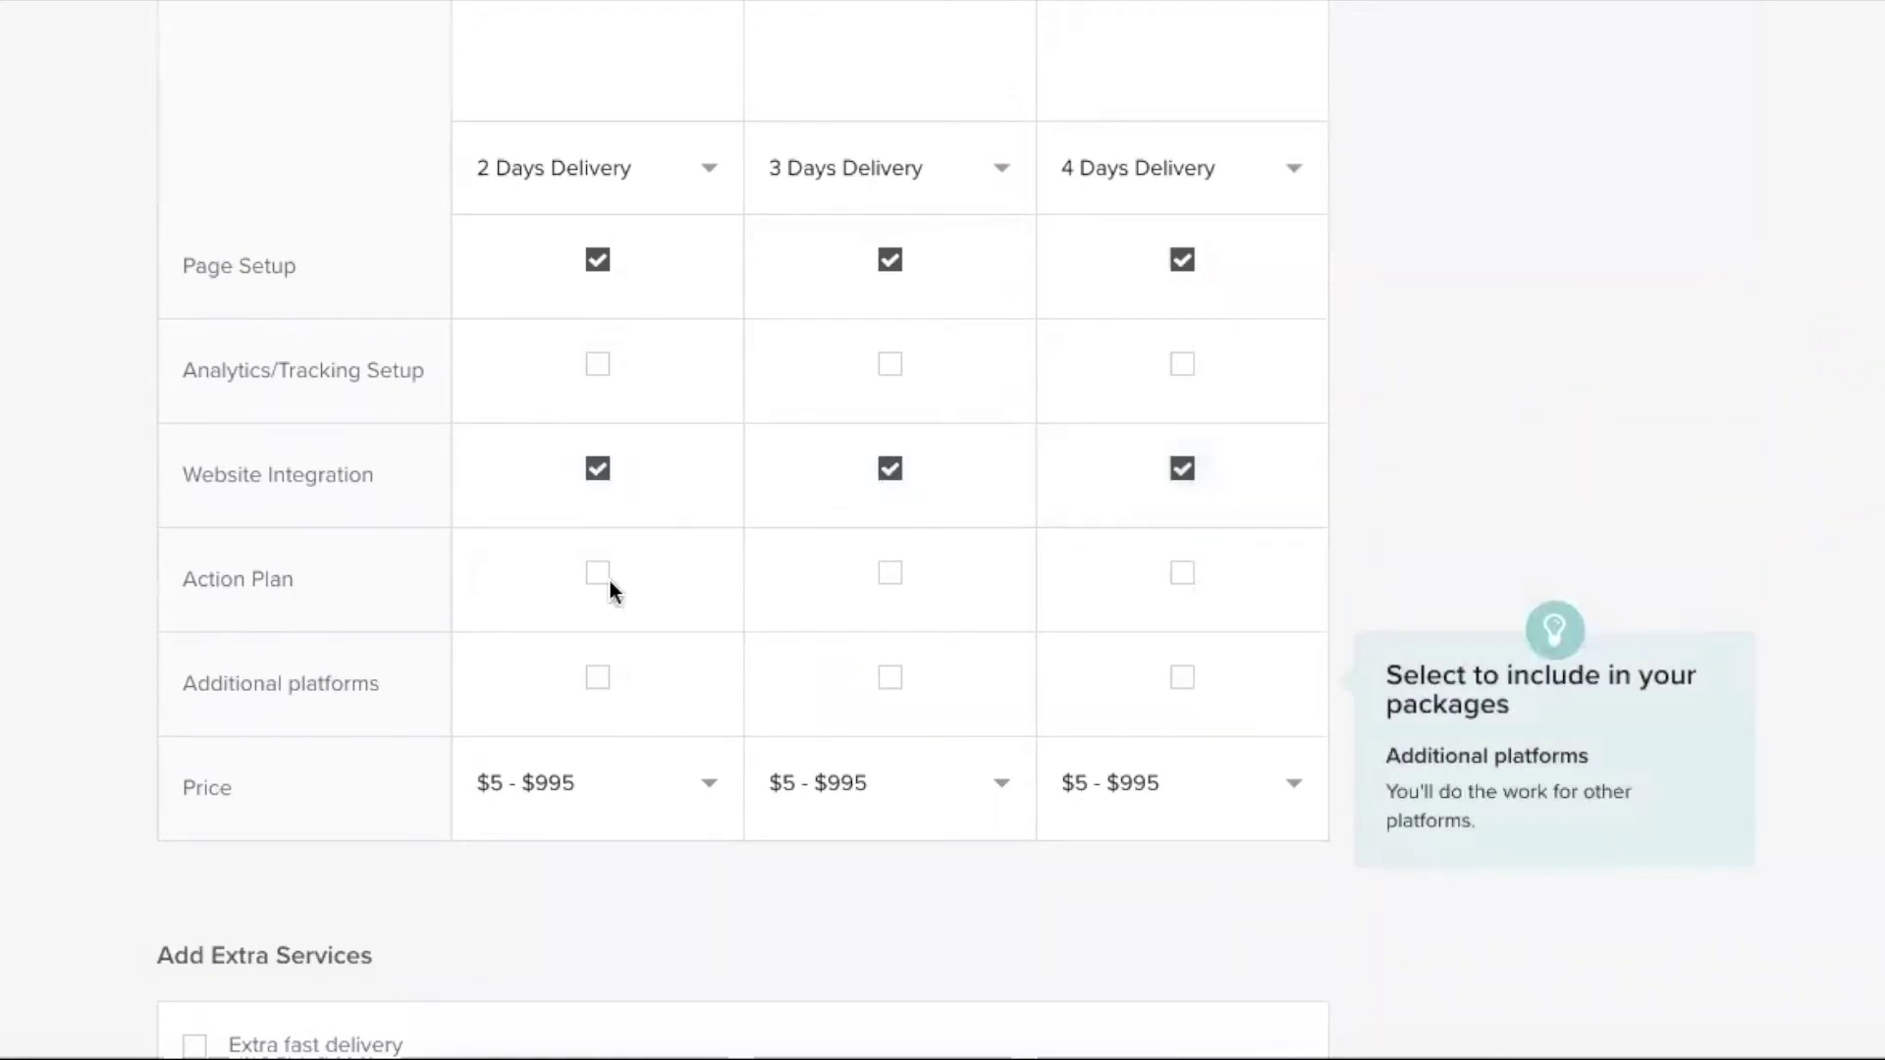
pyautogui.click(1184, 576)
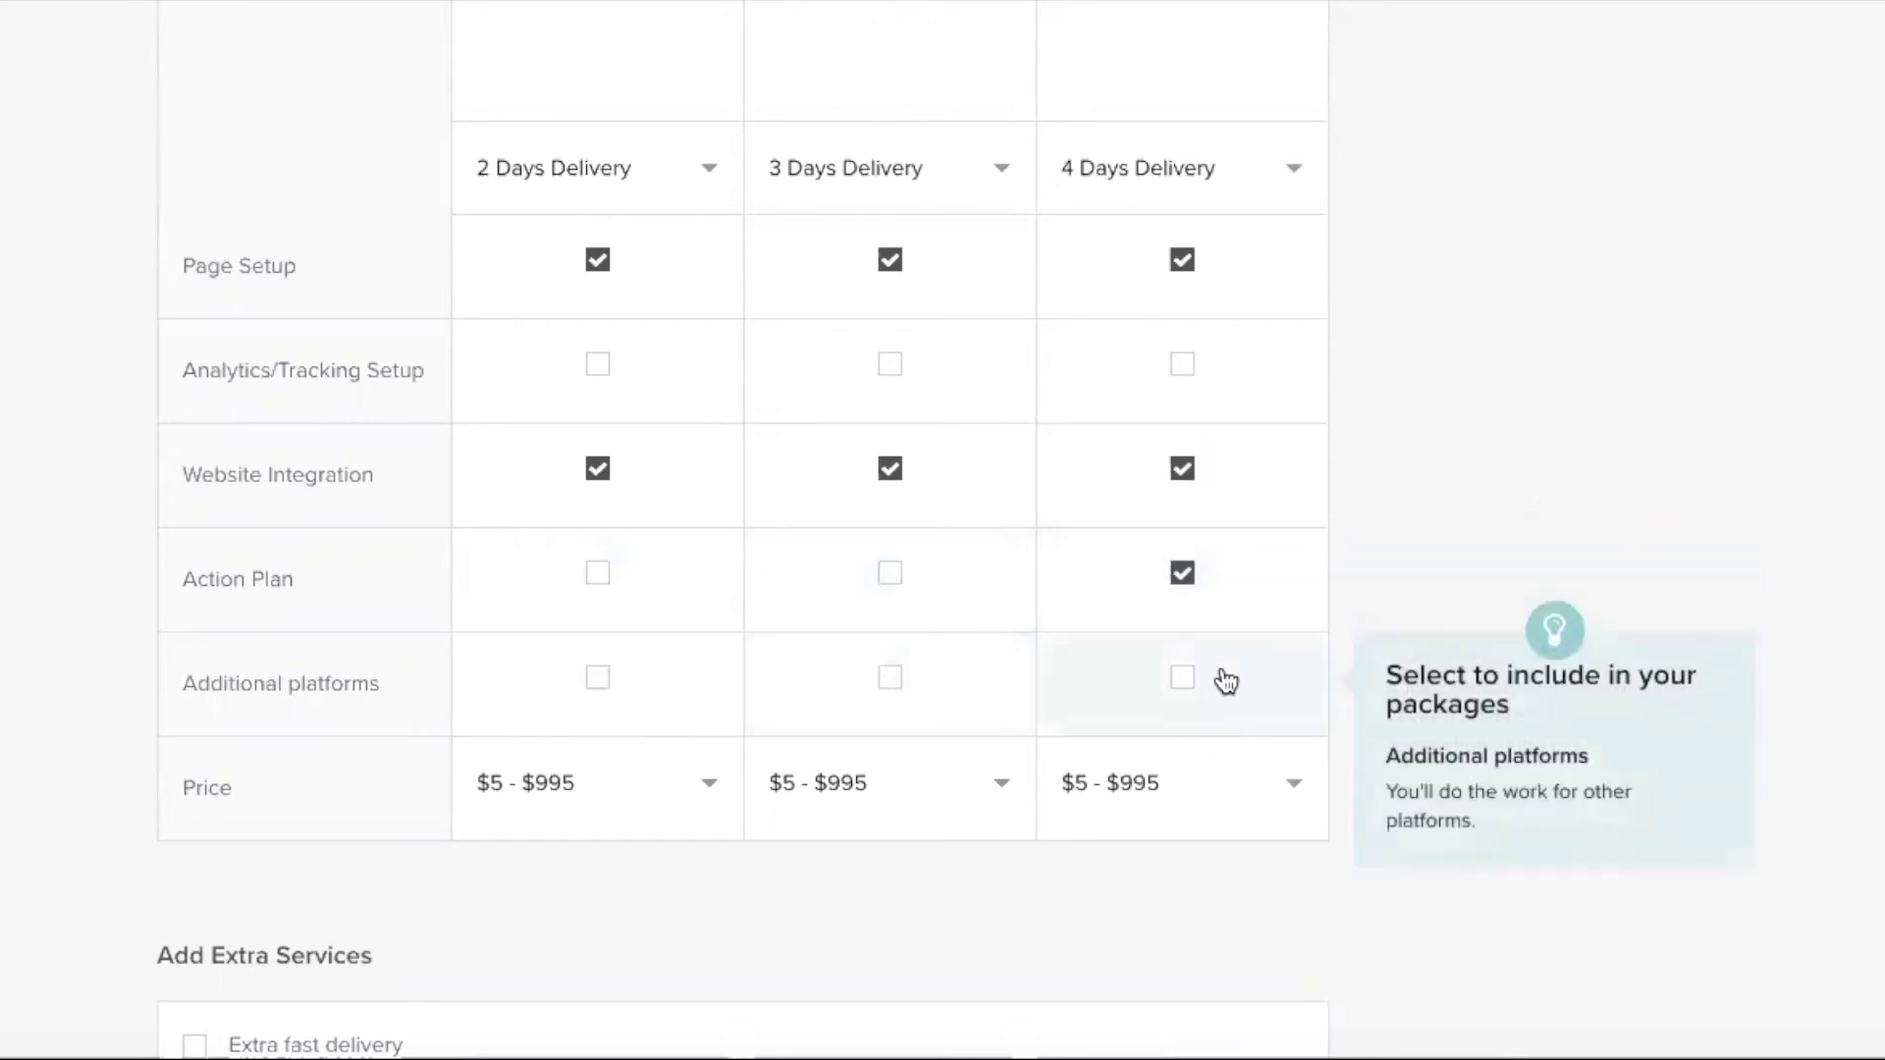
# Price the Basic package at $5, Standard at $15 and Premium at $50.
pyautogui.scroll(-1, 1225, 681)
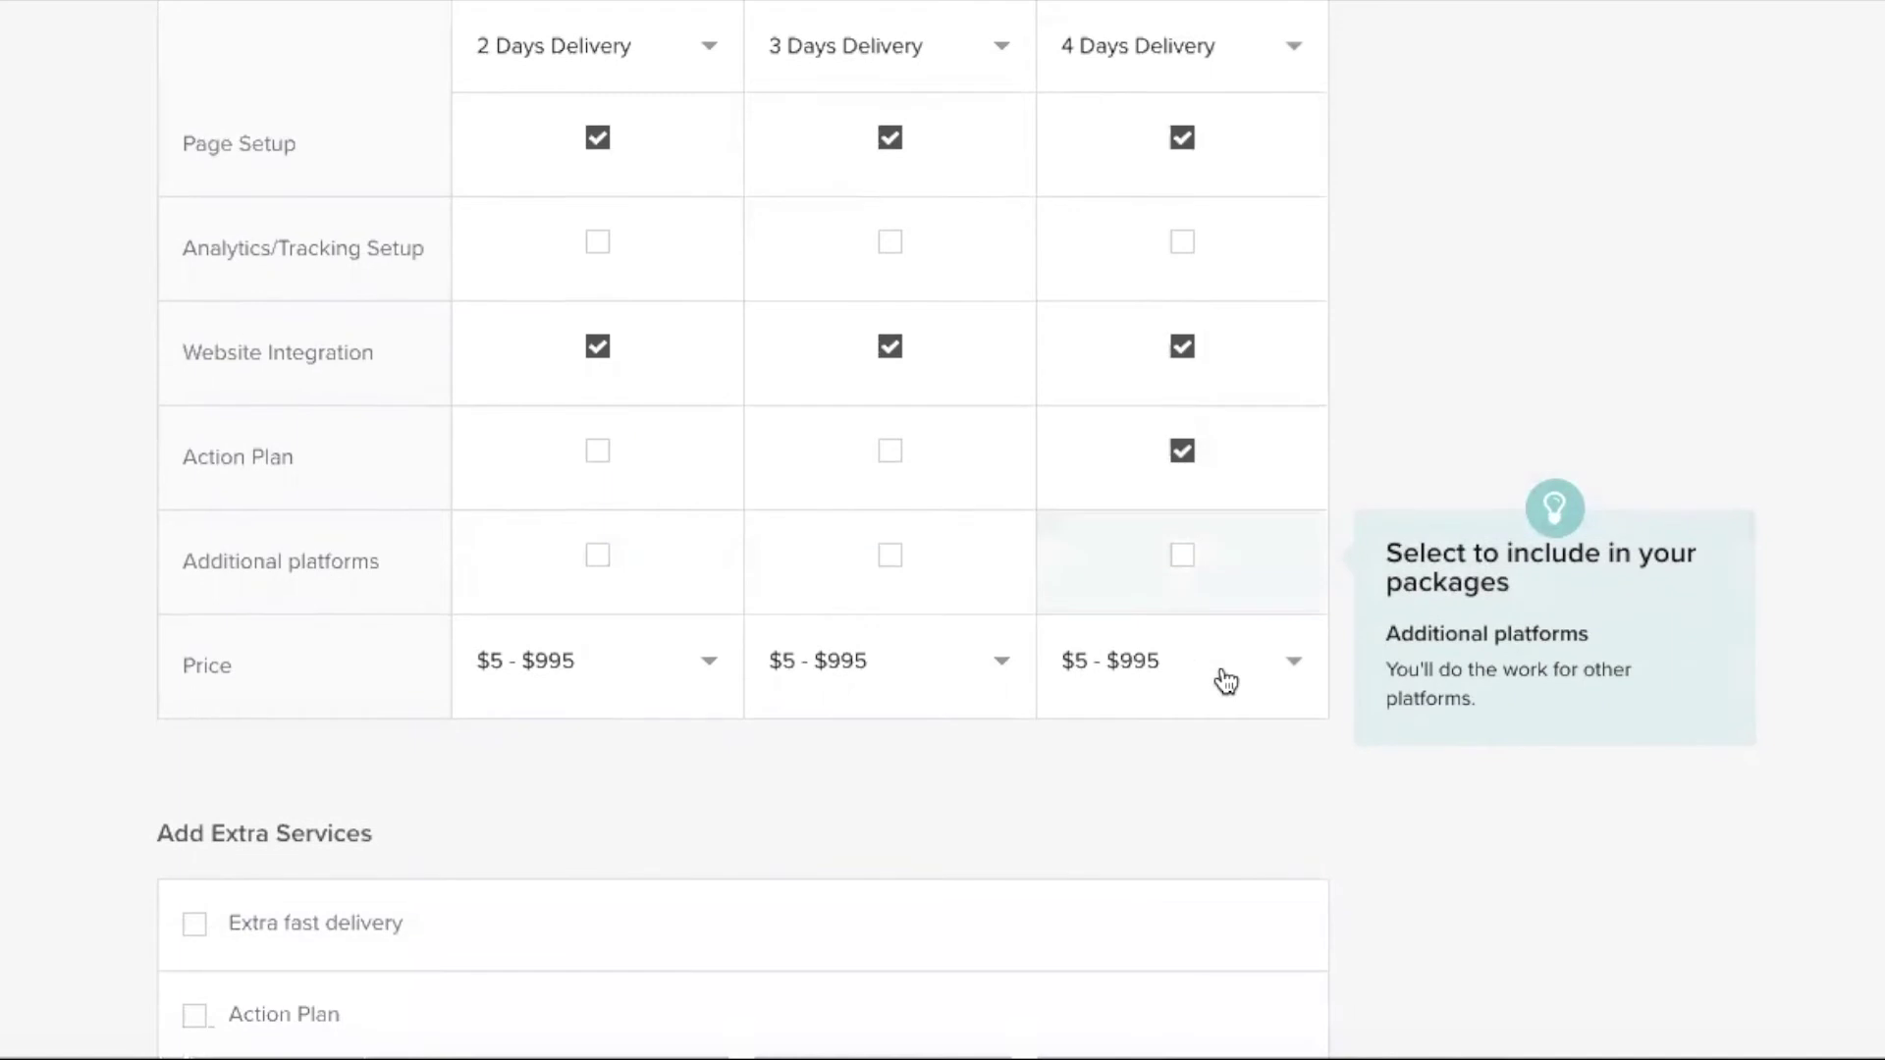
pyautogui.click(556, 683)
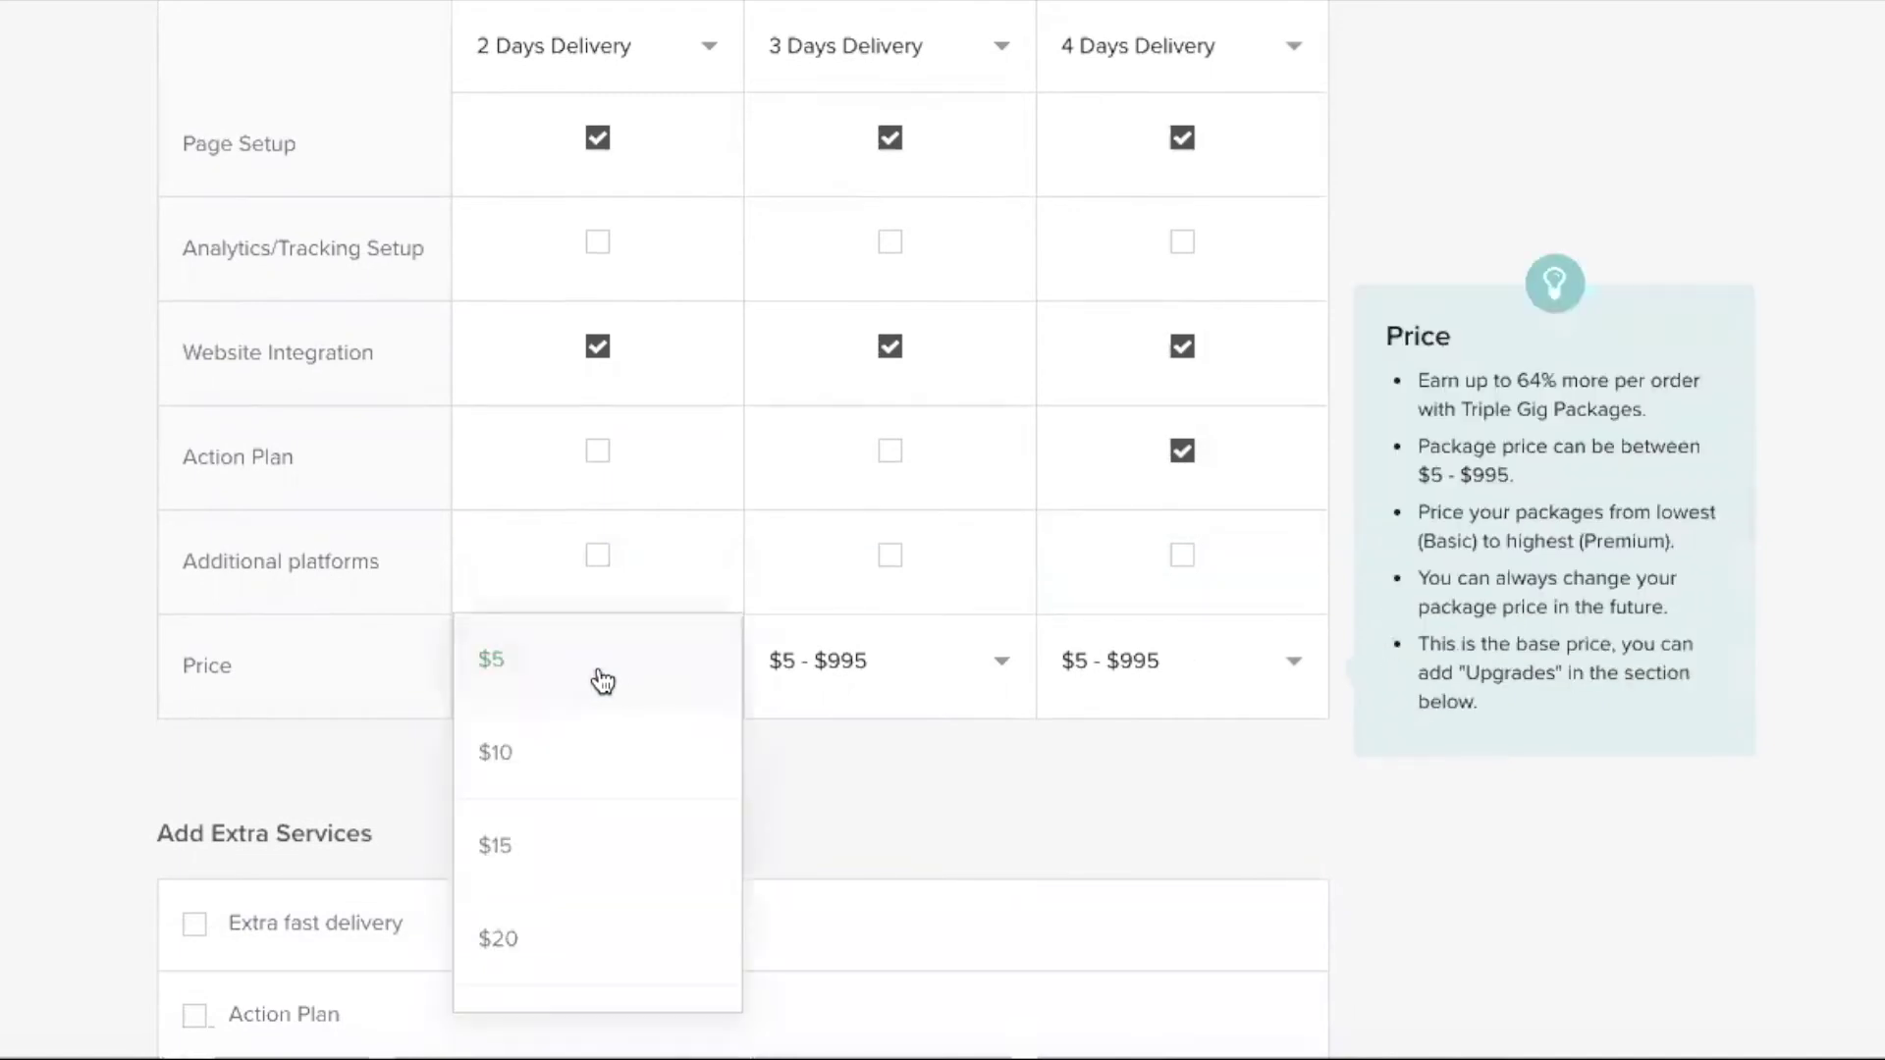
pyautogui.click(595, 678)
pyautogui.click(903, 678)
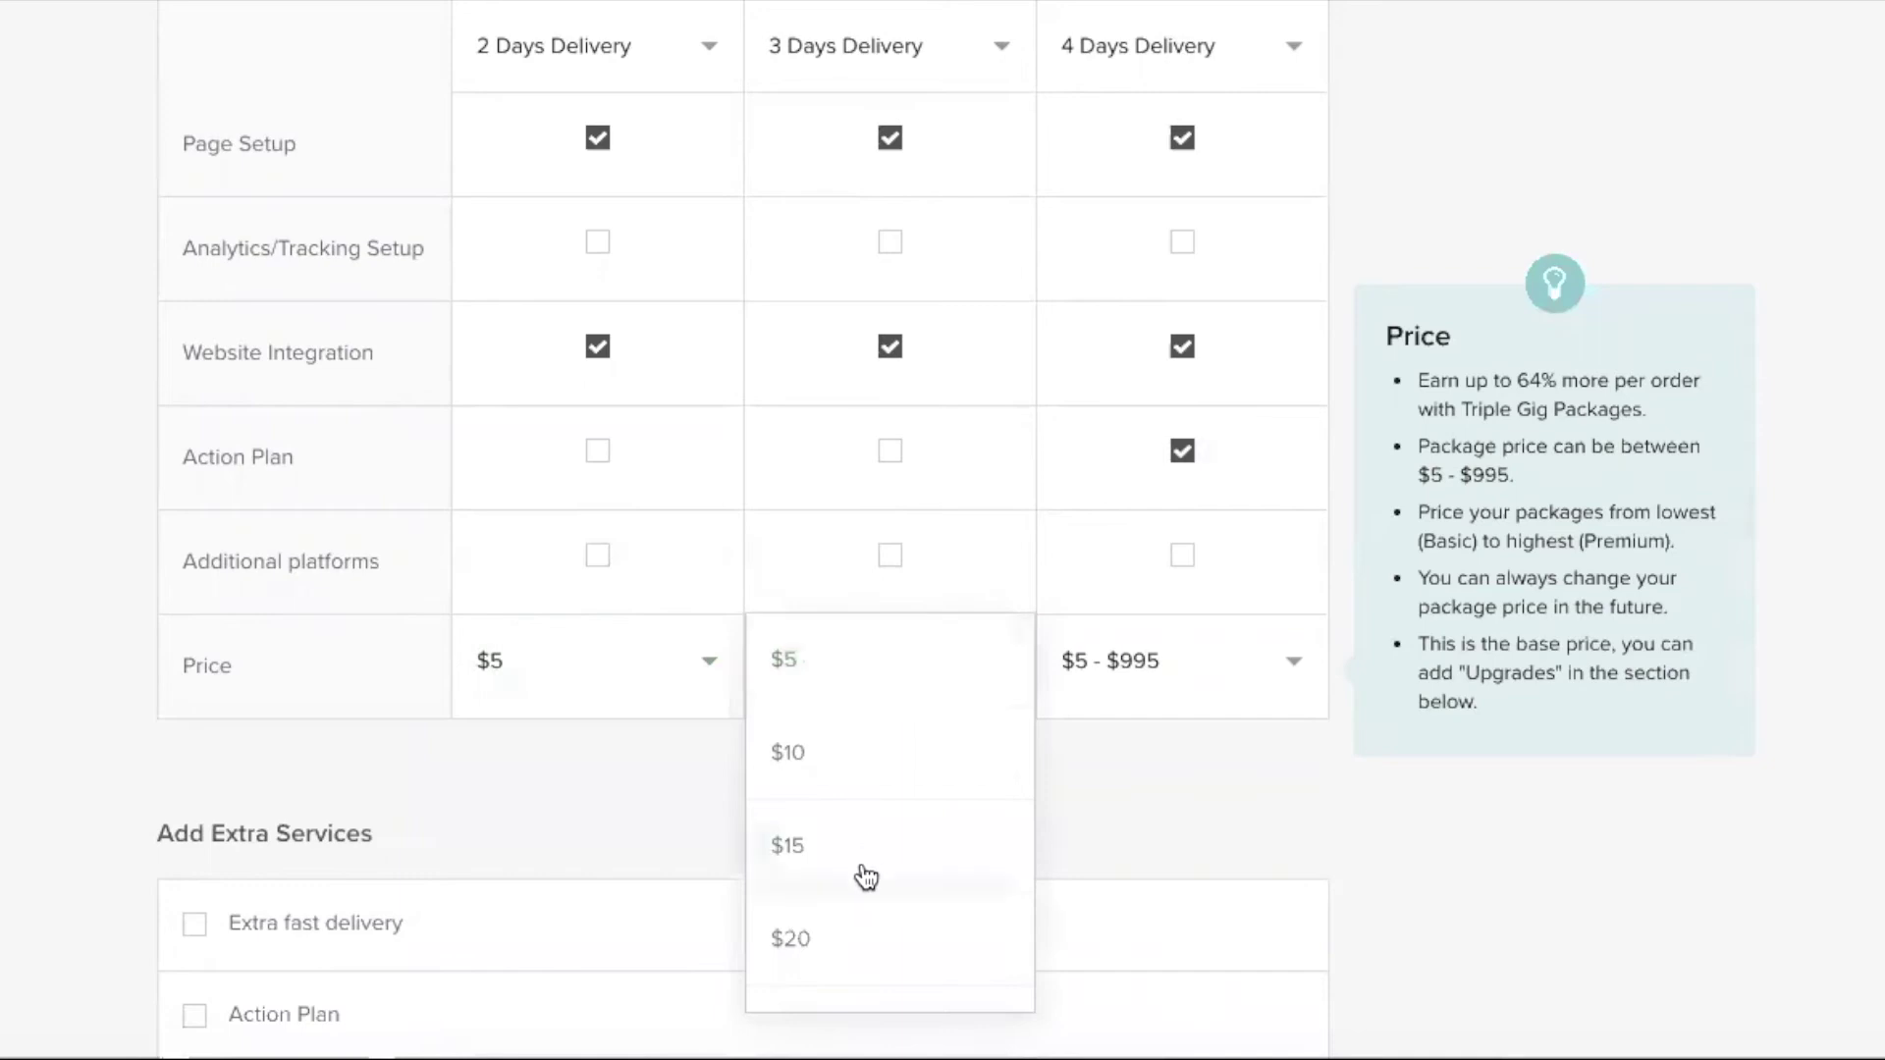
pyautogui.click(865, 877)
pyautogui.click(1164, 674)
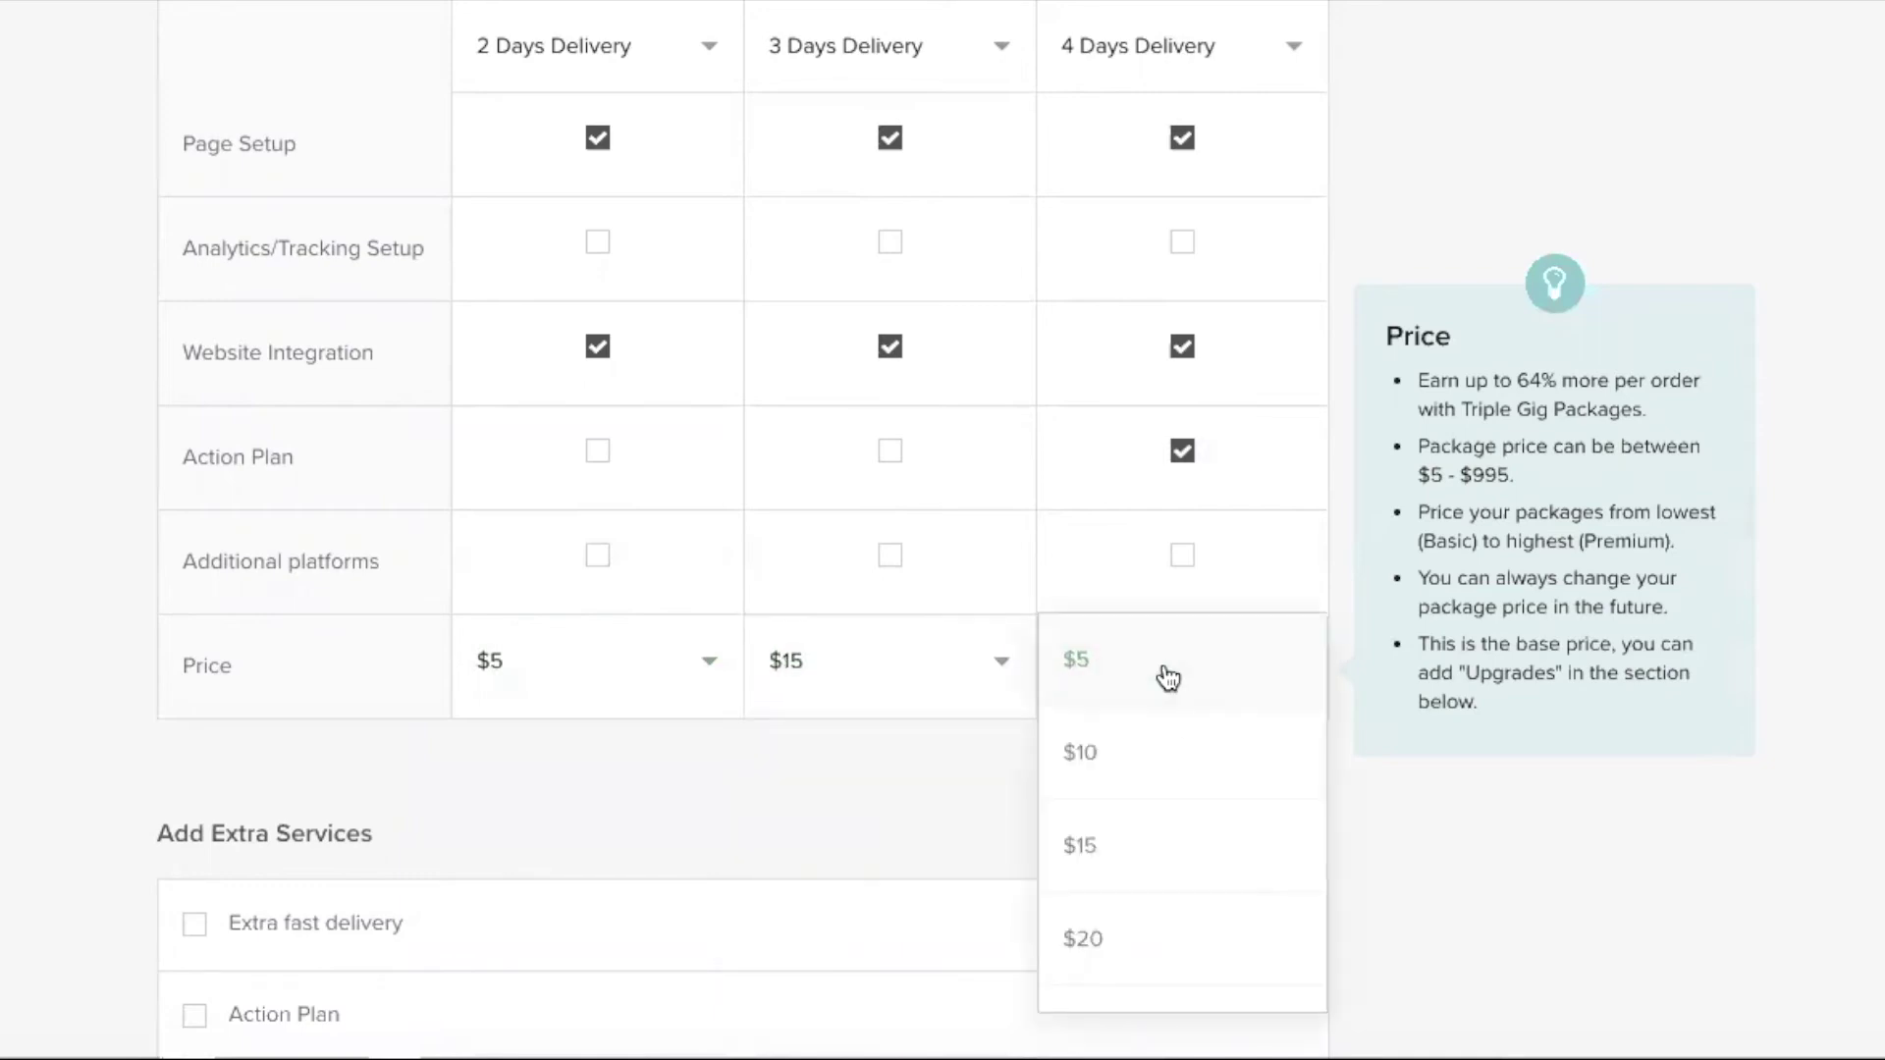
pyautogui.scroll(-4, 1216, 868)
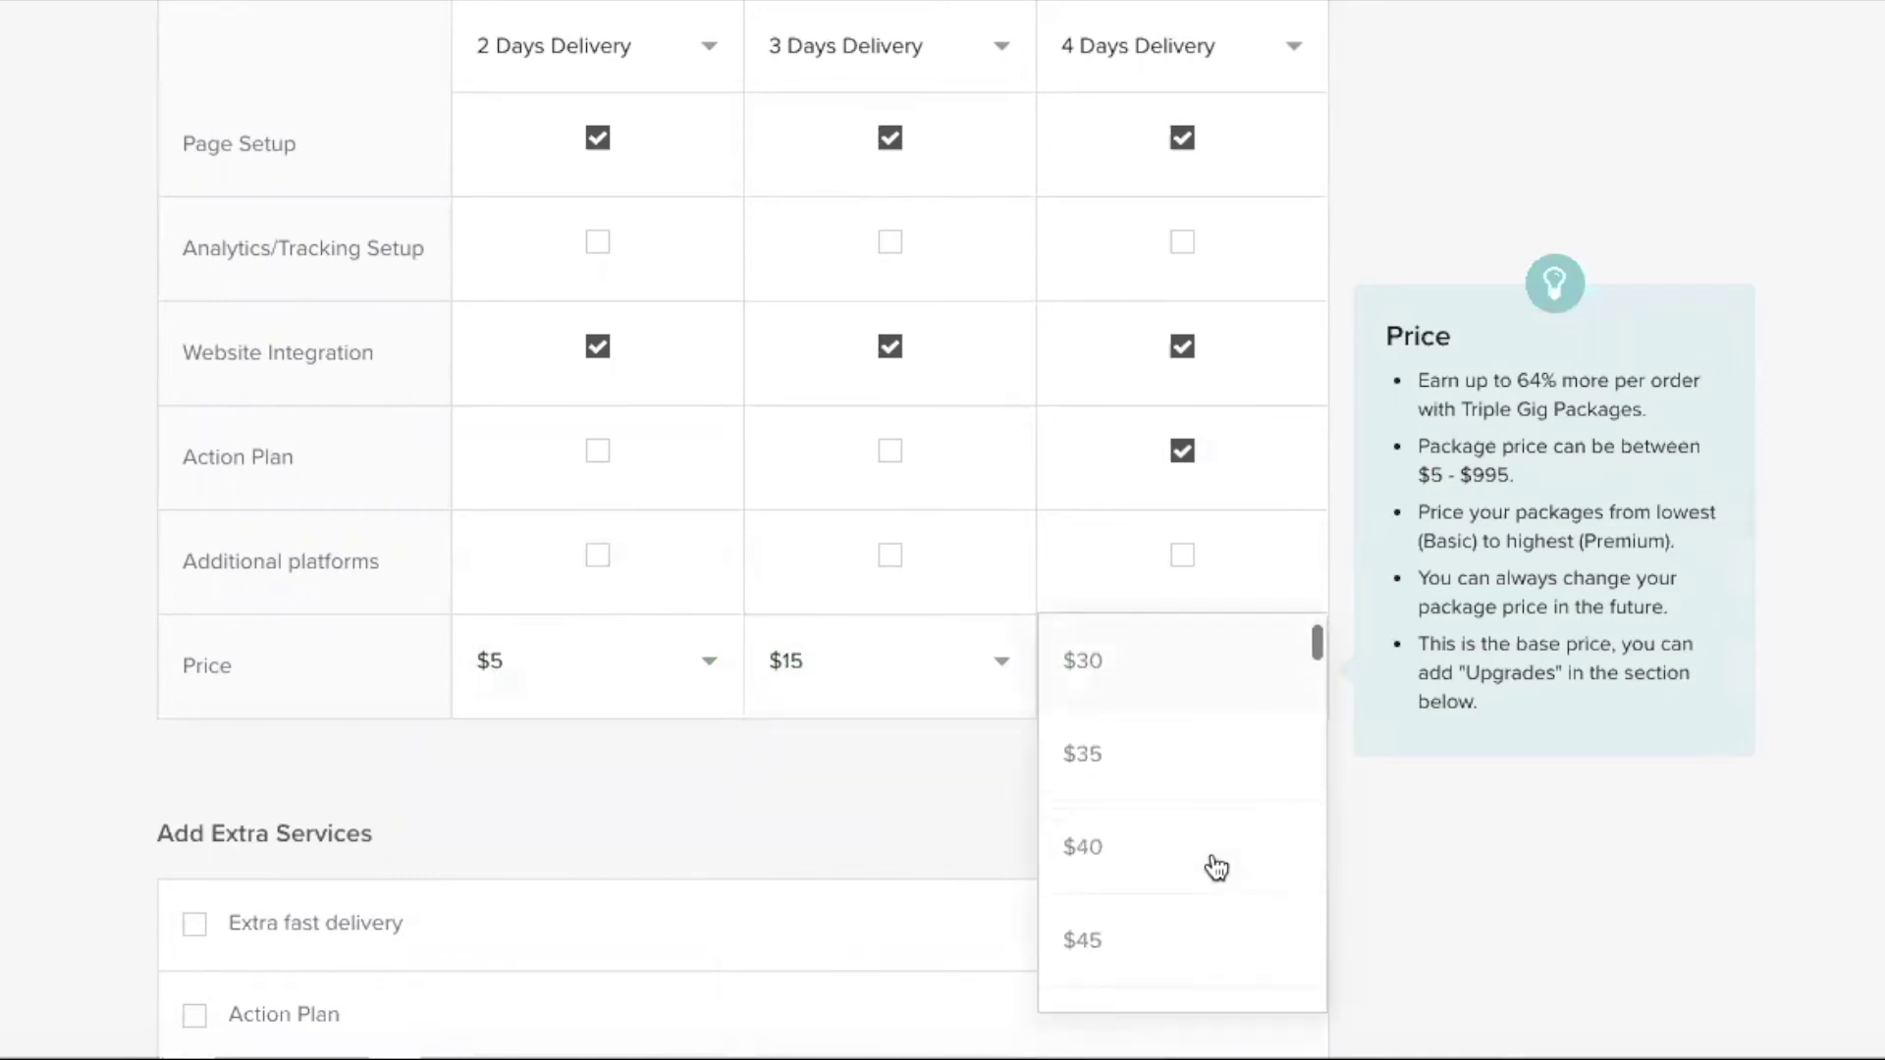
pyautogui.click(1146, 972)
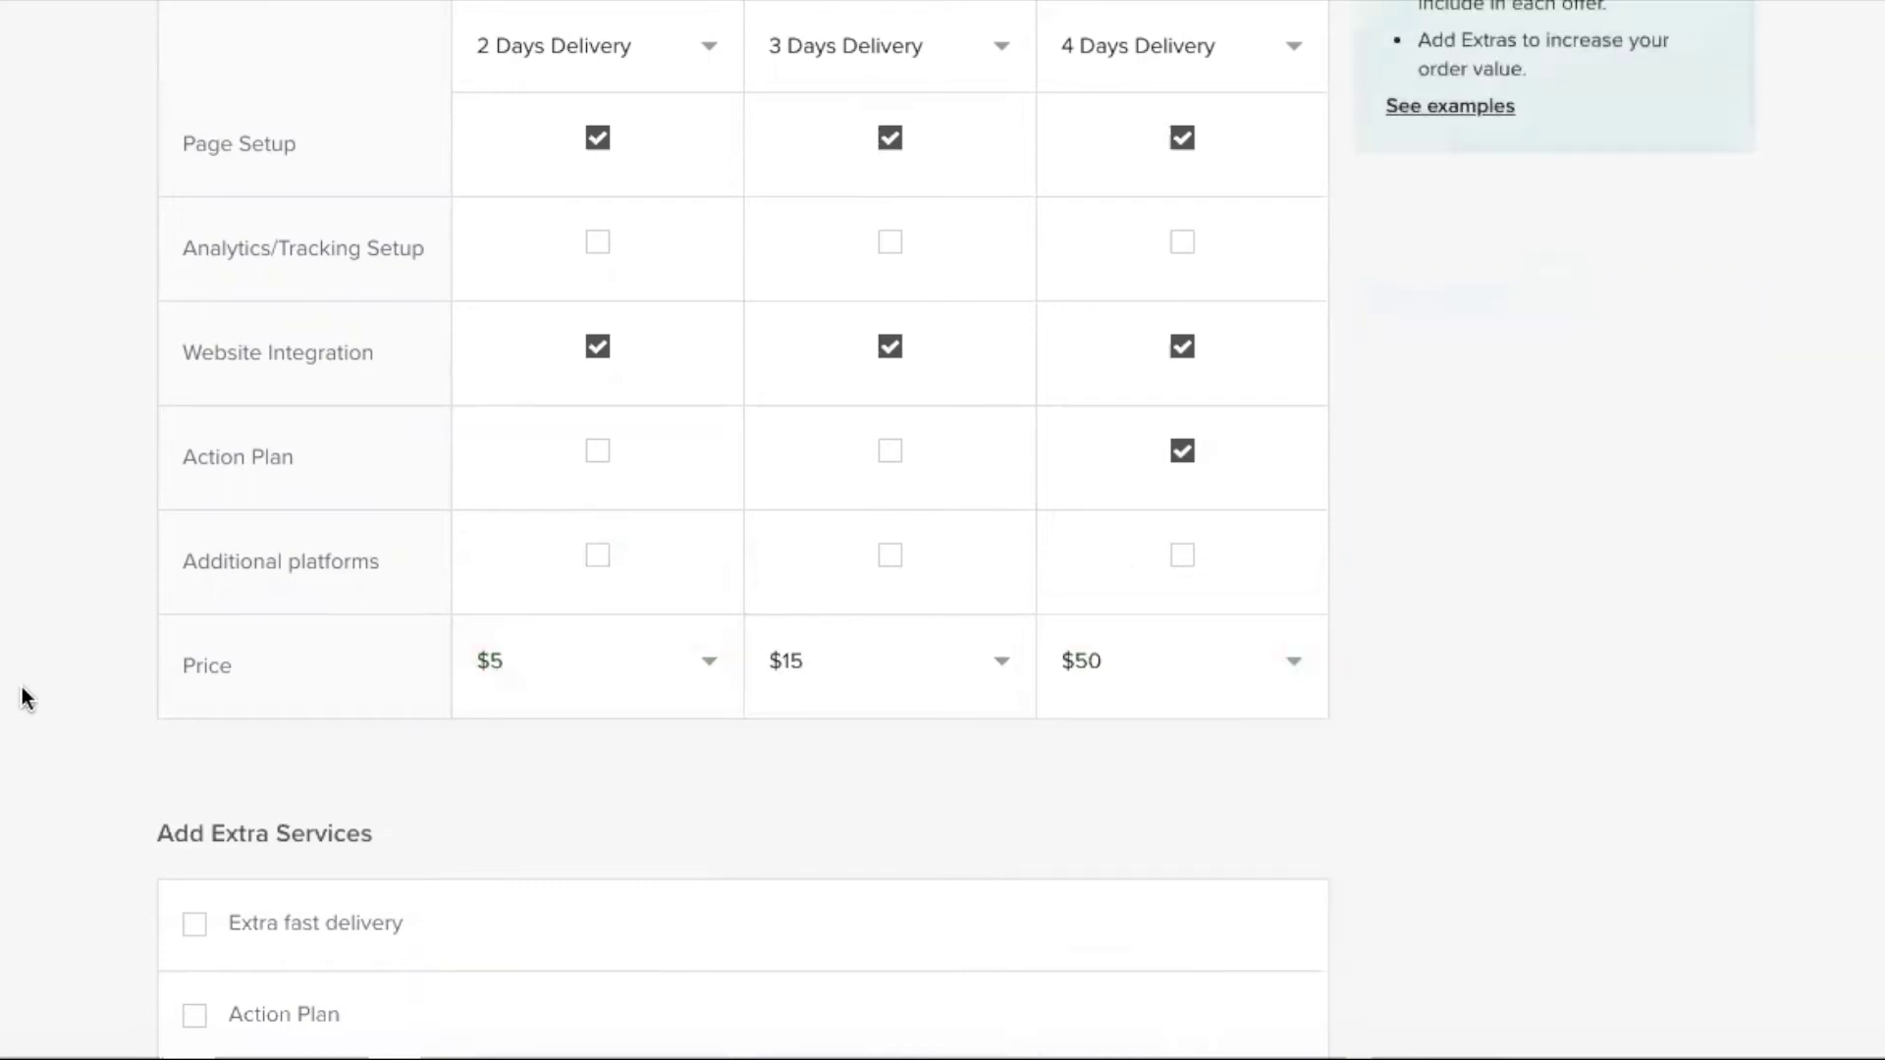
# Enable the extra fast delivery service and offer Basic delivery in 1 day for an extra $5.
pyautogui.scroll(-2, 23, 695)
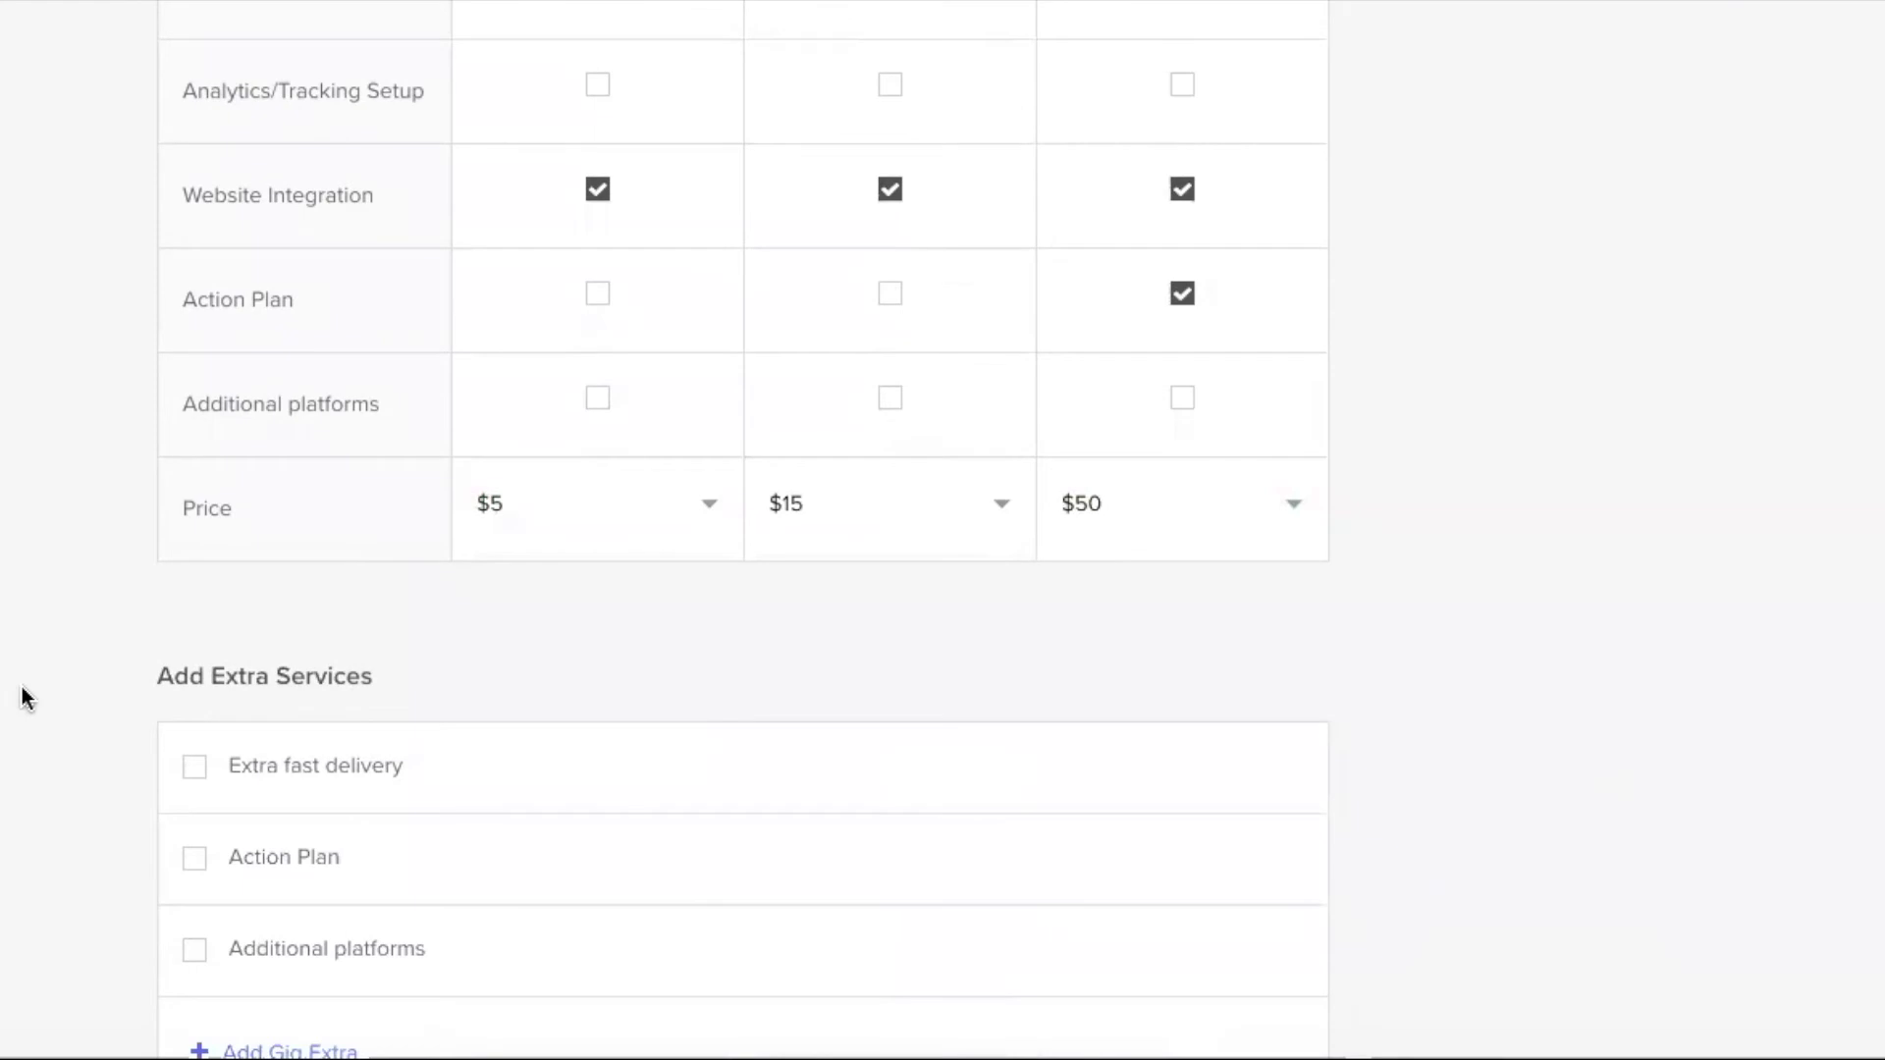
pyautogui.scroll(8, 21, 693)
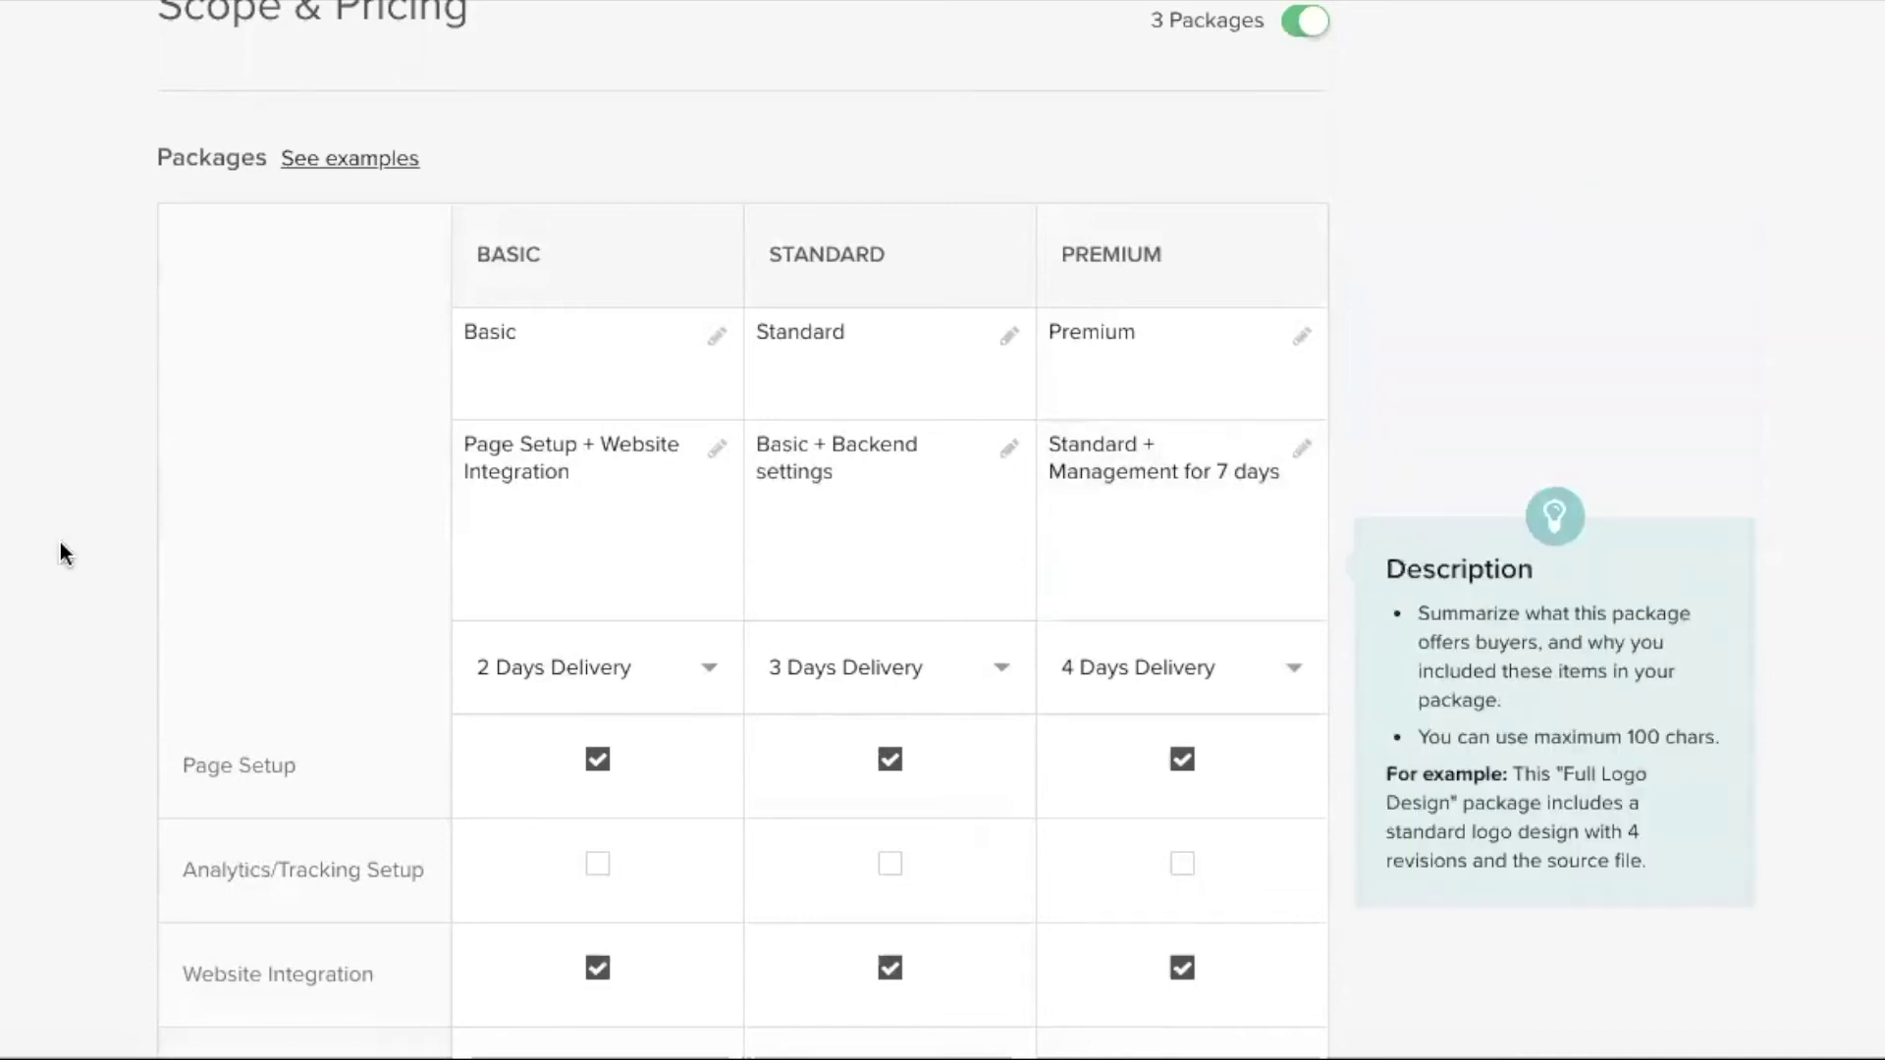
pyautogui.scroll(-10, 37, 550)
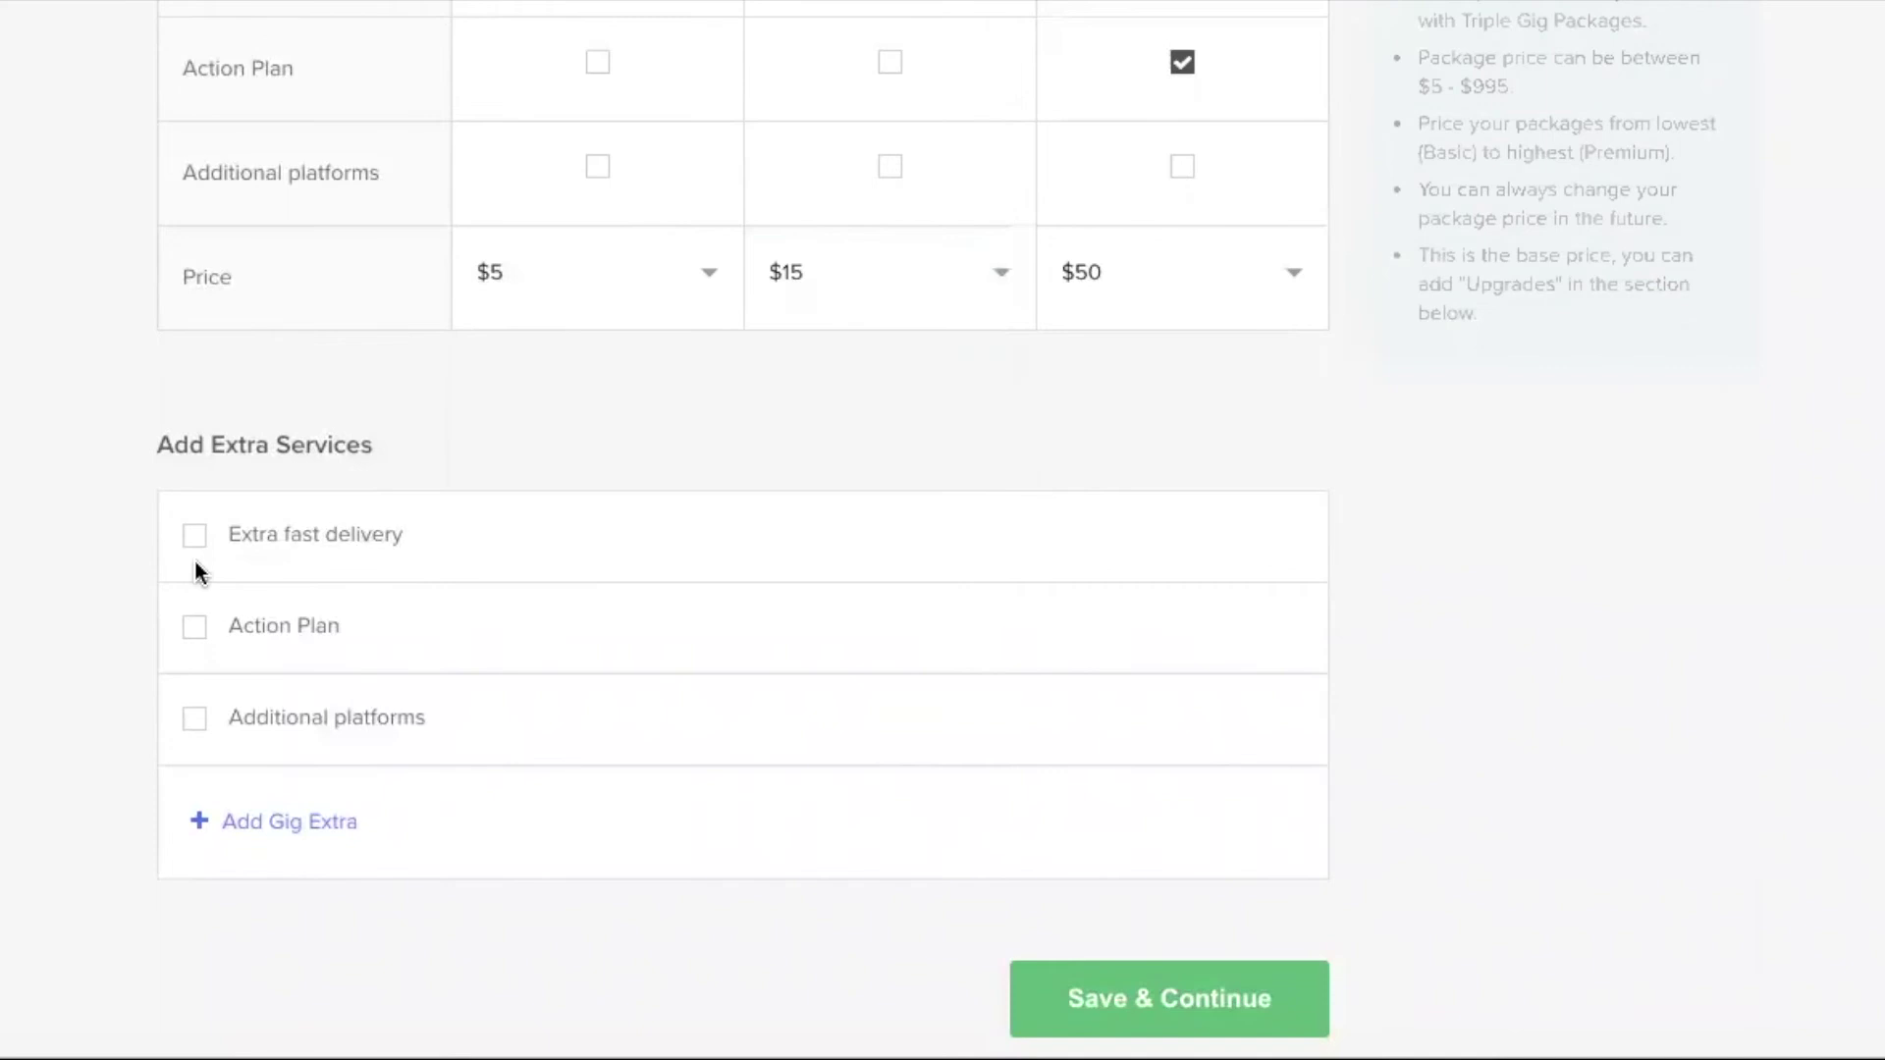
pyautogui.click(193, 537)
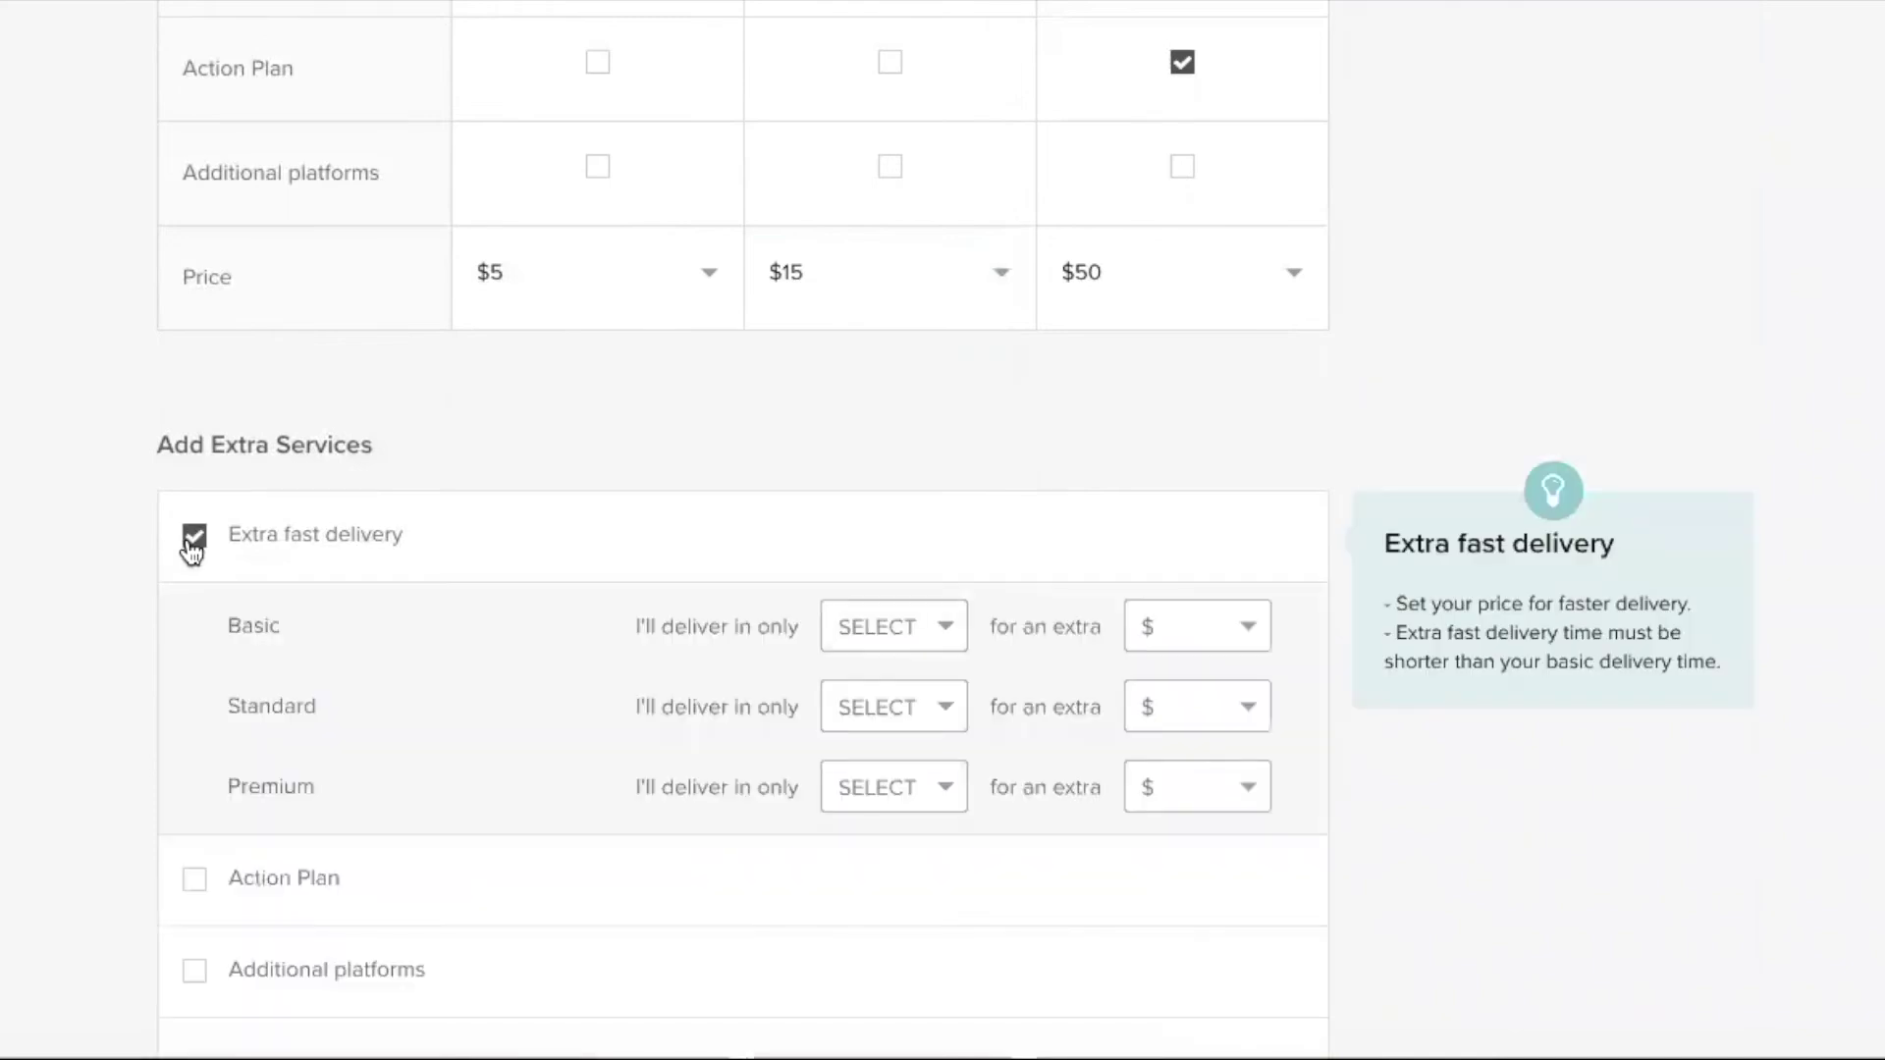
pyautogui.click(911, 650)
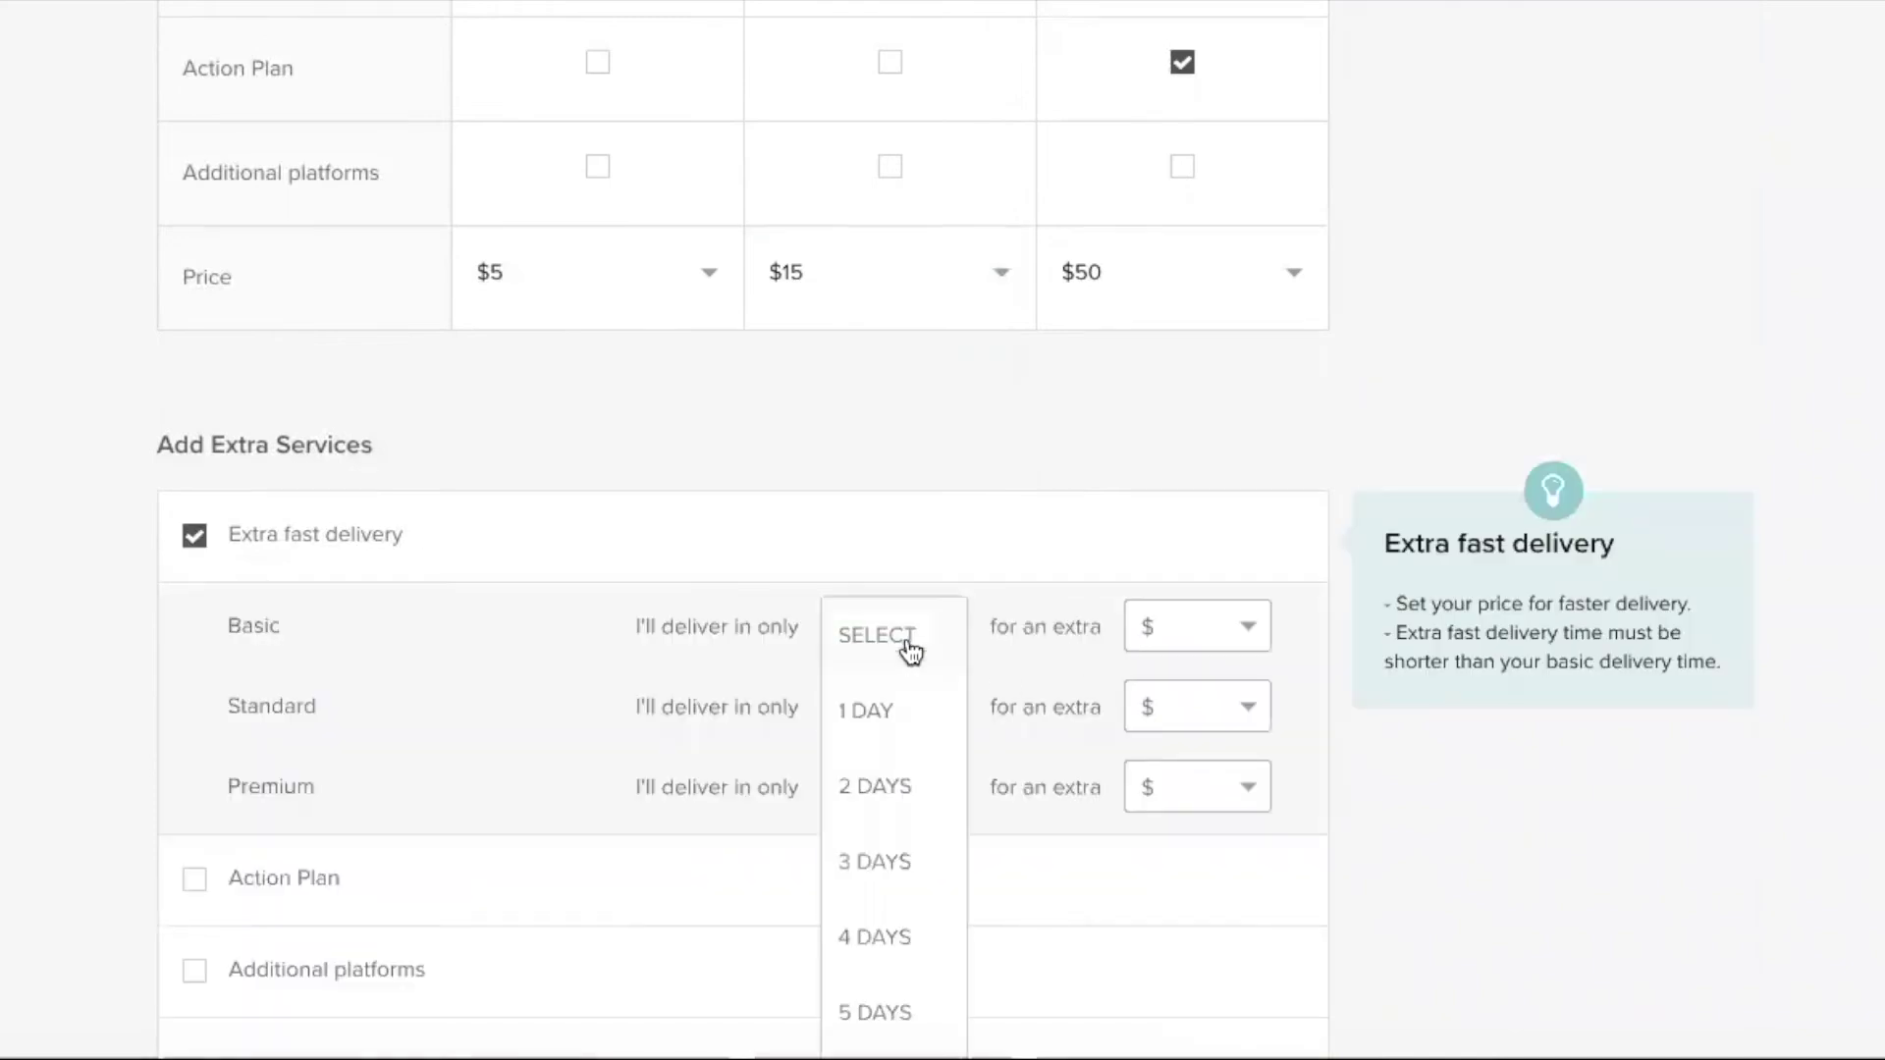
pyautogui.click(904, 729)
pyautogui.click(1199, 641)
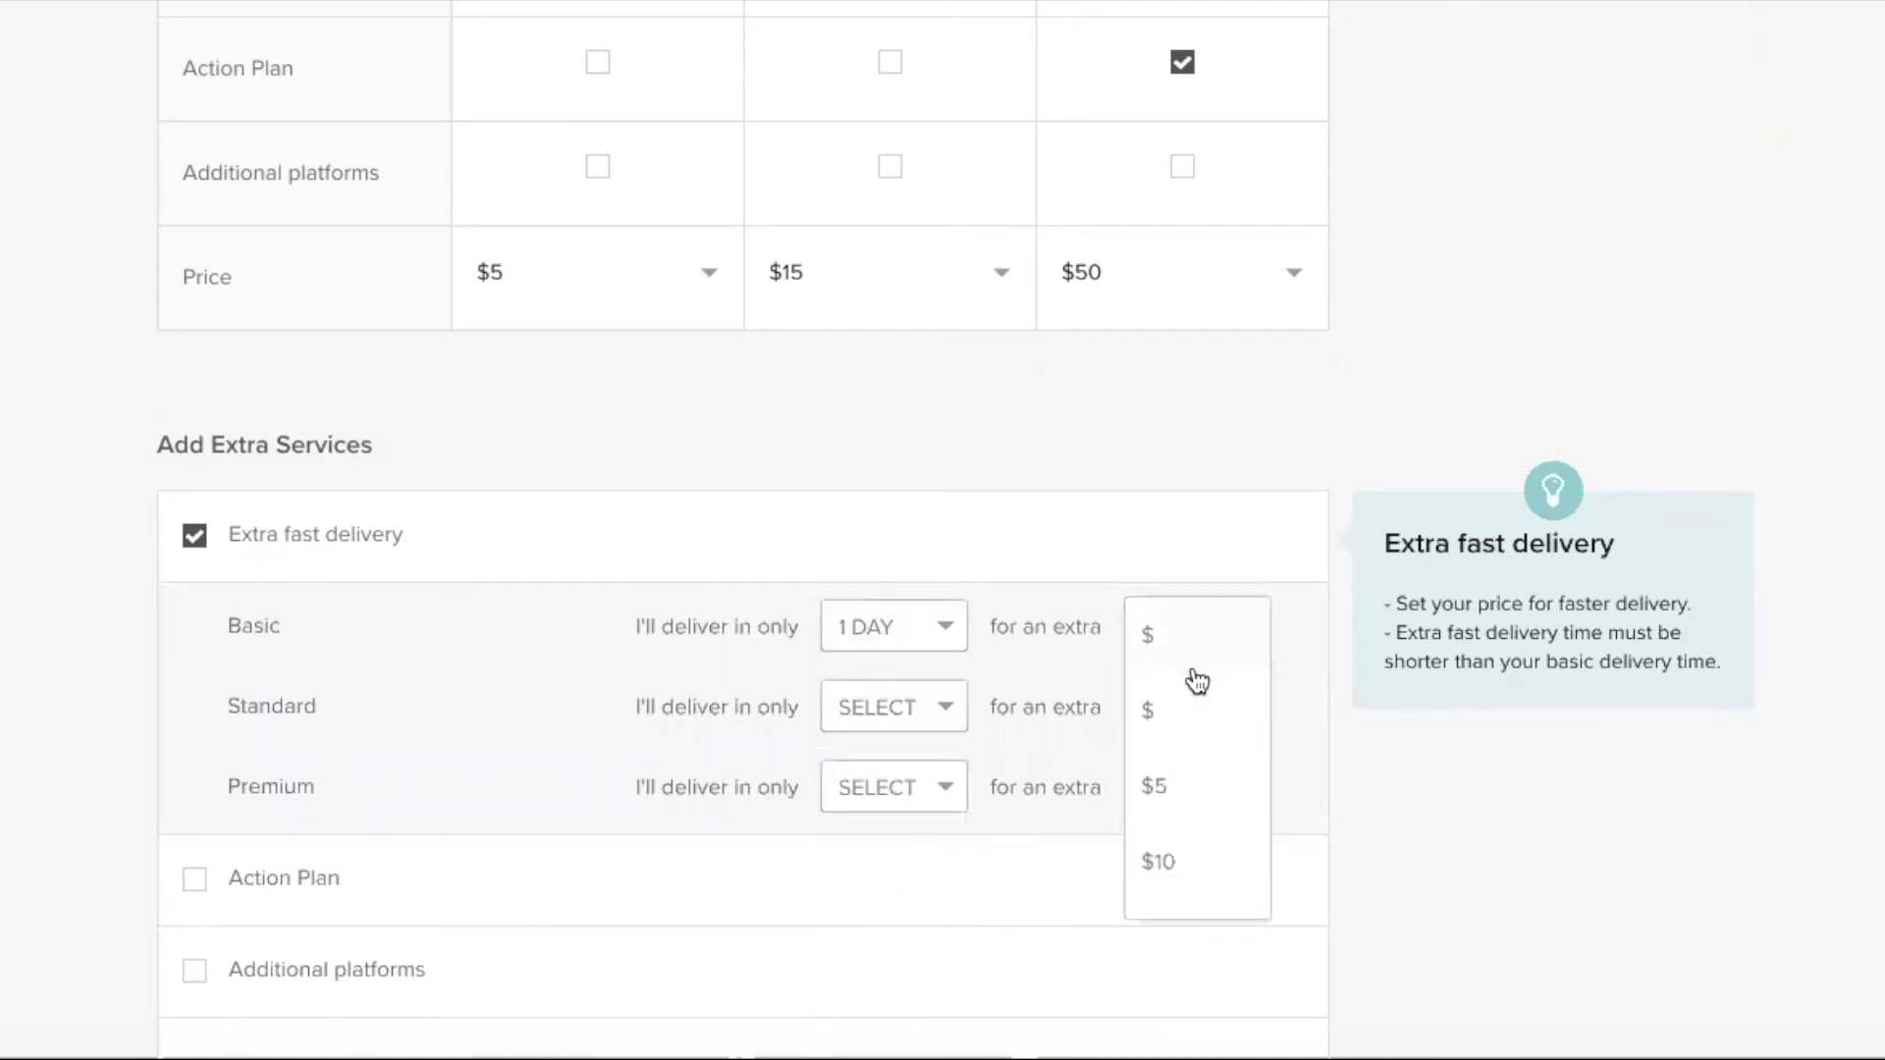
pyautogui.click(1180, 789)
# Offer extra fast delivery of the Standard package in 1 day for an extra $10.
pyautogui.scroll(-2, 940, 522)
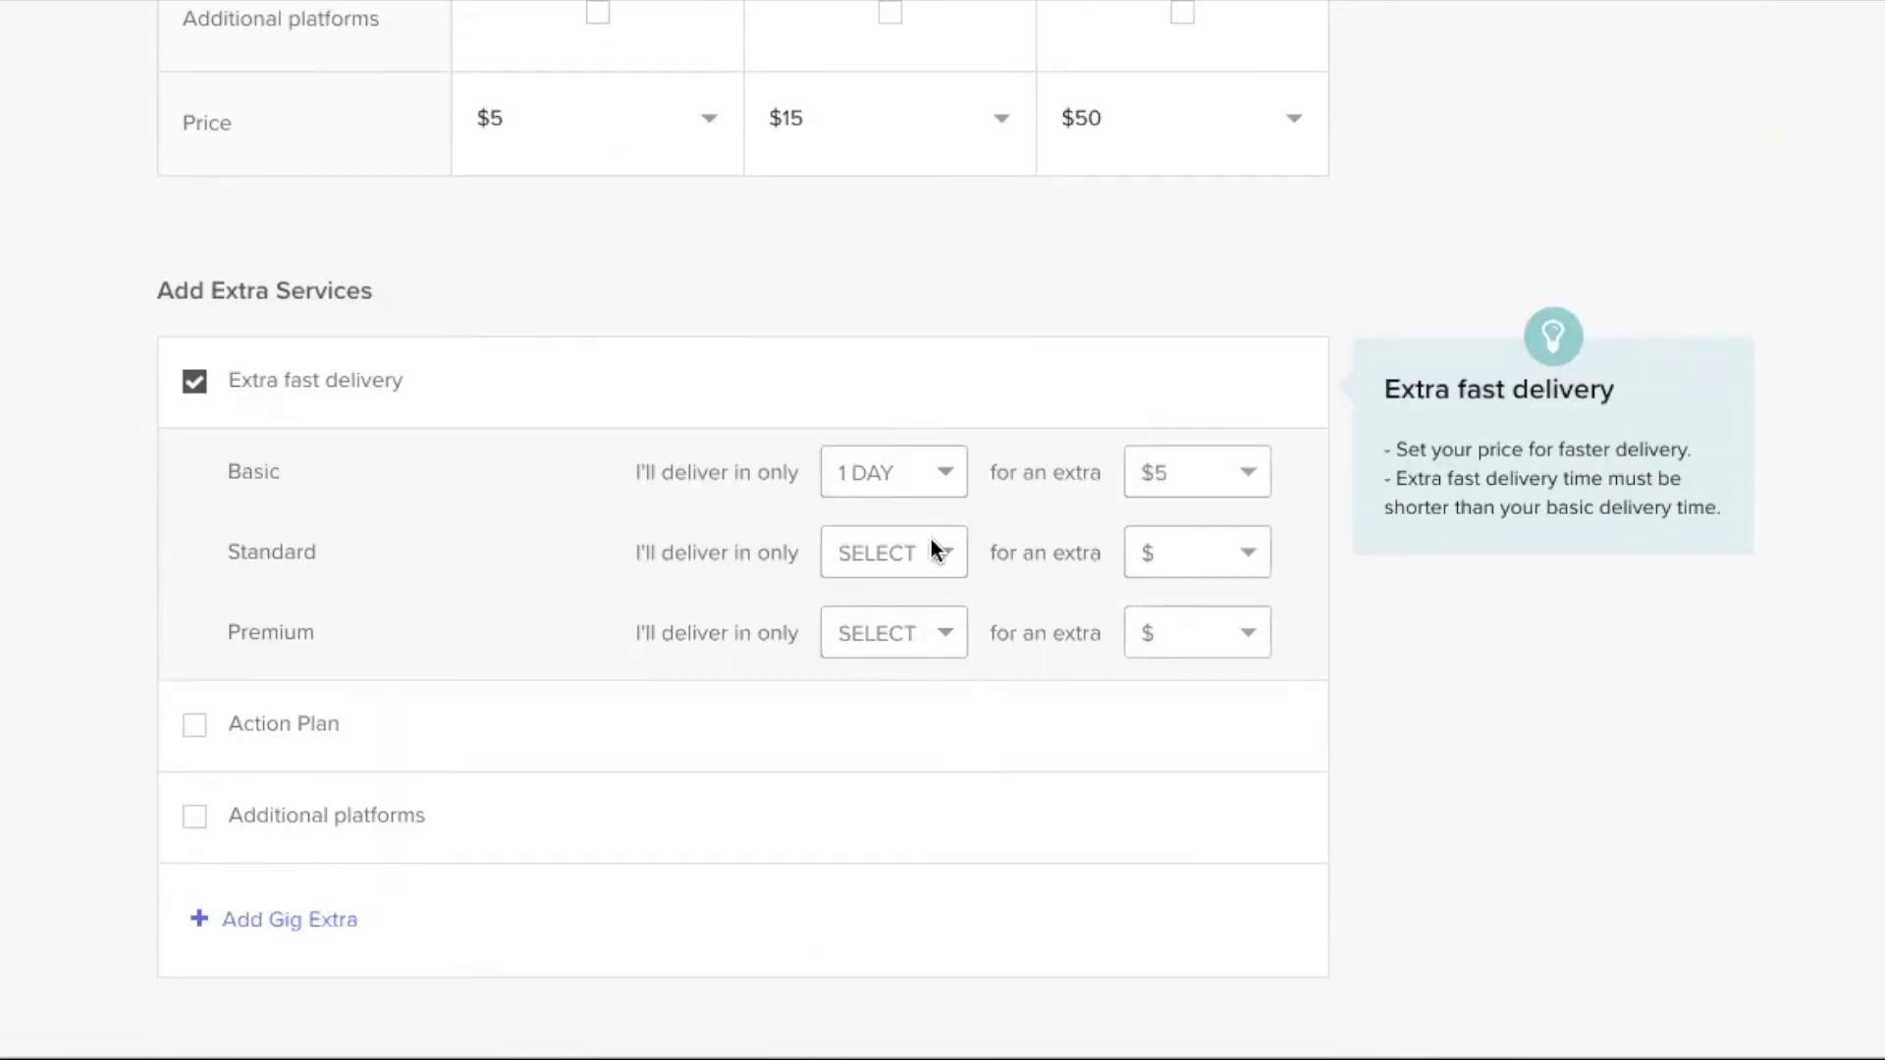
pyautogui.click(927, 555)
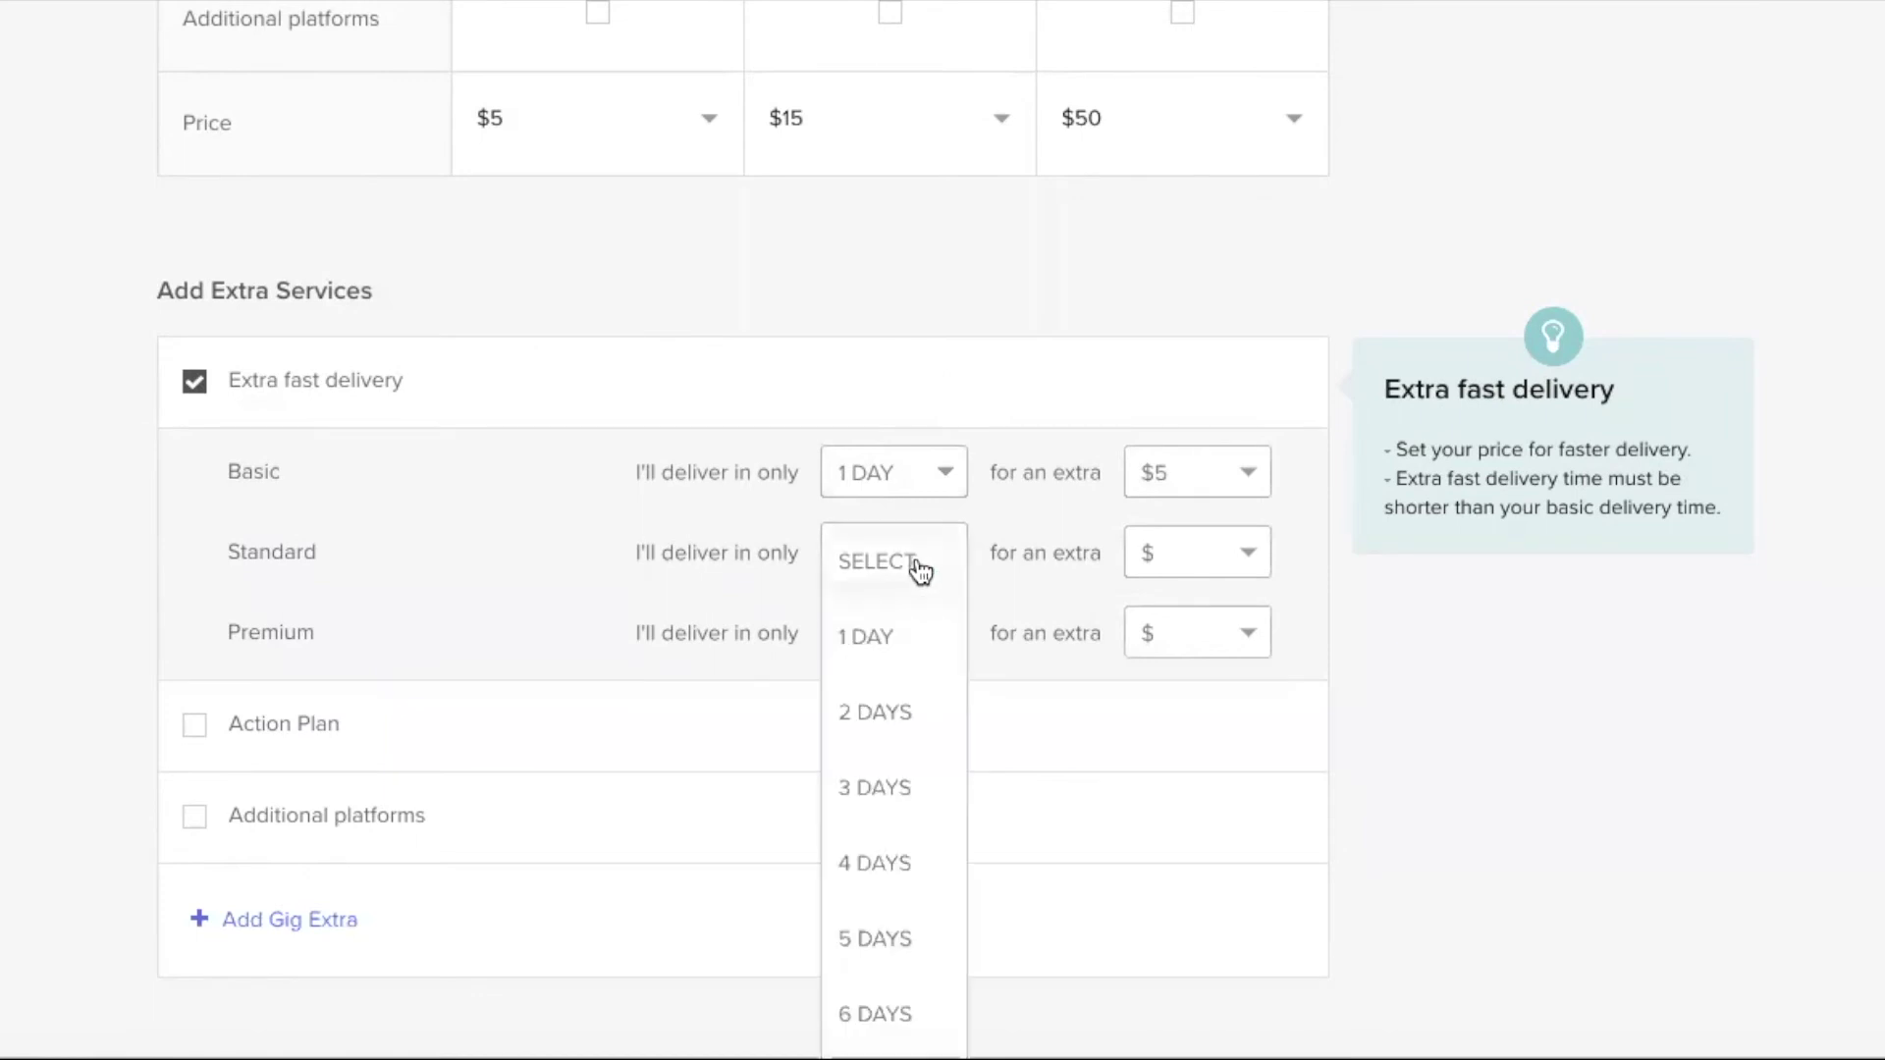
pyautogui.click(902, 640)
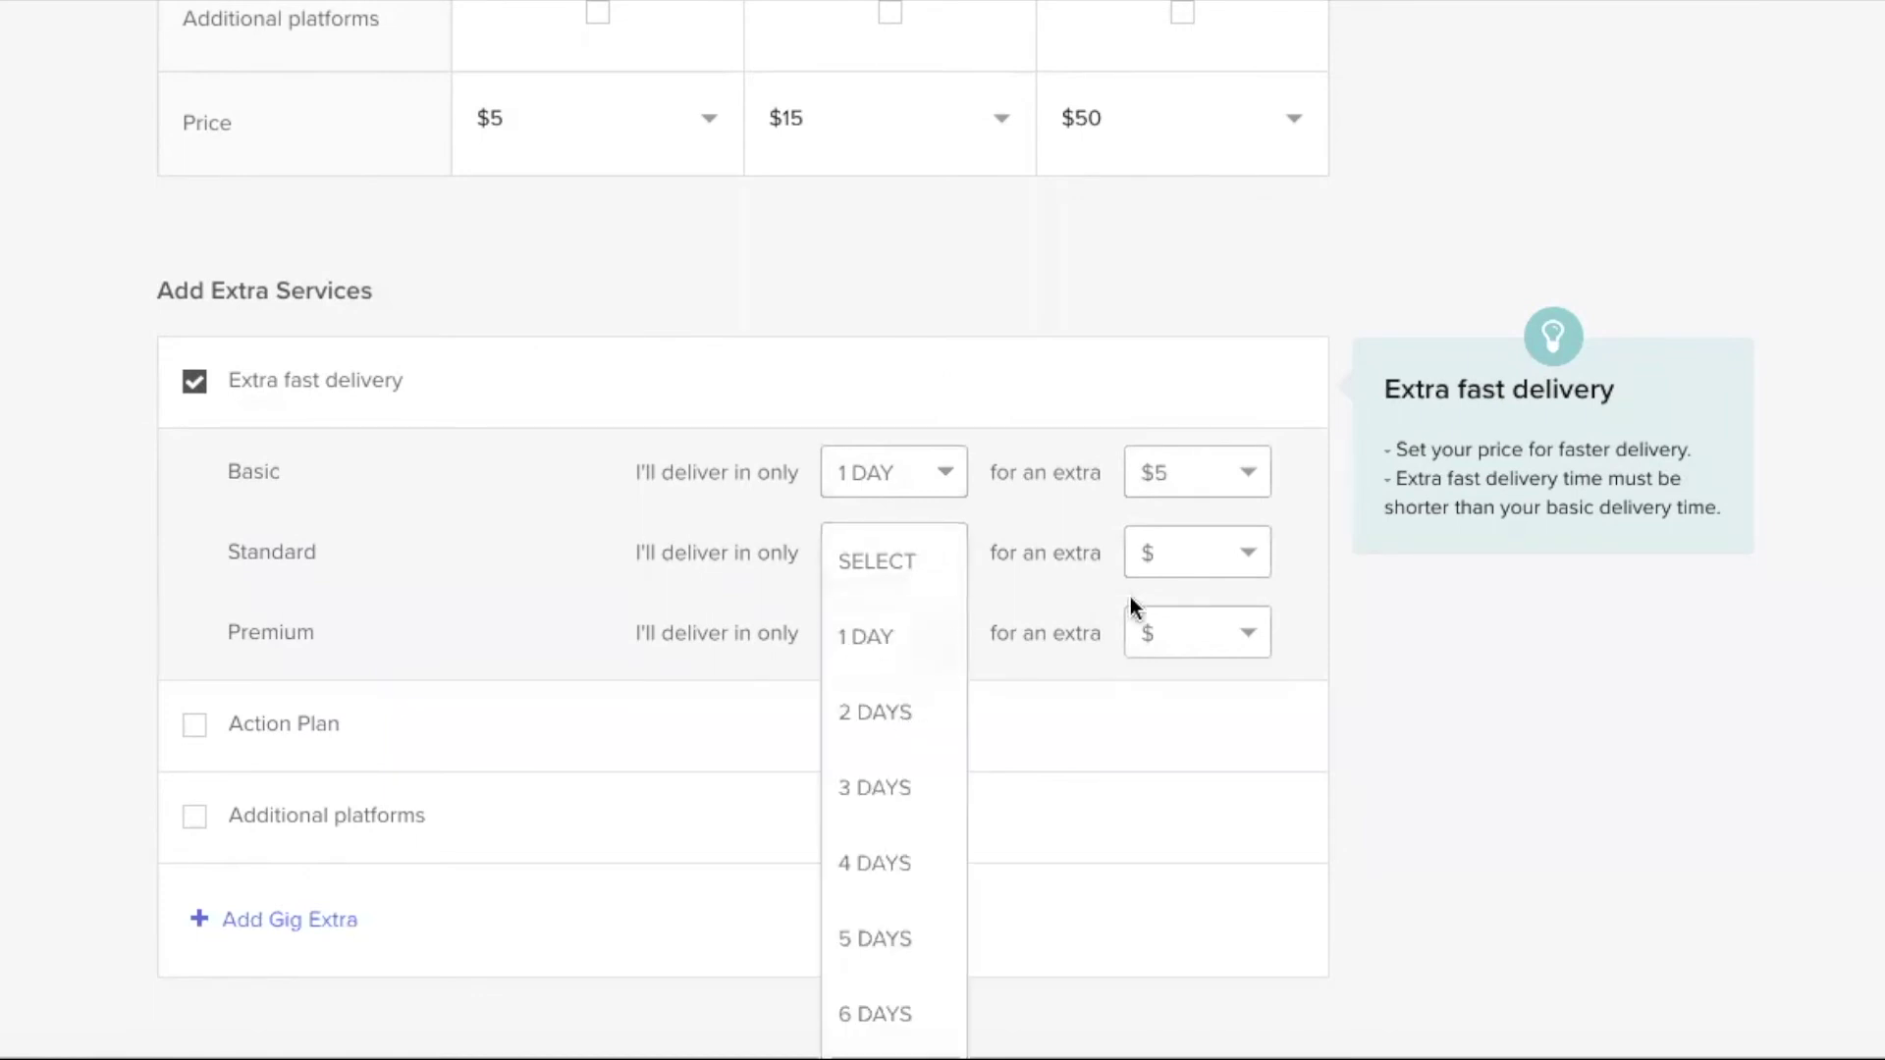
pyautogui.click(1220, 568)
pyautogui.click(1165, 790)
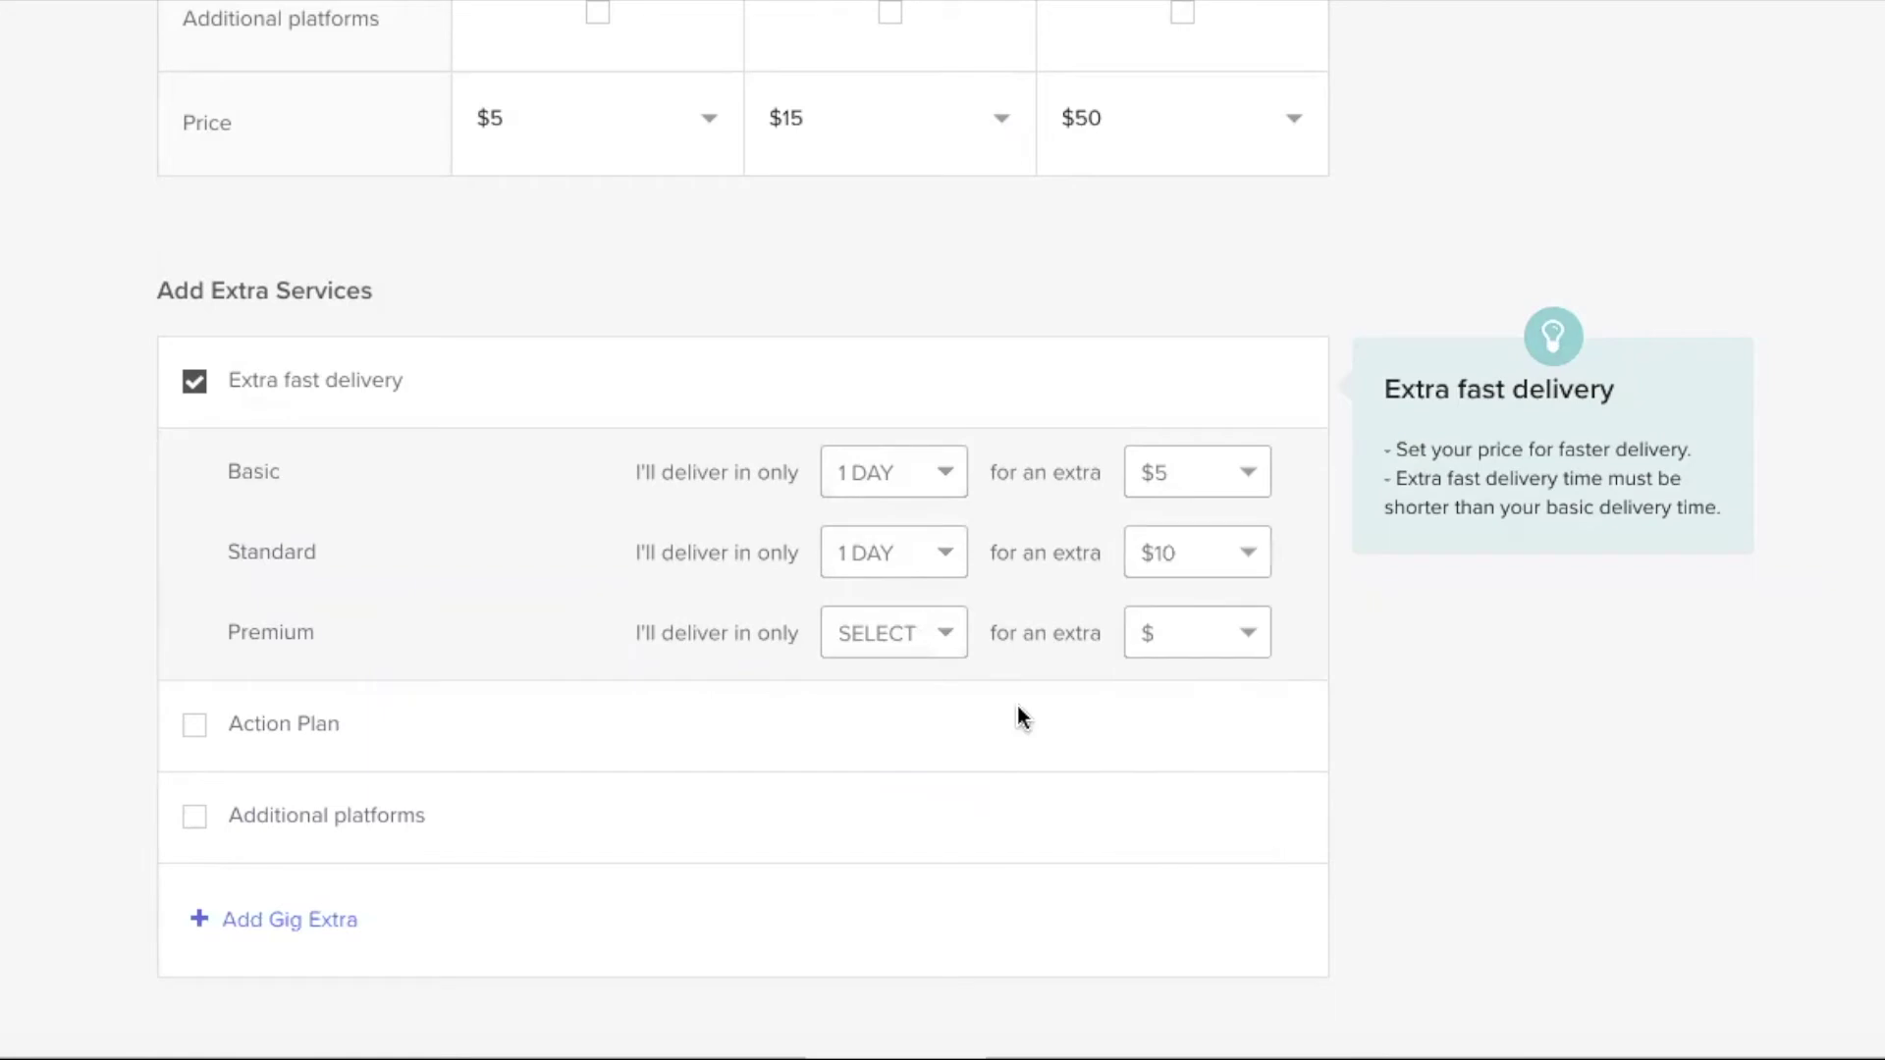
# Offer extra fast delivery of the Premium package in 3 days for an extra $20.
pyautogui.click(924, 642)
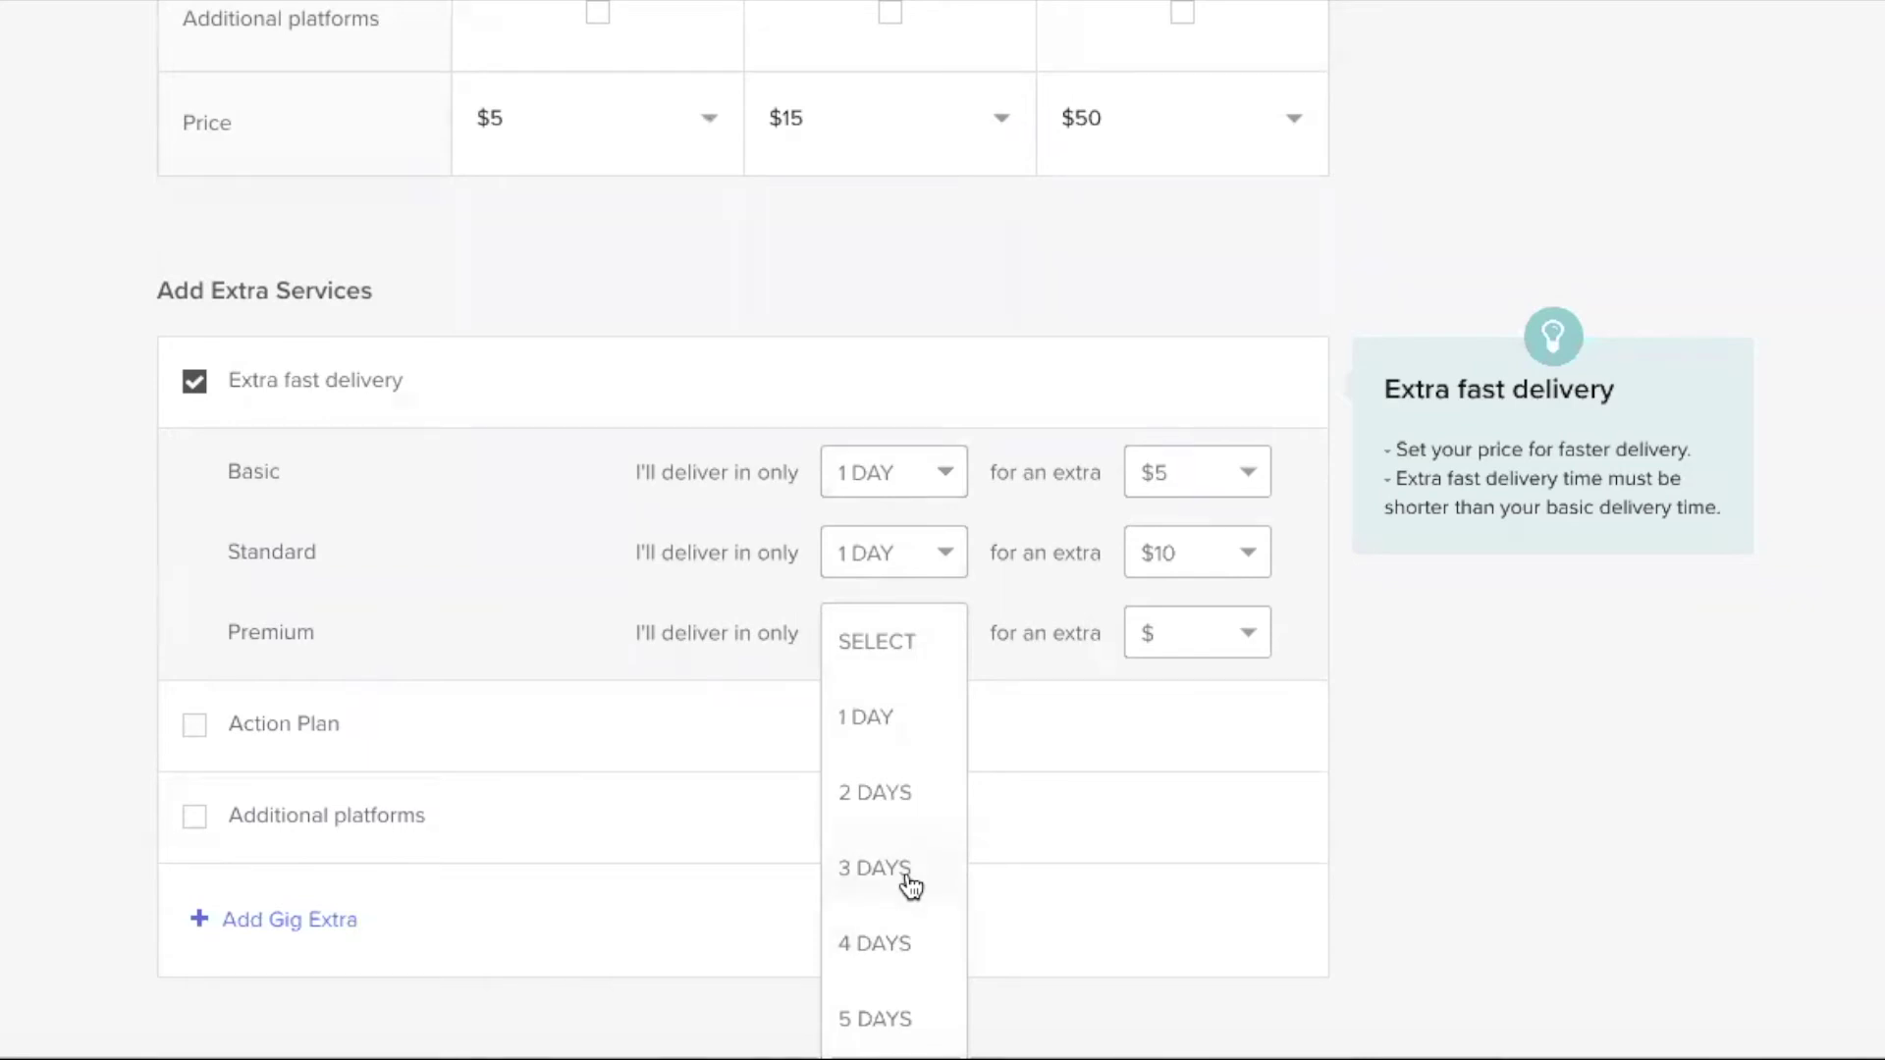
pyautogui.click(910, 881)
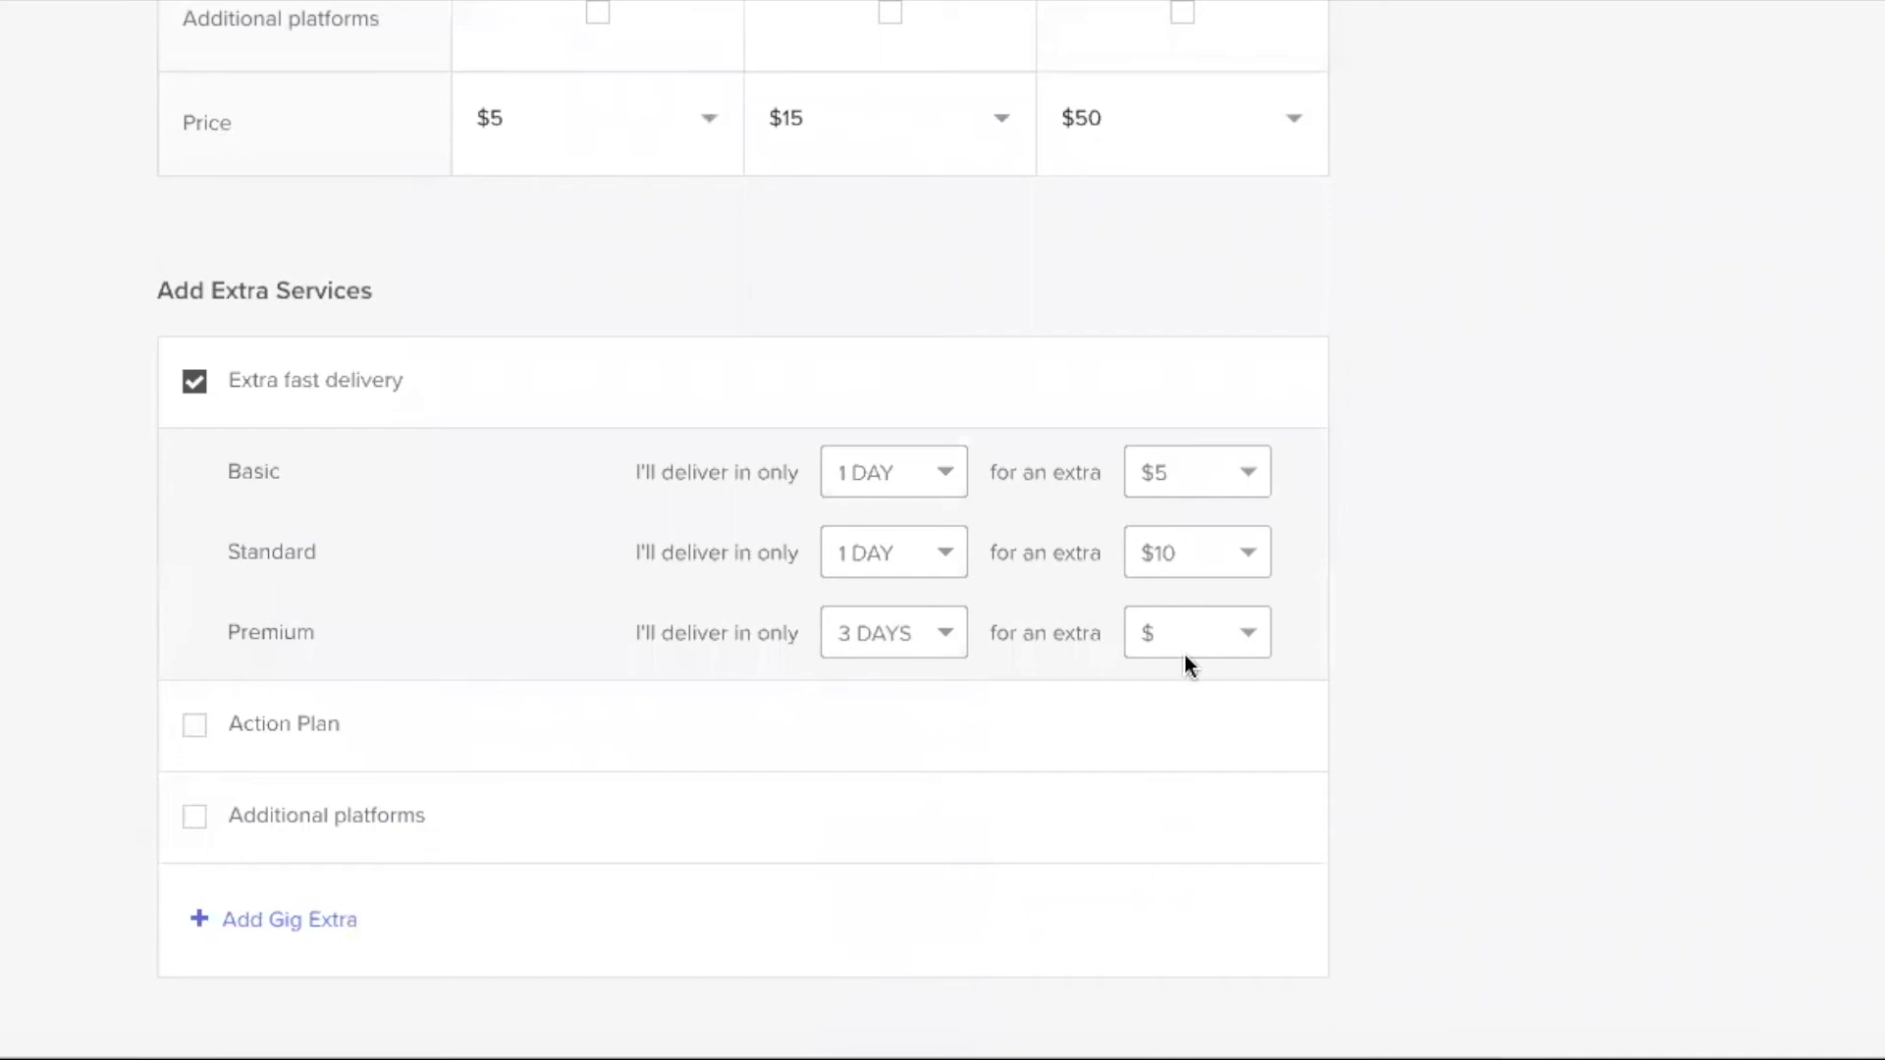
pyautogui.click(1222, 644)
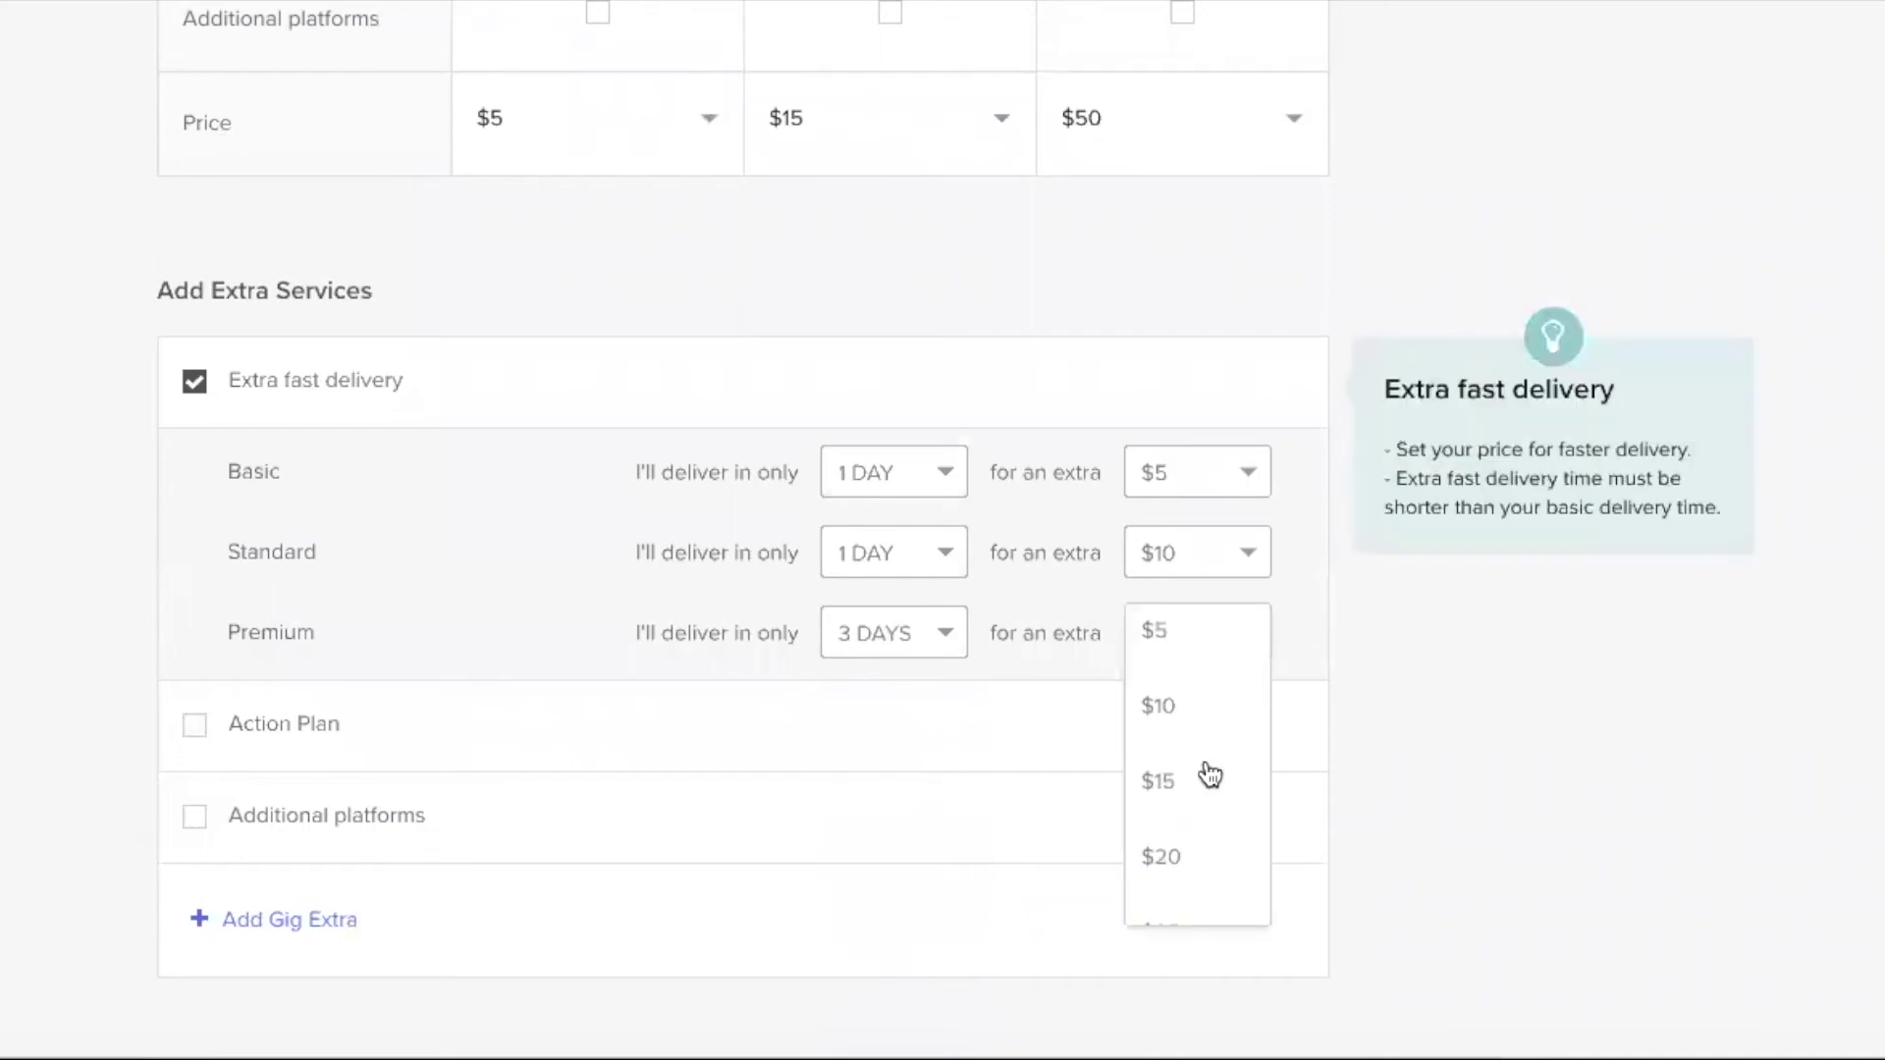
pyautogui.click(1204, 854)
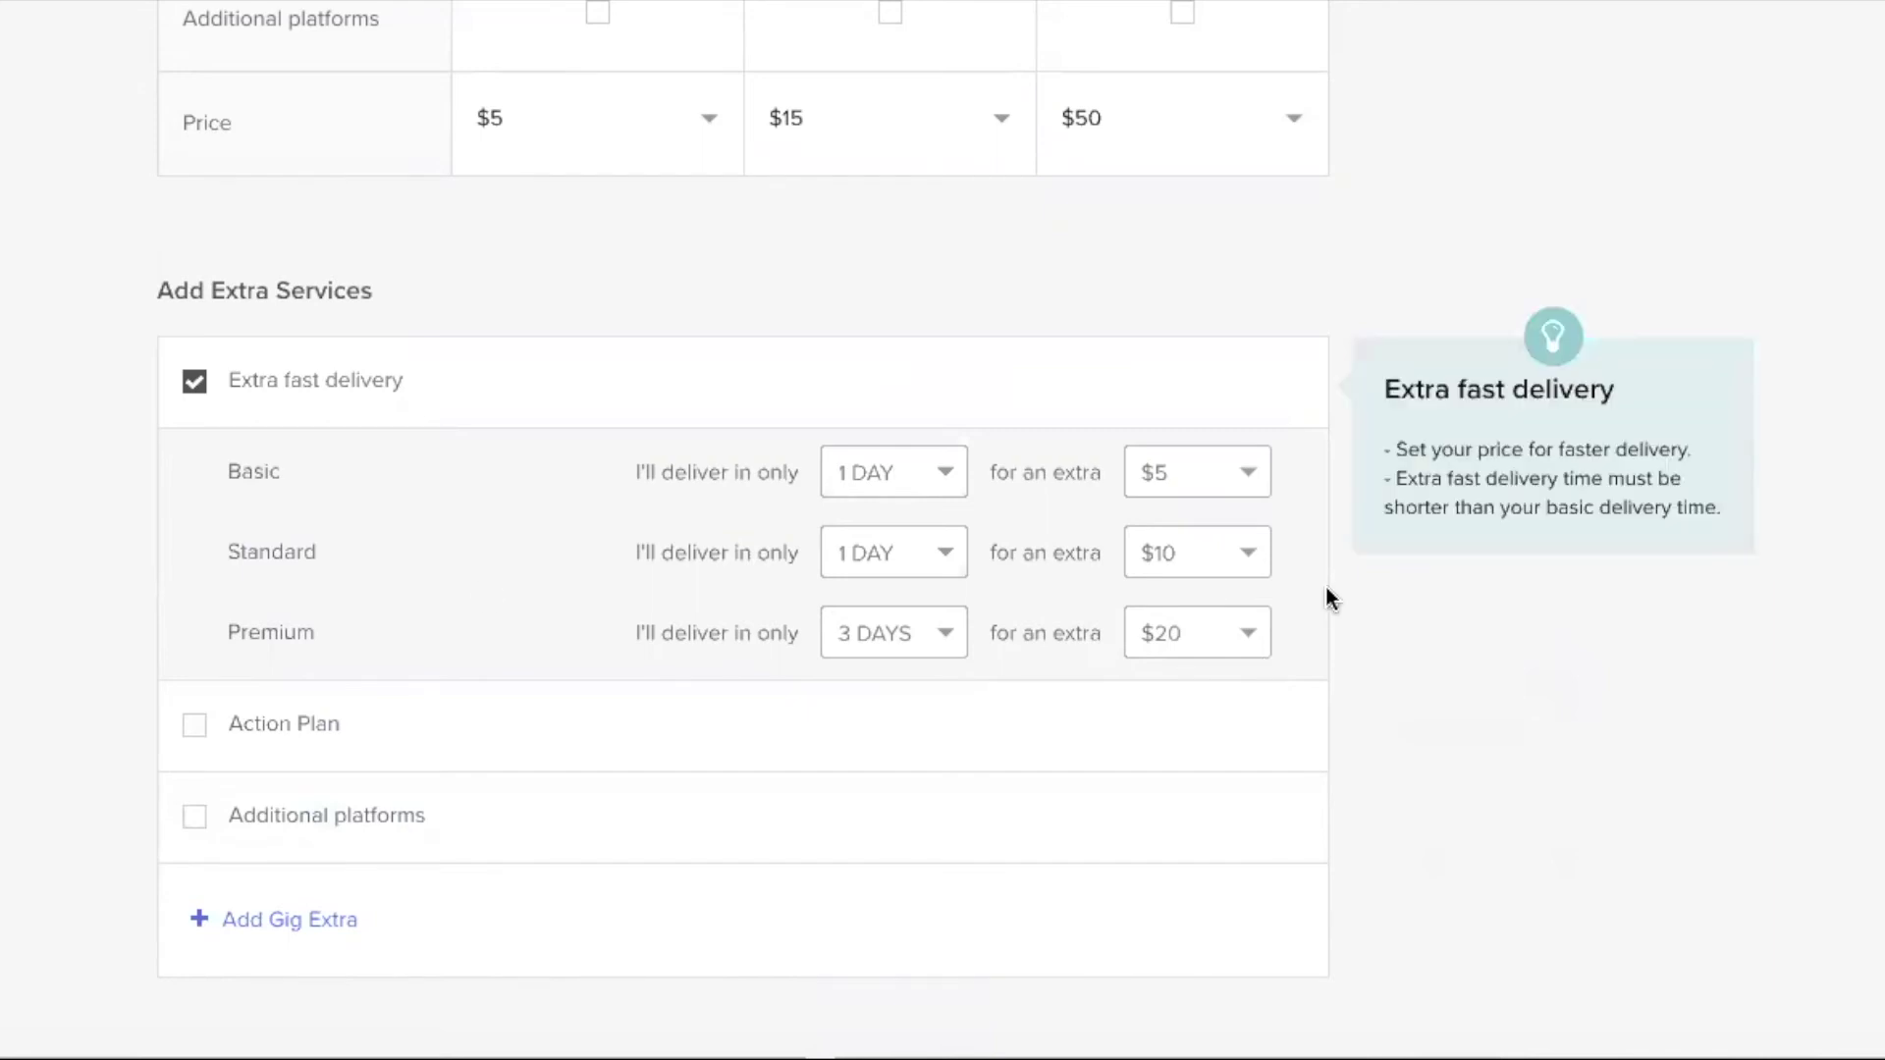
# Offer an Action Plan as an extra service for an additional $10.
pyautogui.click(194, 727)
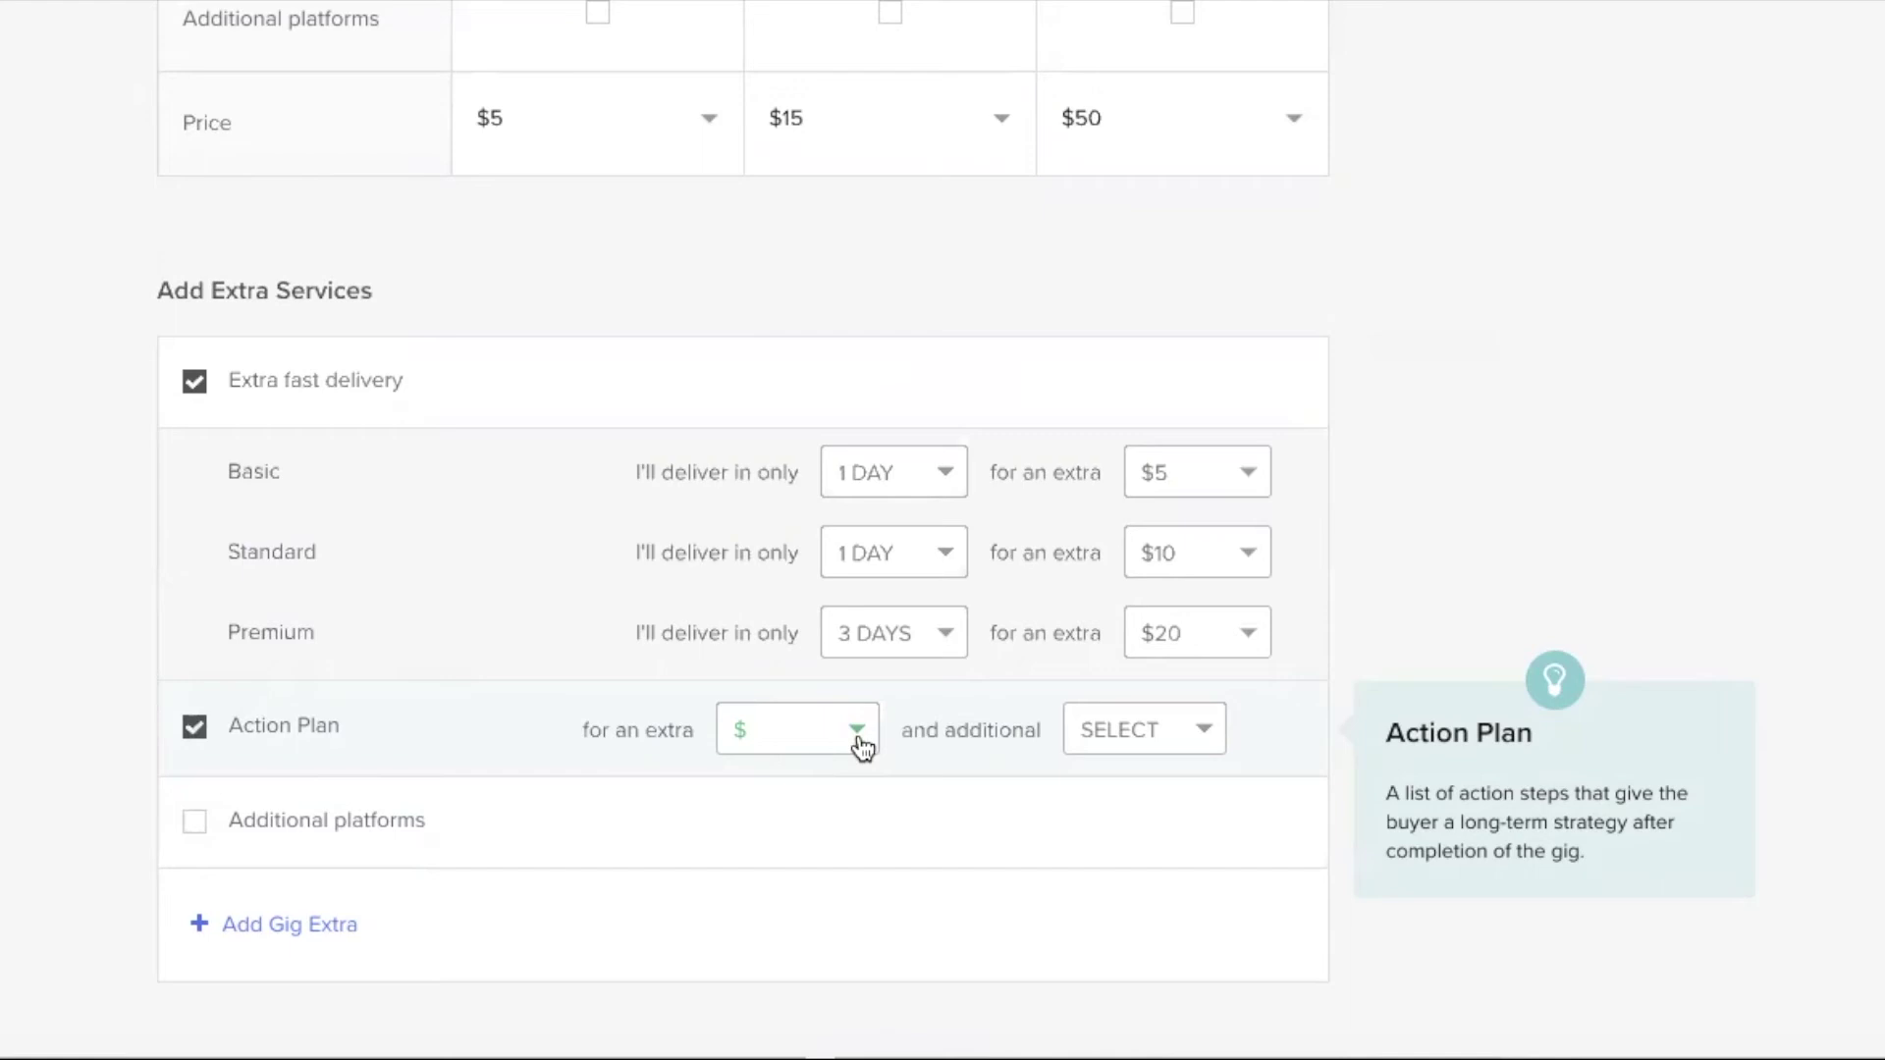
pyautogui.click(857, 732)
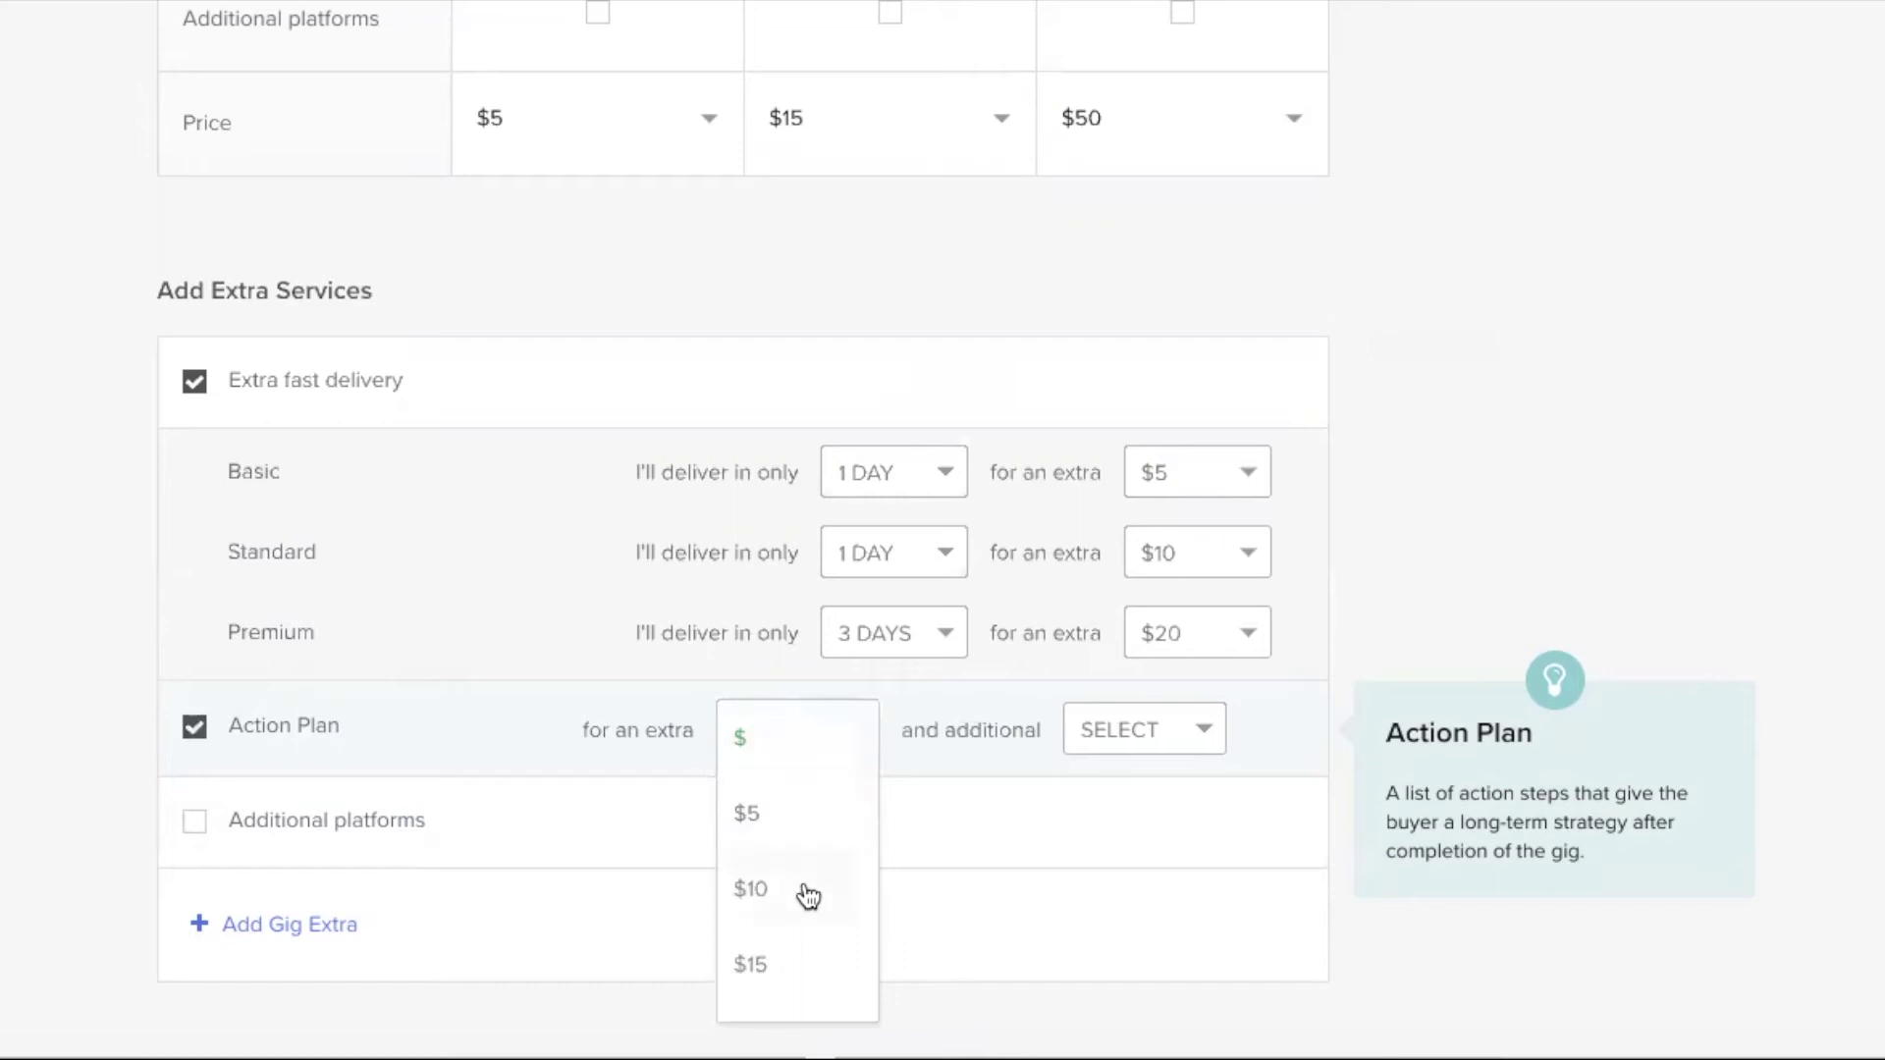
pyautogui.click(807, 895)
pyautogui.click(1178, 741)
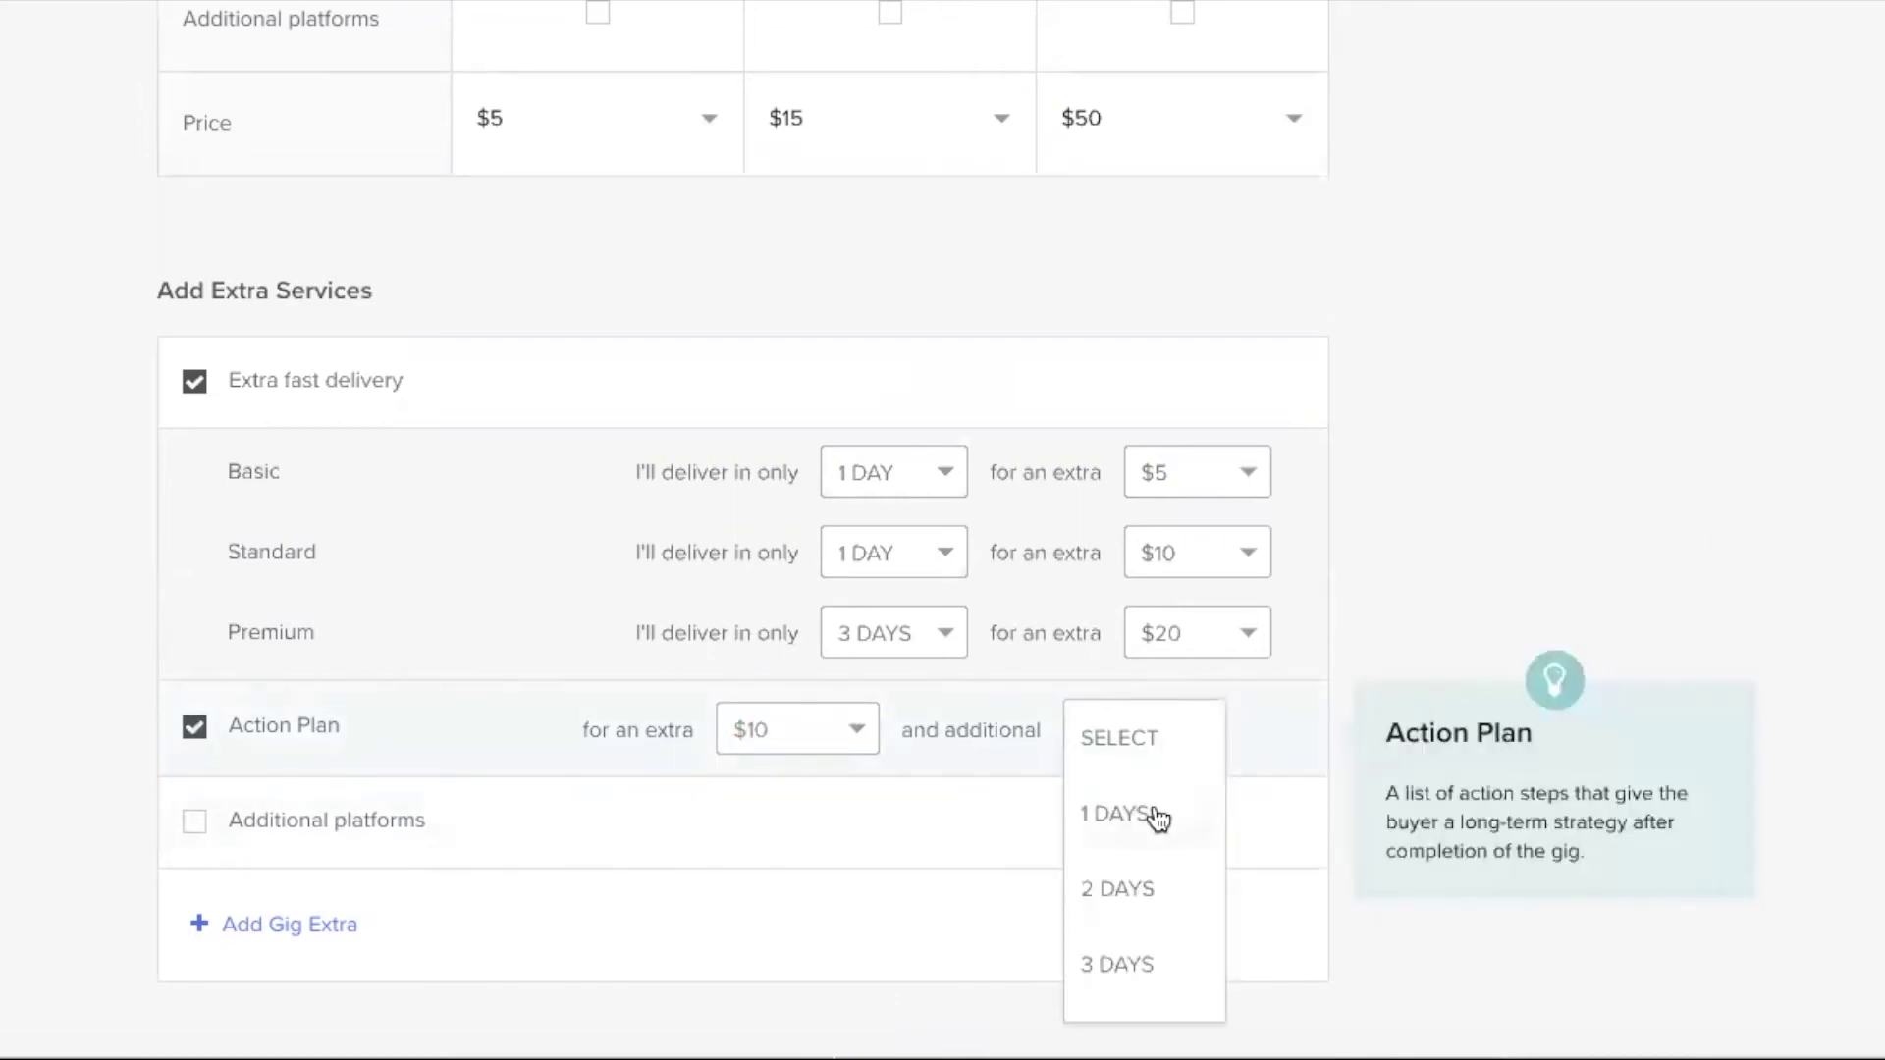
# Clear the Action Plan, Additional platforms and Extra fast delivery options so that no predefined extra services are offered.
pyautogui.click(195, 729)
pyautogui.click(195, 819)
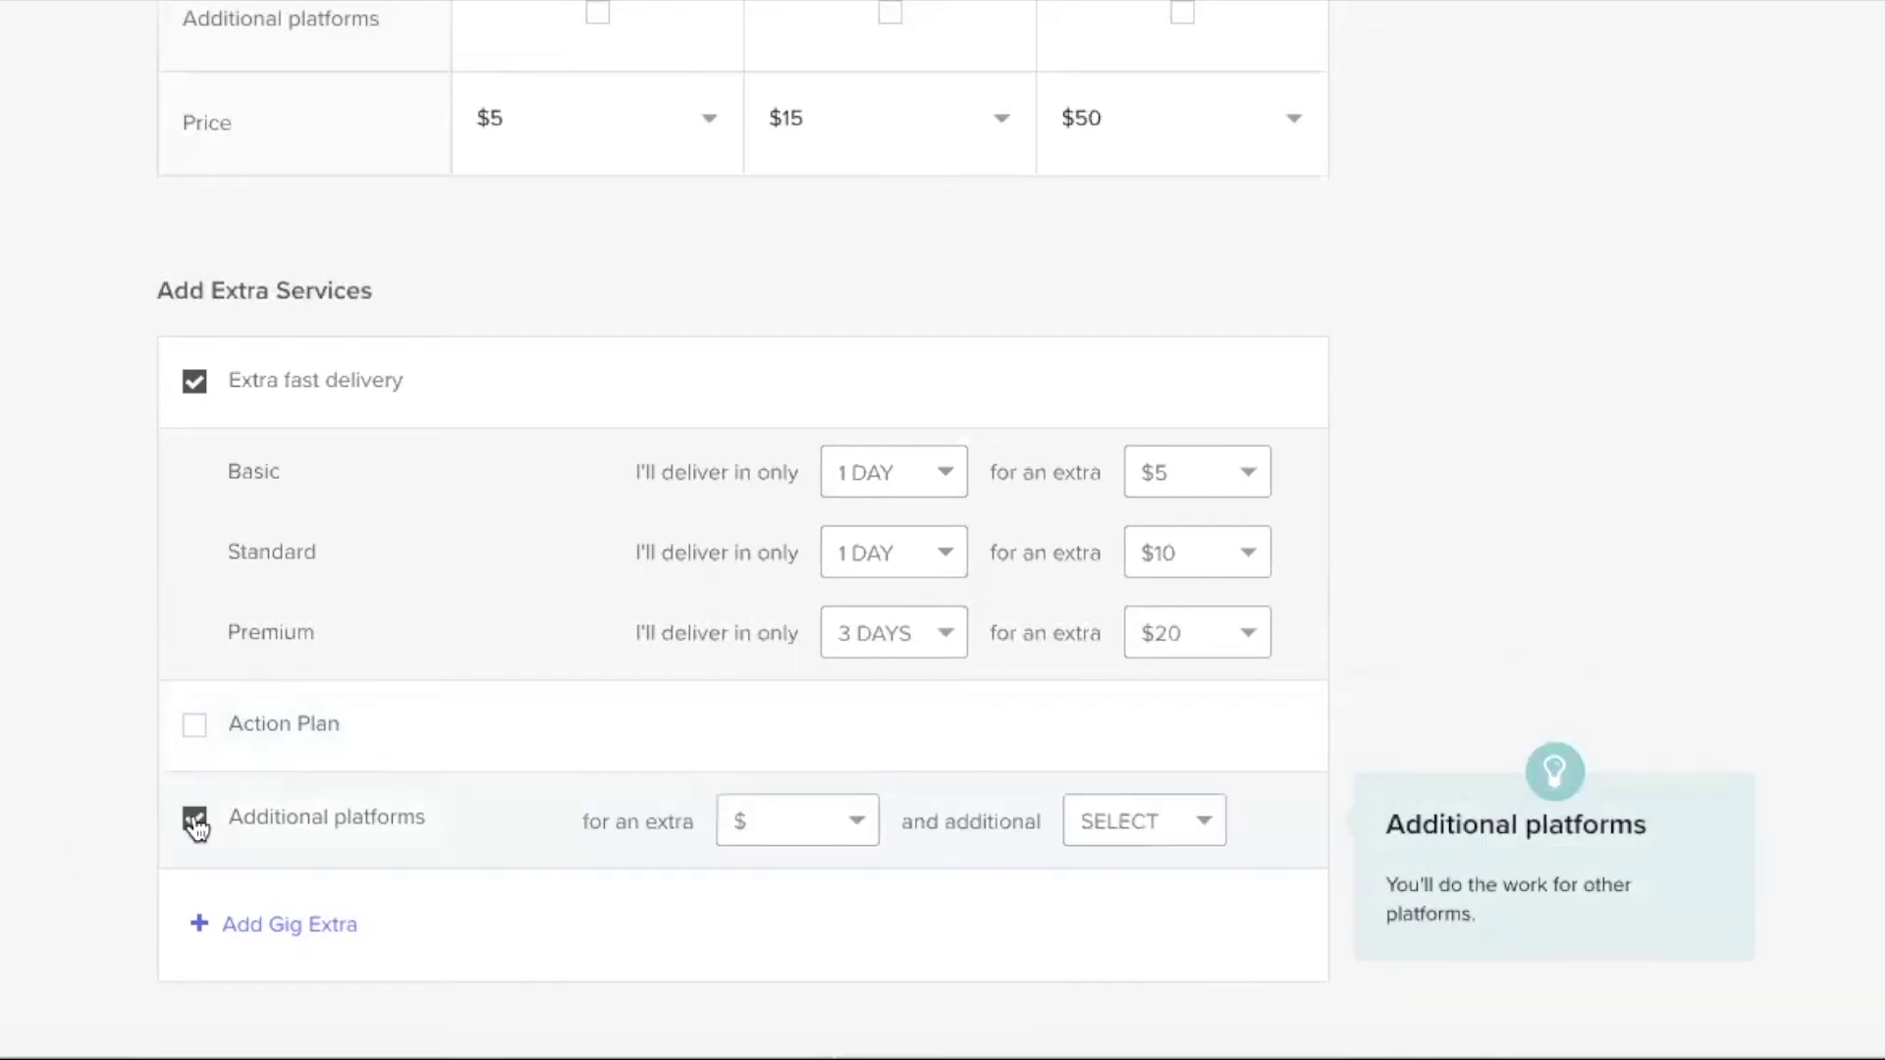
pyautogui.click(195, 823)
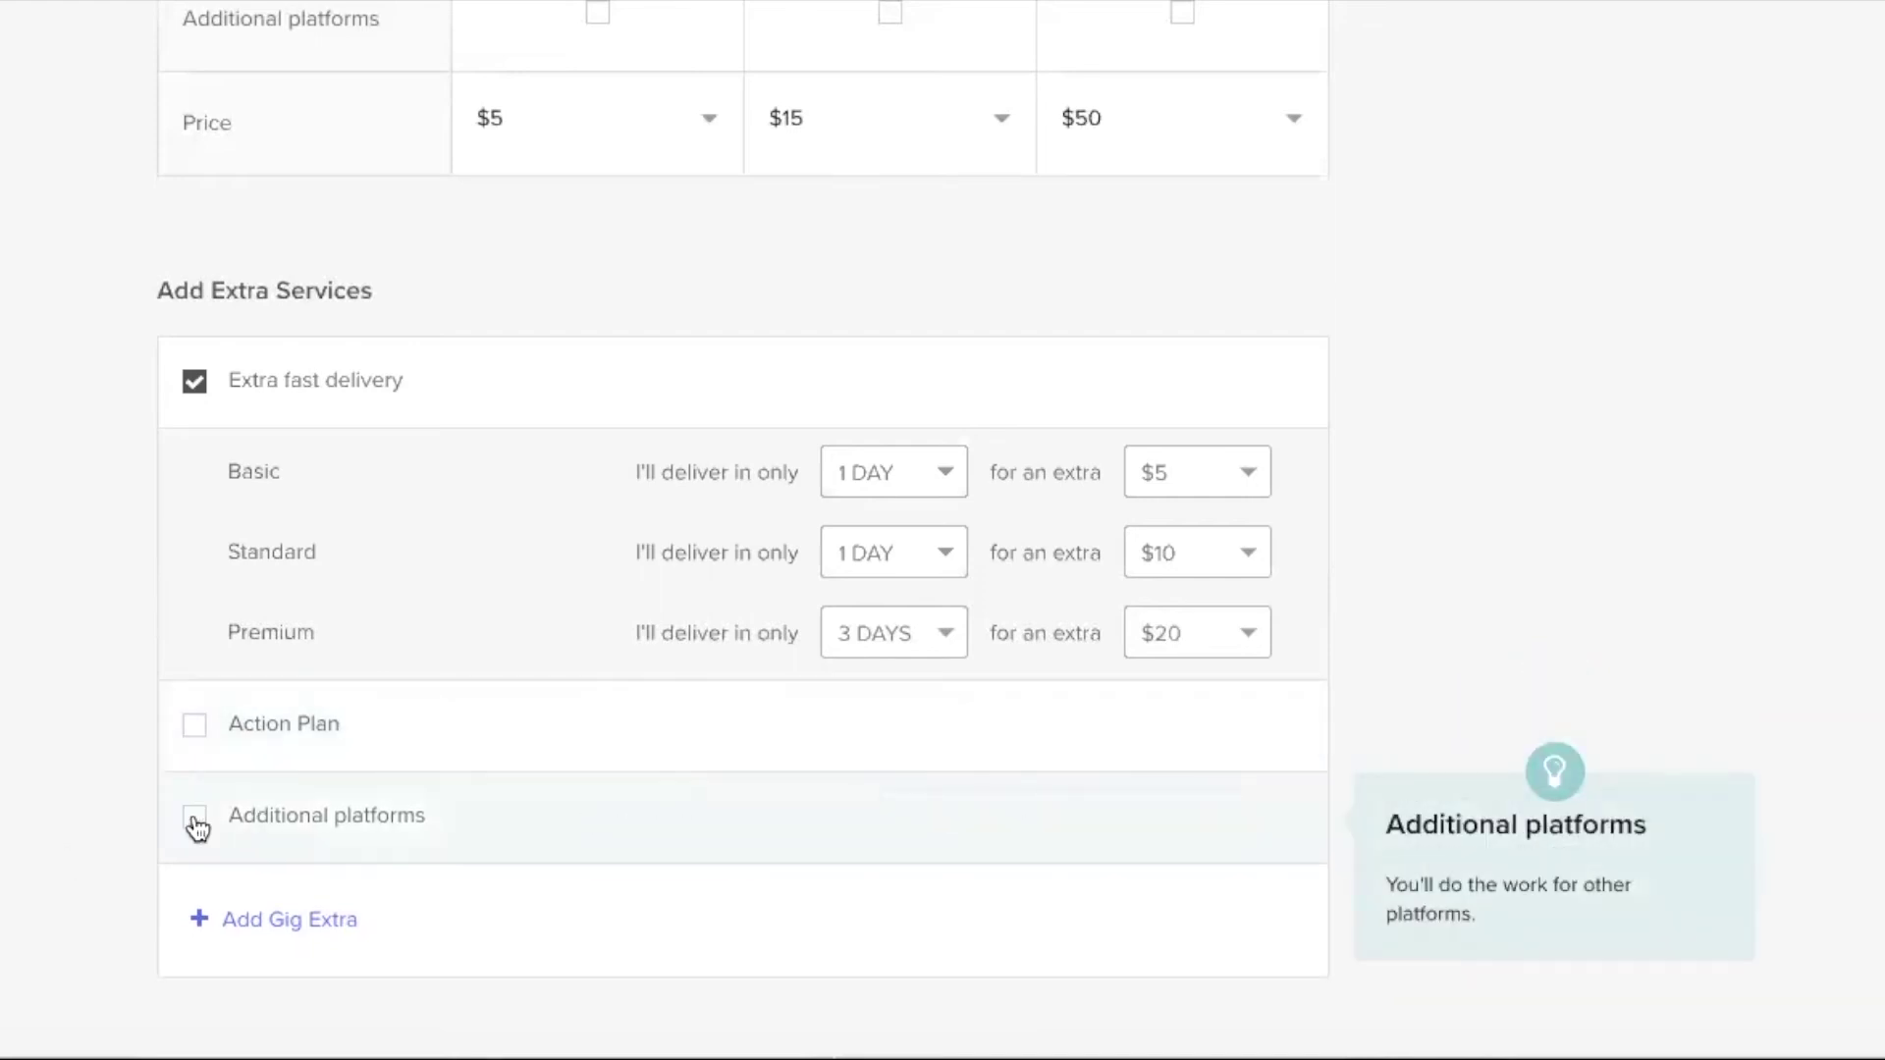
pyautogui.click(196, 386)
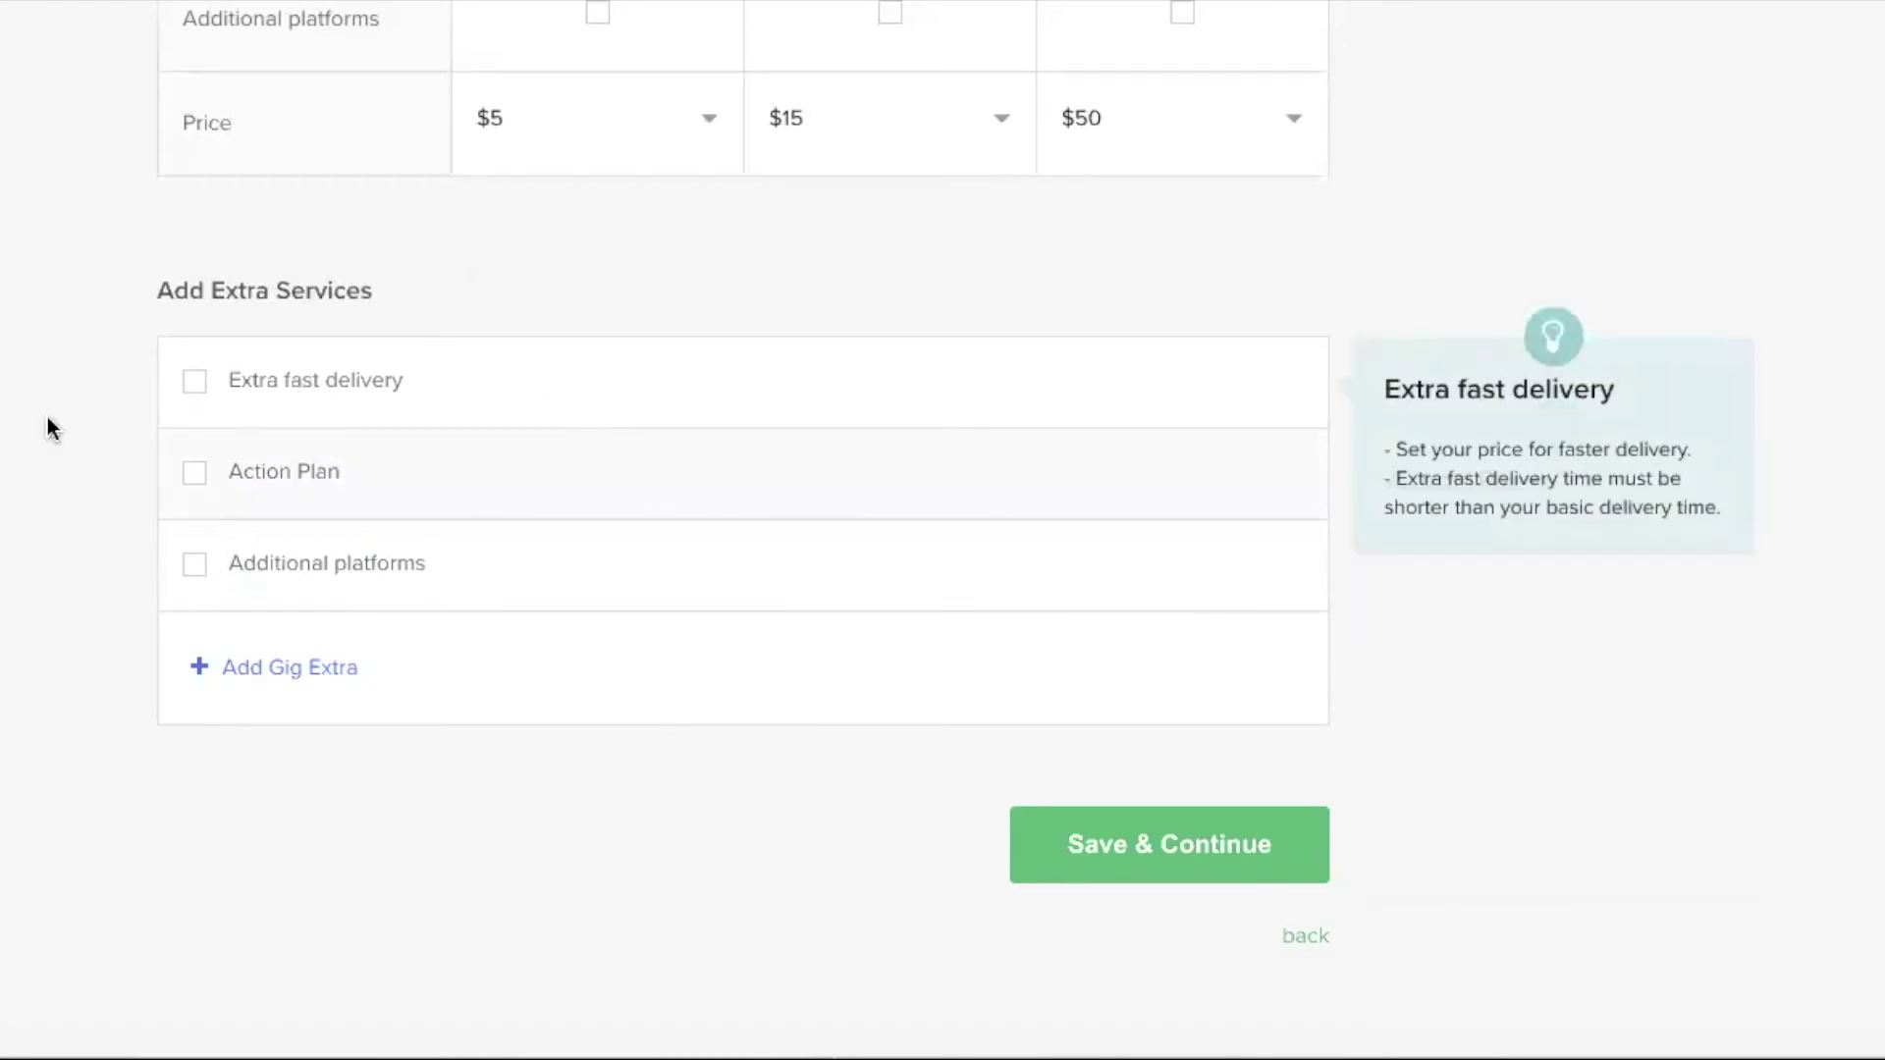
# Add a custom gig extra titled "Cover Design".
pyautogui.click(294, 670)
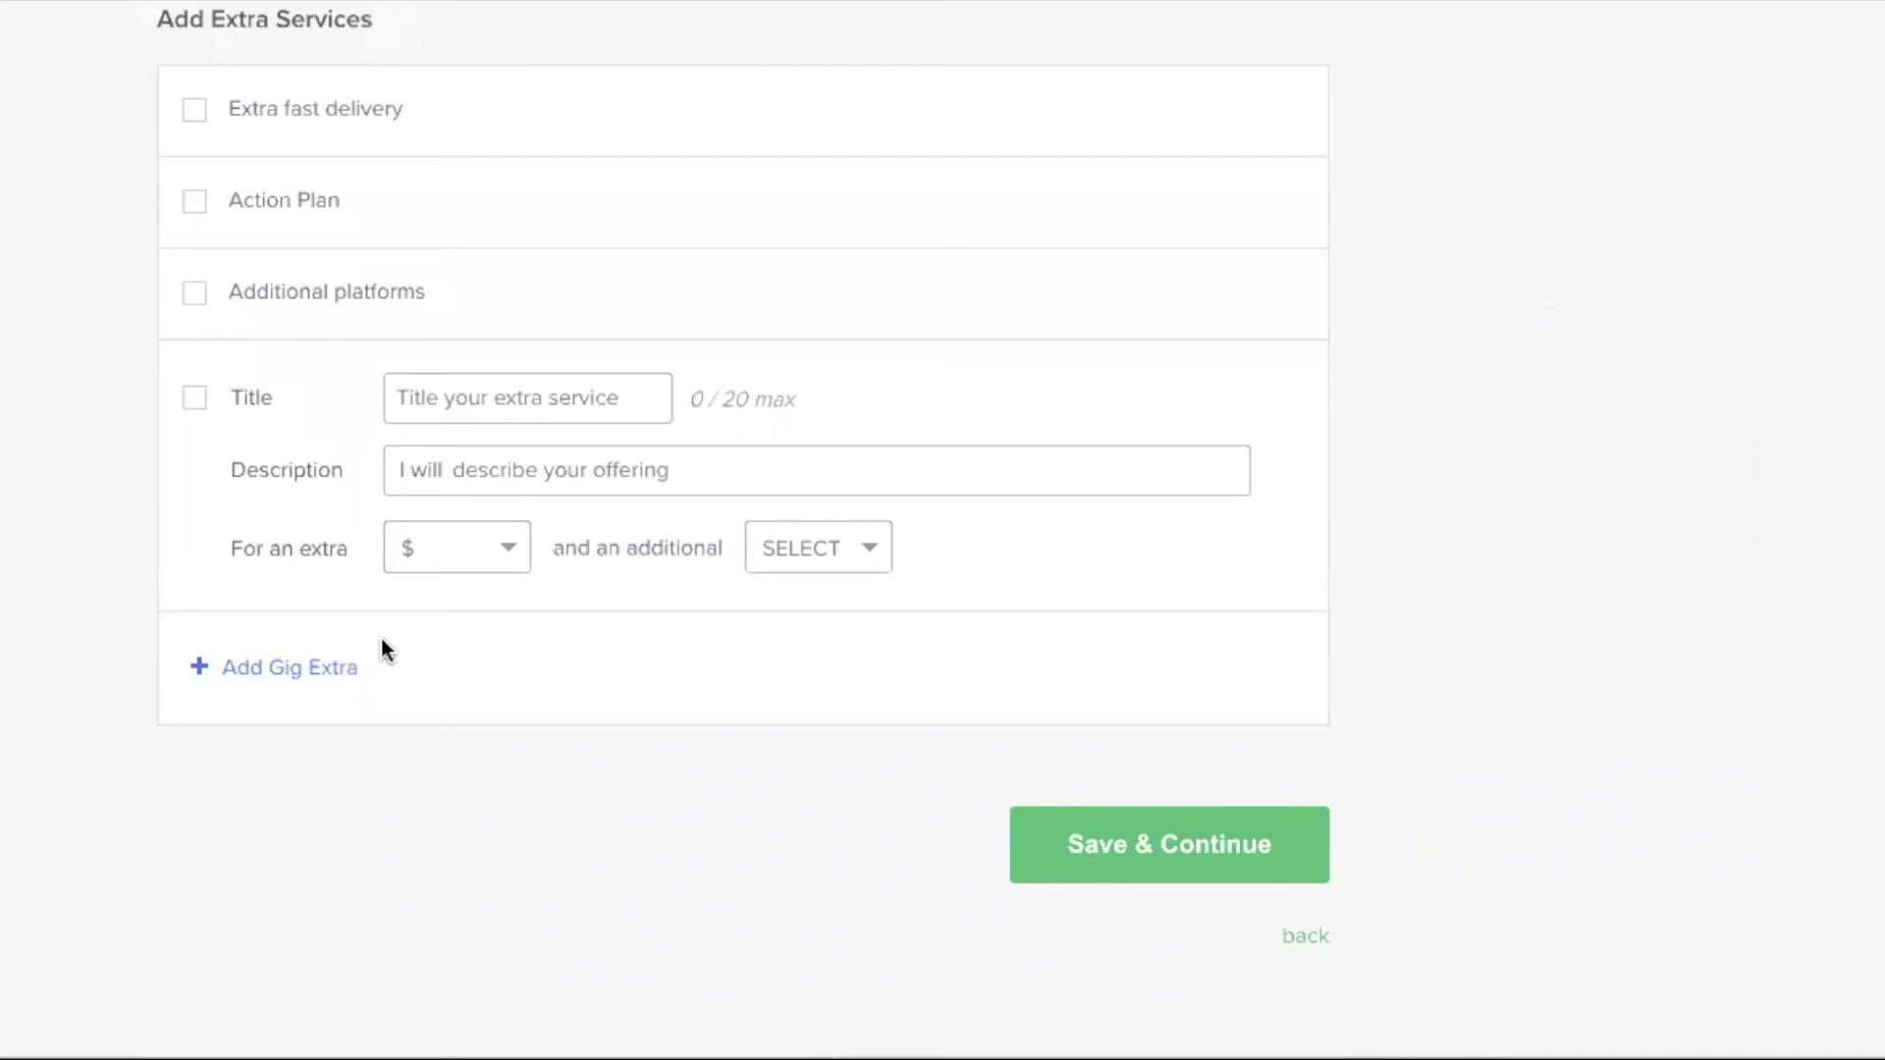
pyautogui.scroll(1, 381, 639)
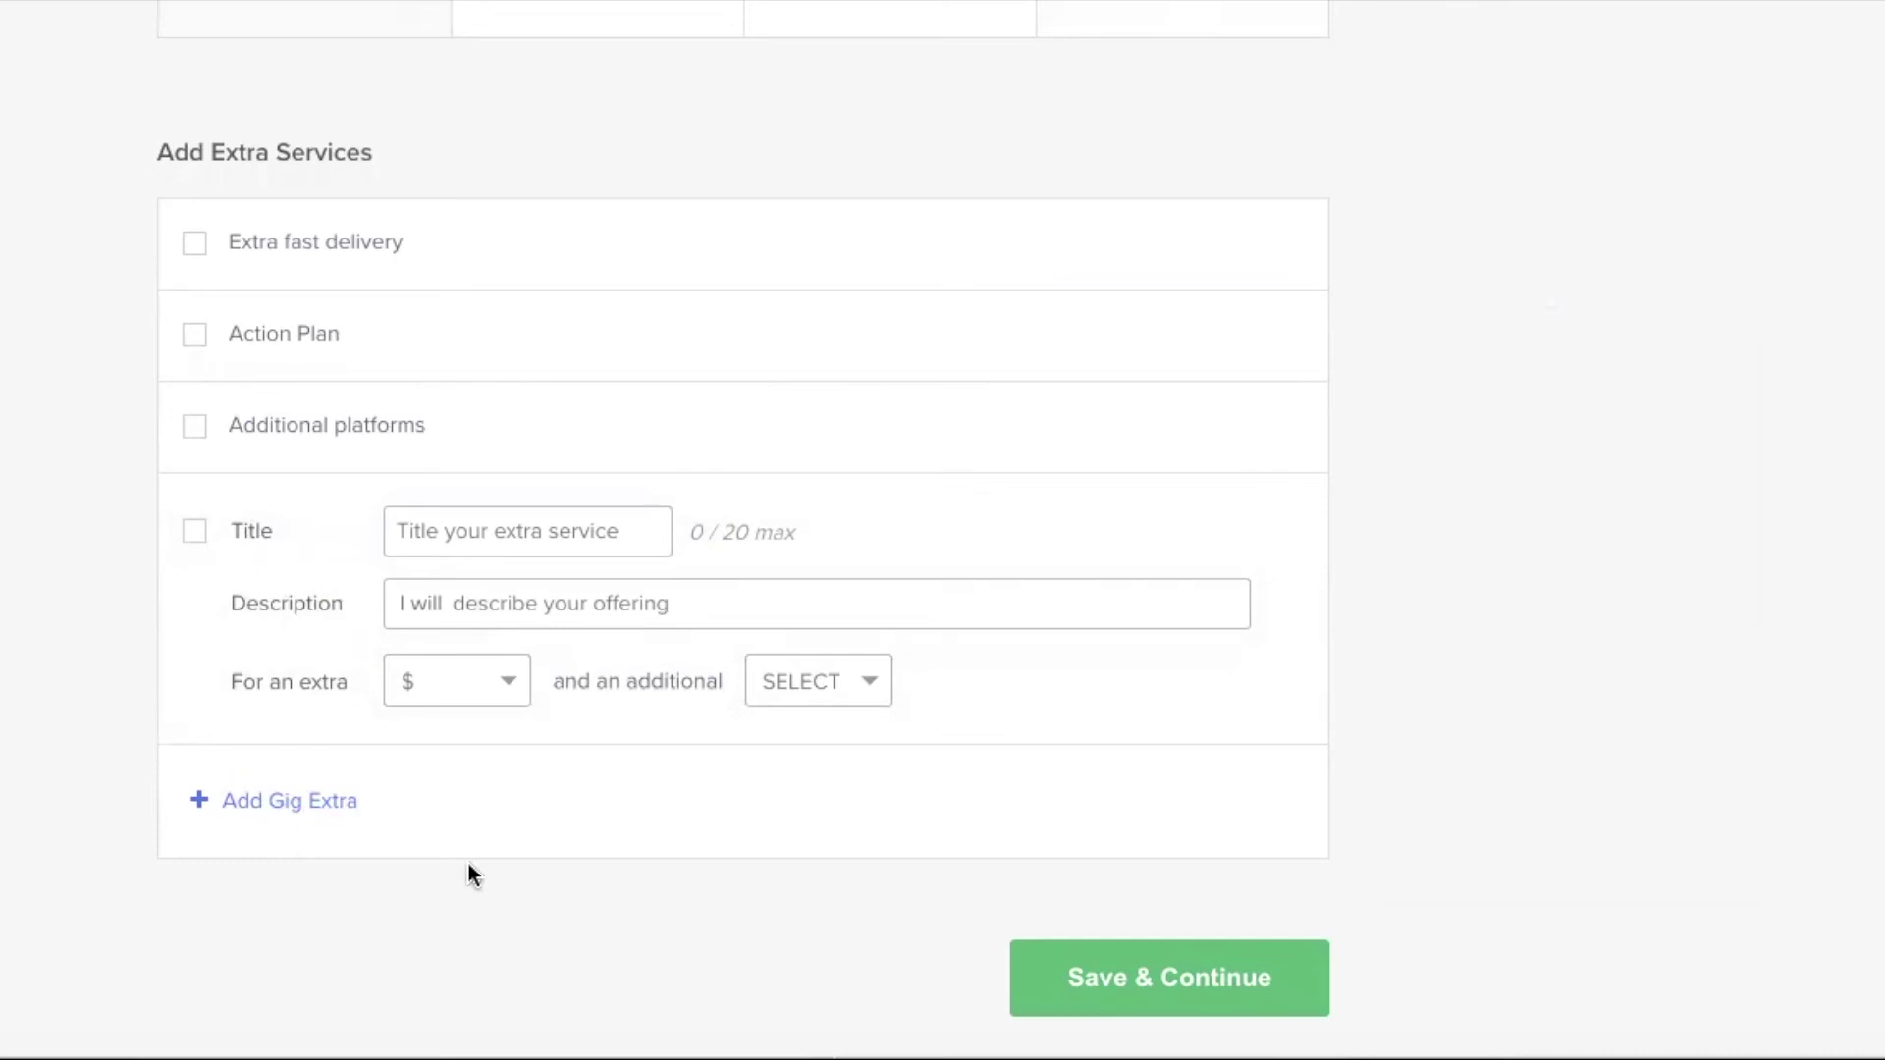
pyautogui.click(197, 540)
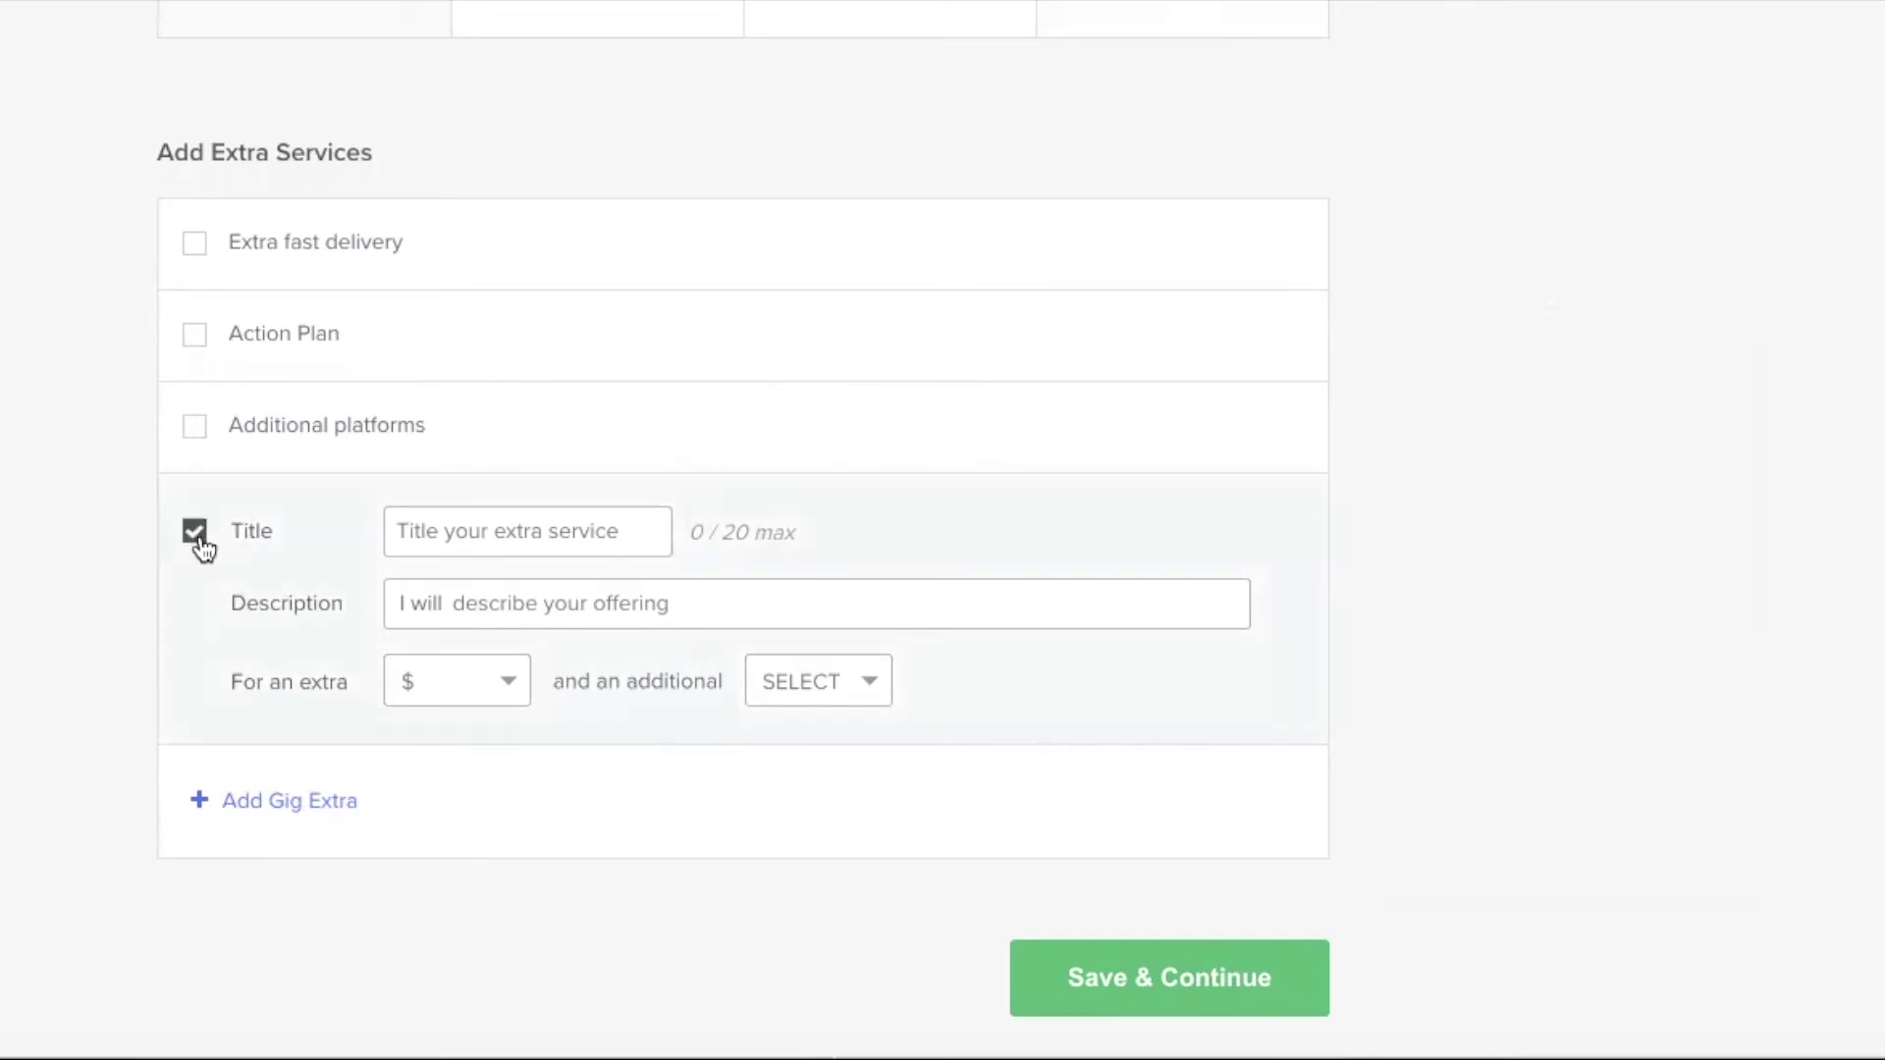
pyautogui.click(550, 531)
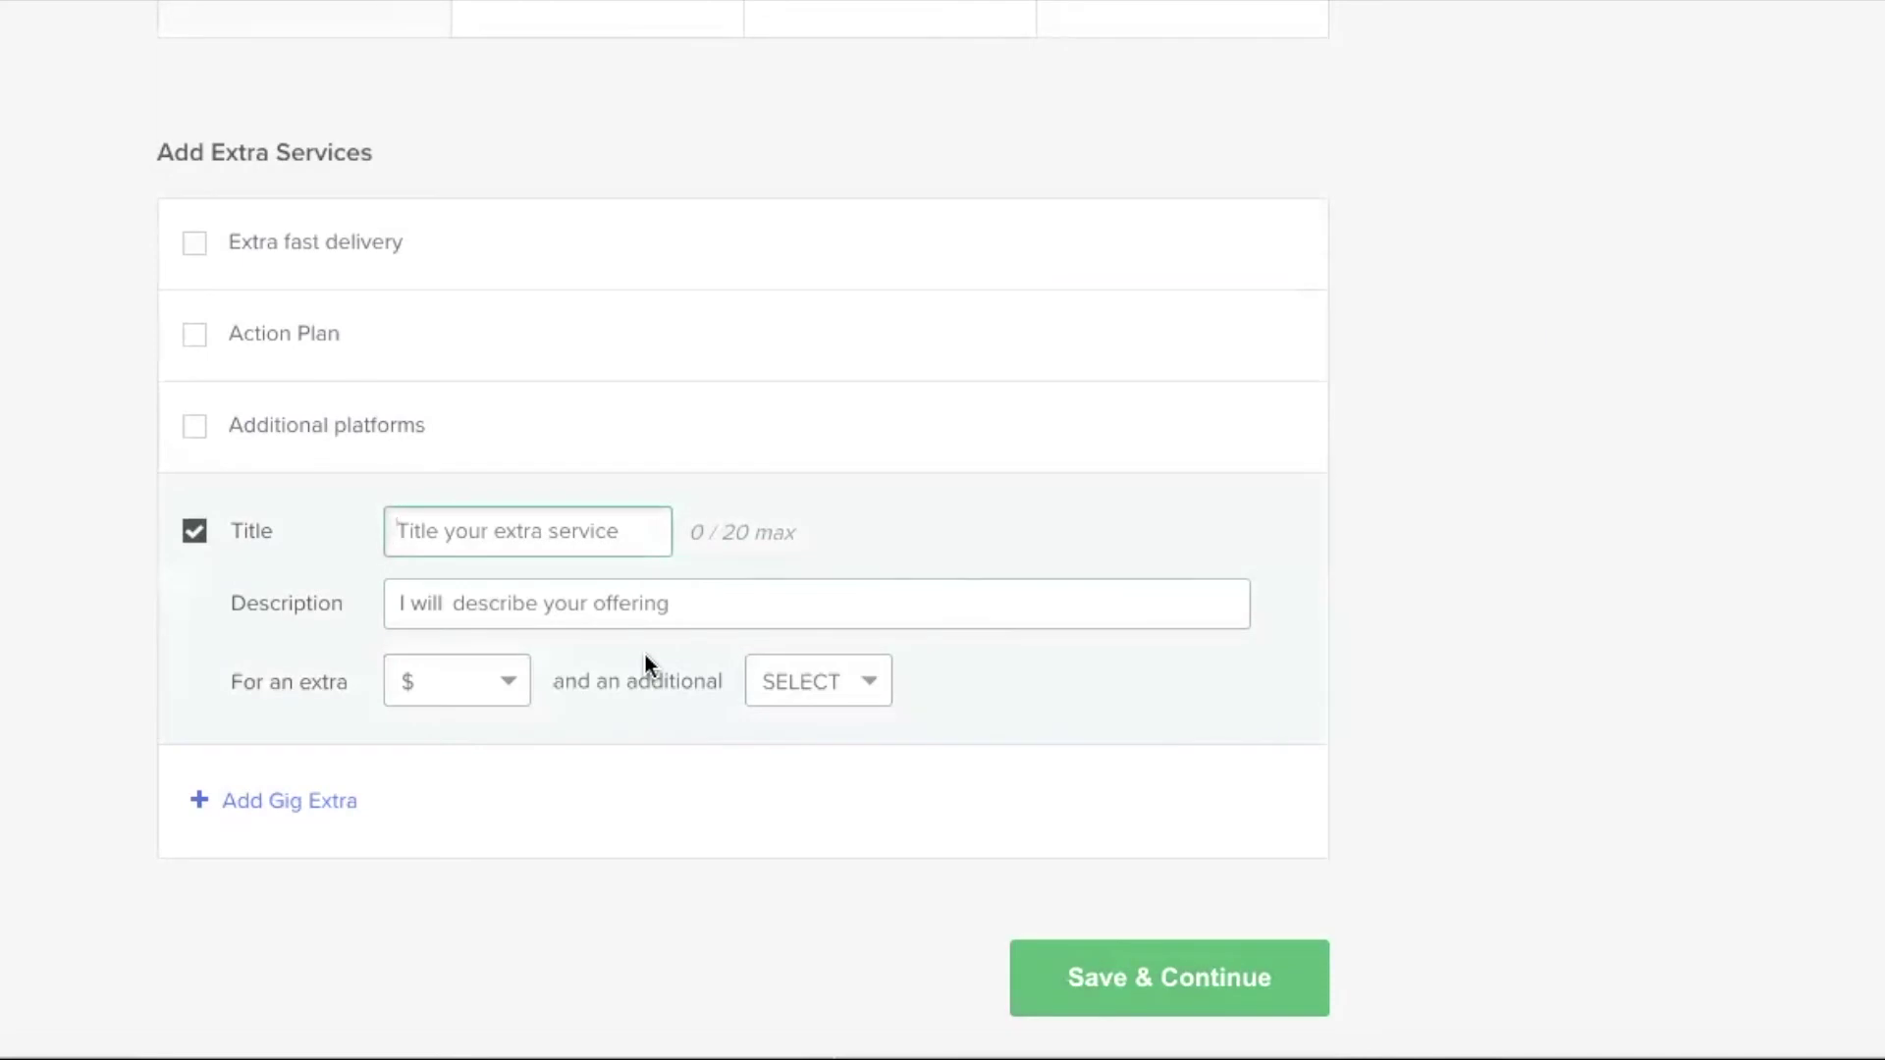
pyautogui.write('Cov')
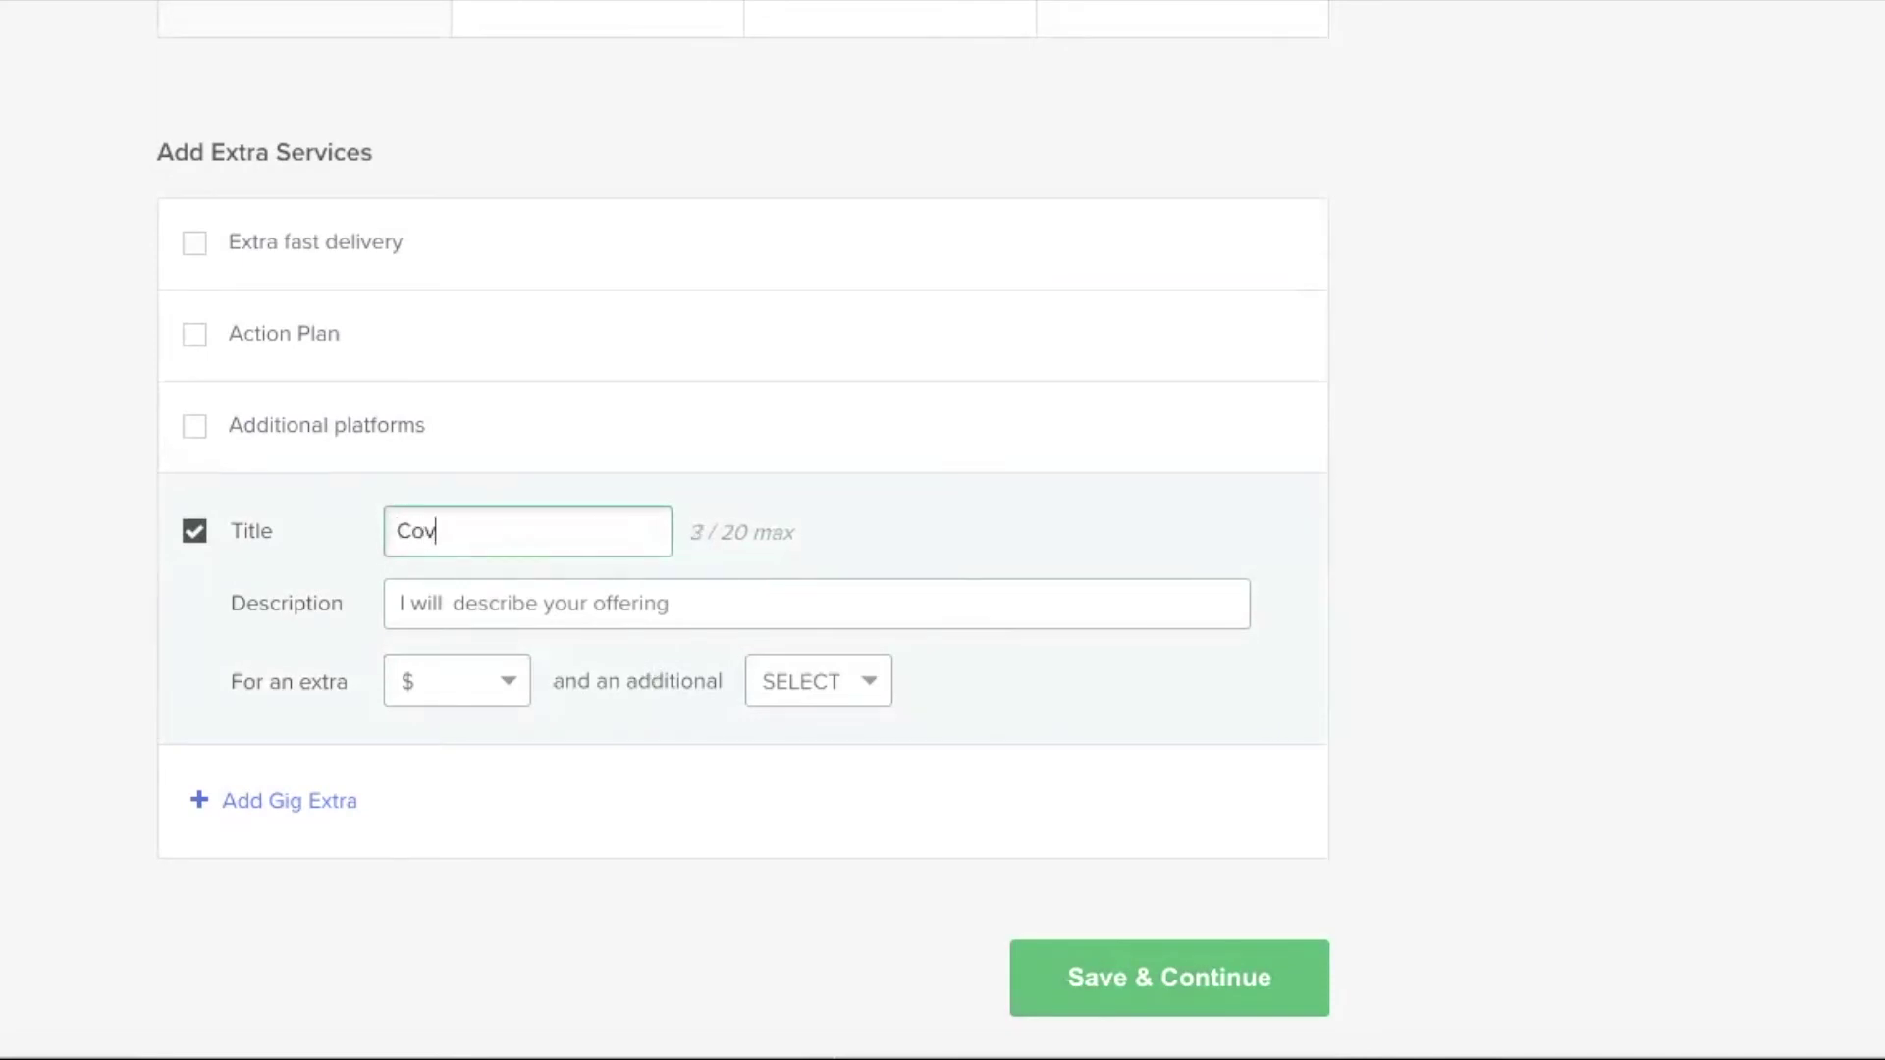
pyautogui.write('er Design')
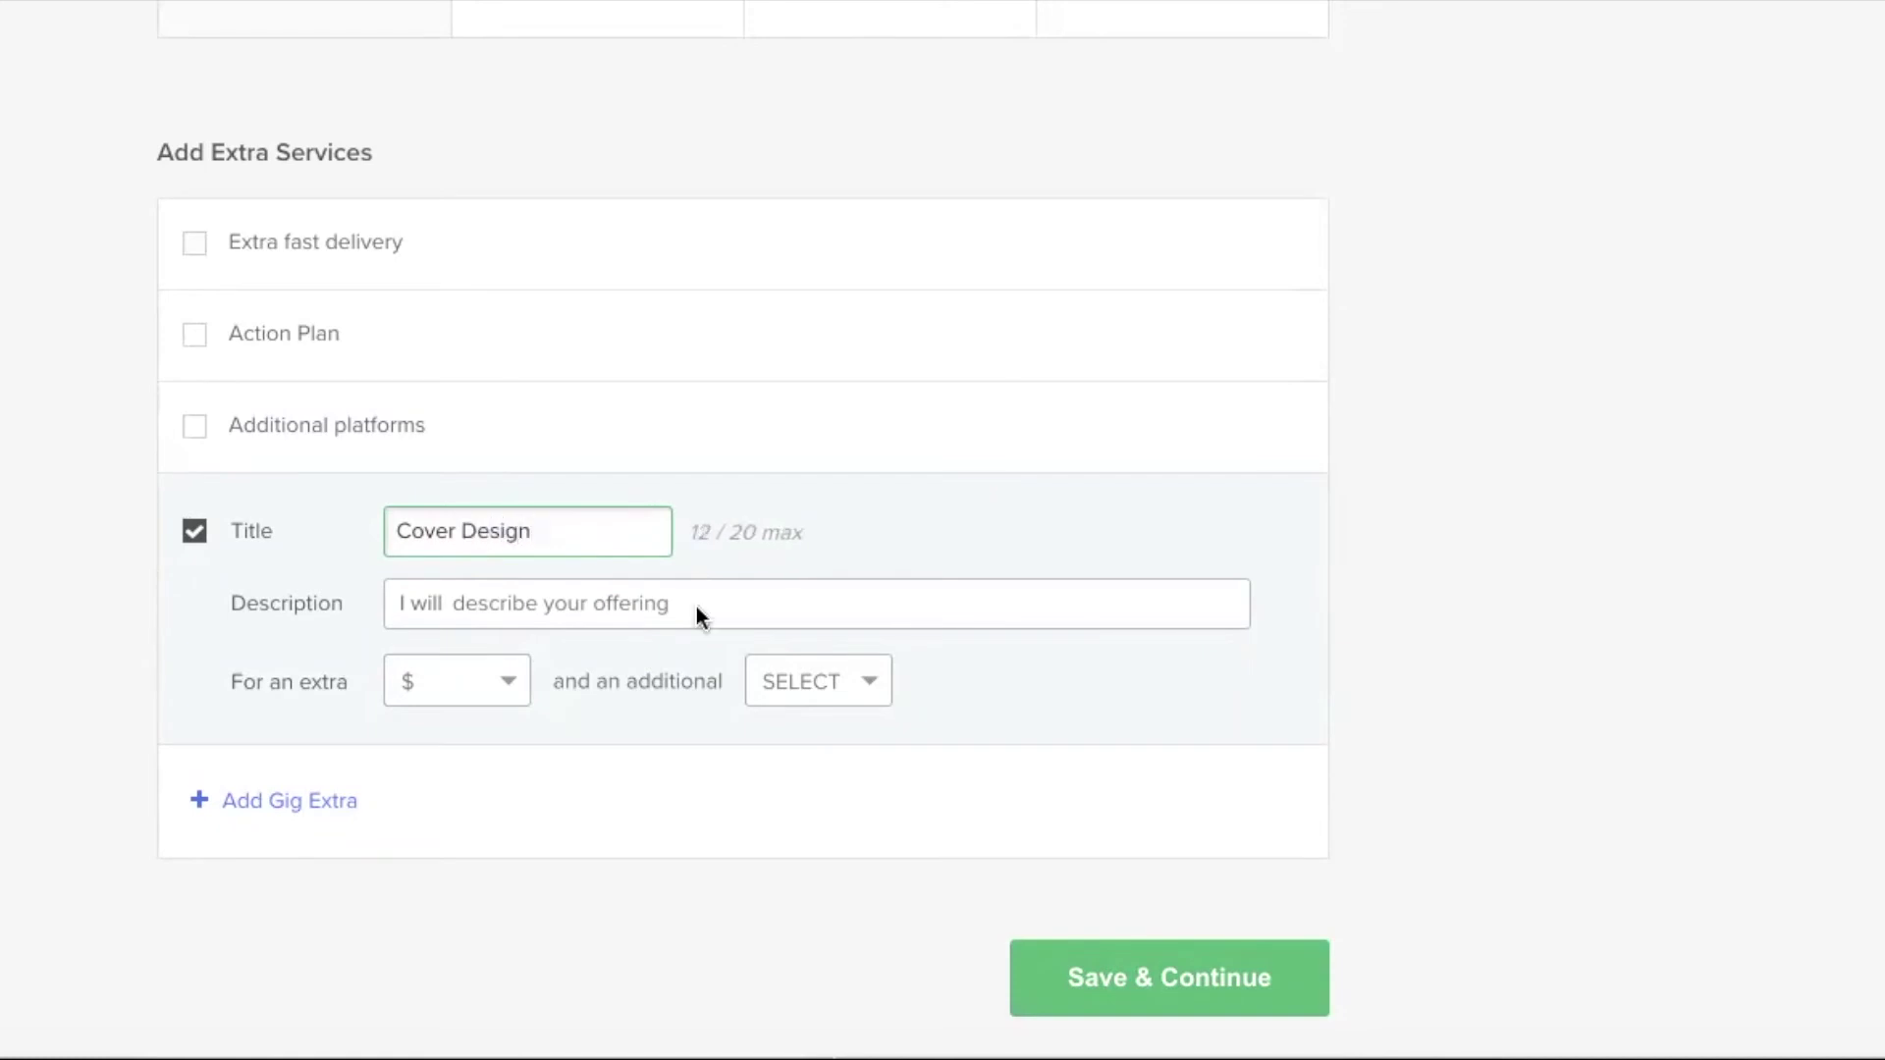
pyautogui.click(607, 618)
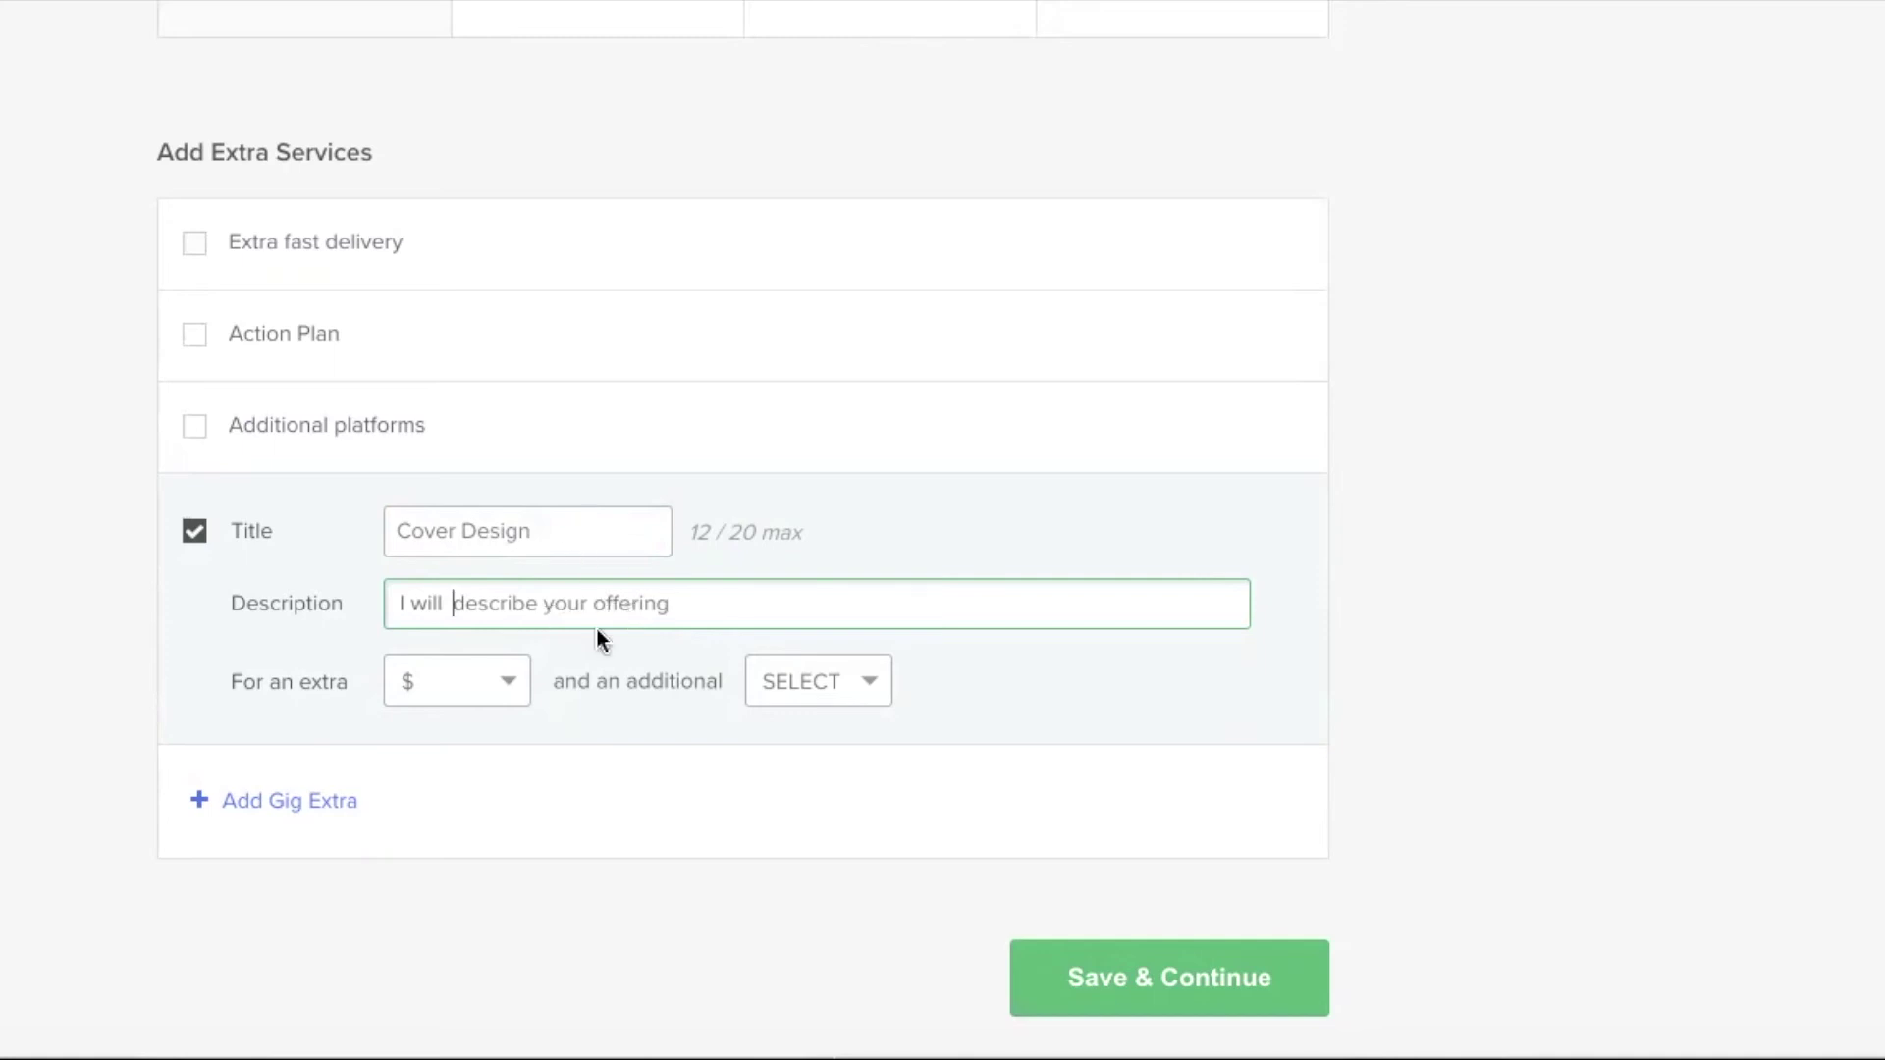
# Price the Cover Design extra at $5 with no additional delivery time.
pyautogui.click(501, 685)
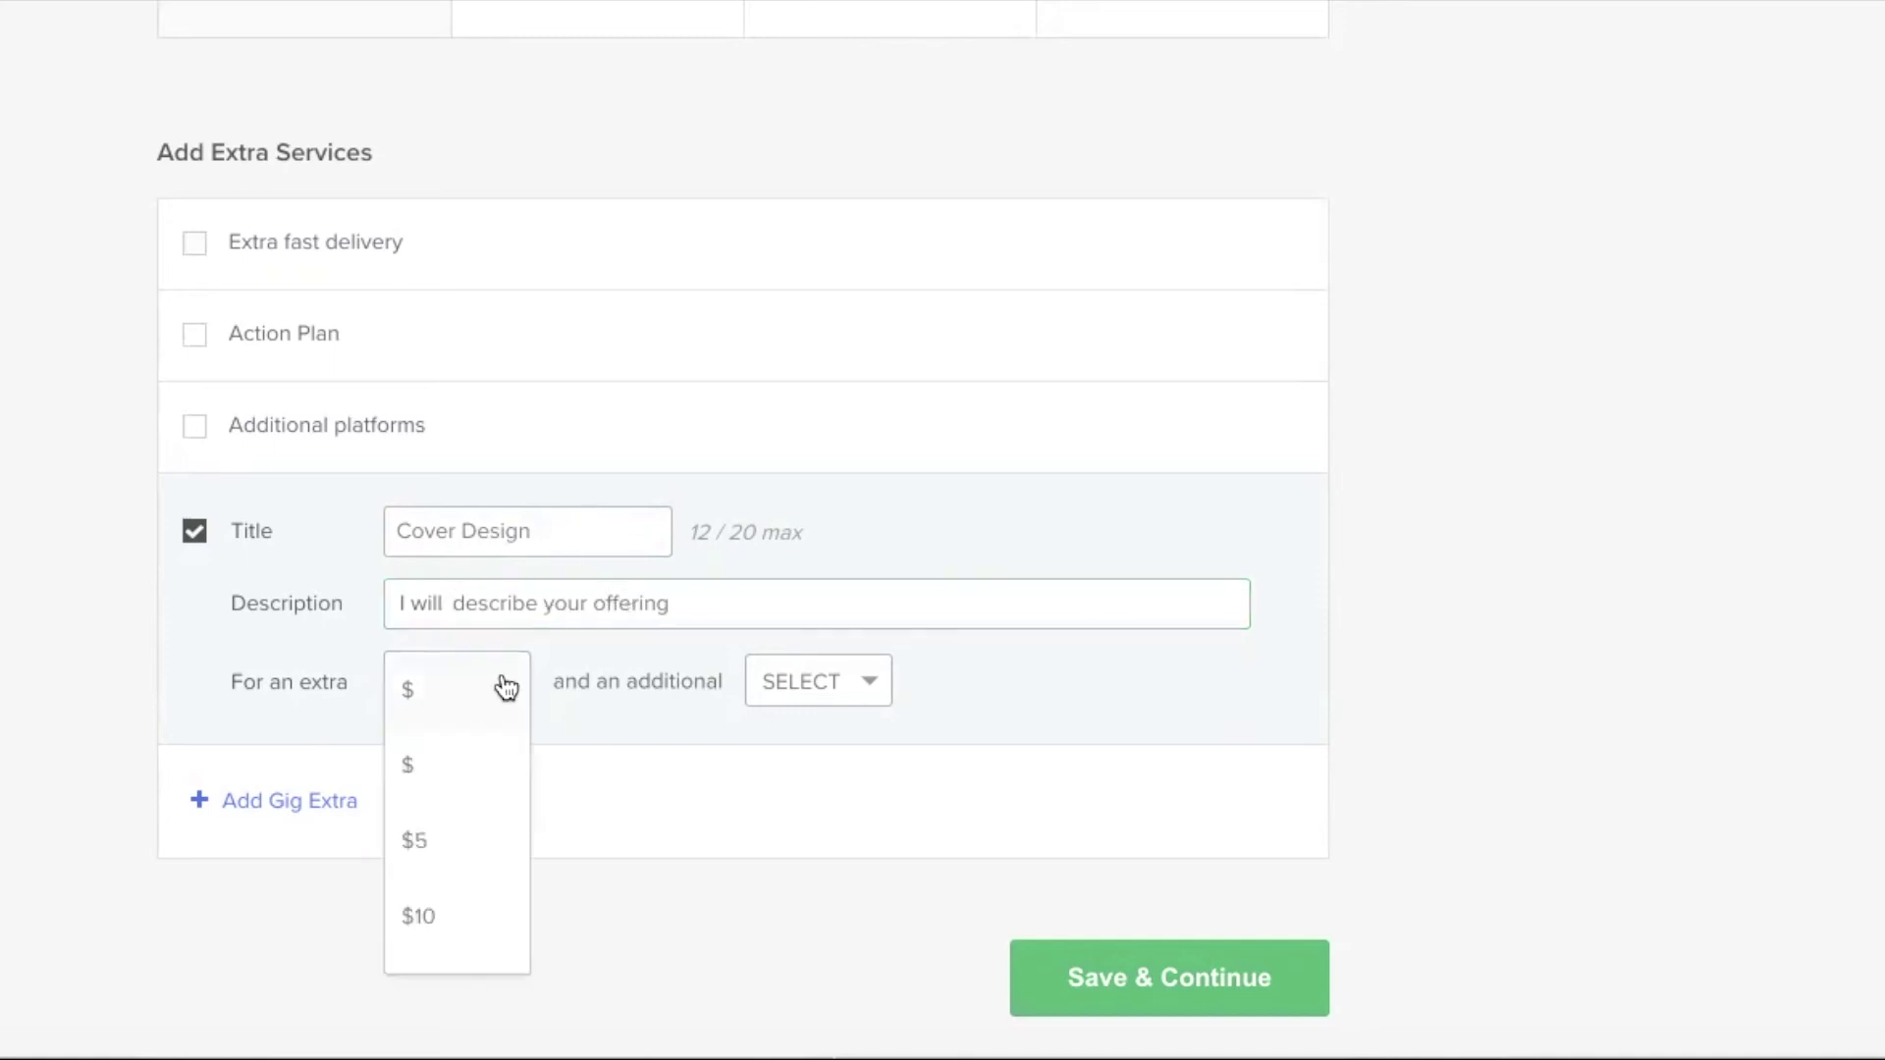
pyautogui.click(471, 866)
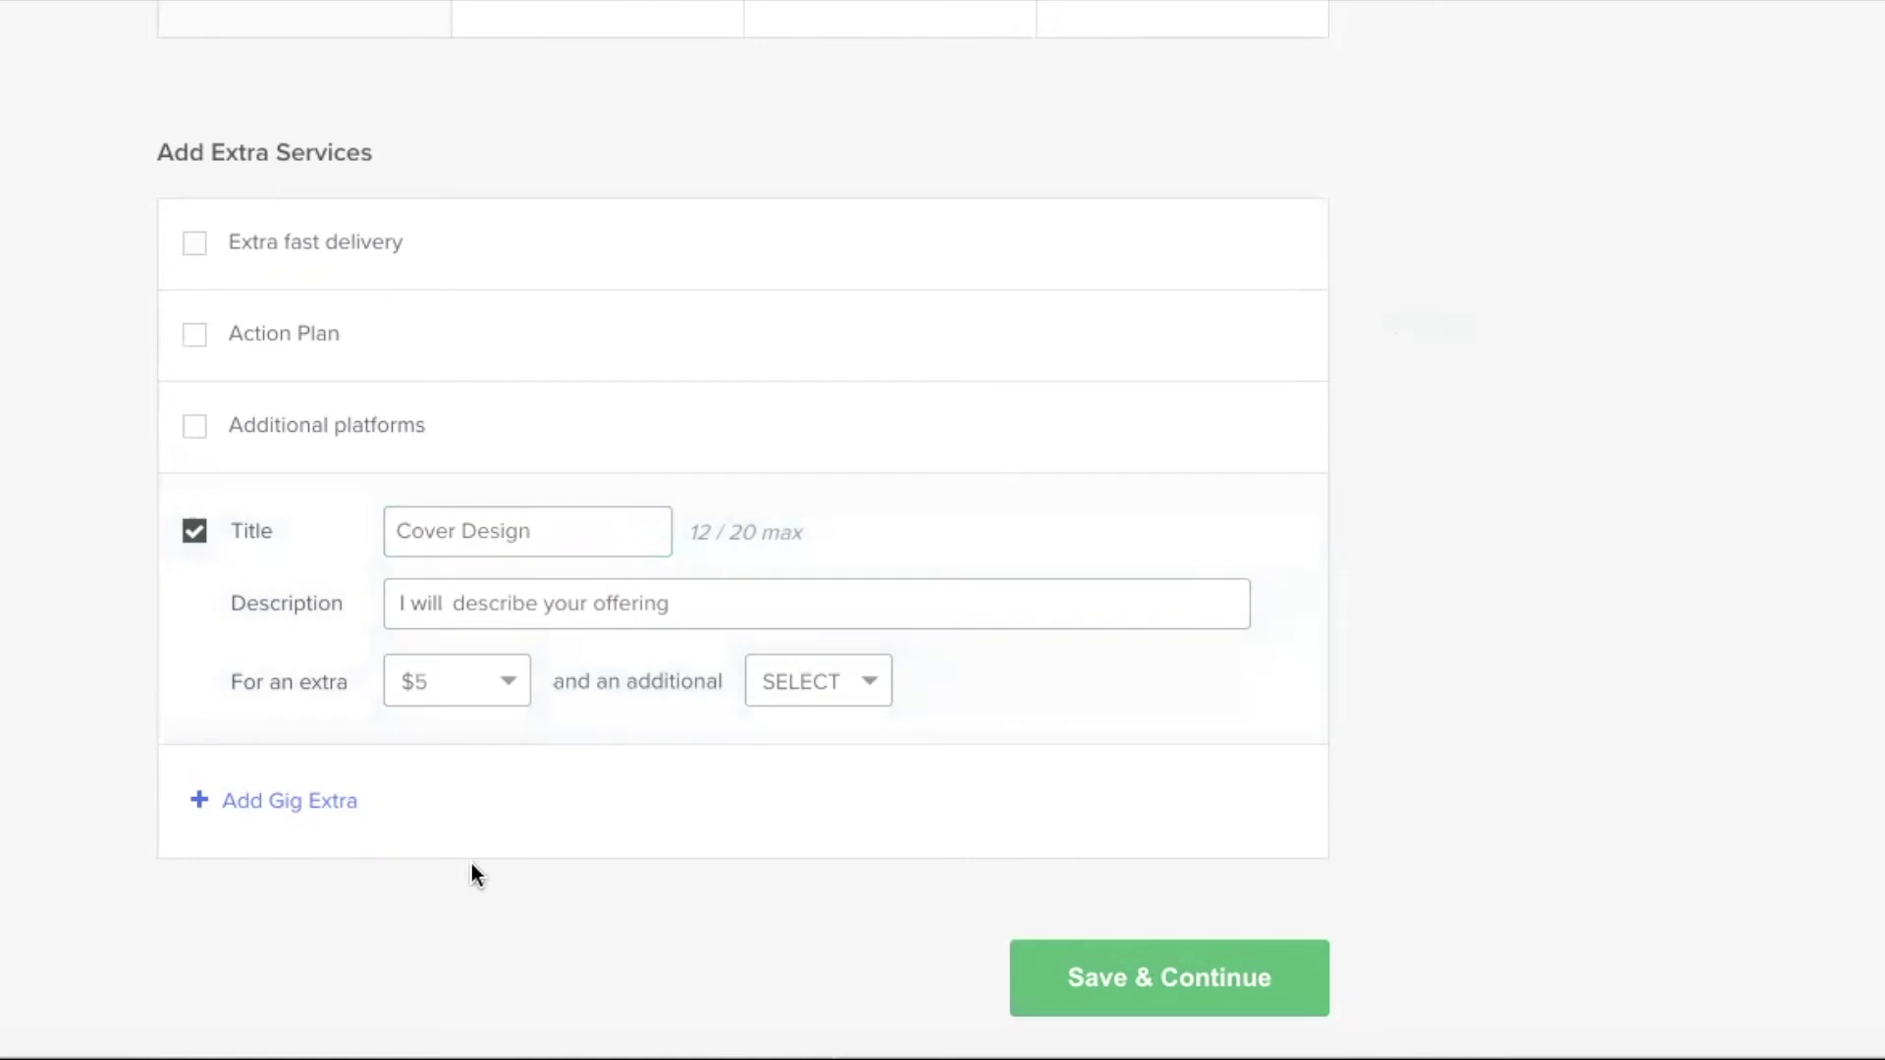
pyautogui.click(844, 699)
pyautogui.click(830, 847)
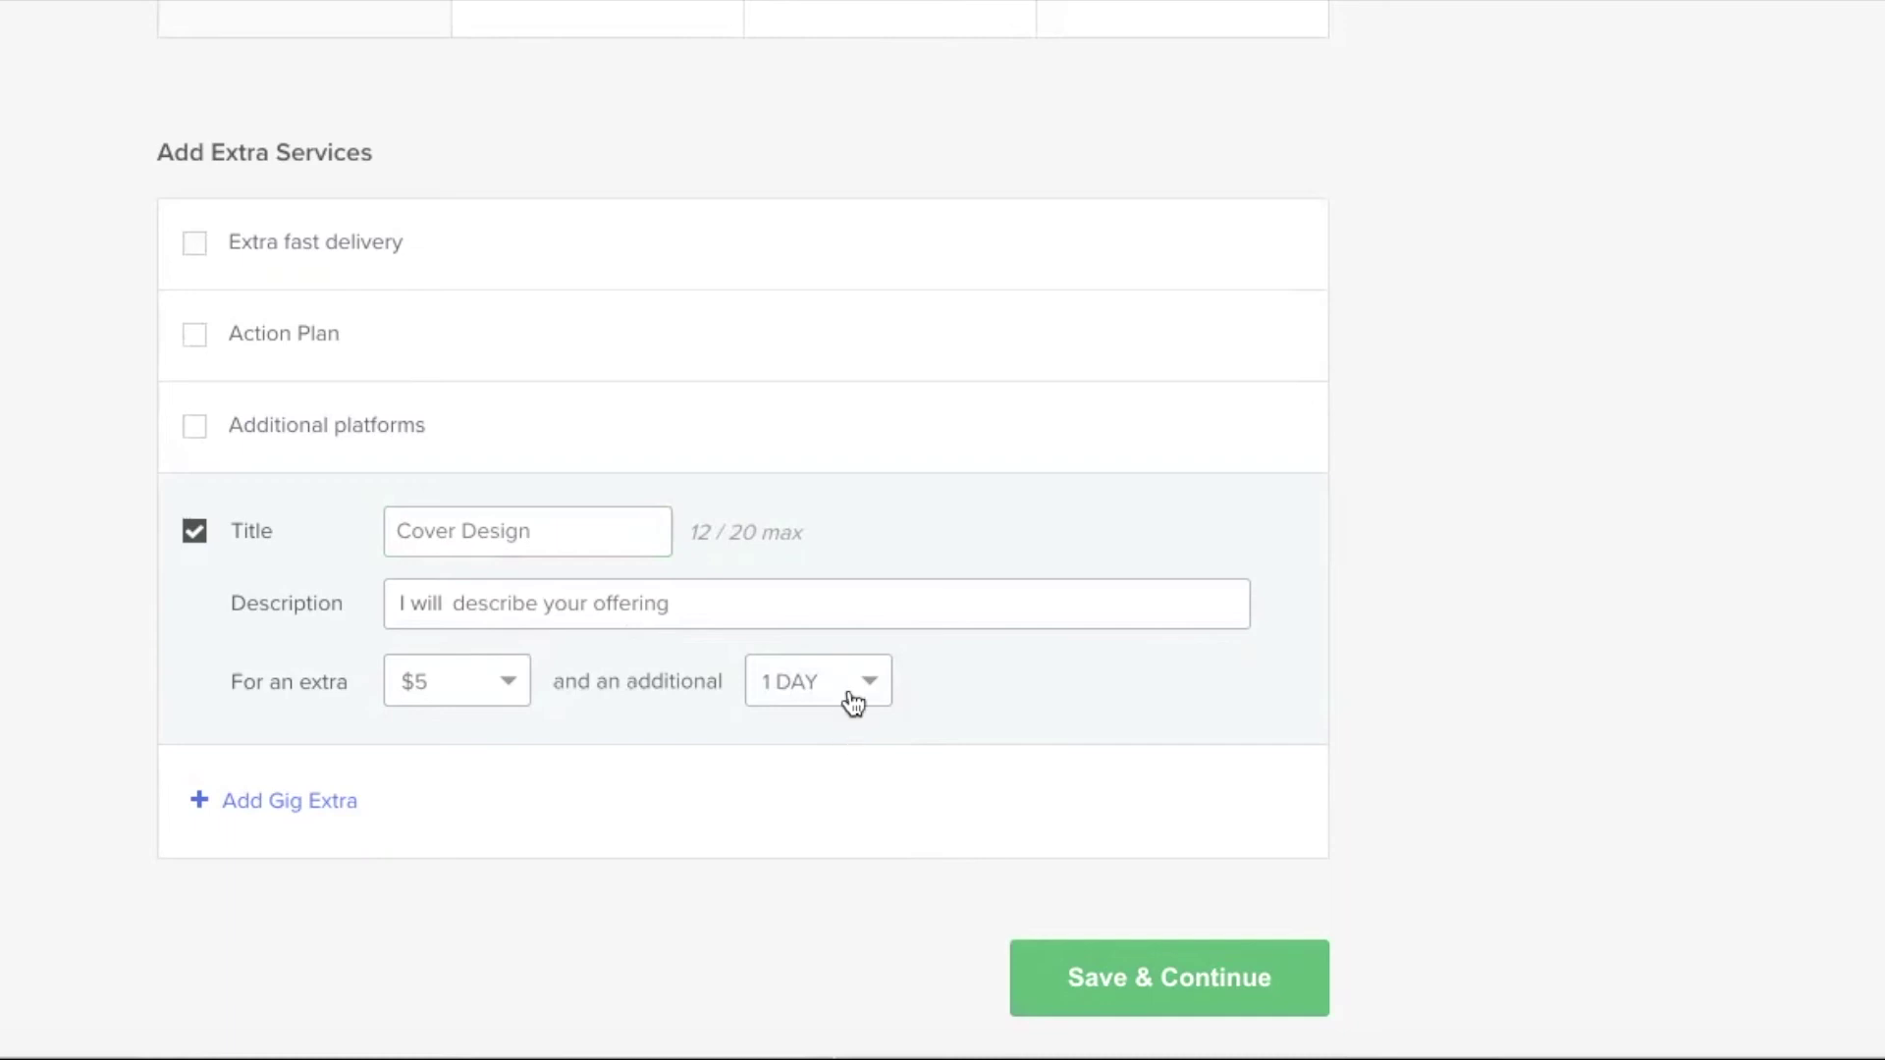
pyautogui.click(853, 703)
pyautogui.click(839, 786)
# Deselect the Cover Design extra, then save the pricing and continue to the gig description.
pyautogui.click(193, 538)
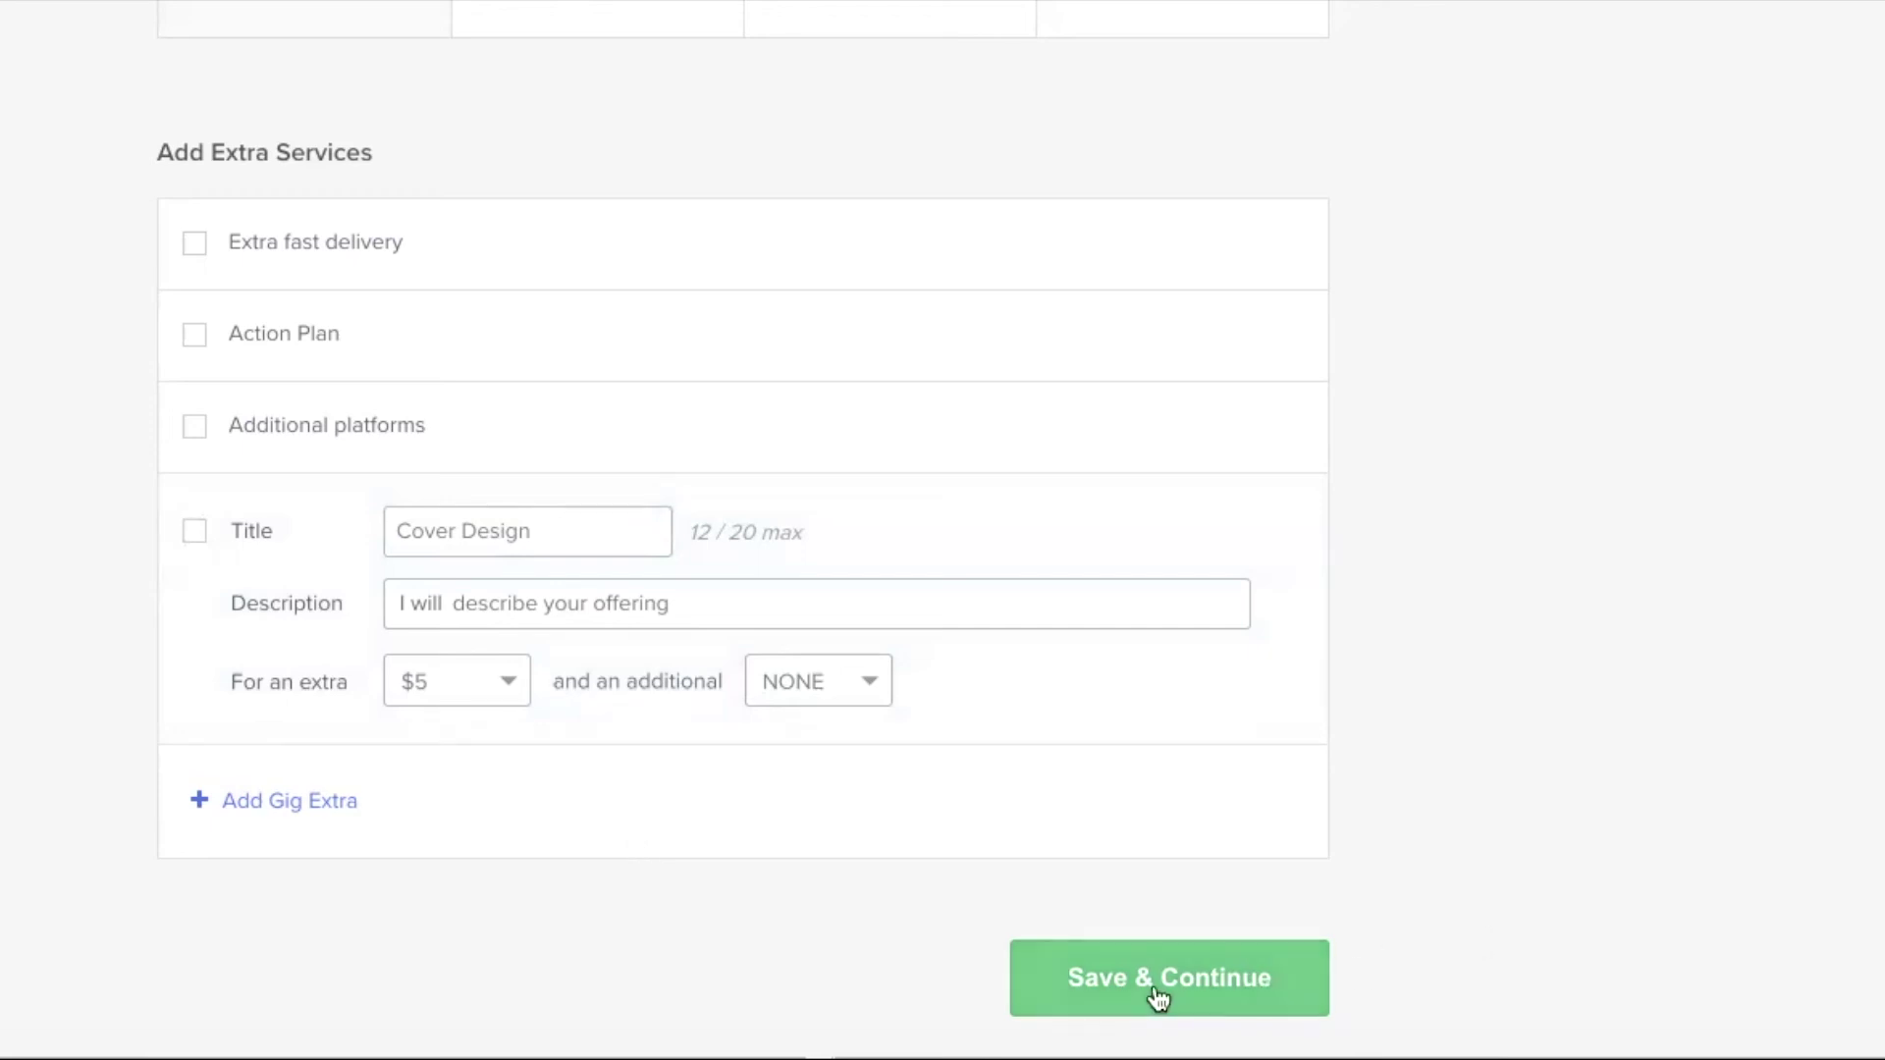
pyautogui.click(1233, 987)
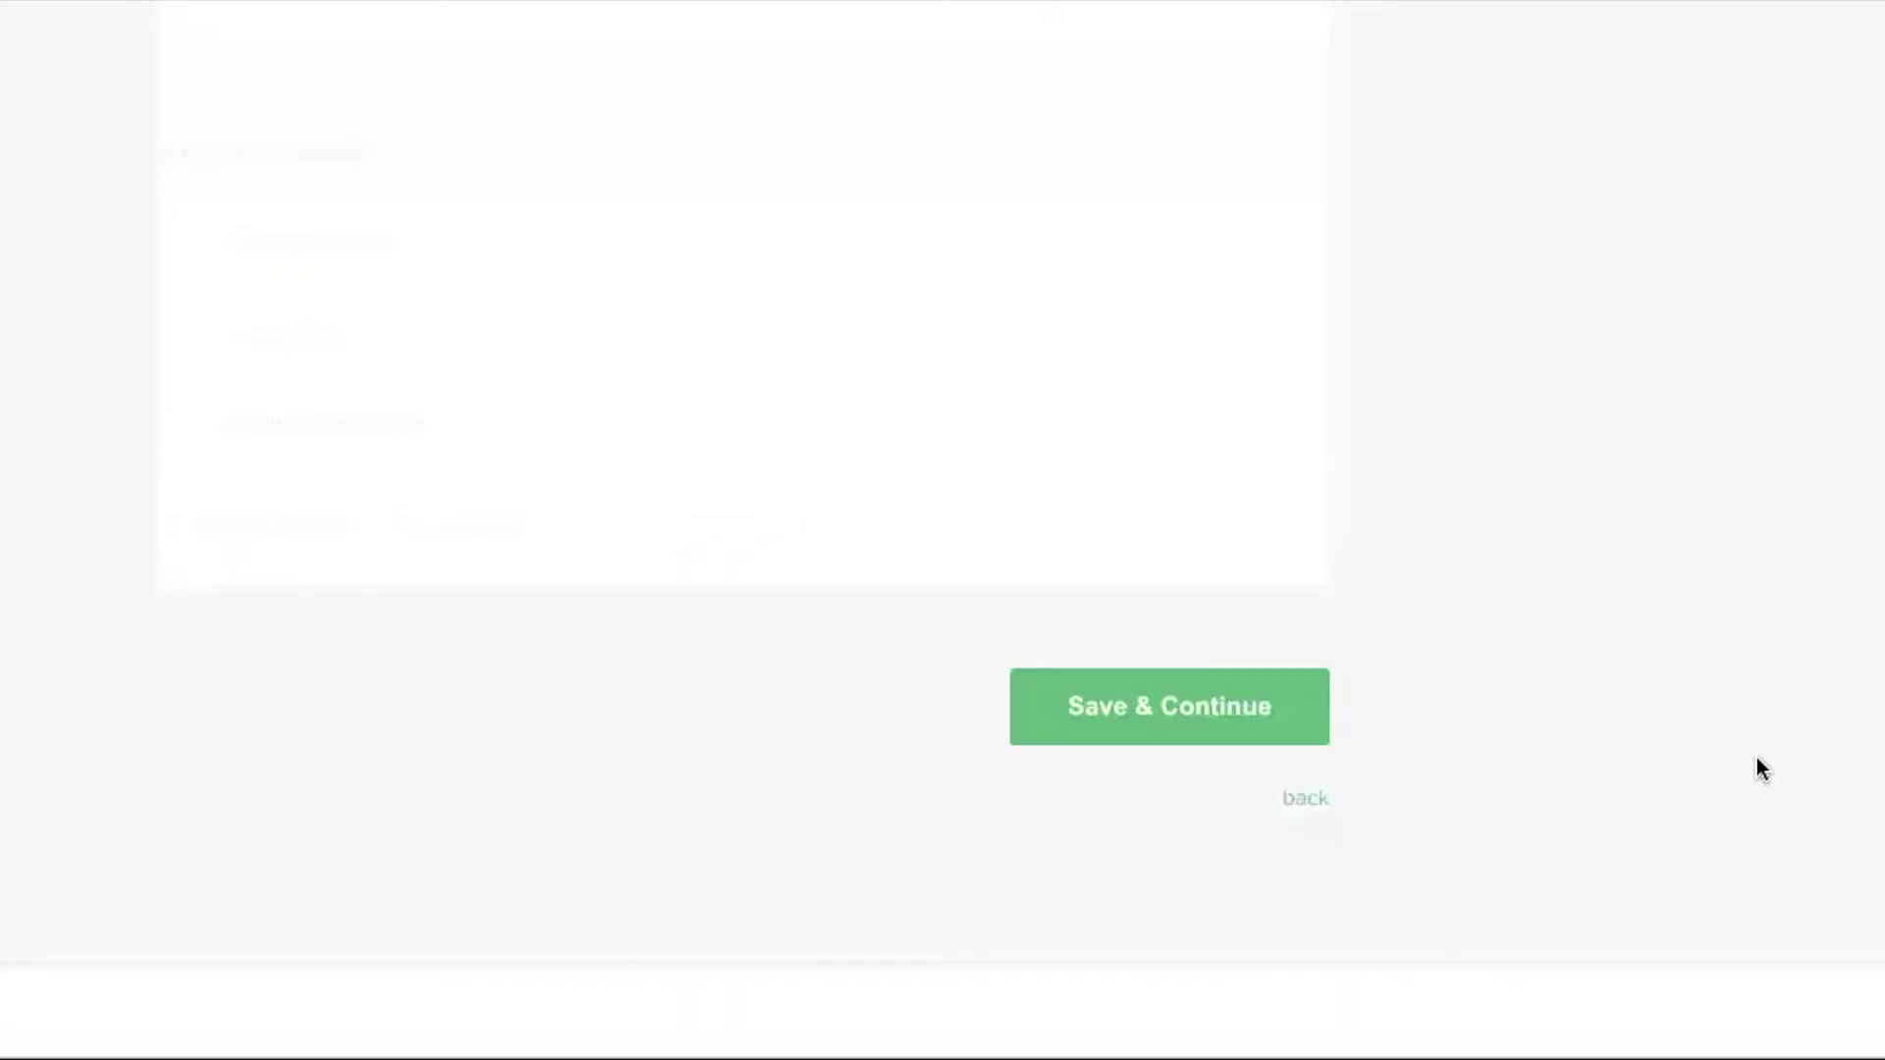
# Start the gig description with the outline line "Question / Problem / Opportunity", correcting the misspelled word.
pyautogui.scroll(-1, 2, 704)
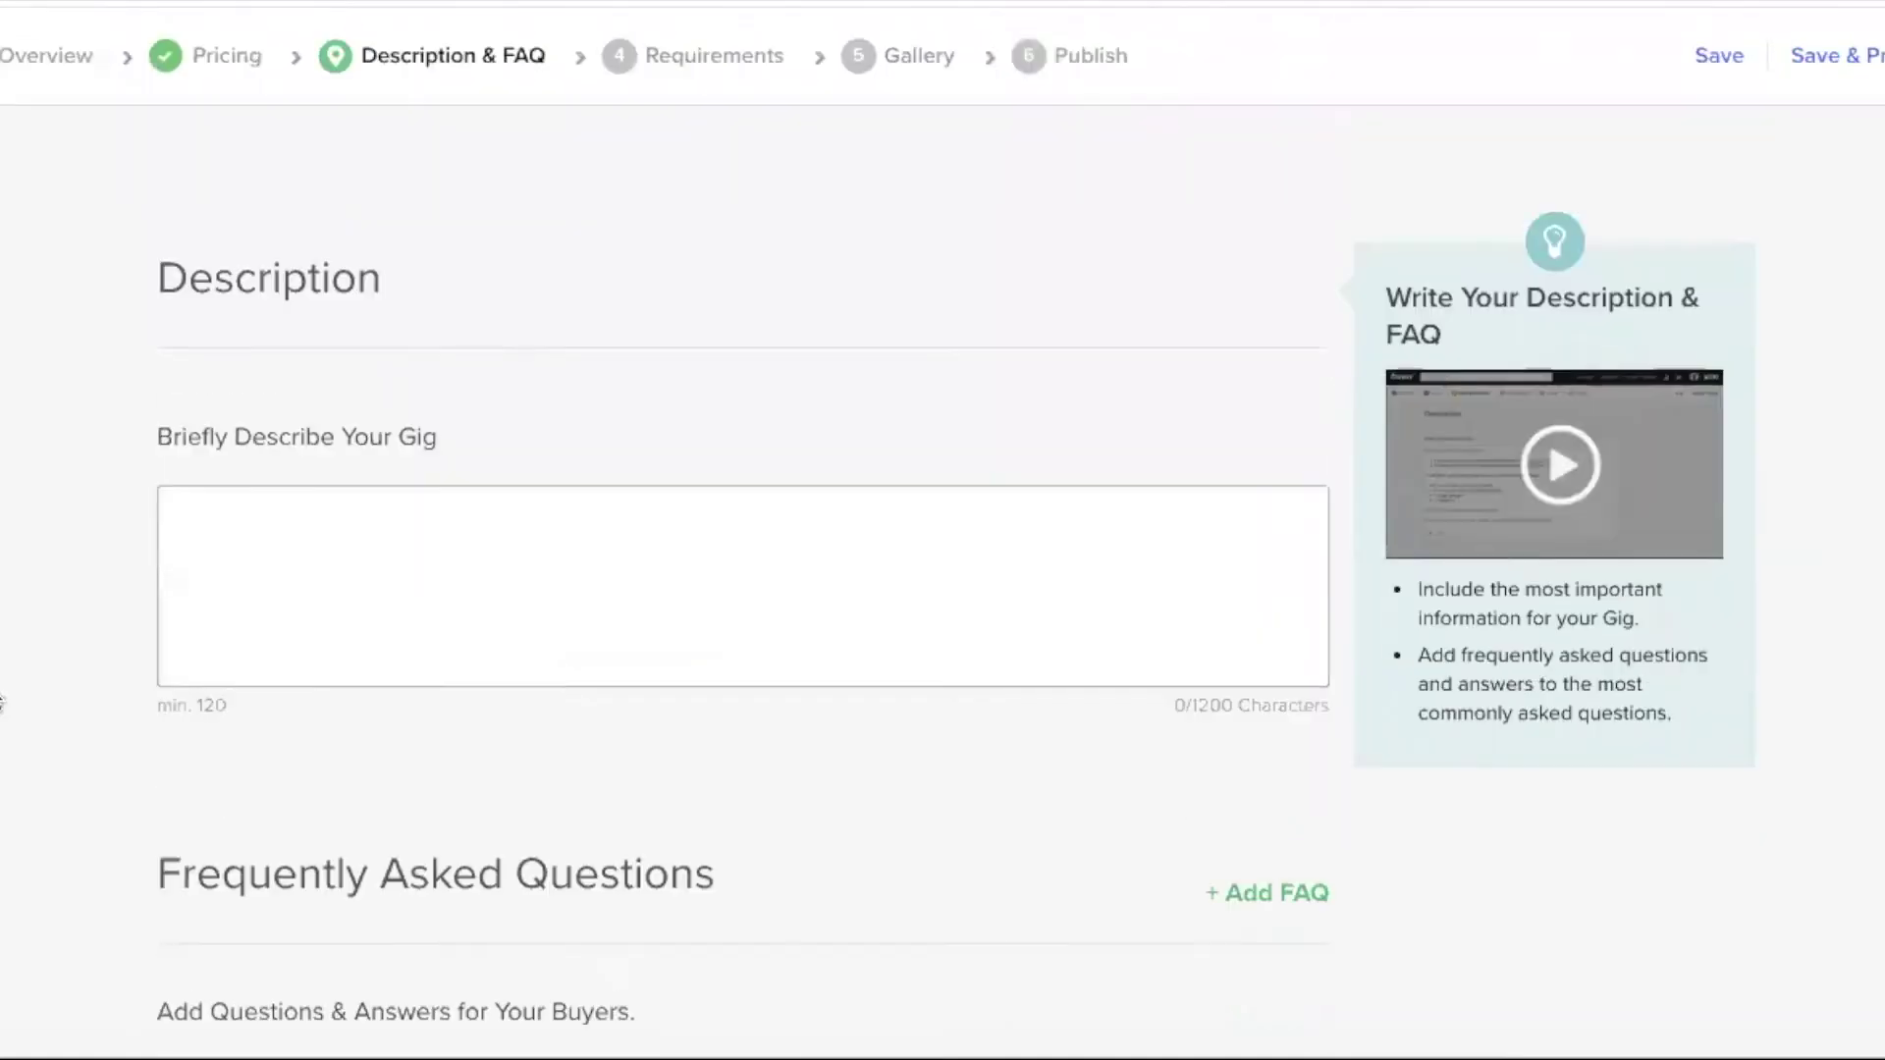
pyautogui.scroll(-1, 2, 703)
pyautogui.click(424, 445)
pyautogui.click(424, 444)
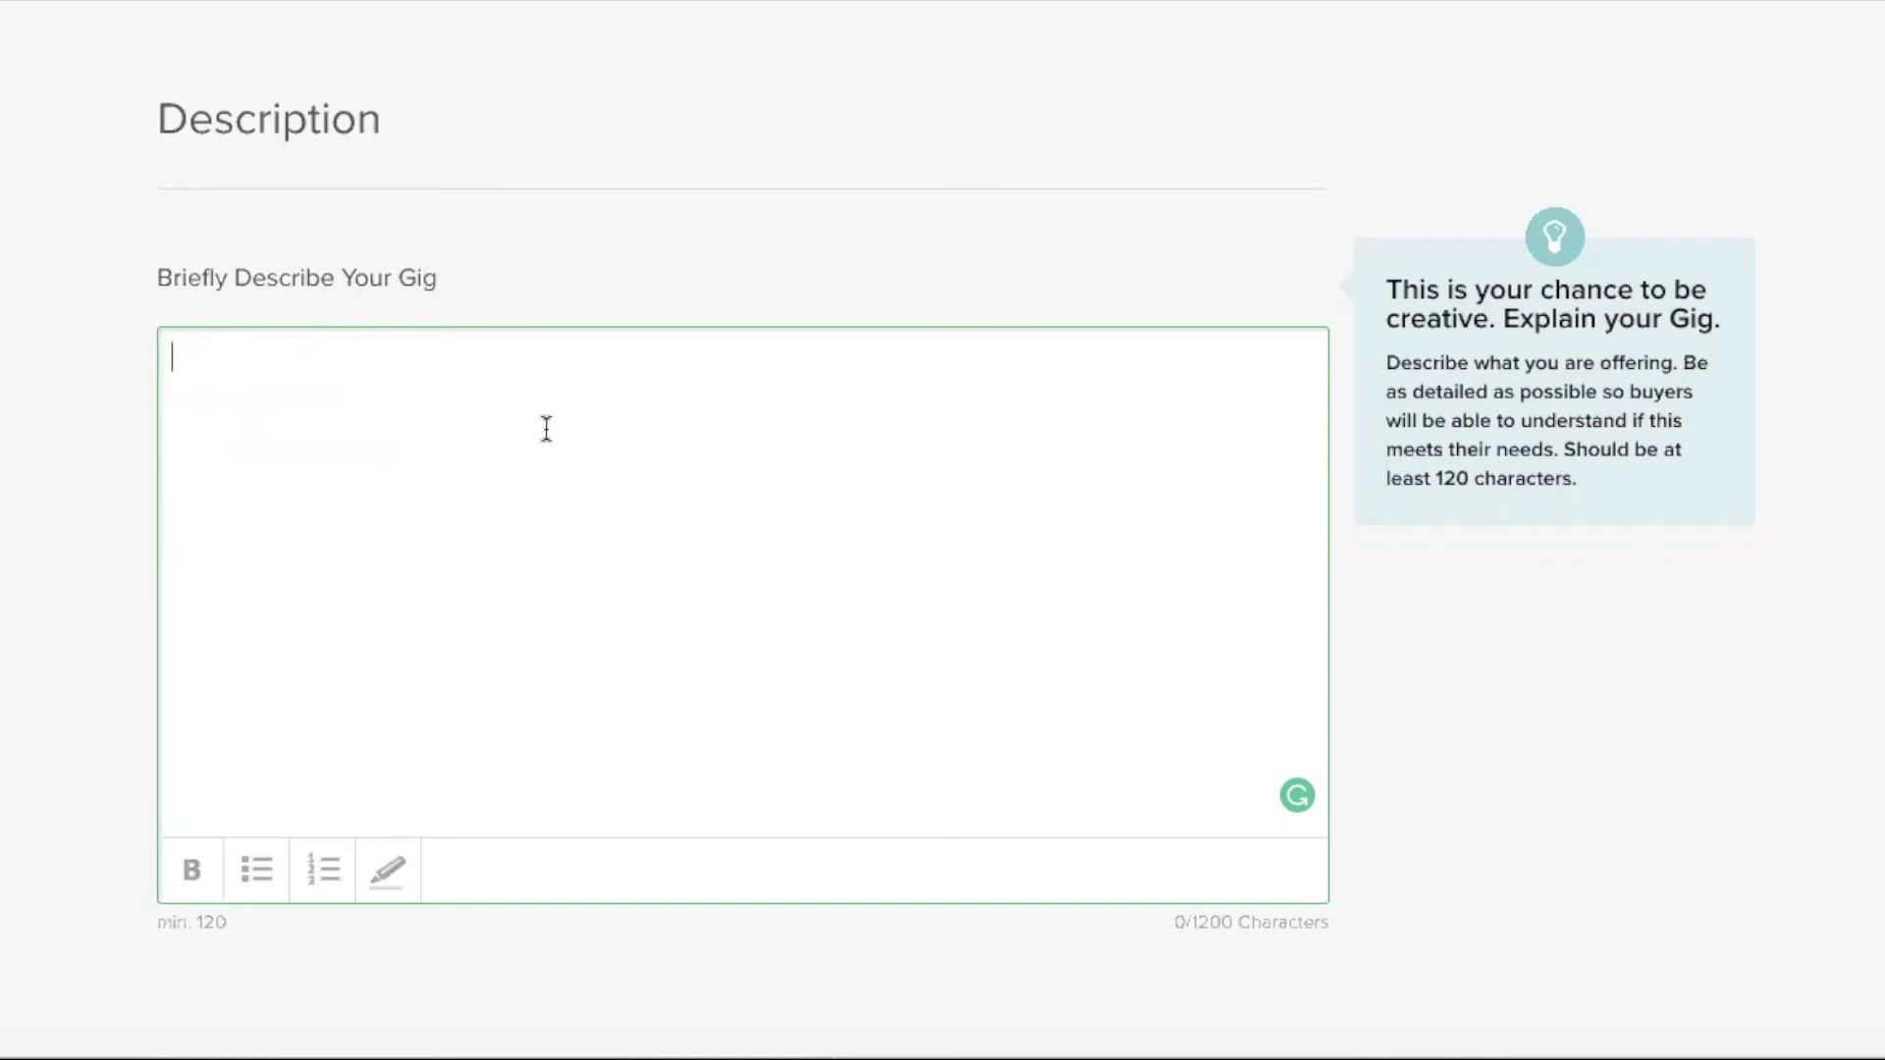
pyautogui.write('Question / Prp')
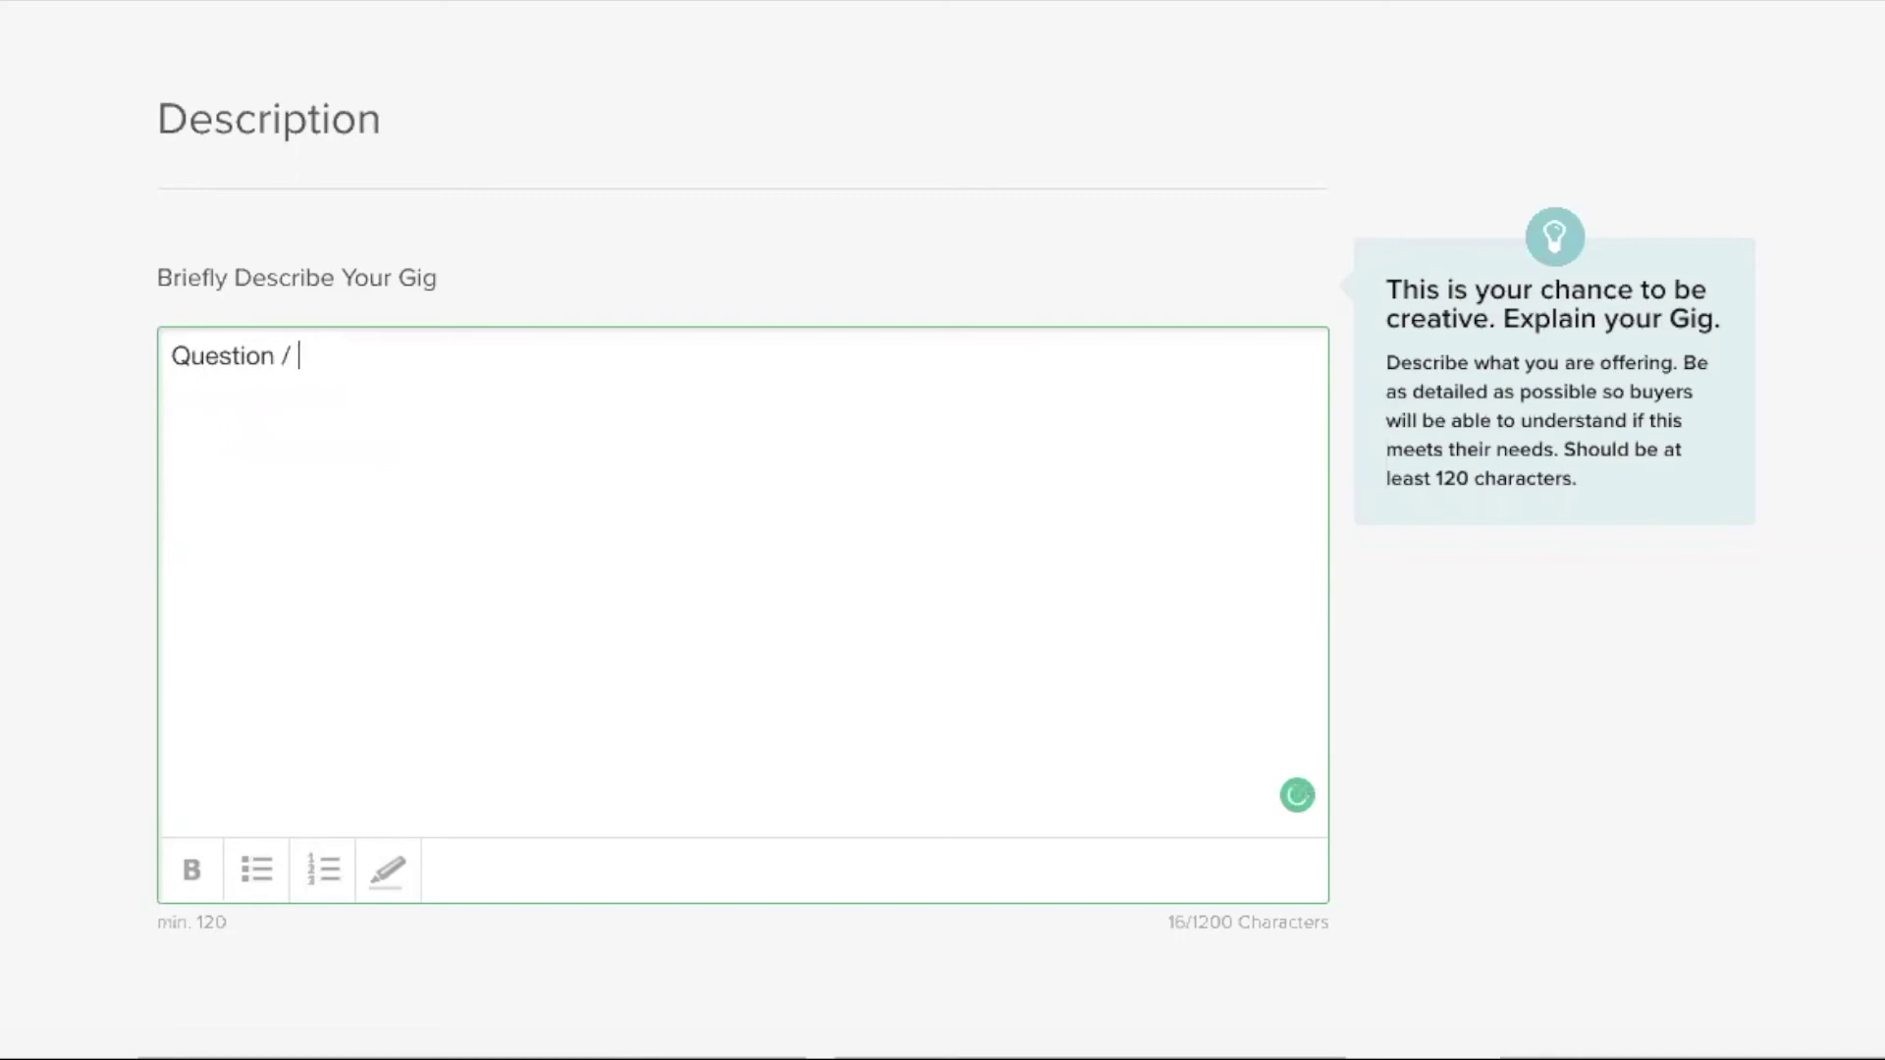
pyautogui.write('blem')
pyautogui.click(324, 356)
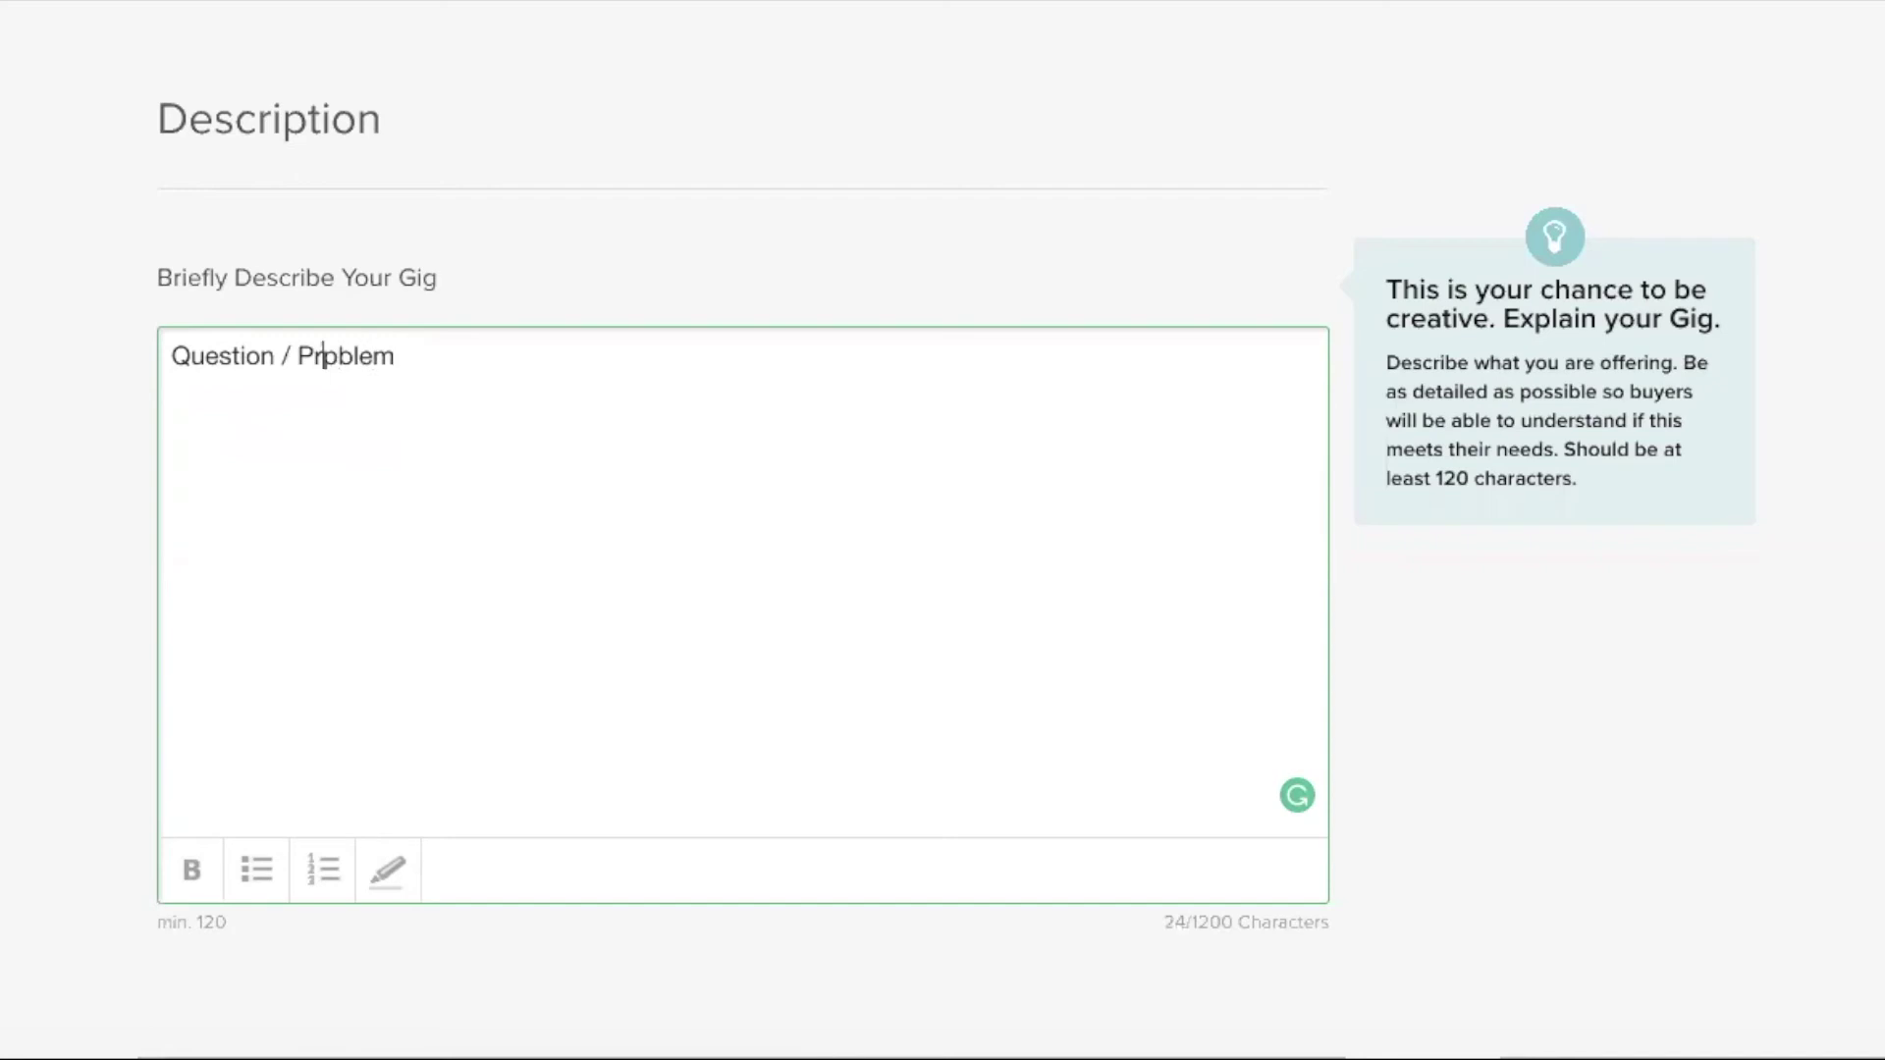
pyautogui.press('Delete')
pyautogui.write('o')
pyautogui.click(504, 355)
pyautogui.write('/')
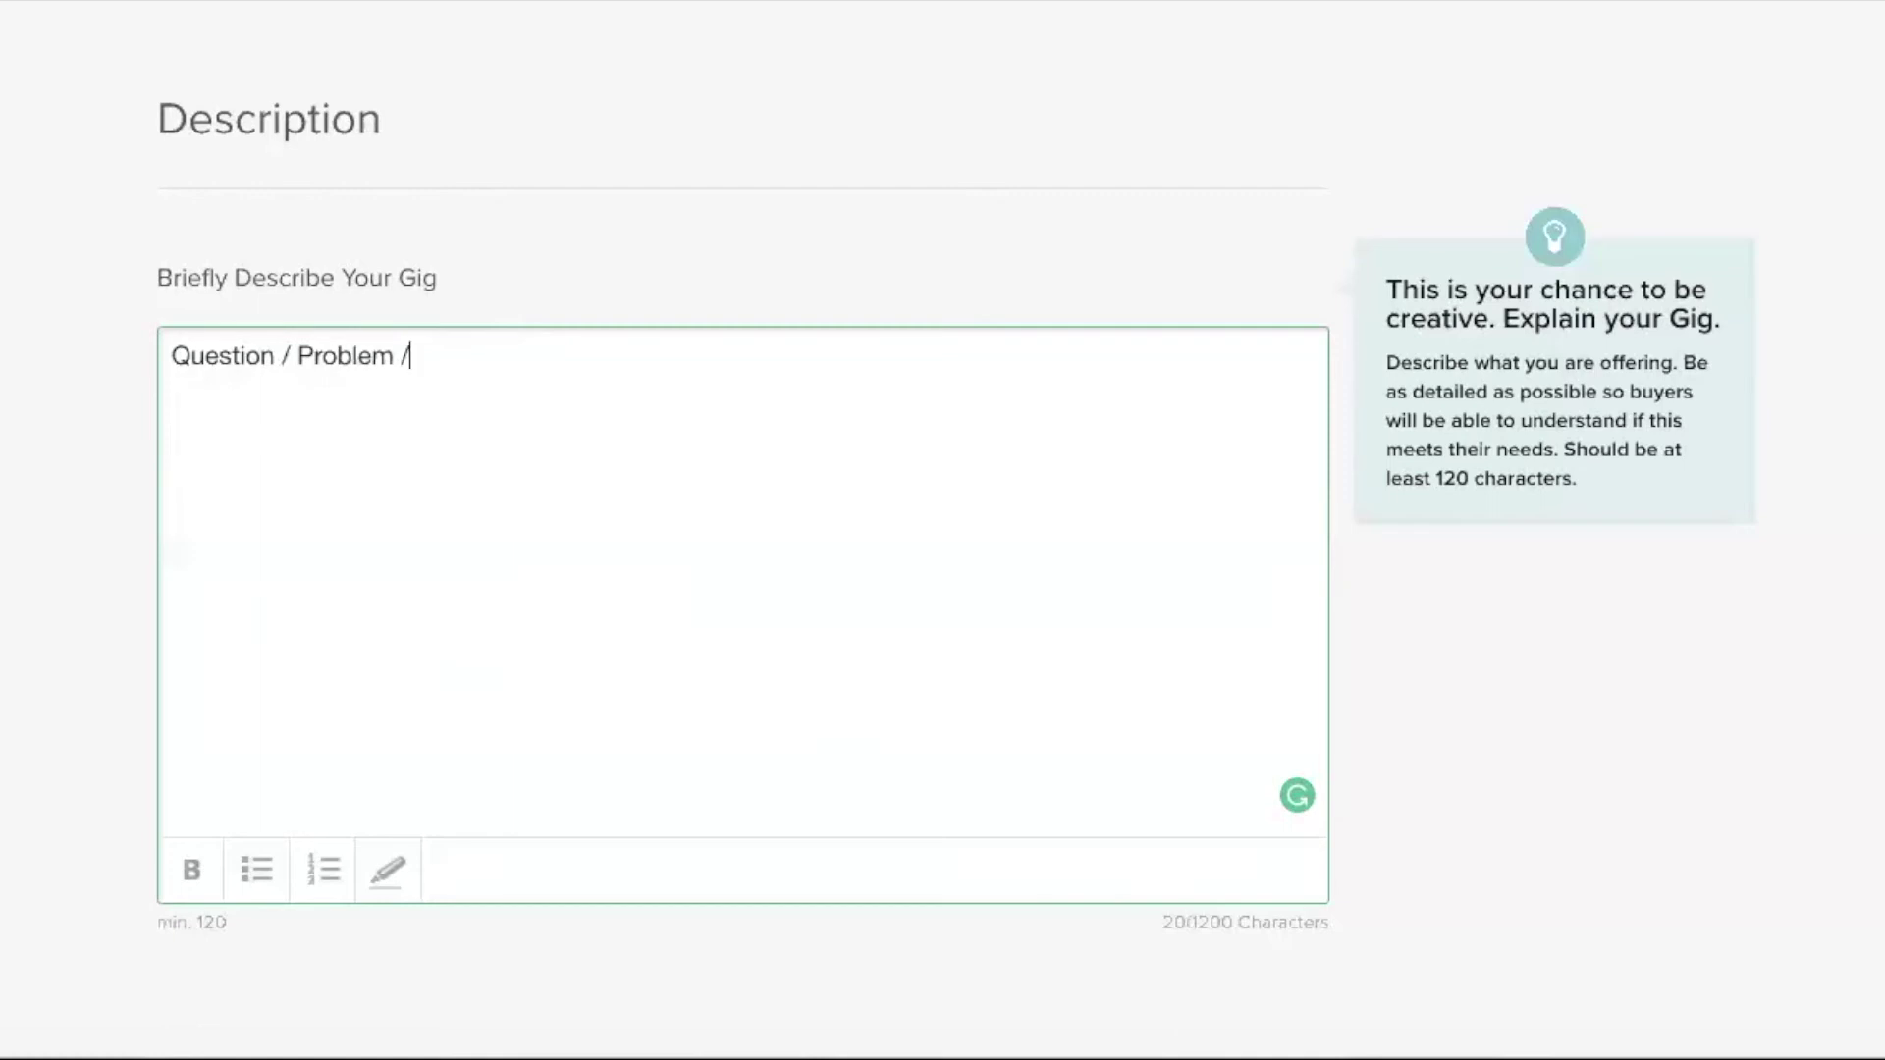
pyautogui.write(' Opportunity')
# Add "Introduction" and "Experience" as separate sections of the description outline, spaced by blank lines.
pyautogui.press('Return')
pyautogui.press('Return')
pyautogui.write('Intr')
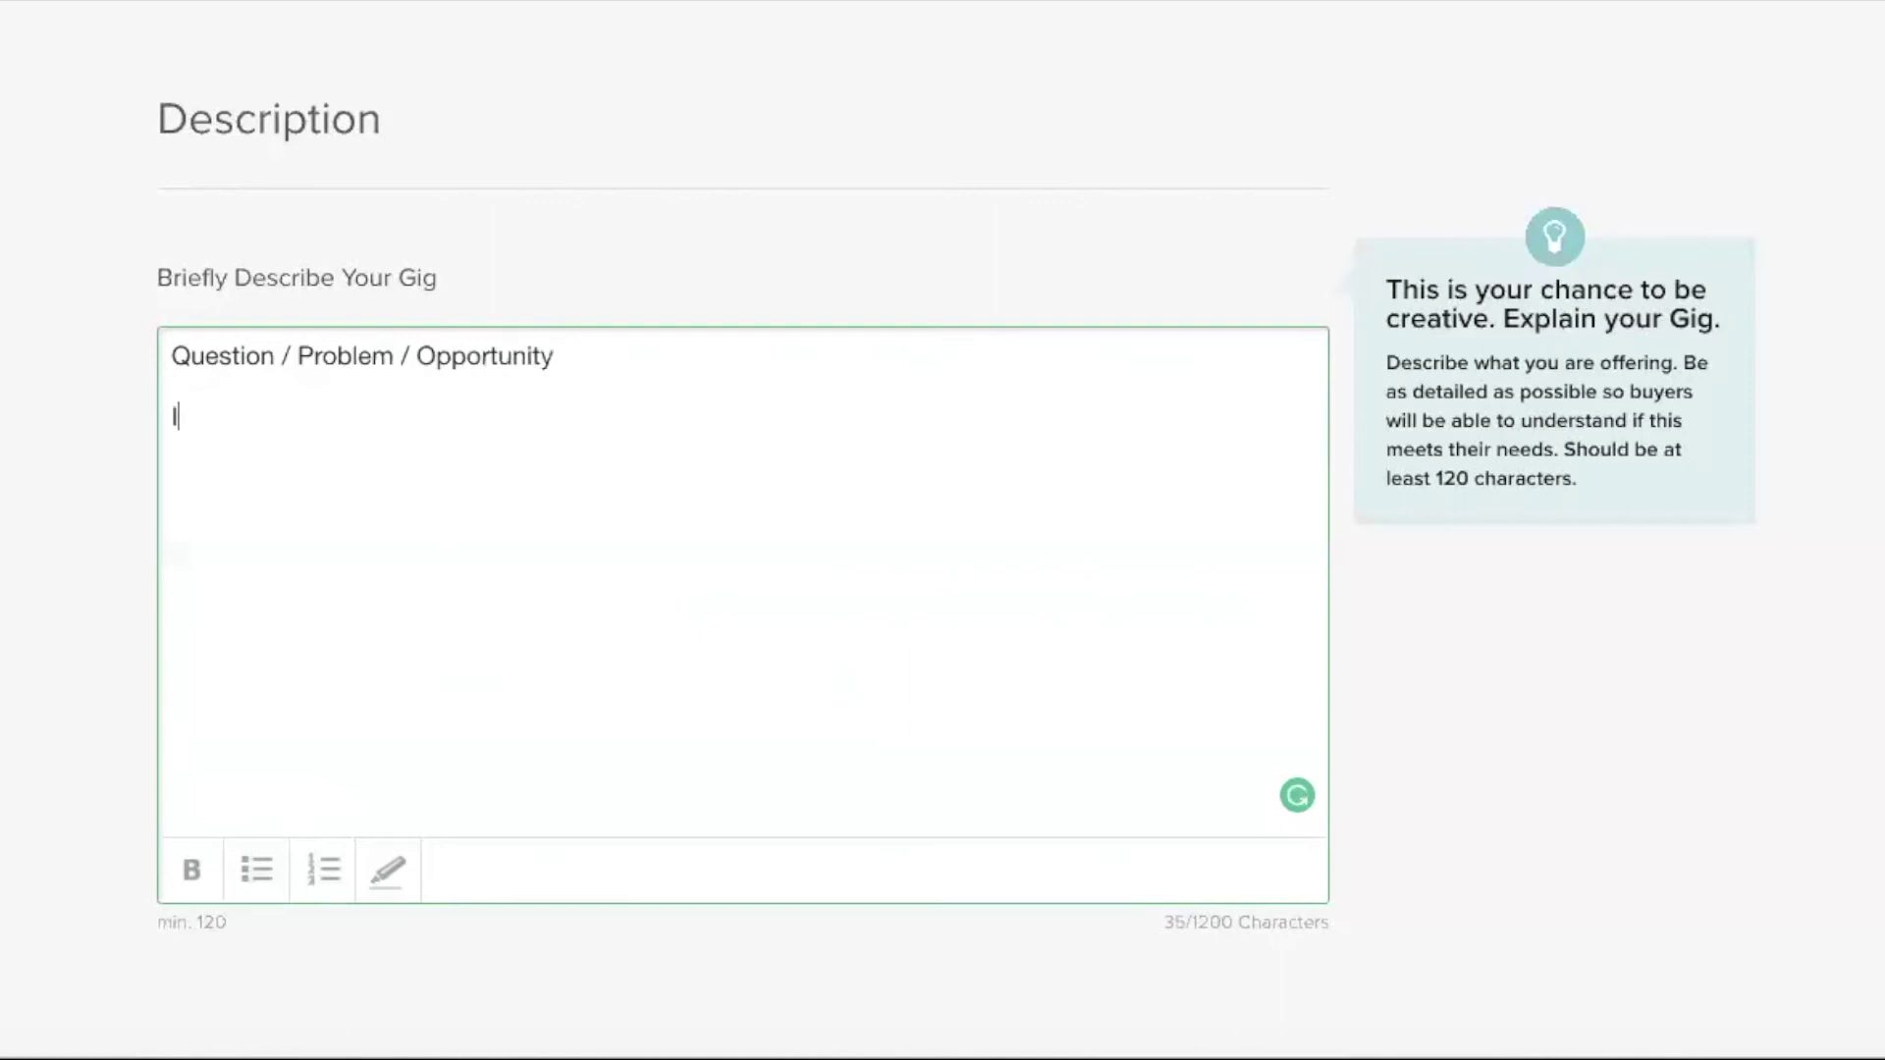
pyautogui.write('oduct')
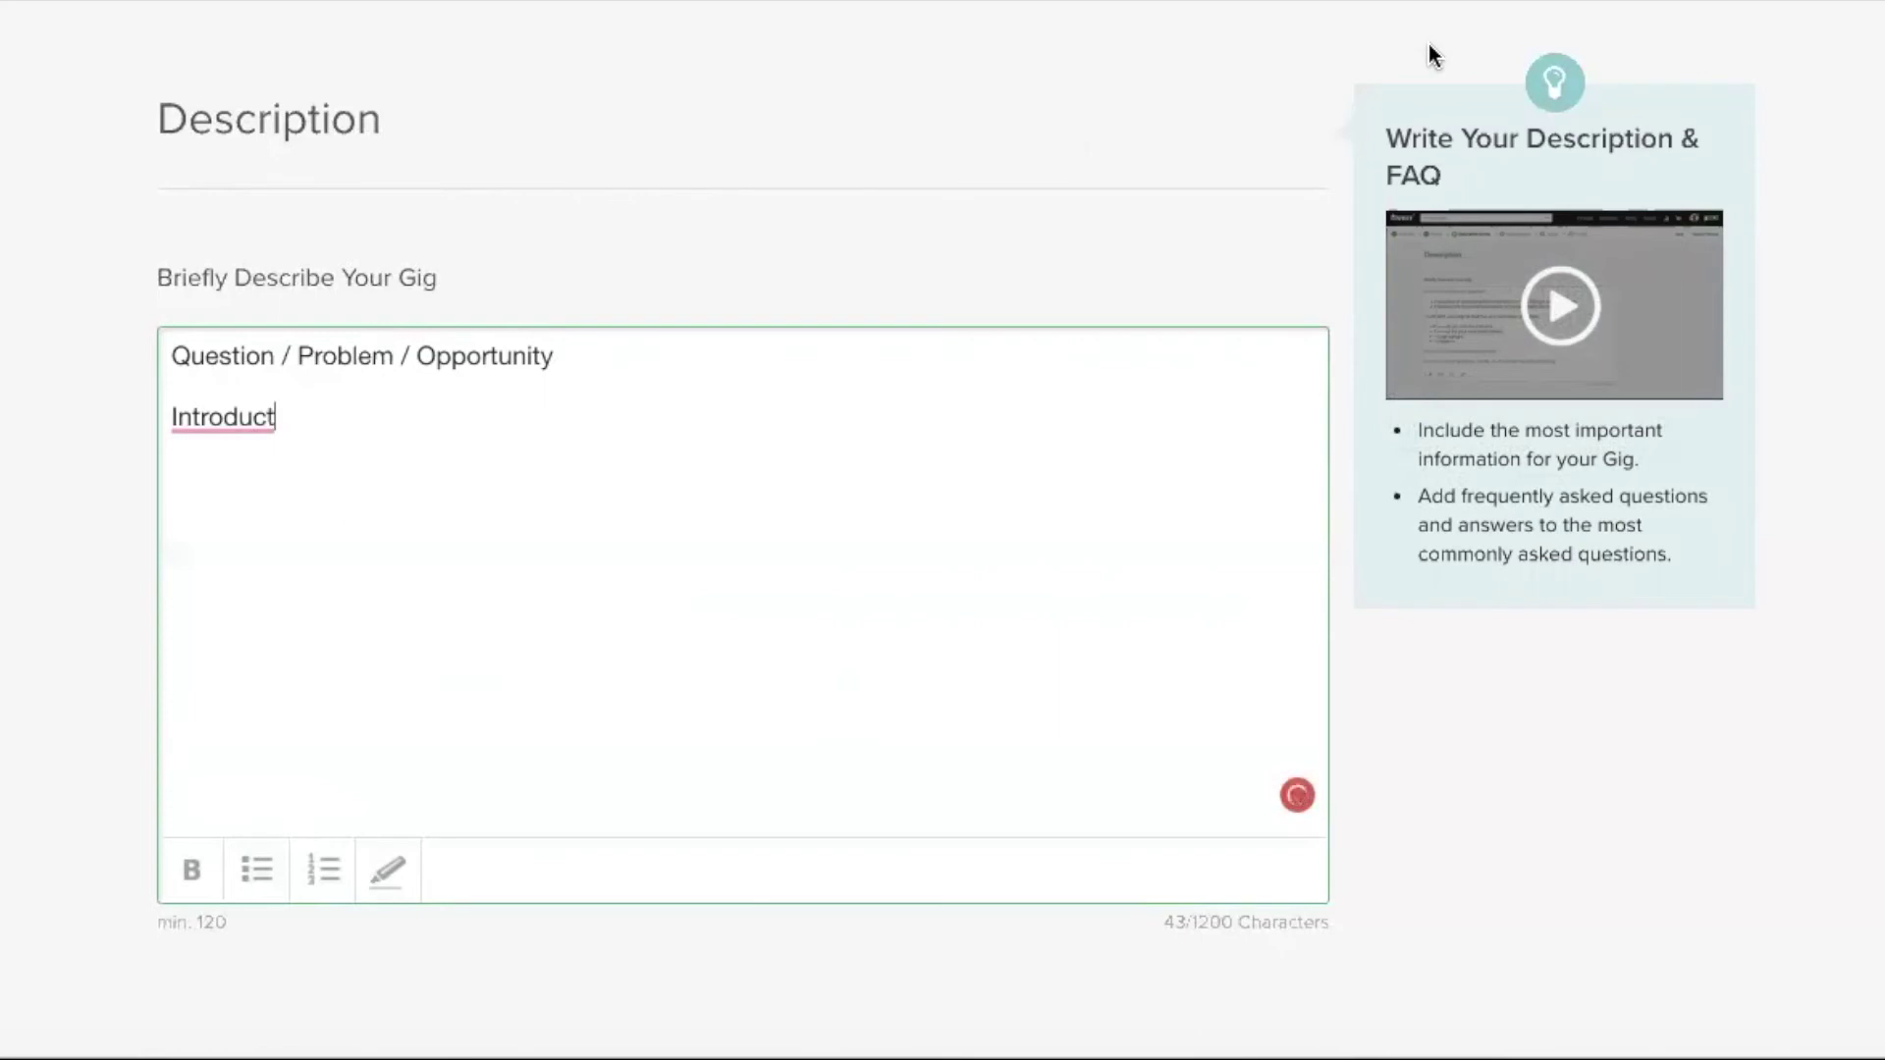
pyautogui.write('ion')
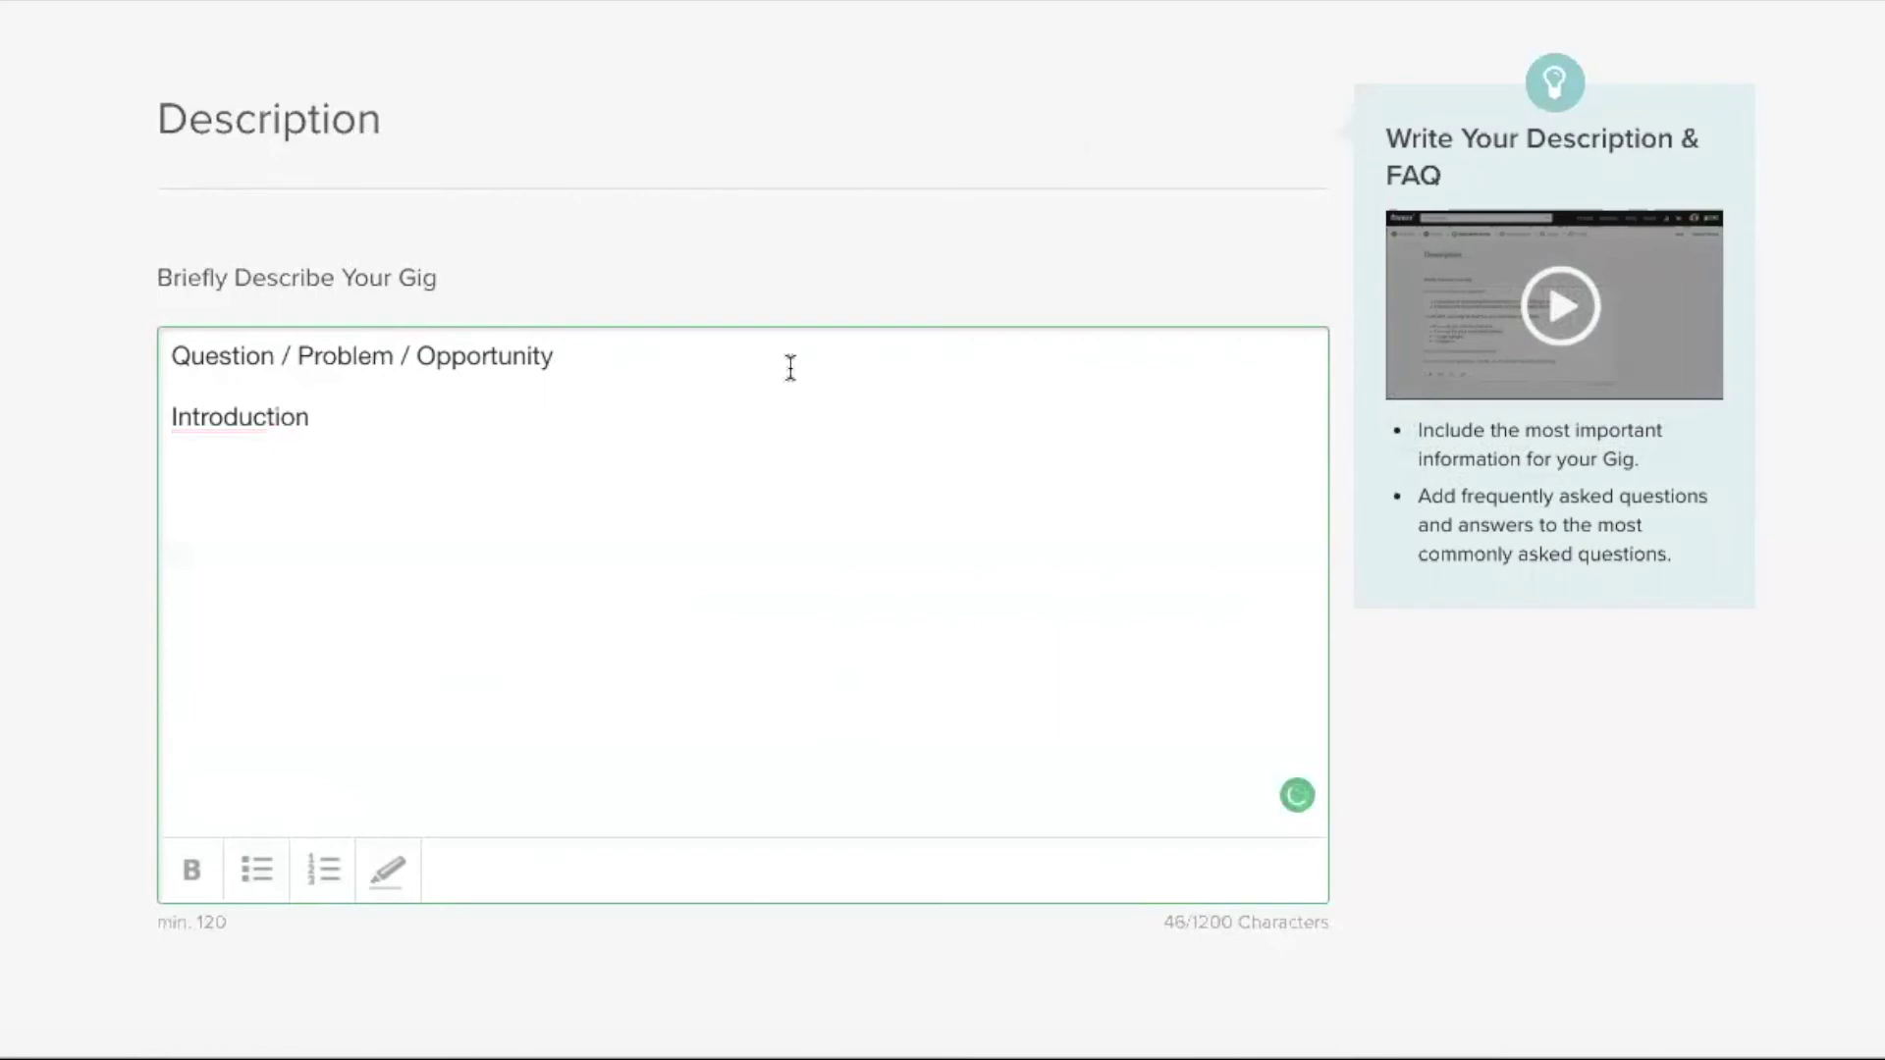
pyautogui.press('Return')
pyautogui.write('Experience')
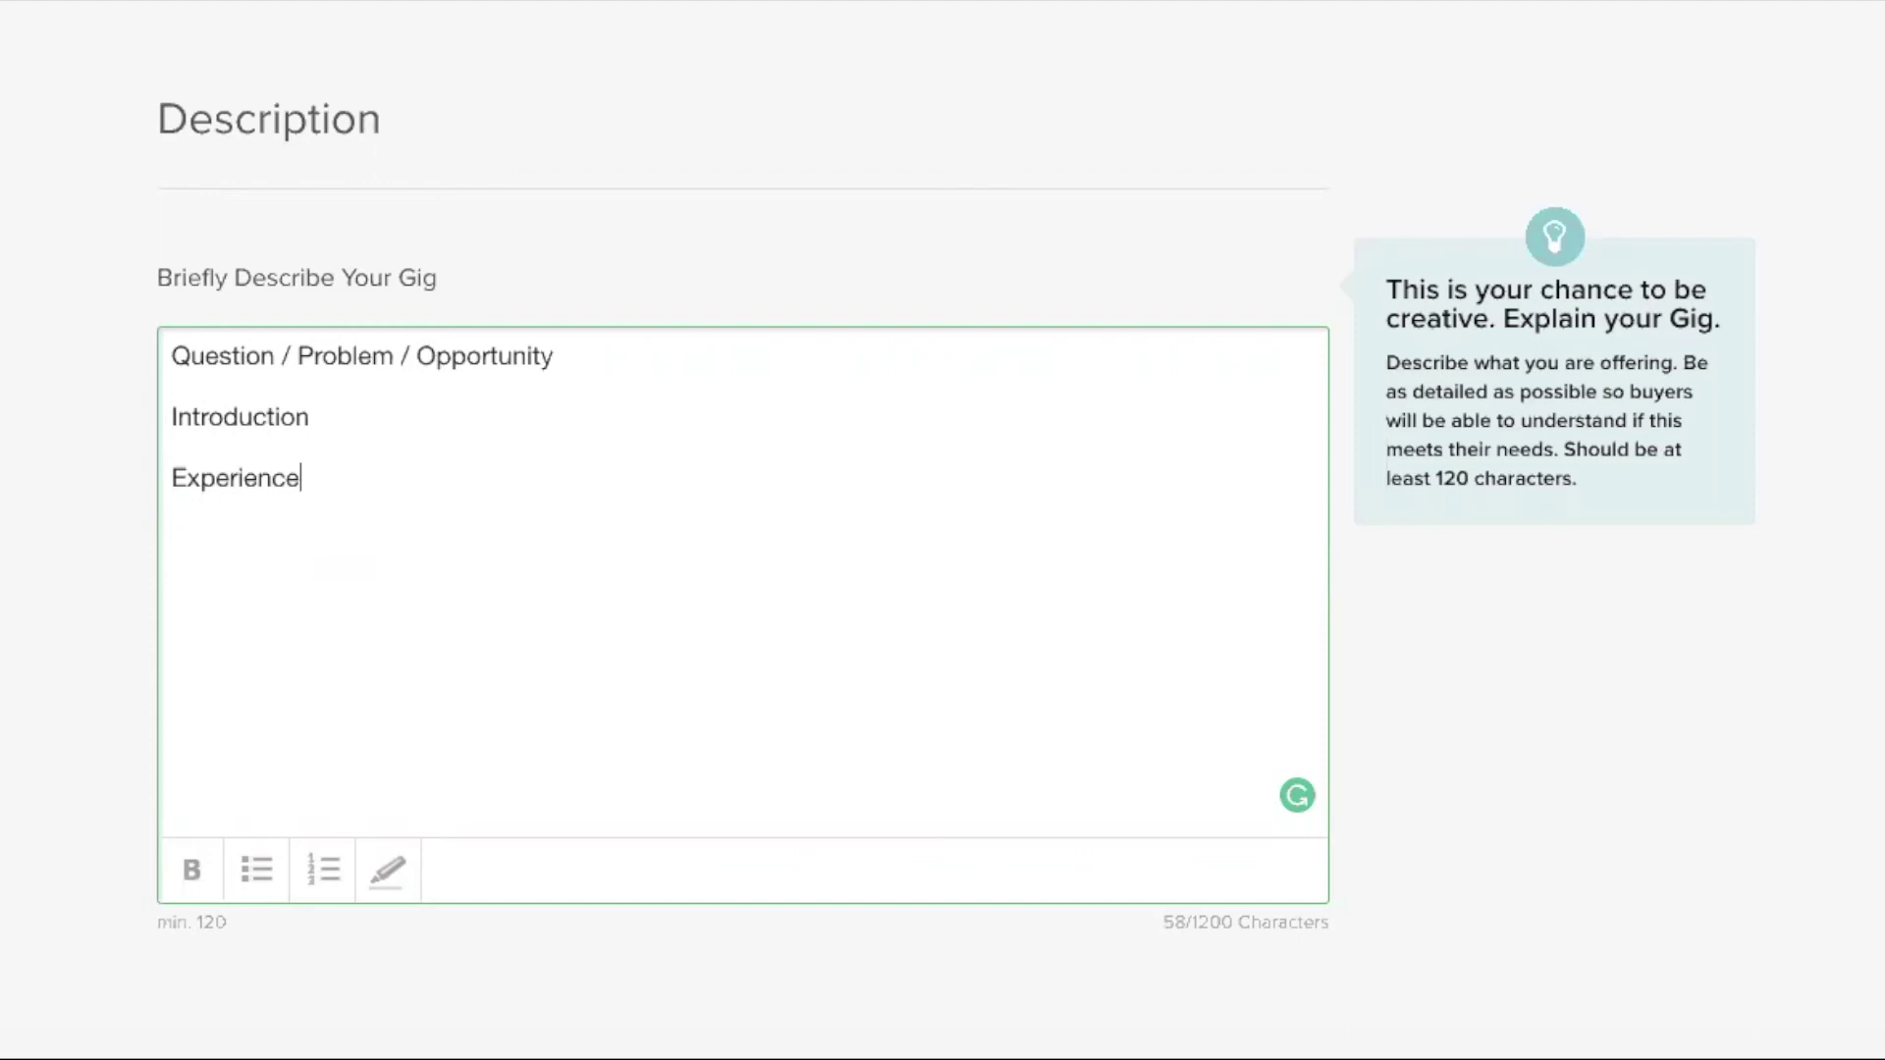
# Add a "Service Details" section to the outline, with Basic, Standard and Premium listed on the lines below it.
pyautogui.press('Return')
pyautogui.write('S')
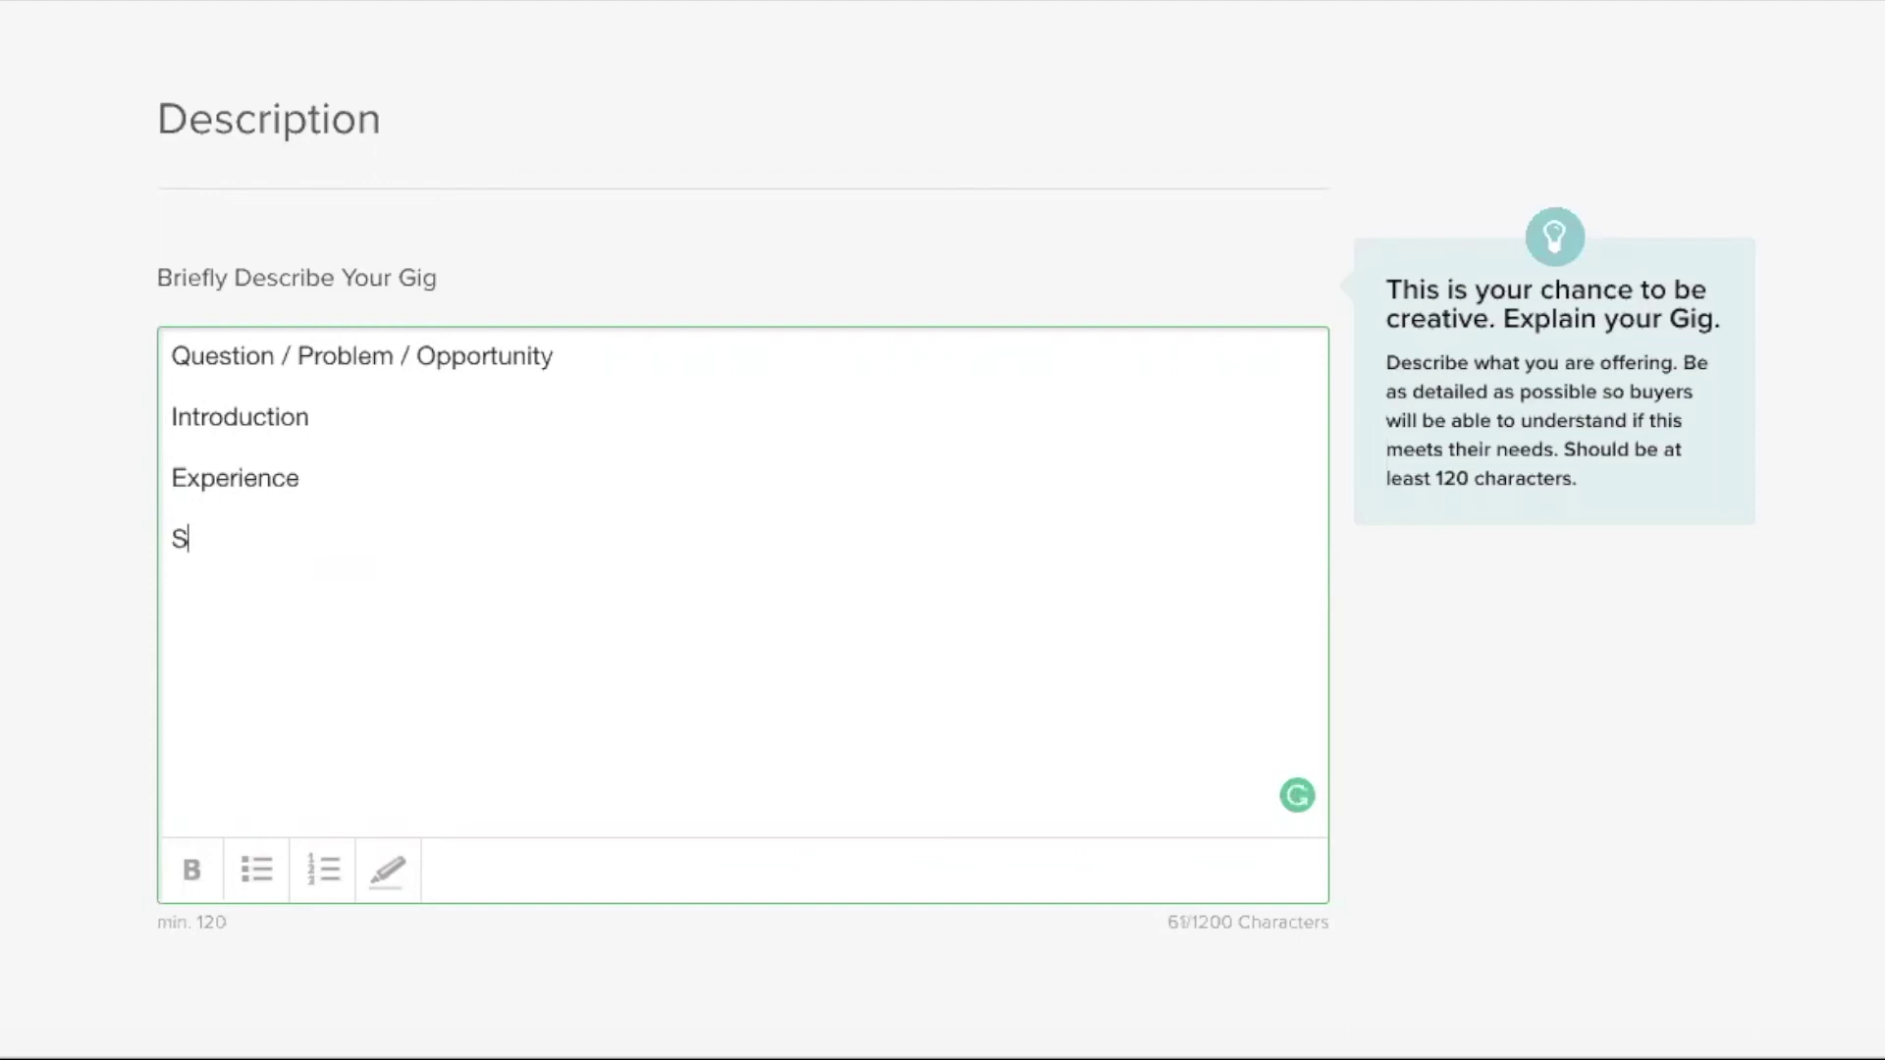
pyautogui.write('ervice Details')
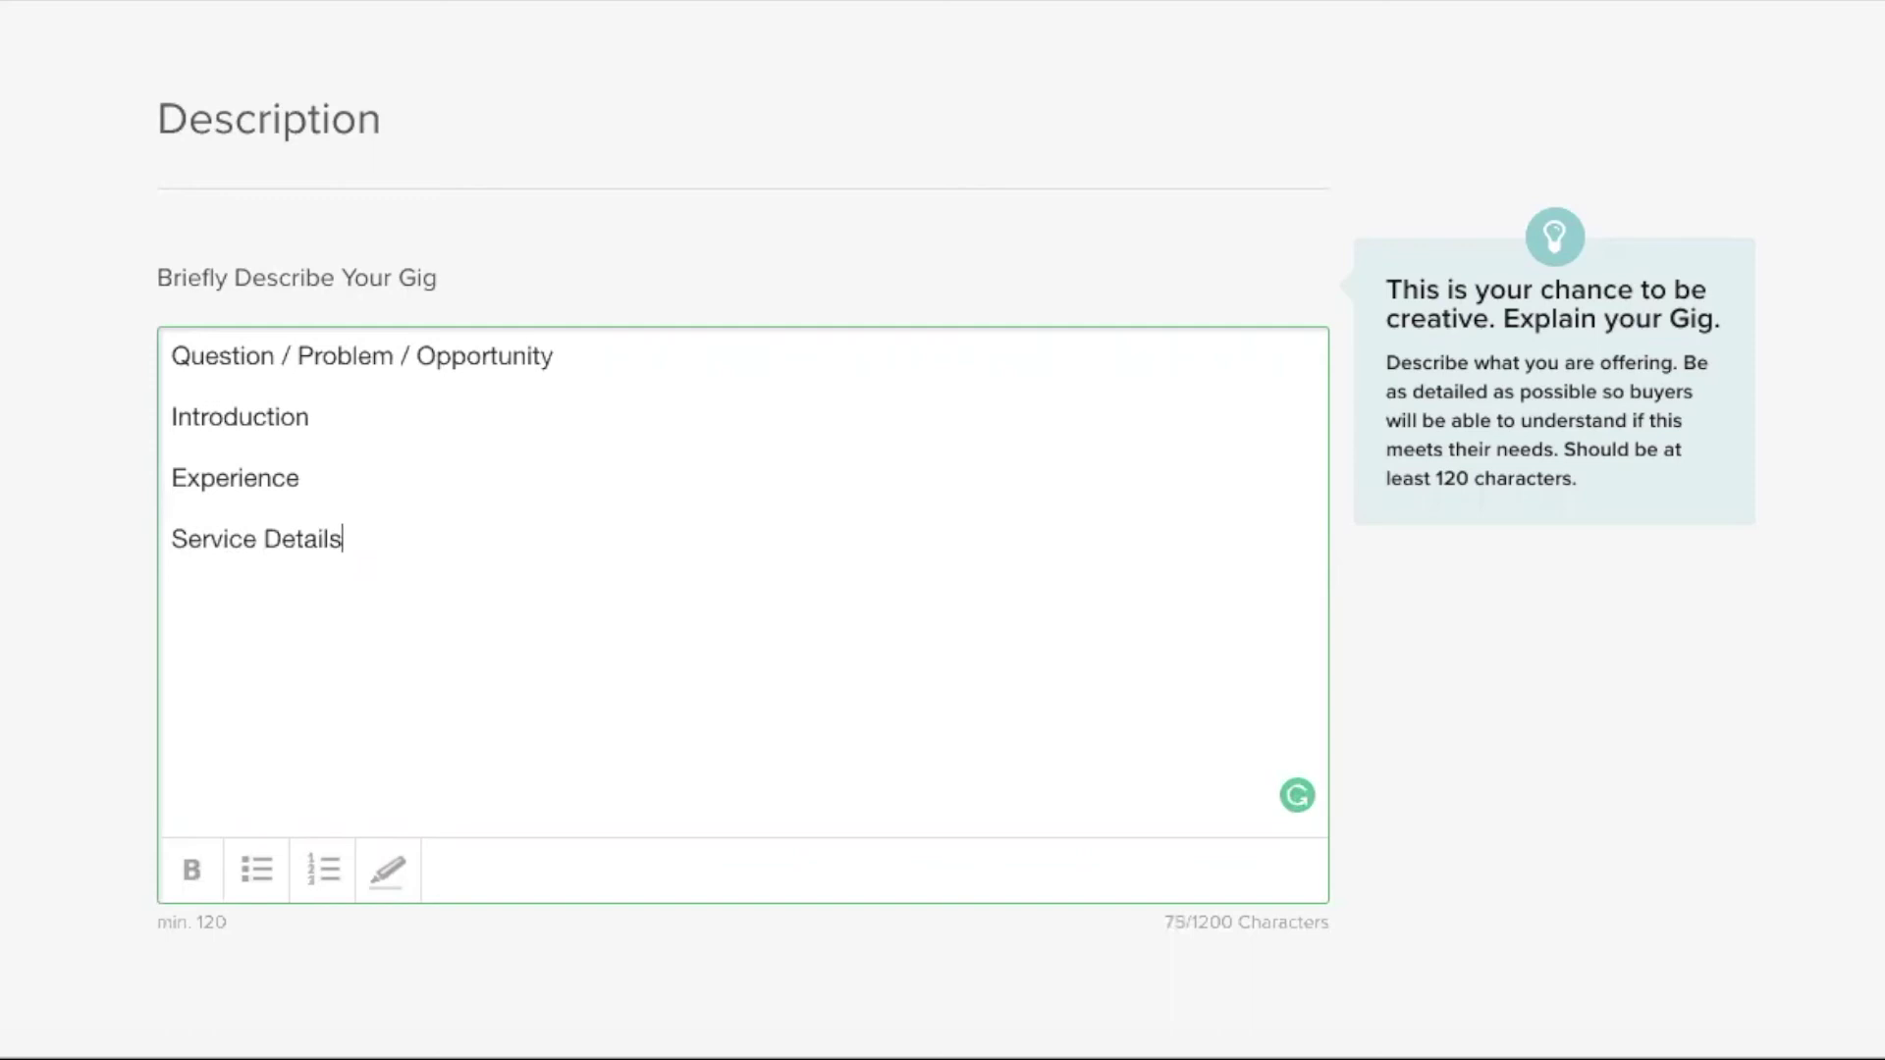
pyautogui.press('Return')
pyautogui.write('Basic')
pyautogui.press('Return')
pyautogui.write('Standar')
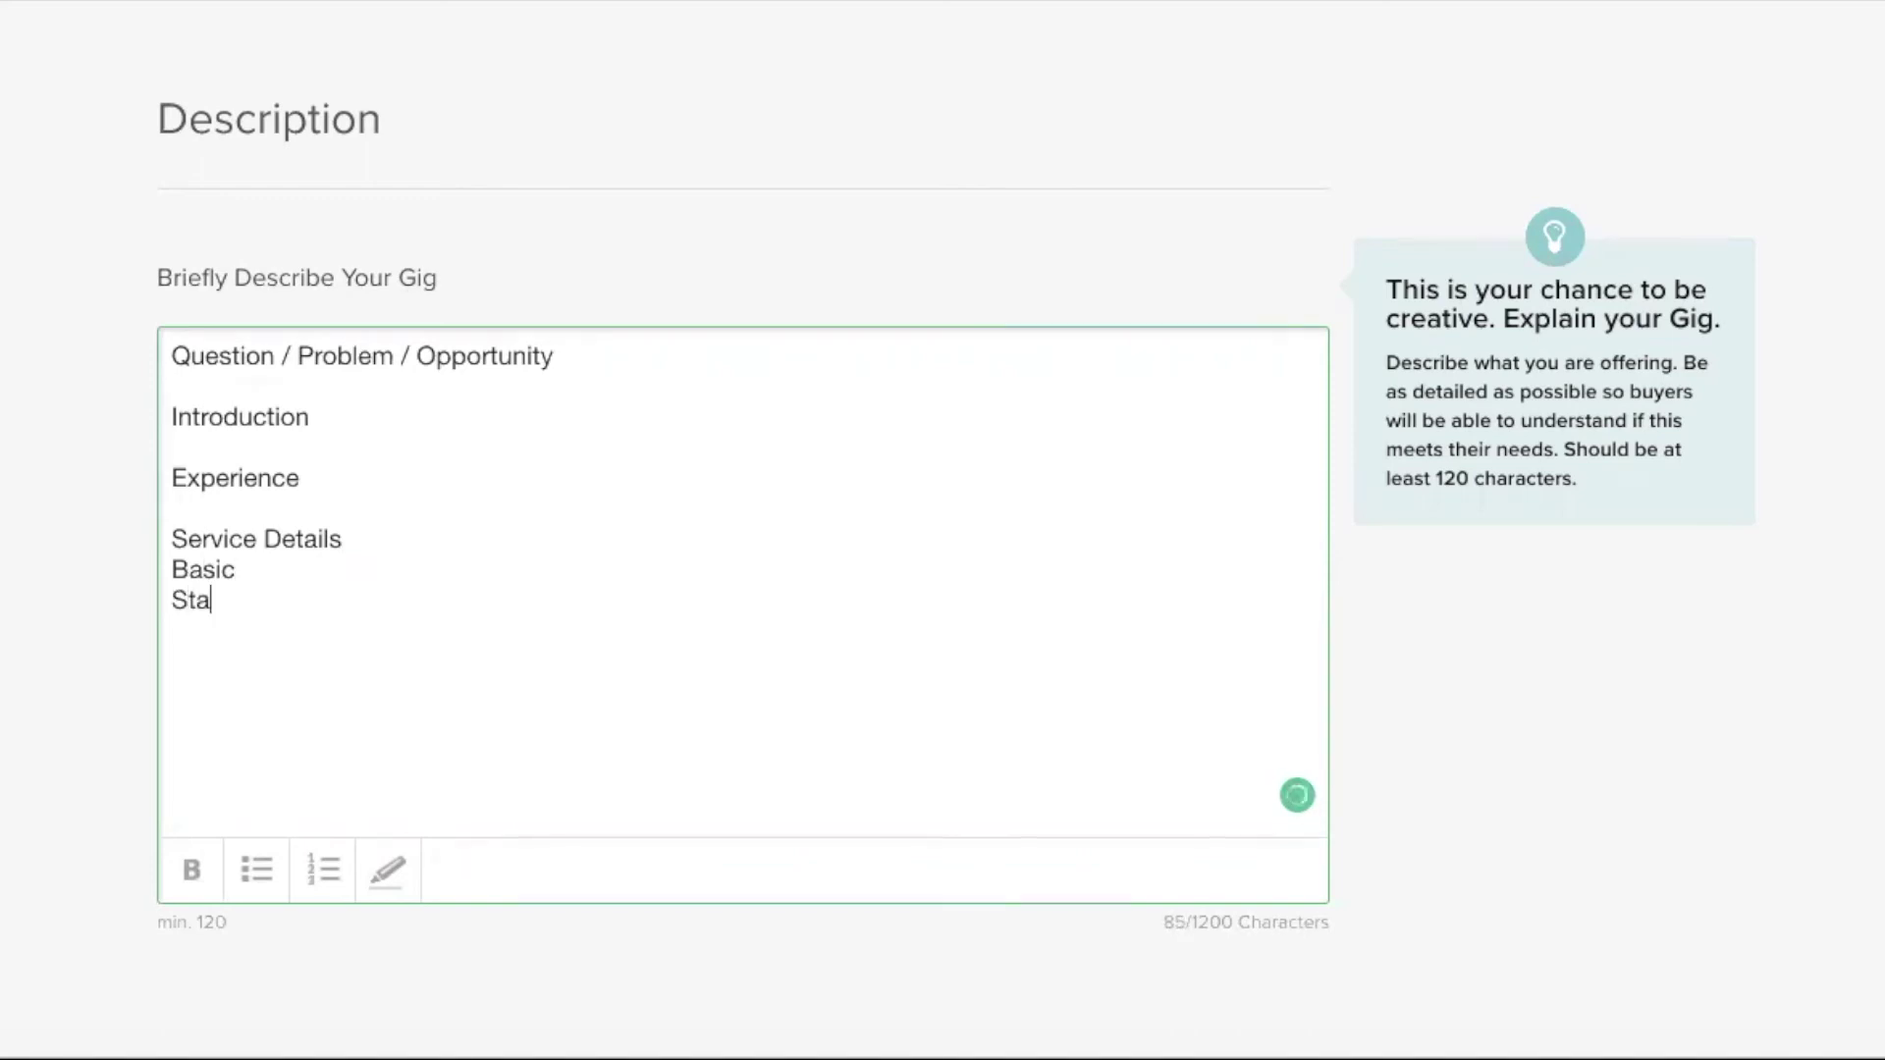
pyautogui.write('d')
pyautogui.press('Return')
pyautogui.write('Premium')
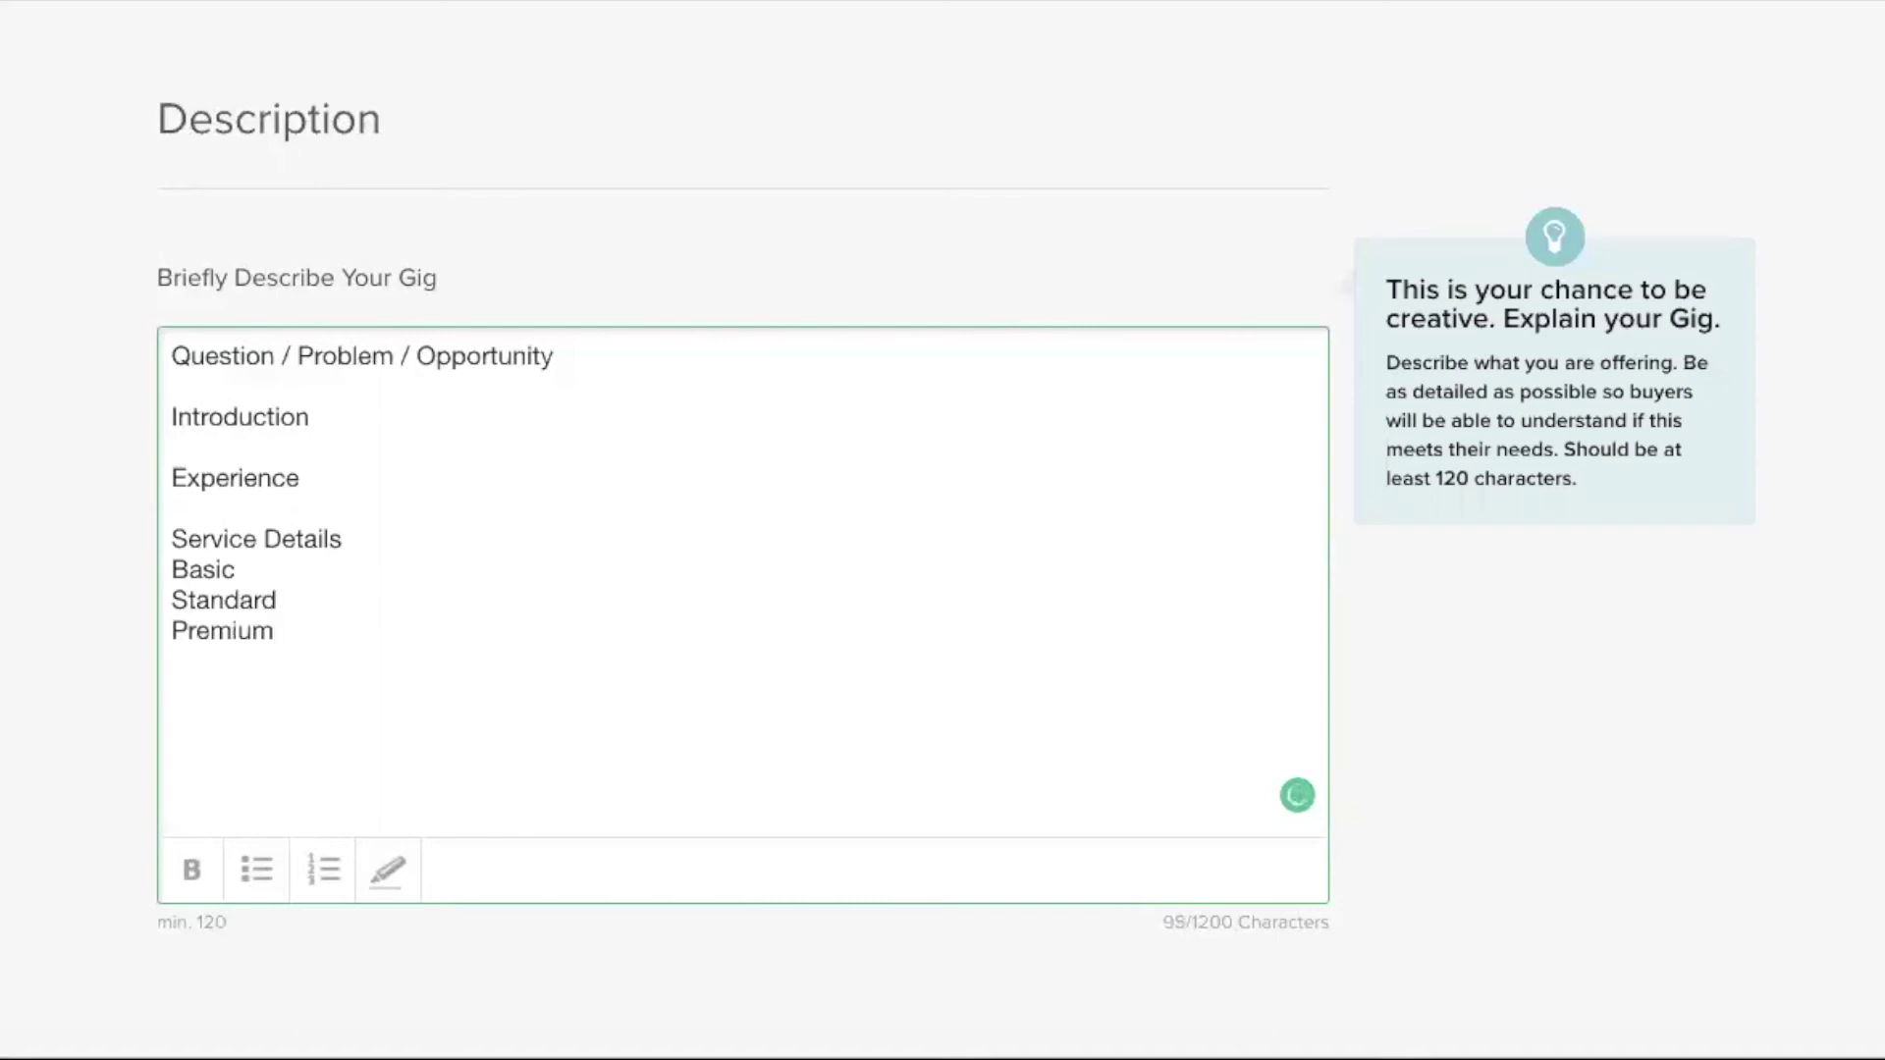
# Finish the description outline with a "Call to Action" line, set off by a blank line.
pyautogui.press('Return')
pyautogui.press('Return')
pyautogui.write('Call to Action')
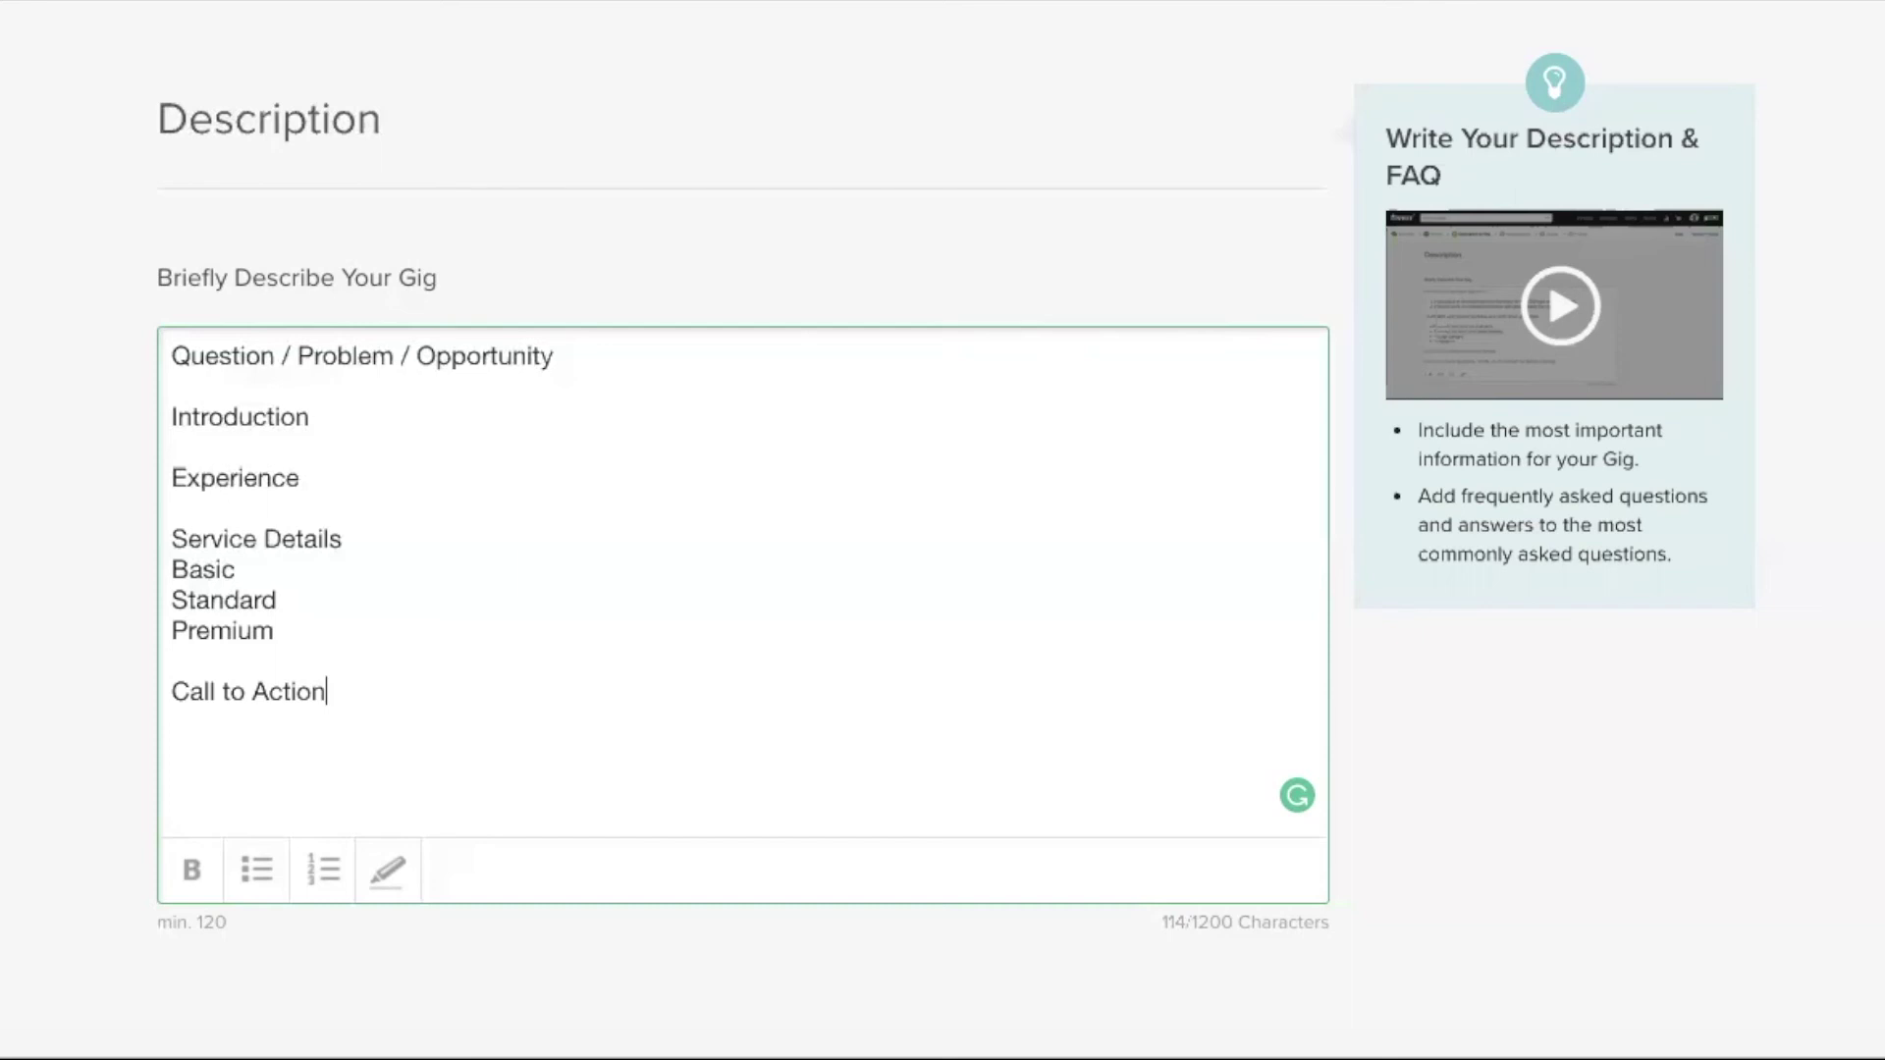
# Apply bold and highlight formatting to the entire description outline, from the opening line to Call to Action.
pyautogui.moveTo(332, 574)
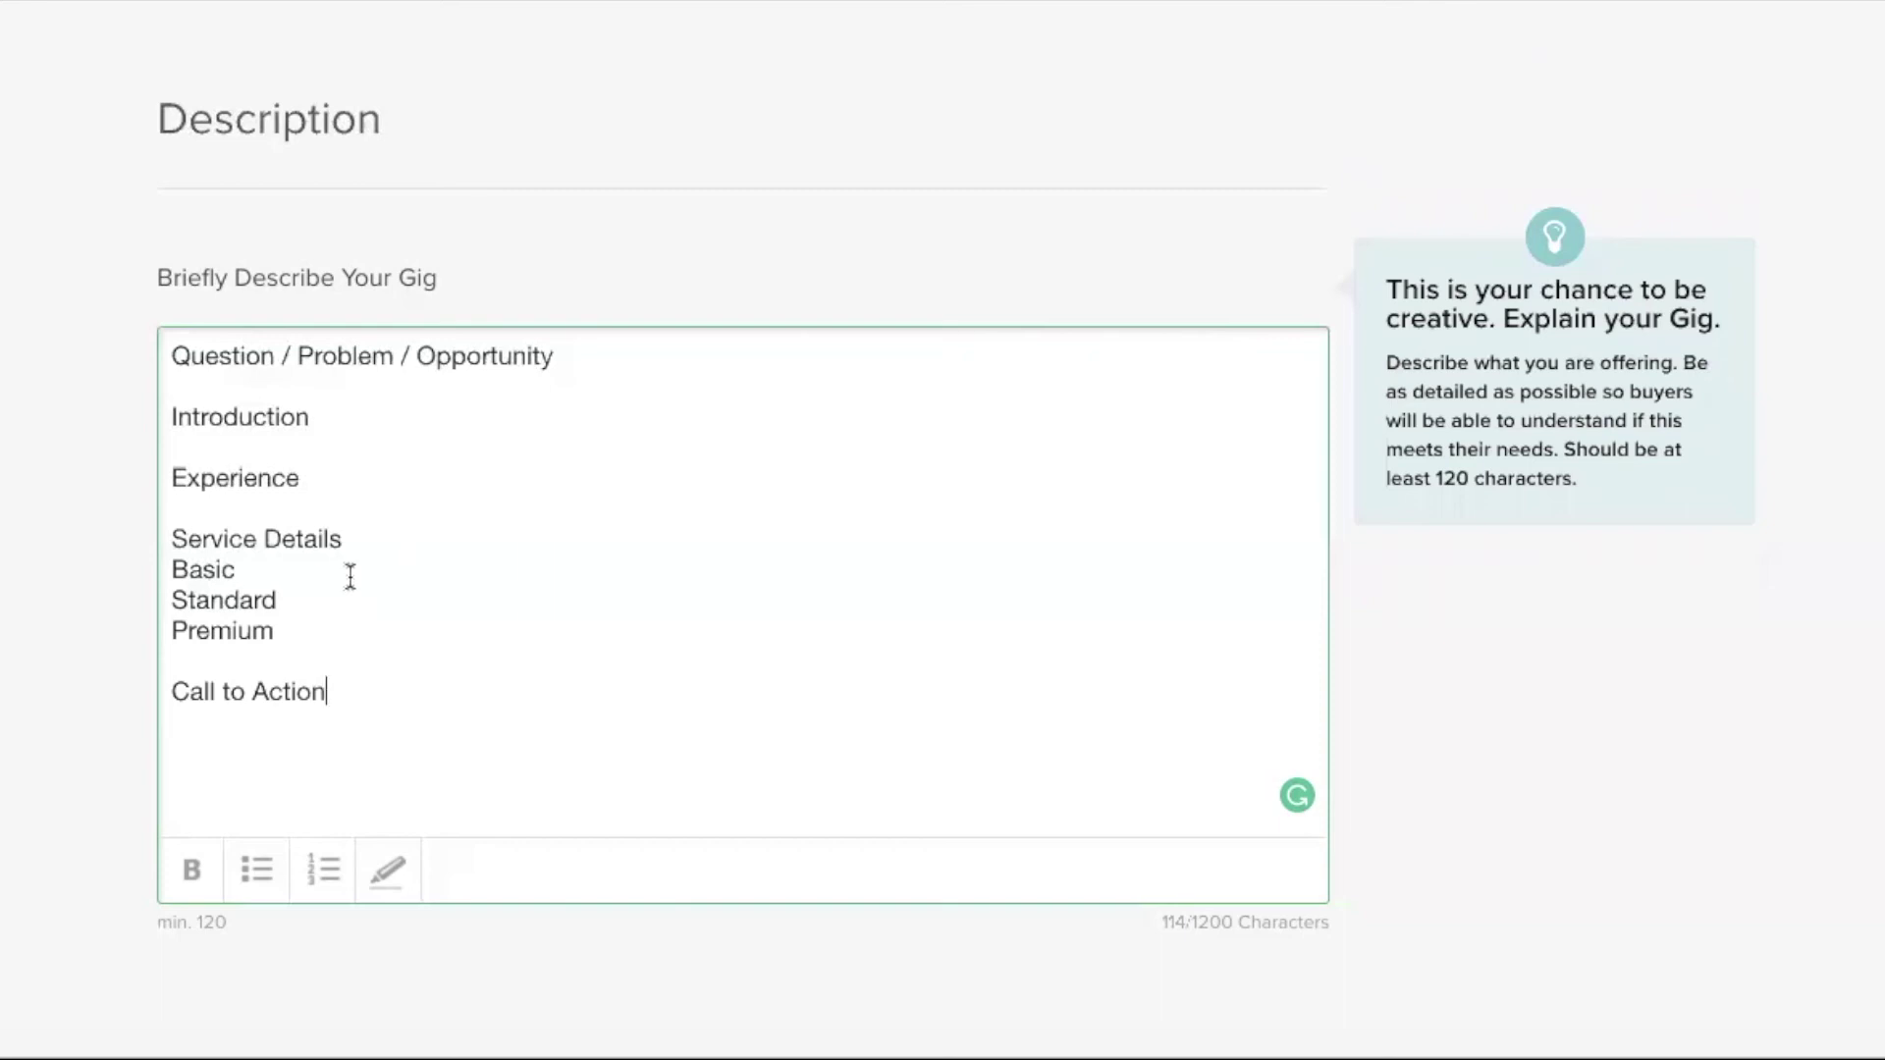
pyautogui.moveTo(363, 536); pyautogui.dragTo(160, 538)
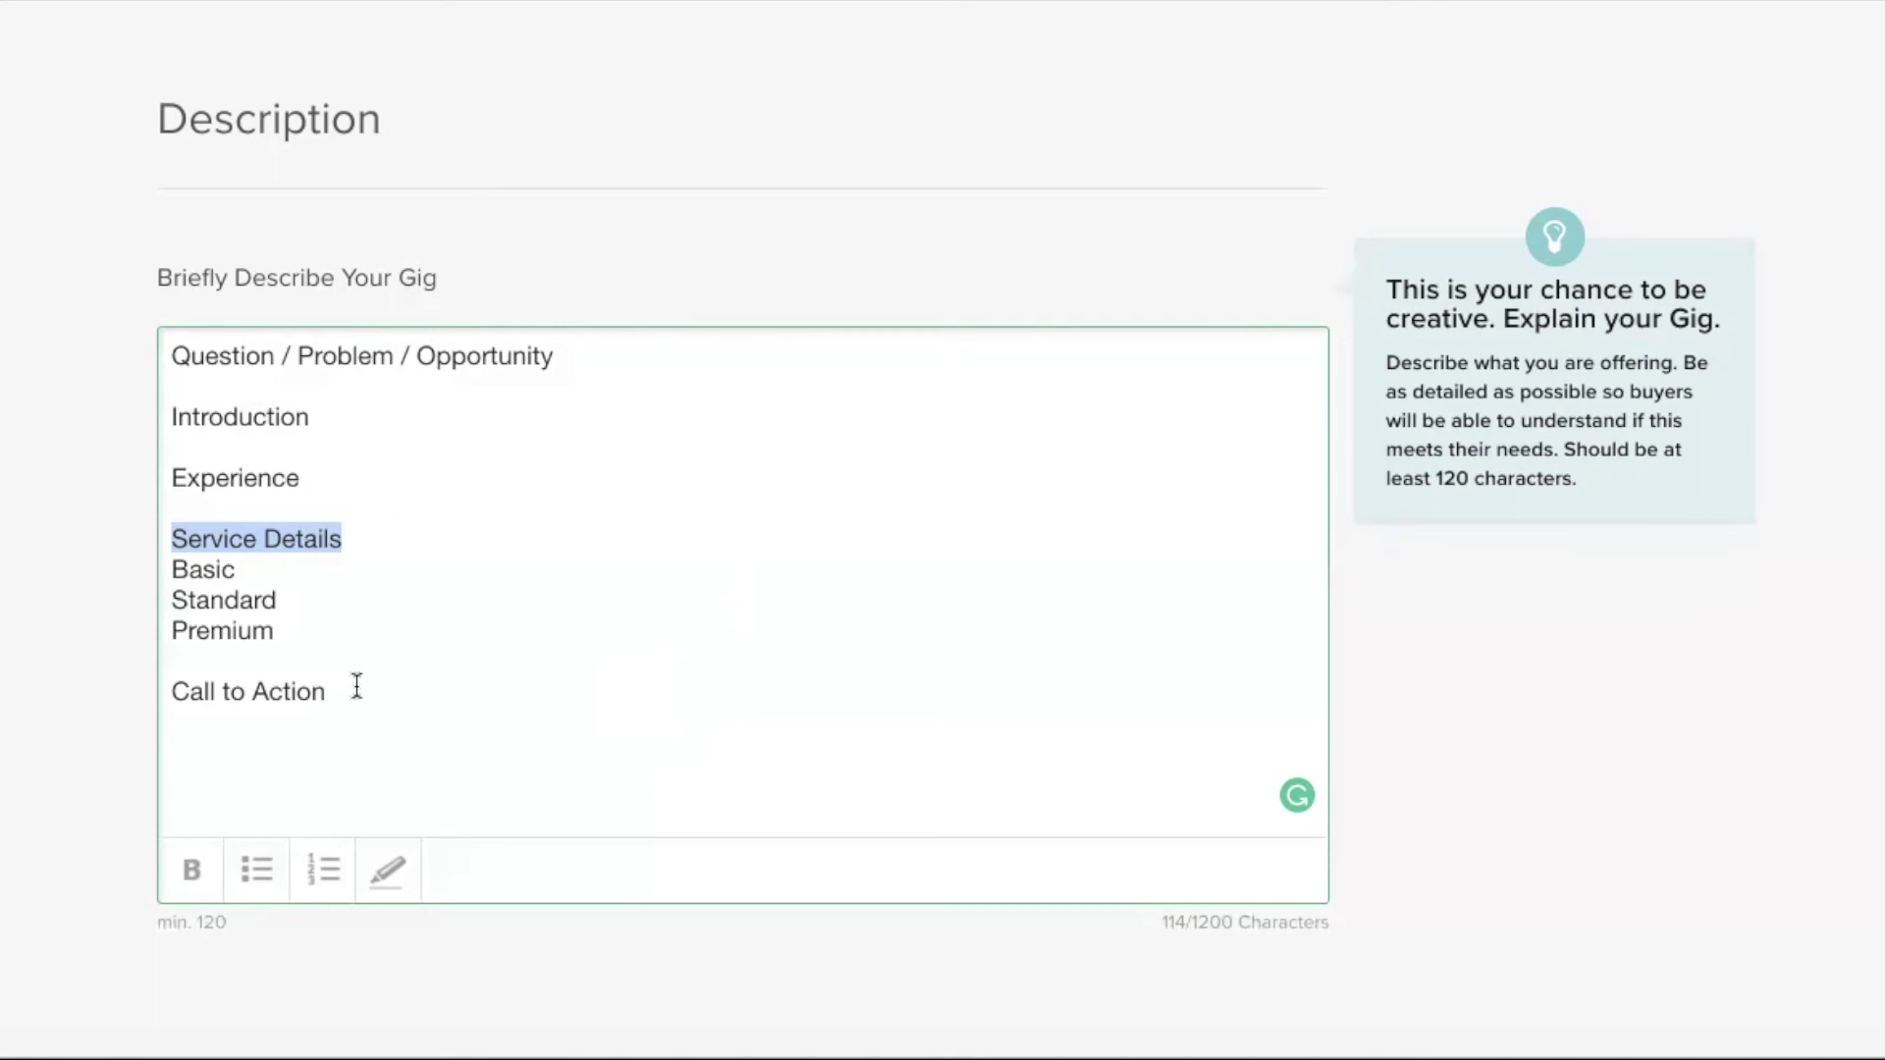
pyautogui.moveTo(356, 686); pyautogui.dragTo(250, 307)
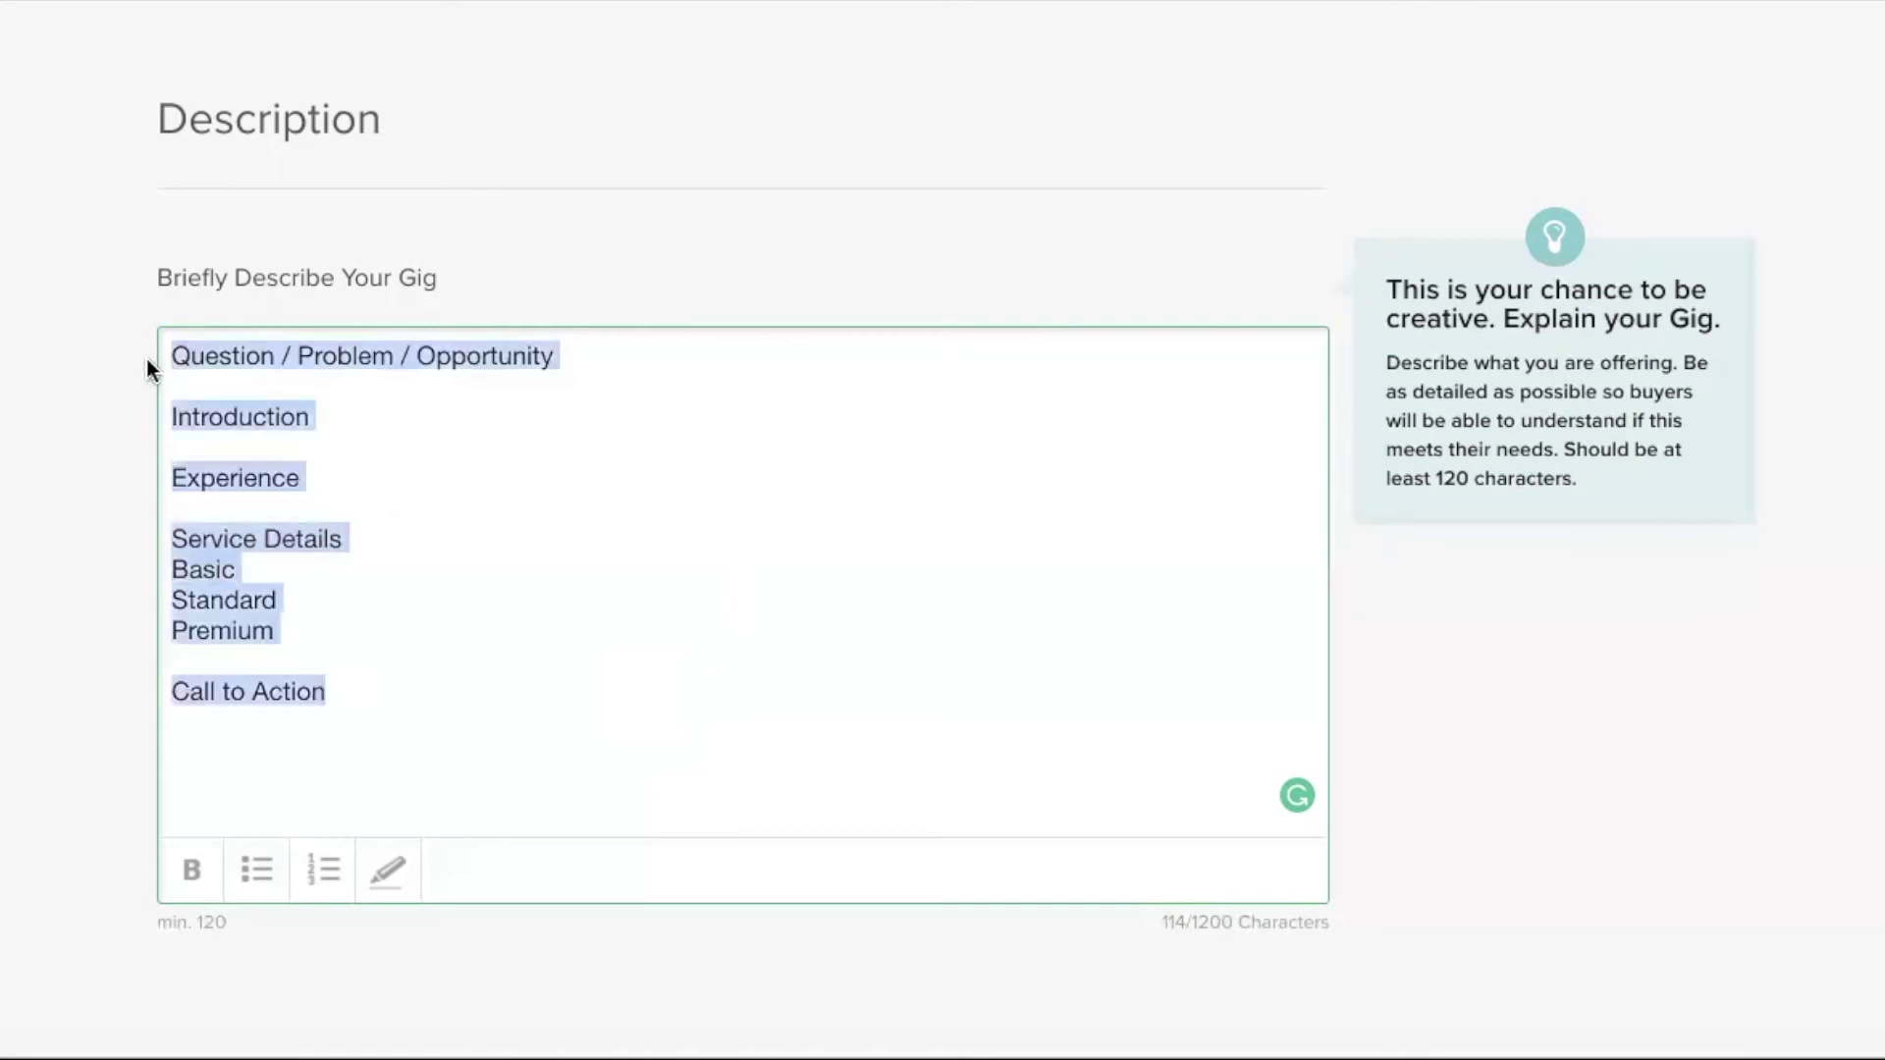
pyautogui.click(187, 870)
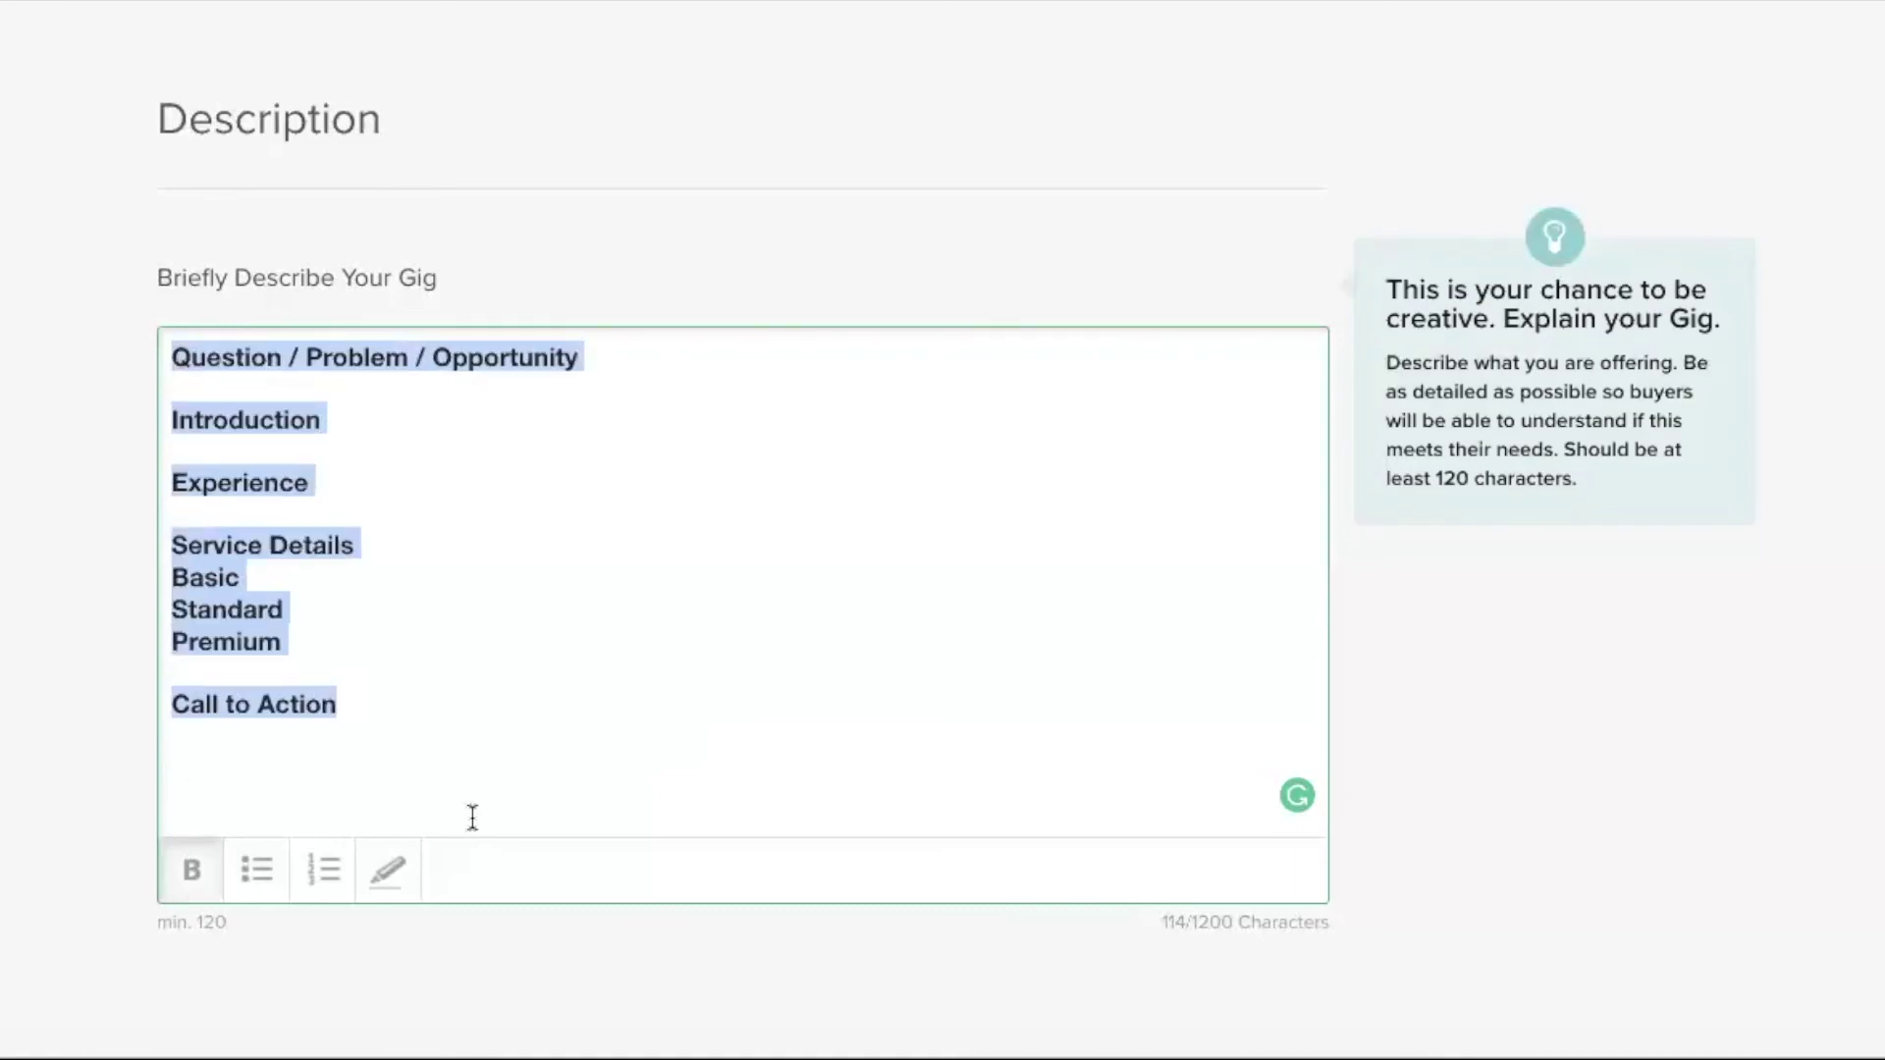
pyautogui.click(388, 872)
pyautogui.click(396, 644)
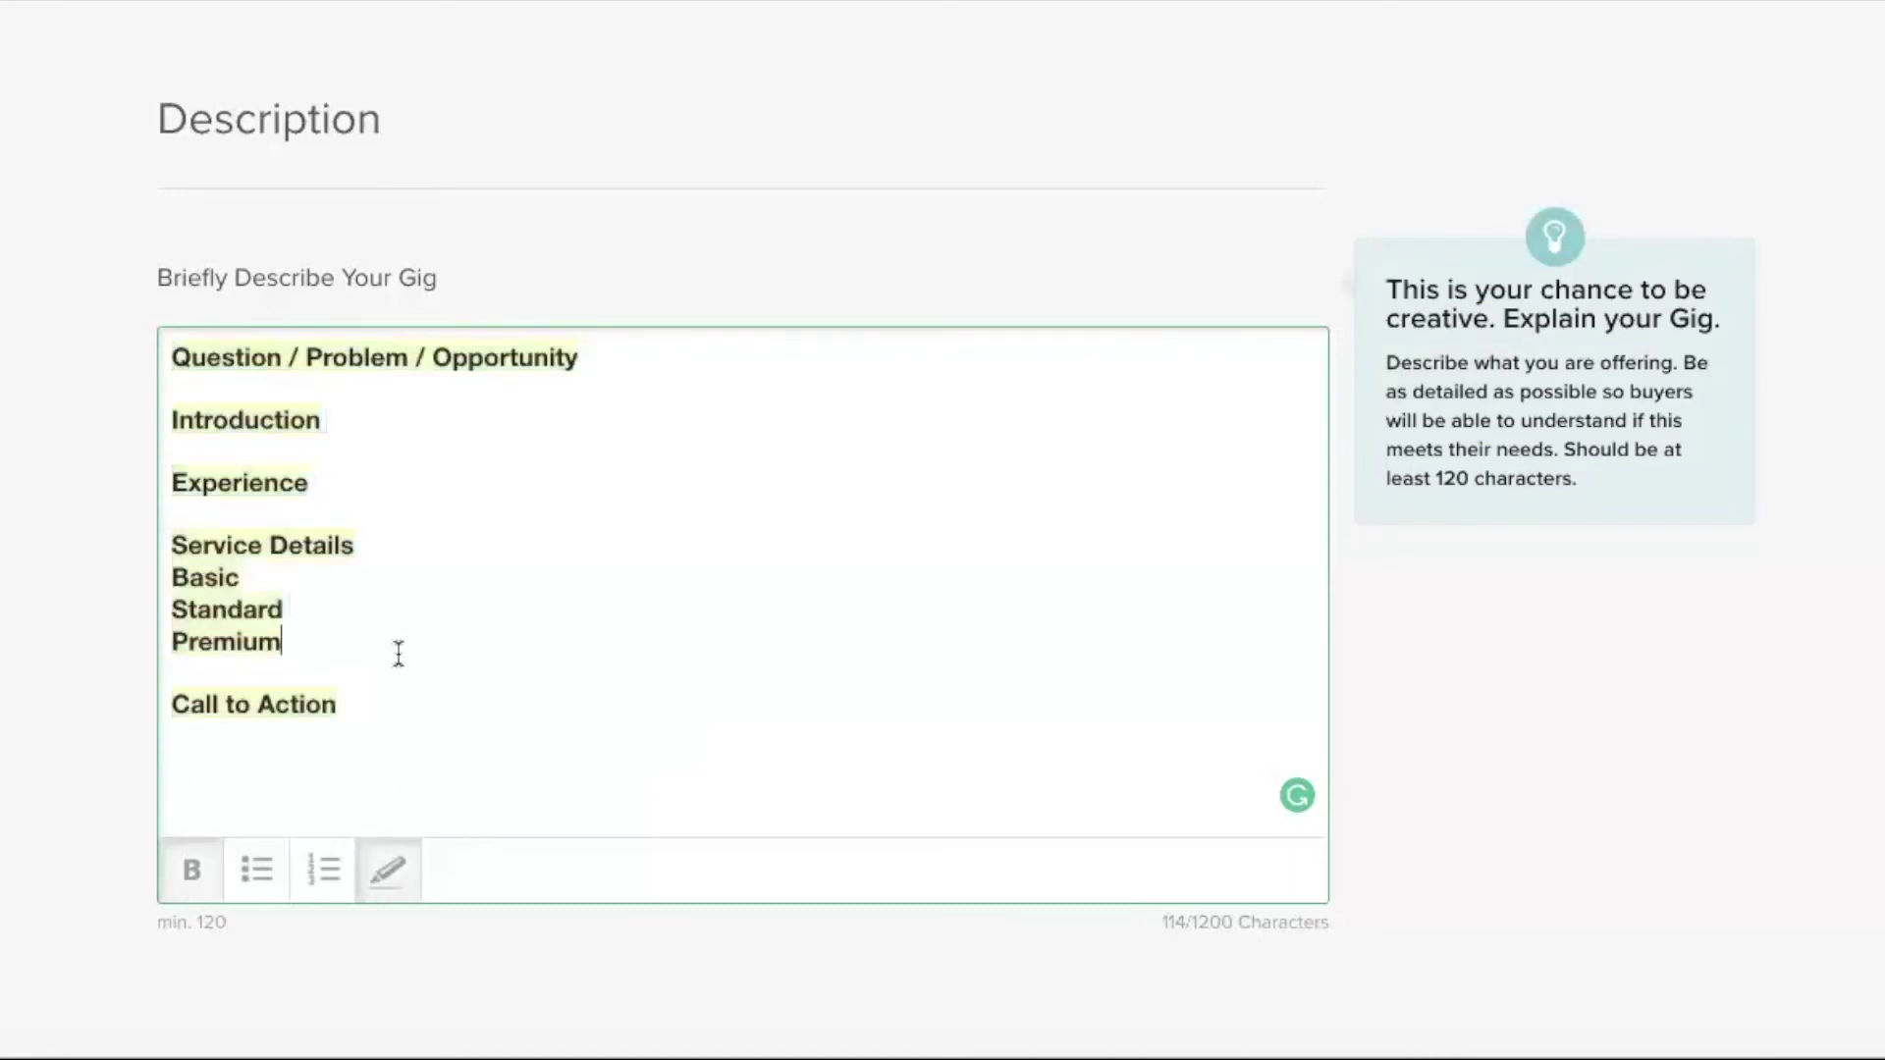
# Remove the highlight and bold formatting from the entire description outline.
pyautogui.hotkey('ctrl', 'a')
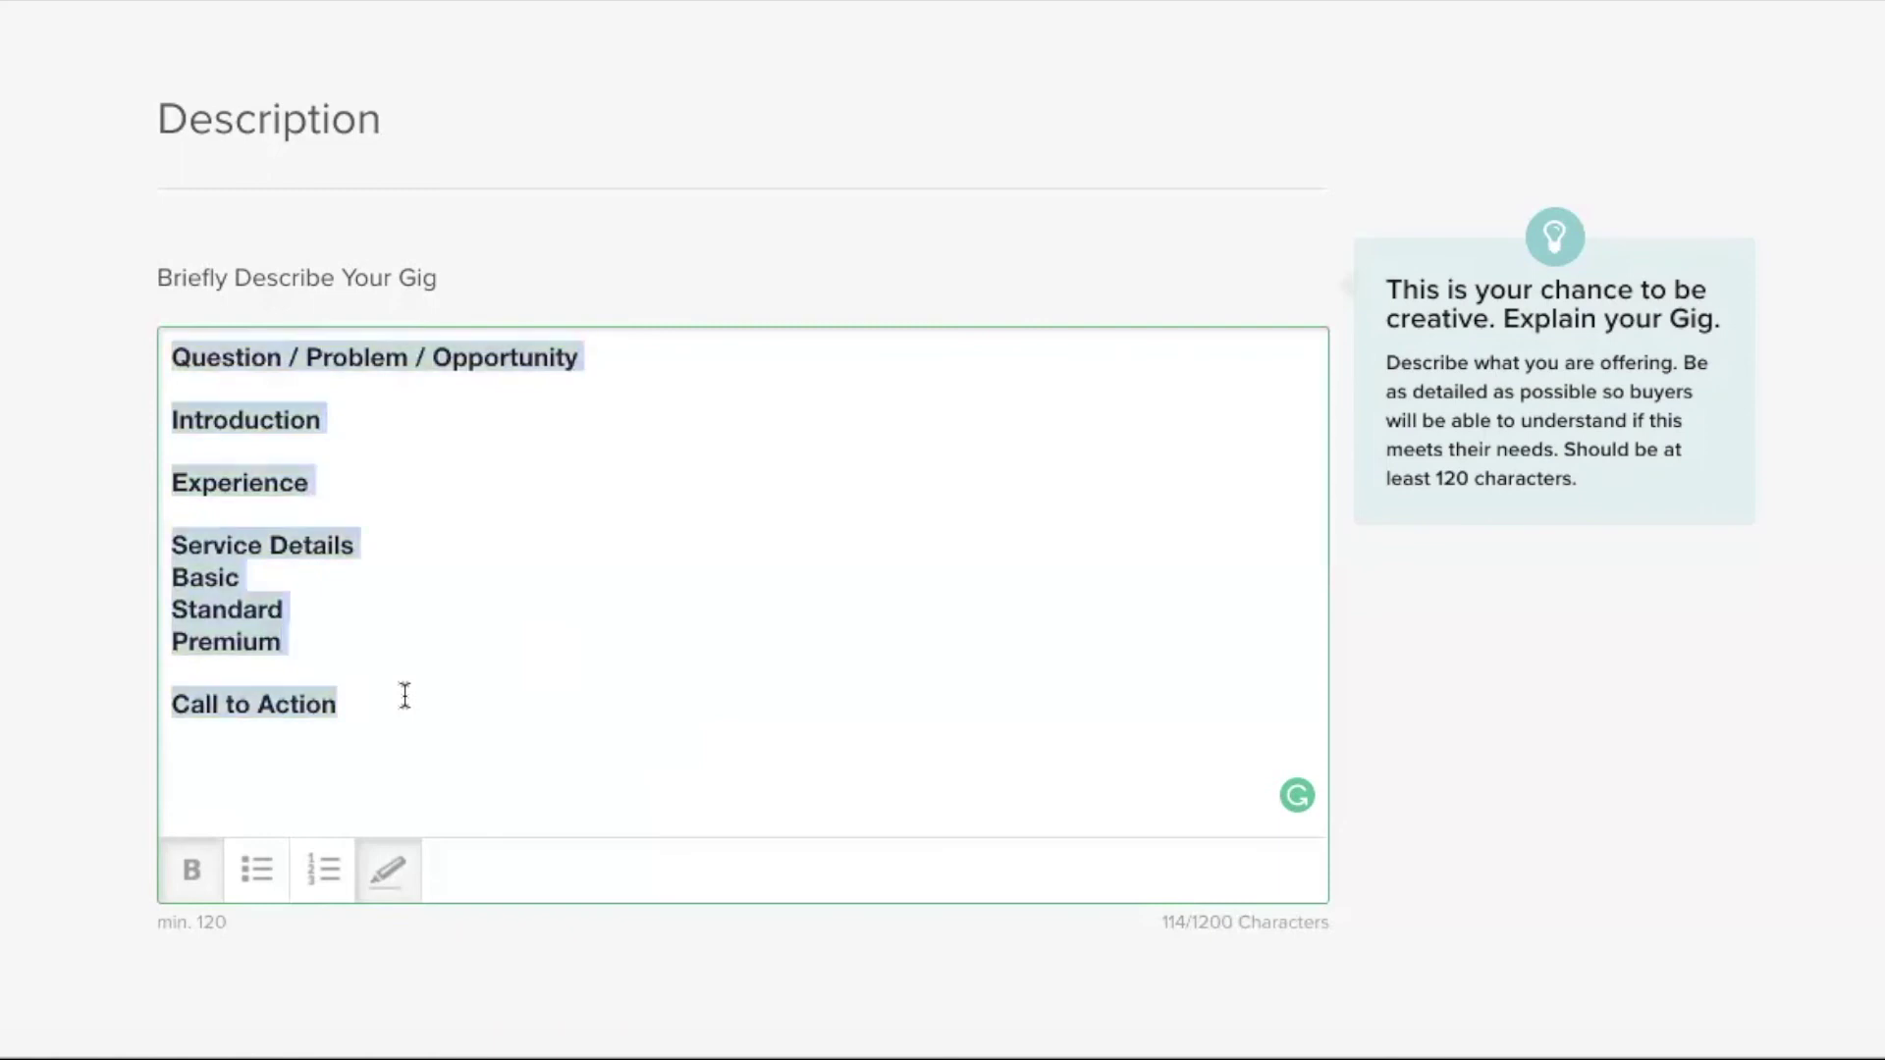
pyautogui.click(383, 870)
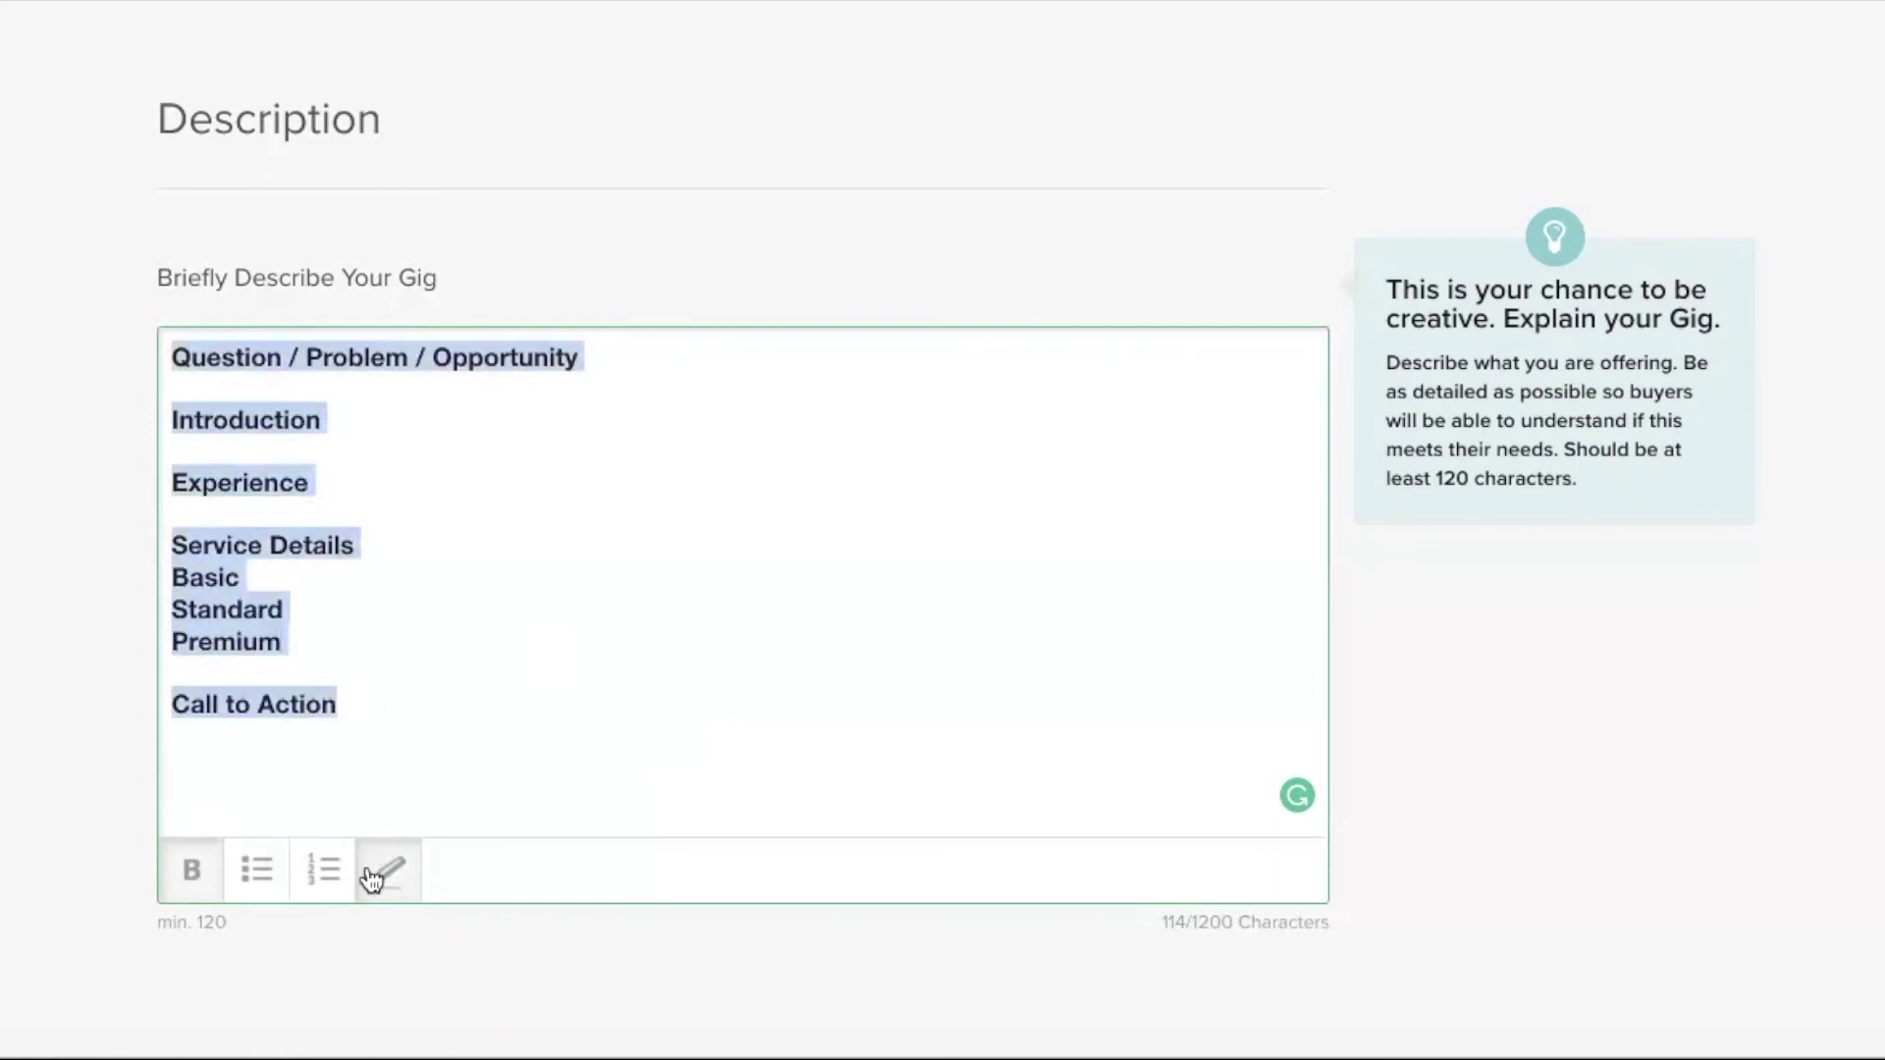
pyautogui.click(198, 874)
pyautogui.click(353, 580)
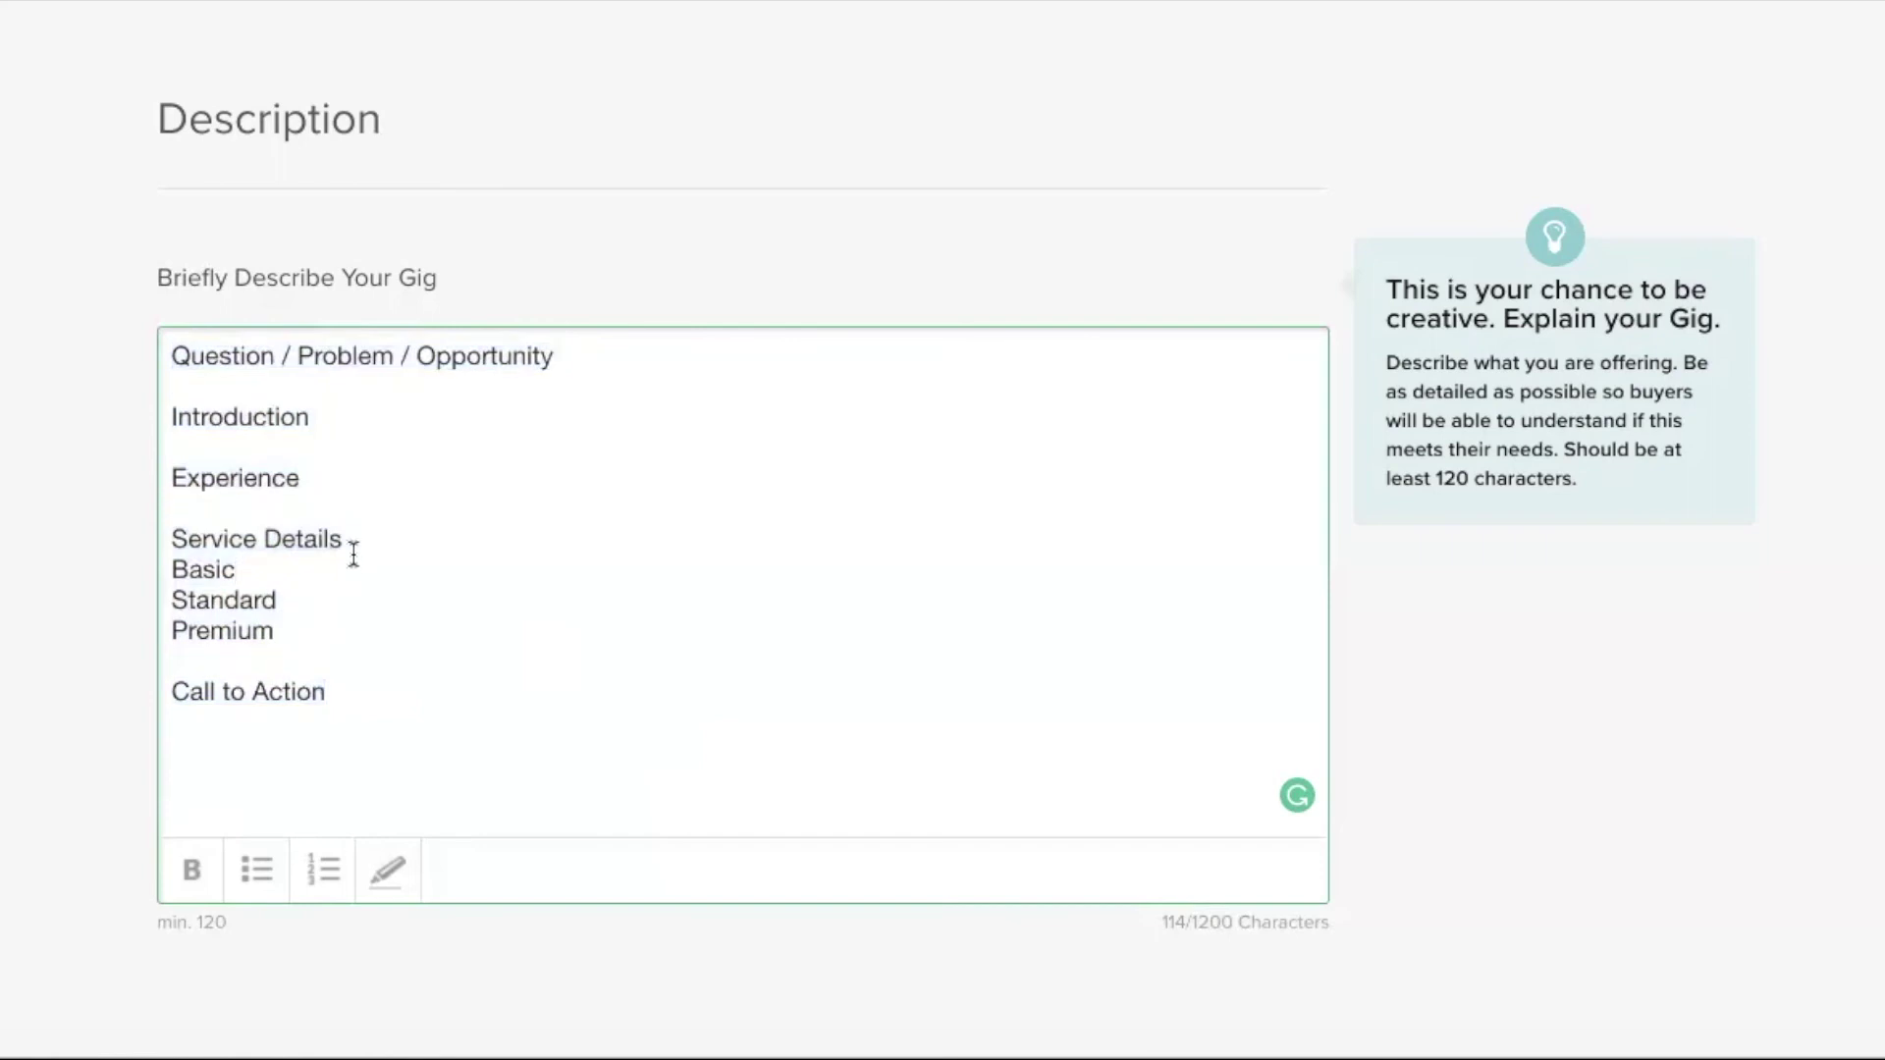
# Try bold formatting on the word "Question" in the opening line and take it off again.
pyautogui.click(354, 540)
pyautogui.keyDown('shift'); pyautogui.click(185, 530); pyautogui.keyUp('shift')
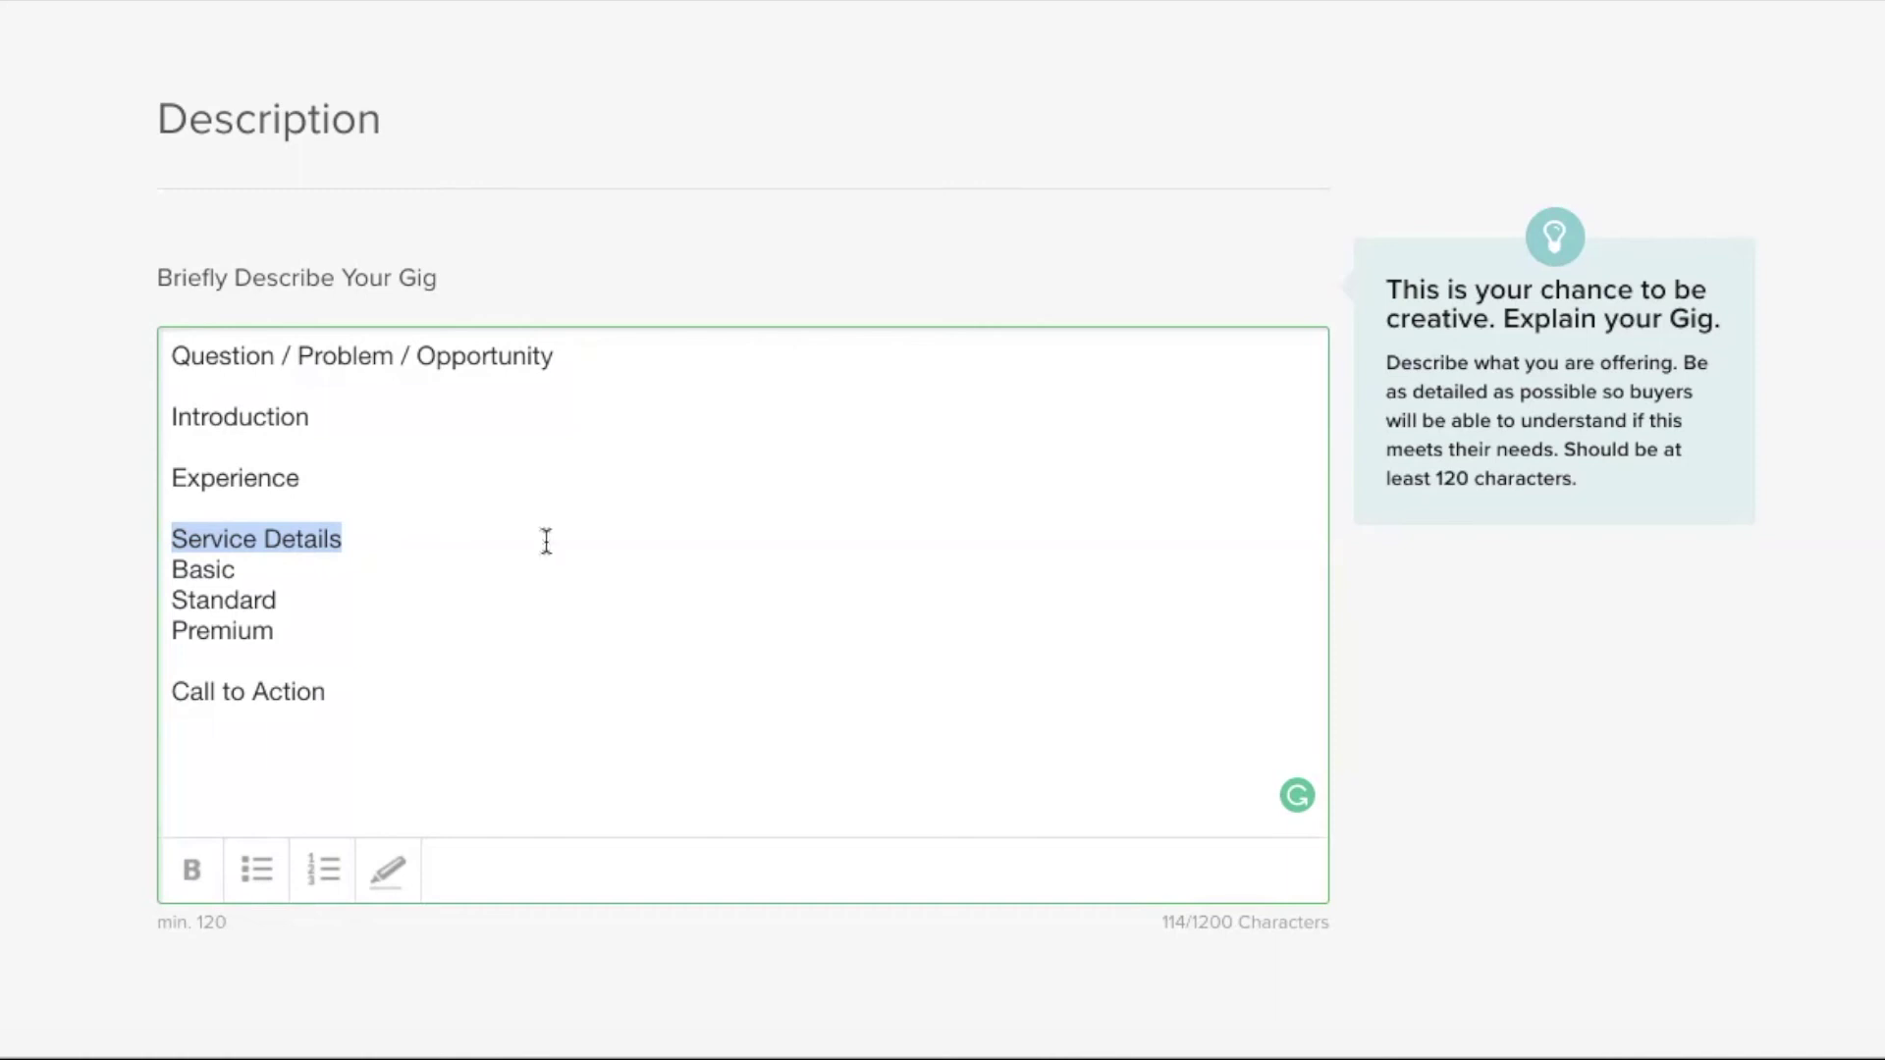
pyautogui.moveTo(174, 356); pyautogui.dragTo(275, 357)
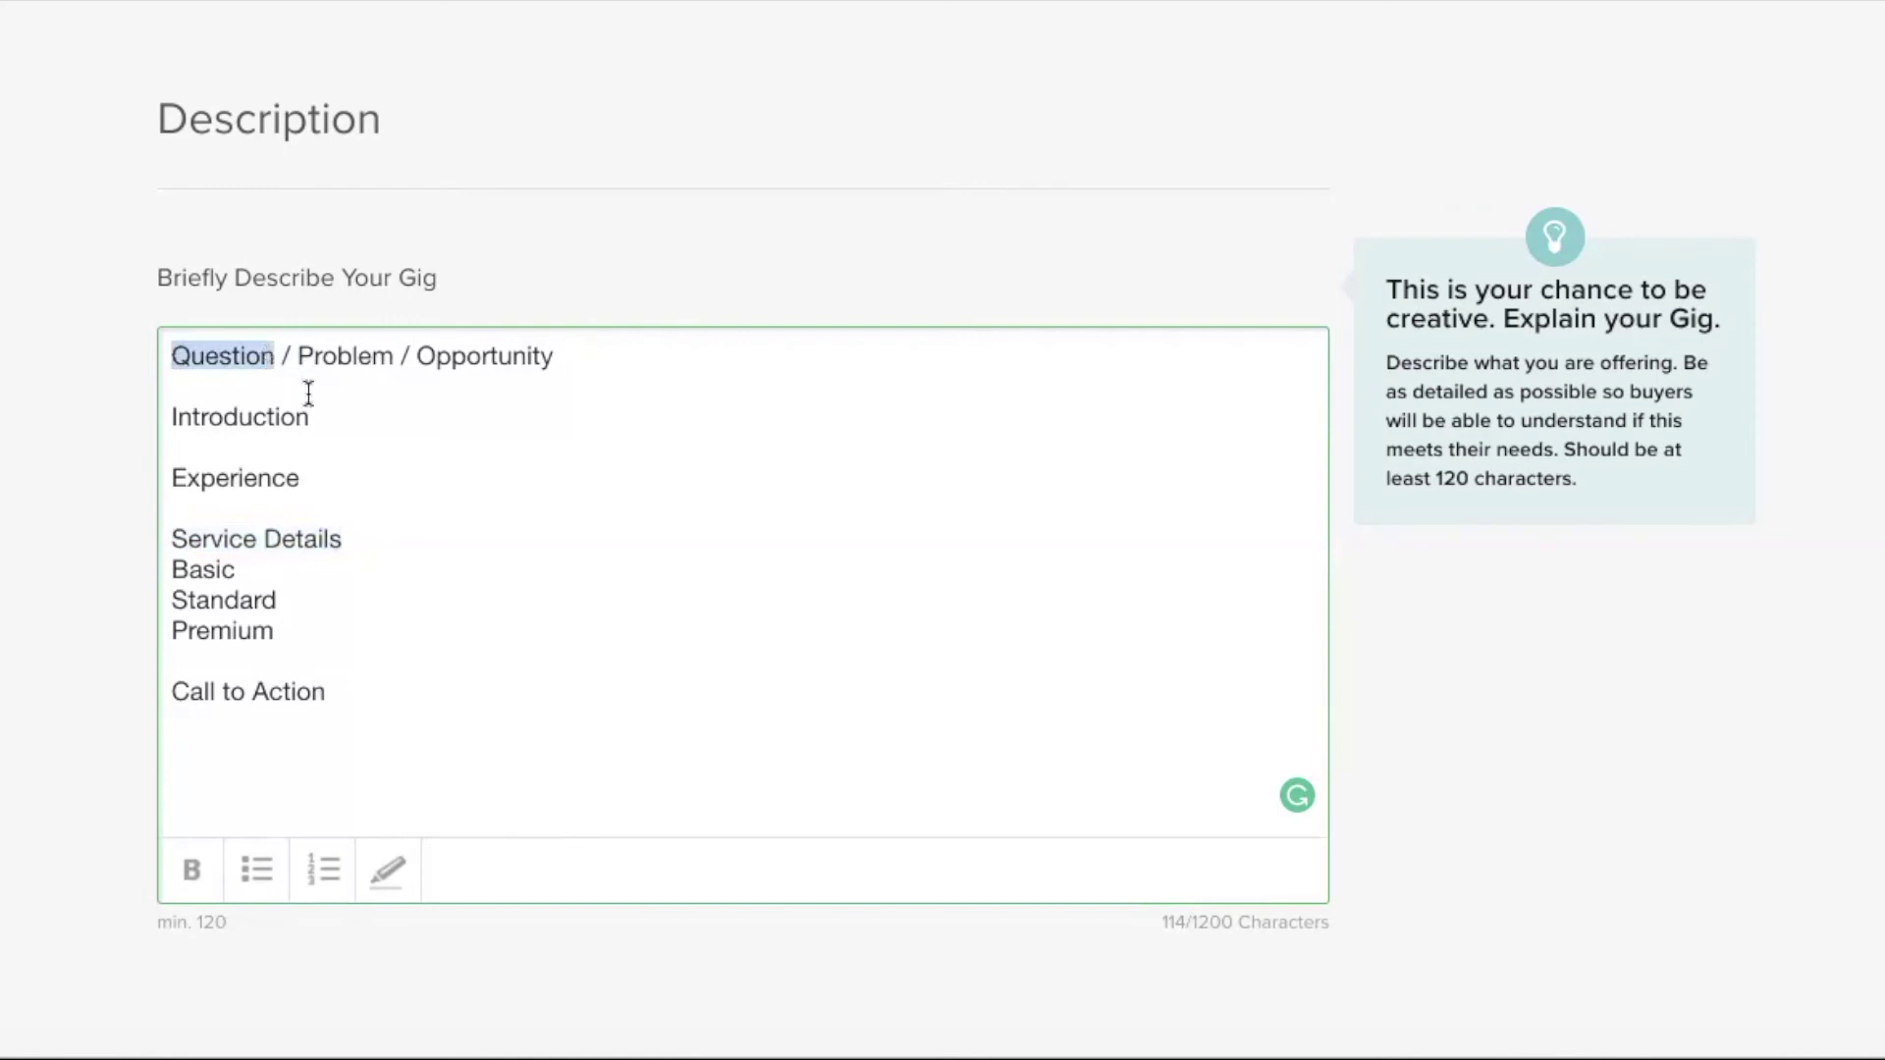
pyautogui.click(190, 870)
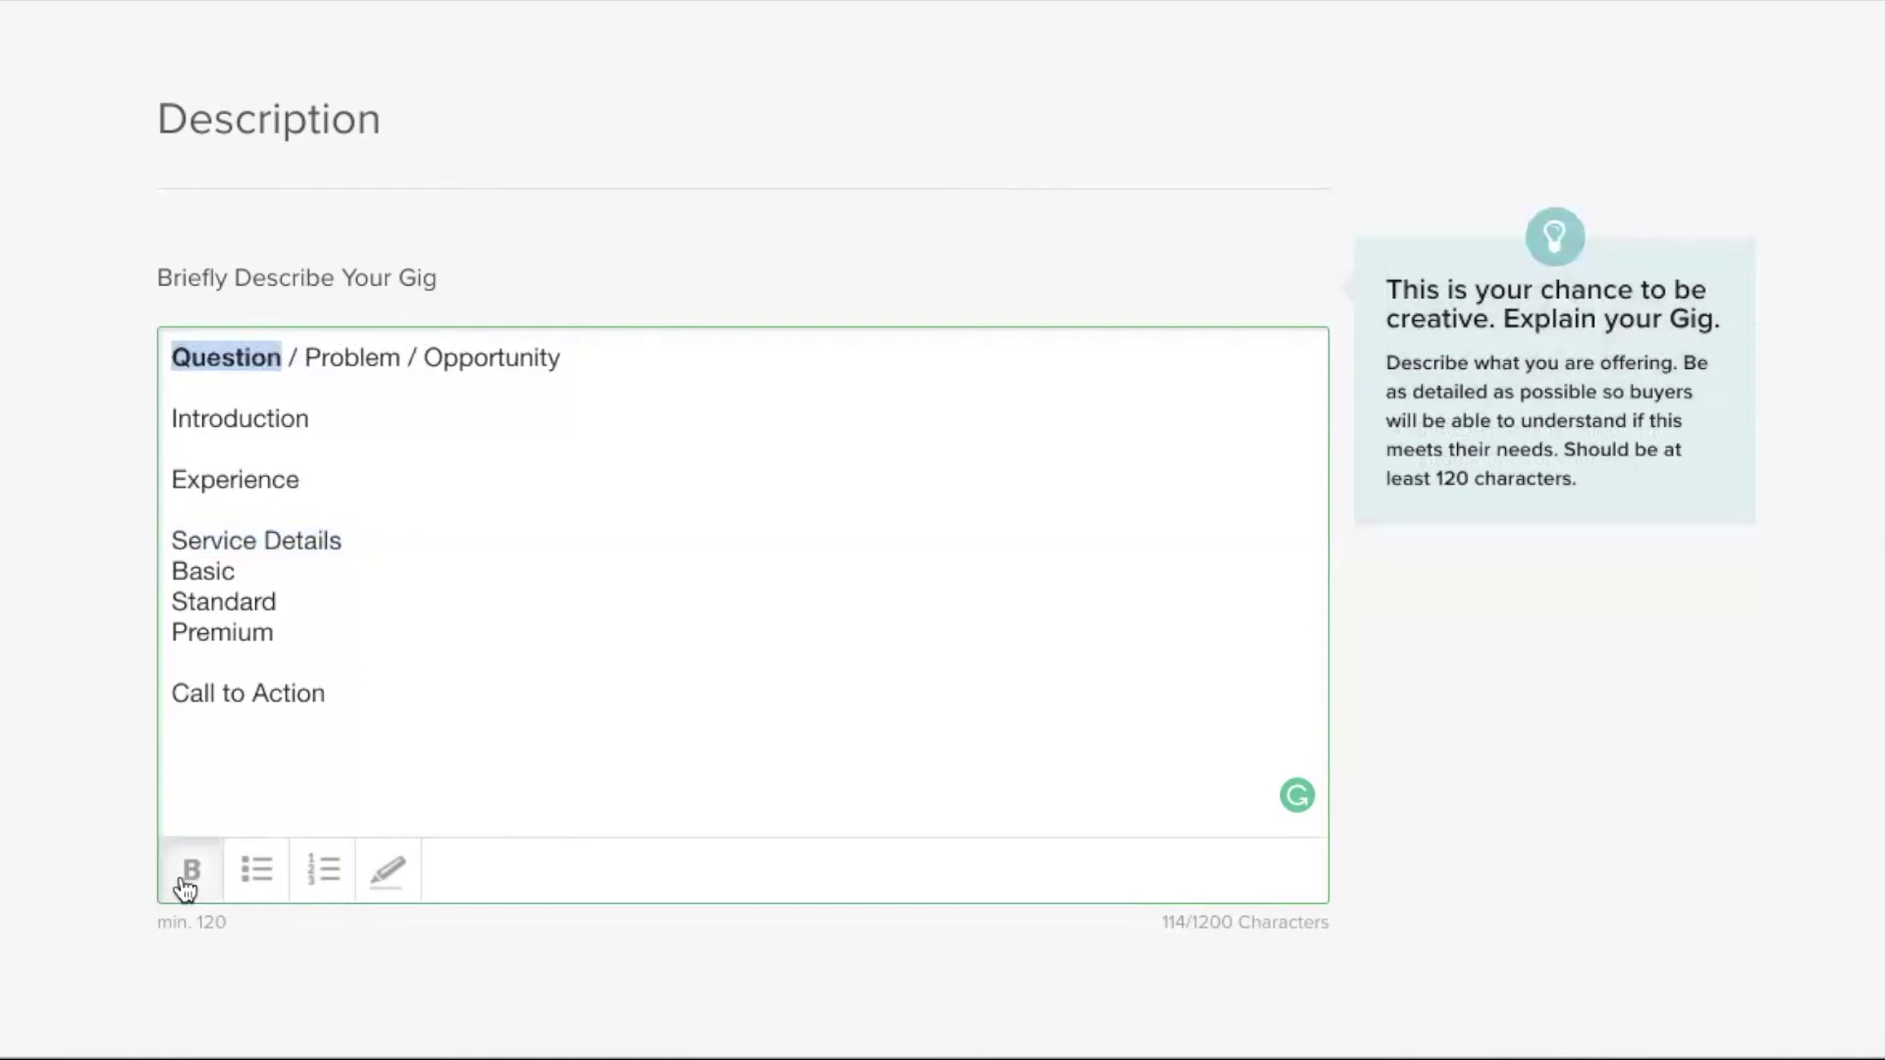
pyautogui.click(186, 884)
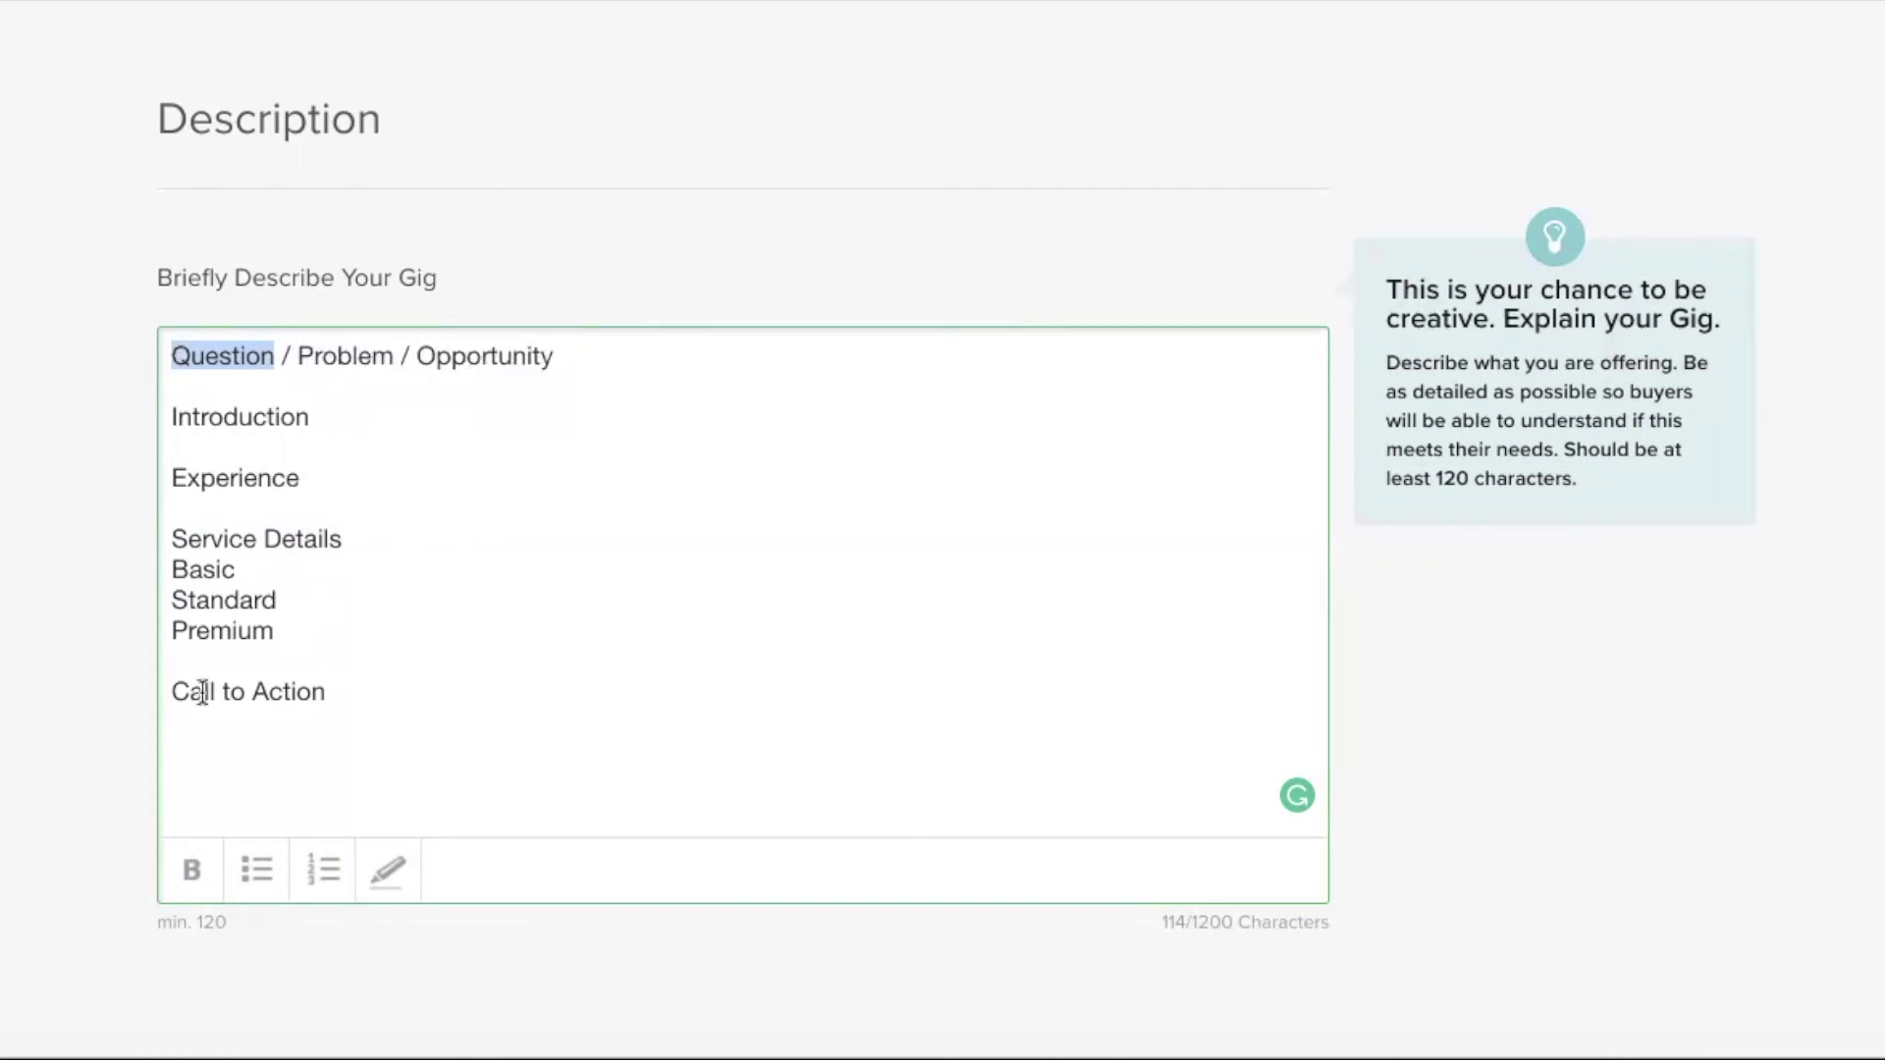
# Make the "Call to Action" line at the end of the description bold.
pyautogui.click(173, 691)
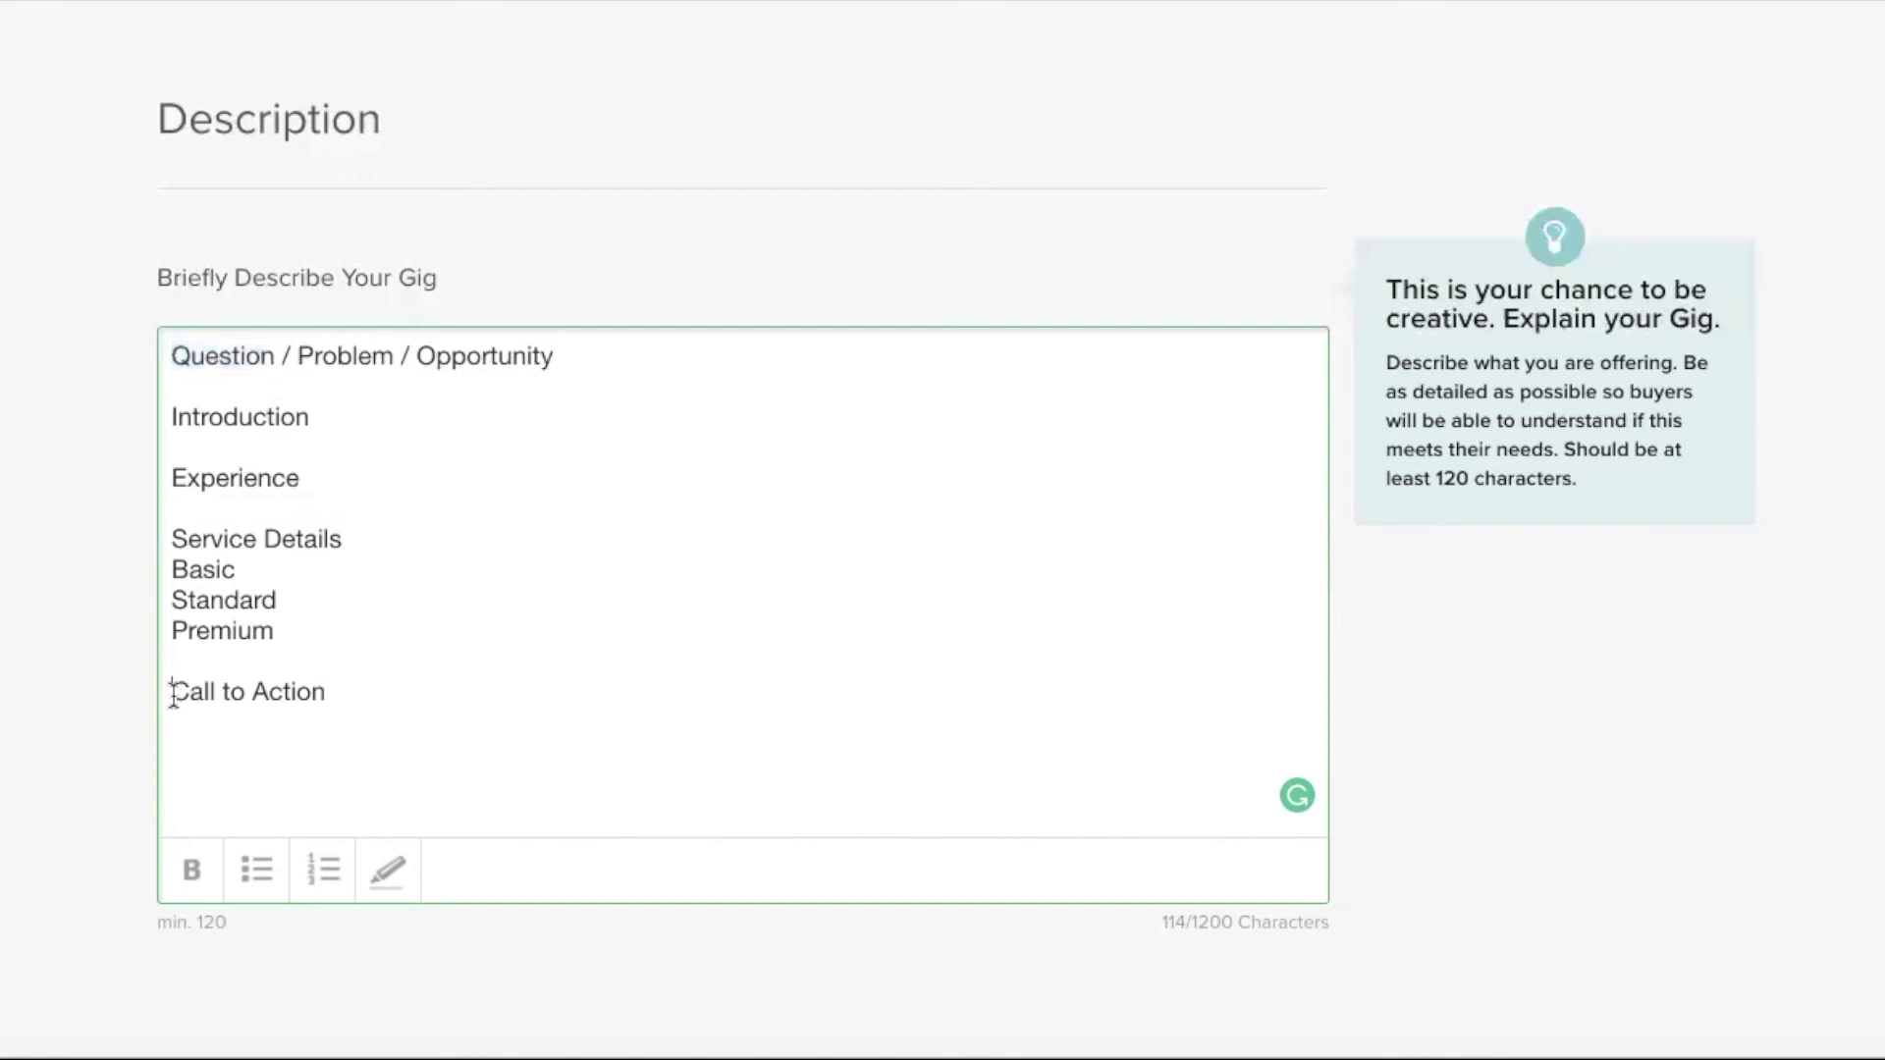
pyautogui.moveTo(173, 691); pyautogui.dragTo(290, 757)
pyautogui.click(190, 870)
pyautogui.click(296, 636)
# Highlight the "Service Details", "Experience" and "Introduction" headings in the description.
pyautogui.moveTo(363, 531); pyautogui.dragTo(195, 532)
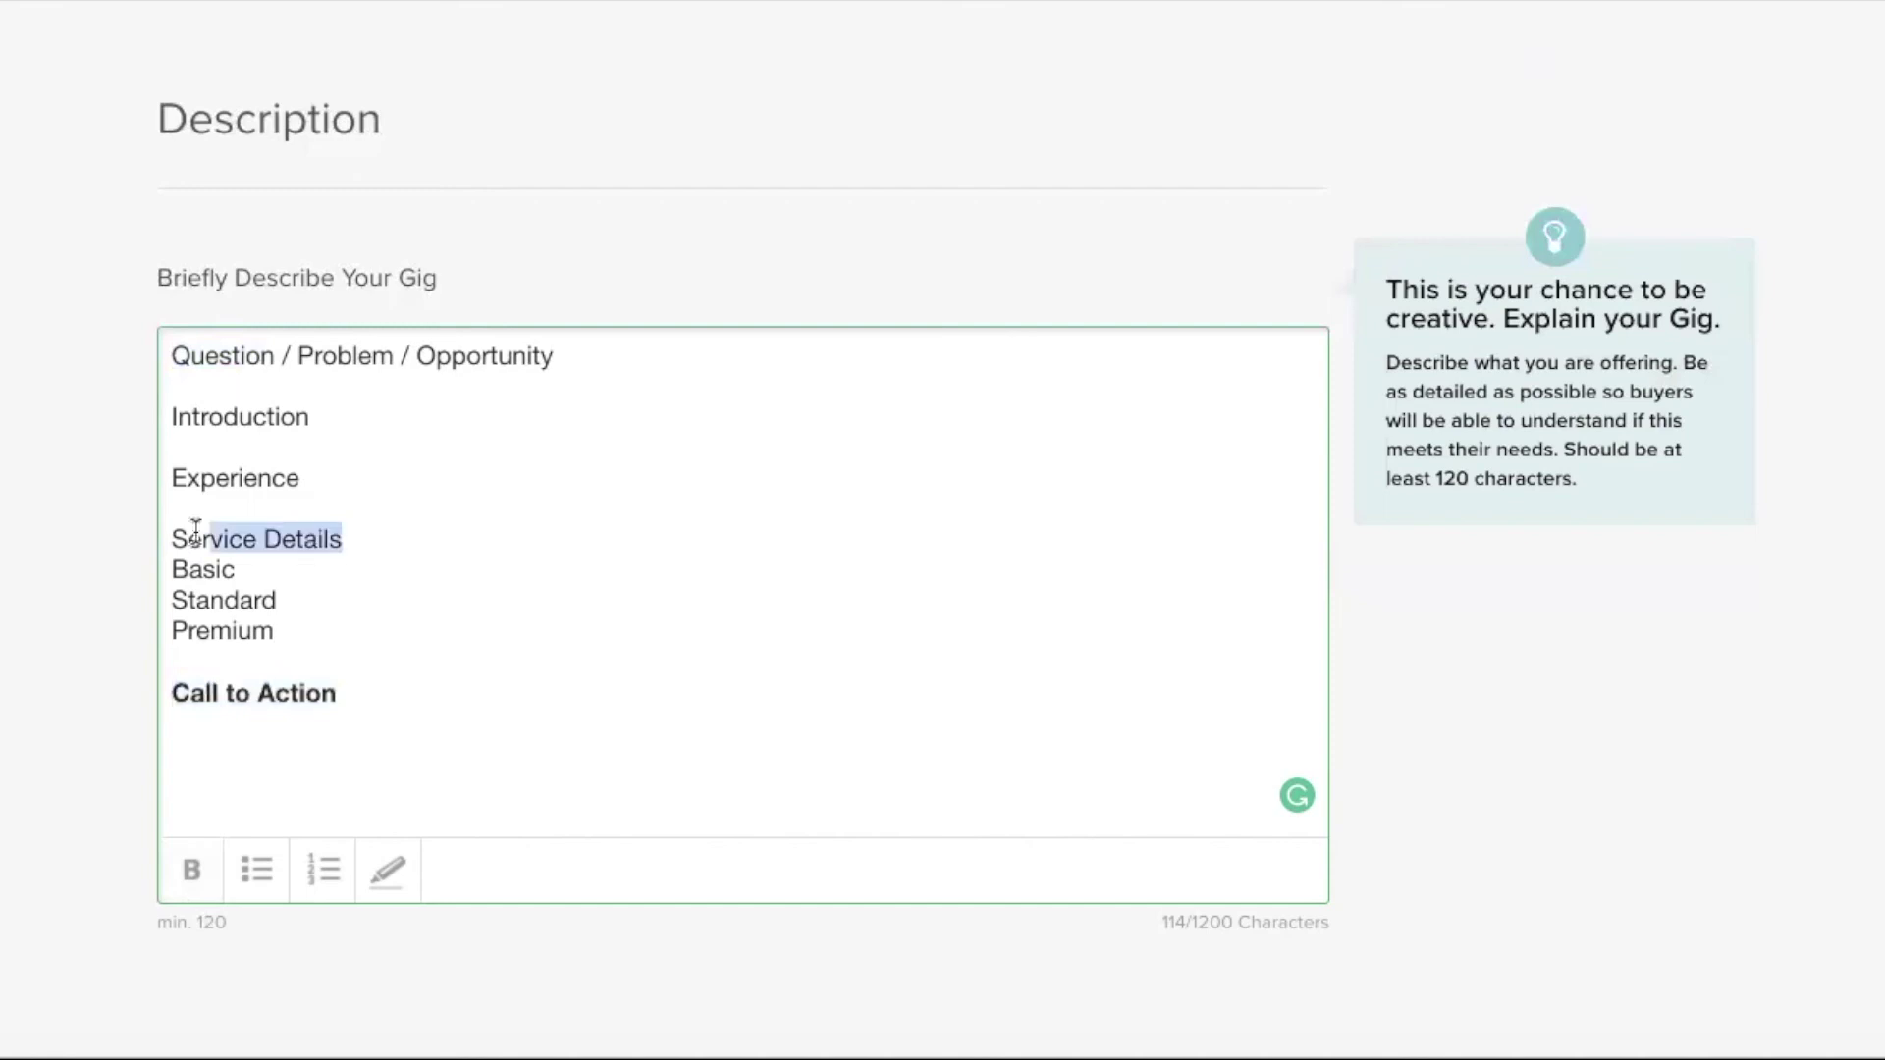
pyautogui.click(376, 857)
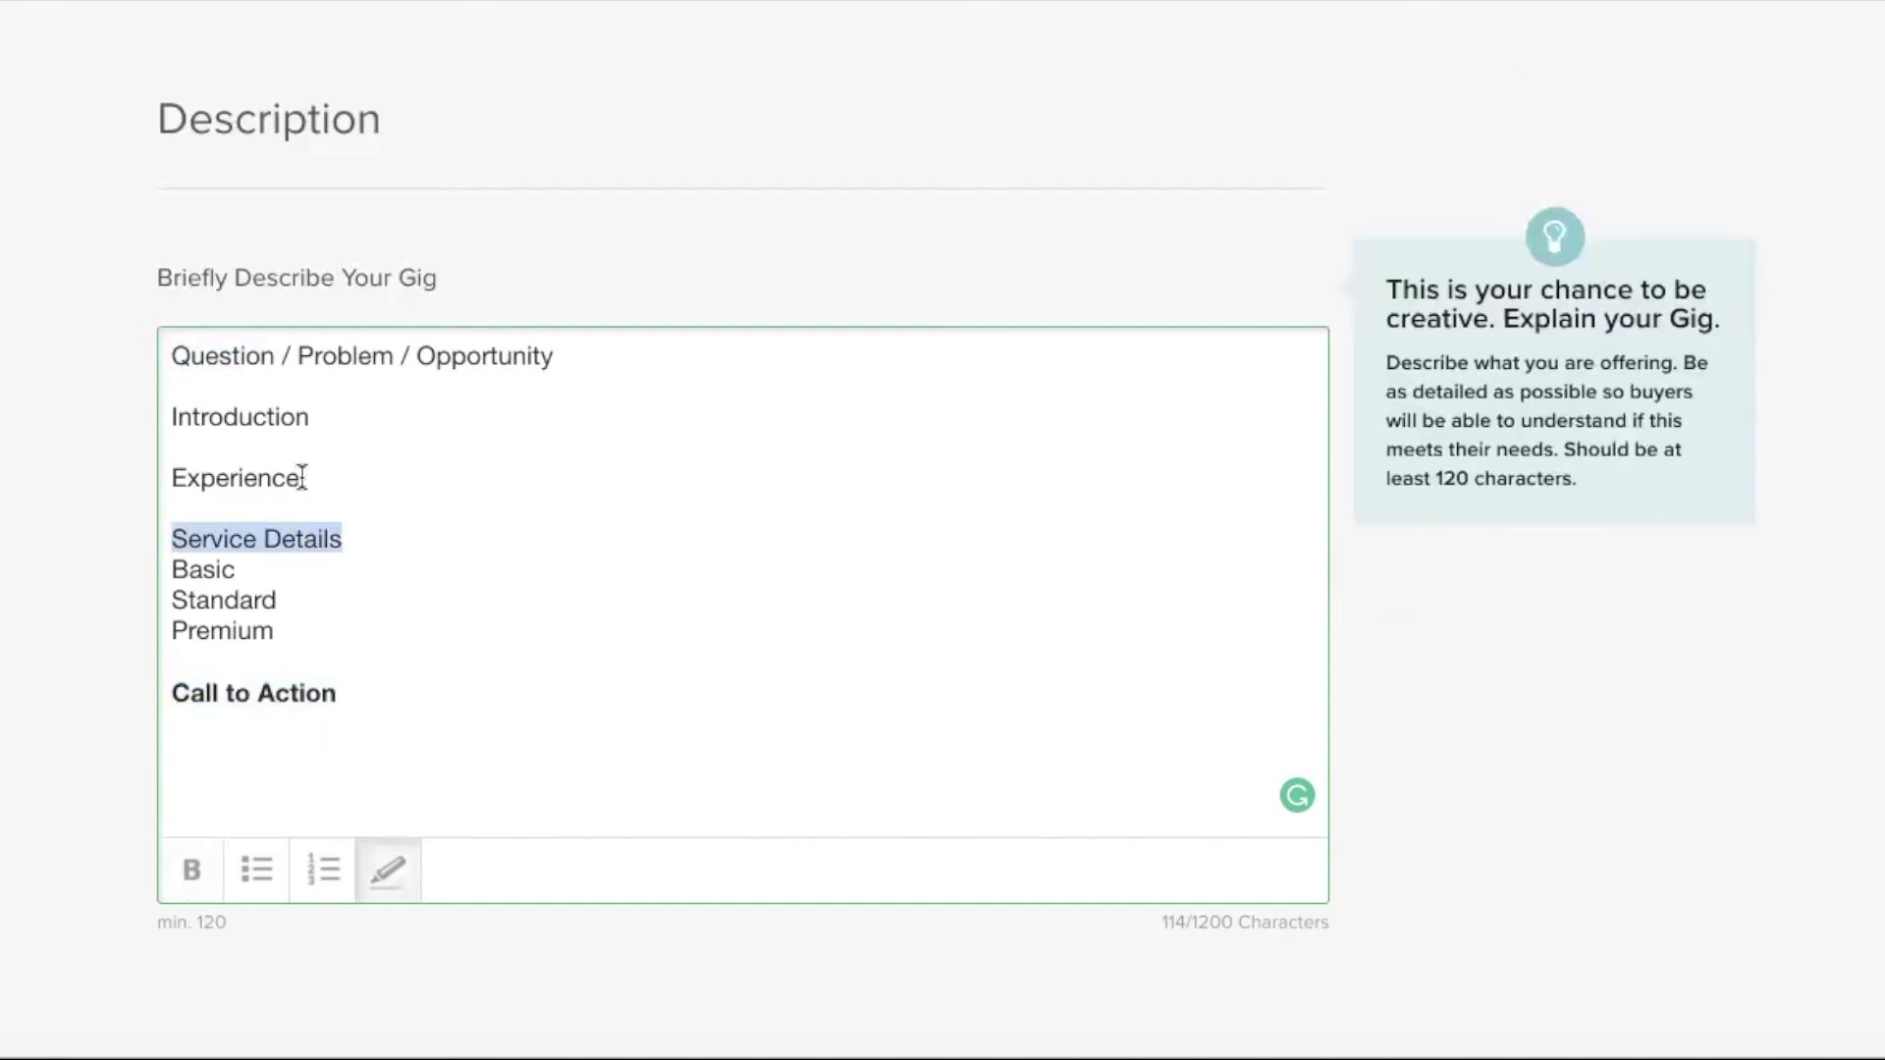
pyautogui.moveTo(169, 478)
pyautogui.mouseDown()
pyautogui.moveTo(300, 480)
pyautogui.moveTo(261, 417)
pyautogui.moveTo(169, 419)
pyautogui.mouseUp()
pyautogui.click(405, 873)
pyautogui.click(373, 898)
# Format the Basic, Standard and Premium lines as a list, trying numbering and settling on bullets.
pyautogui.moveTo(306, 634); pyautogui.dragTo(174, 570)
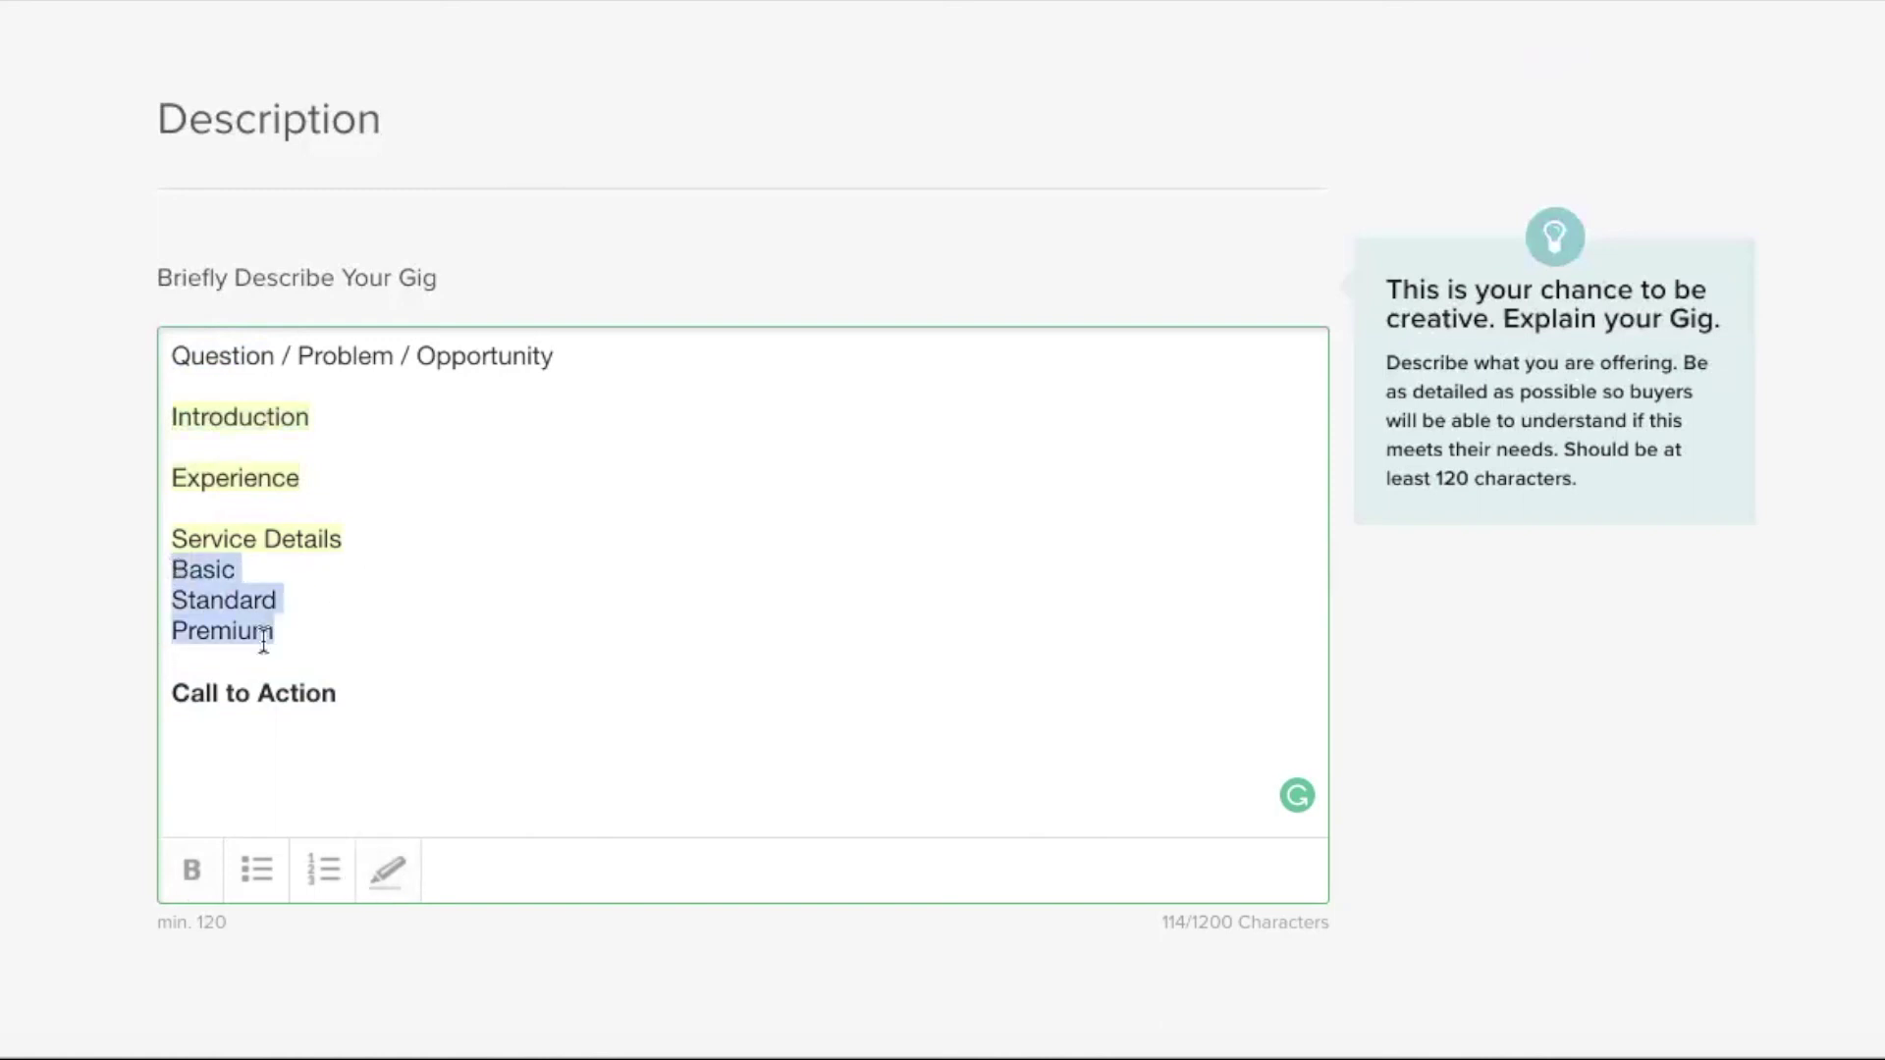
pyautogui.click(264, 890)
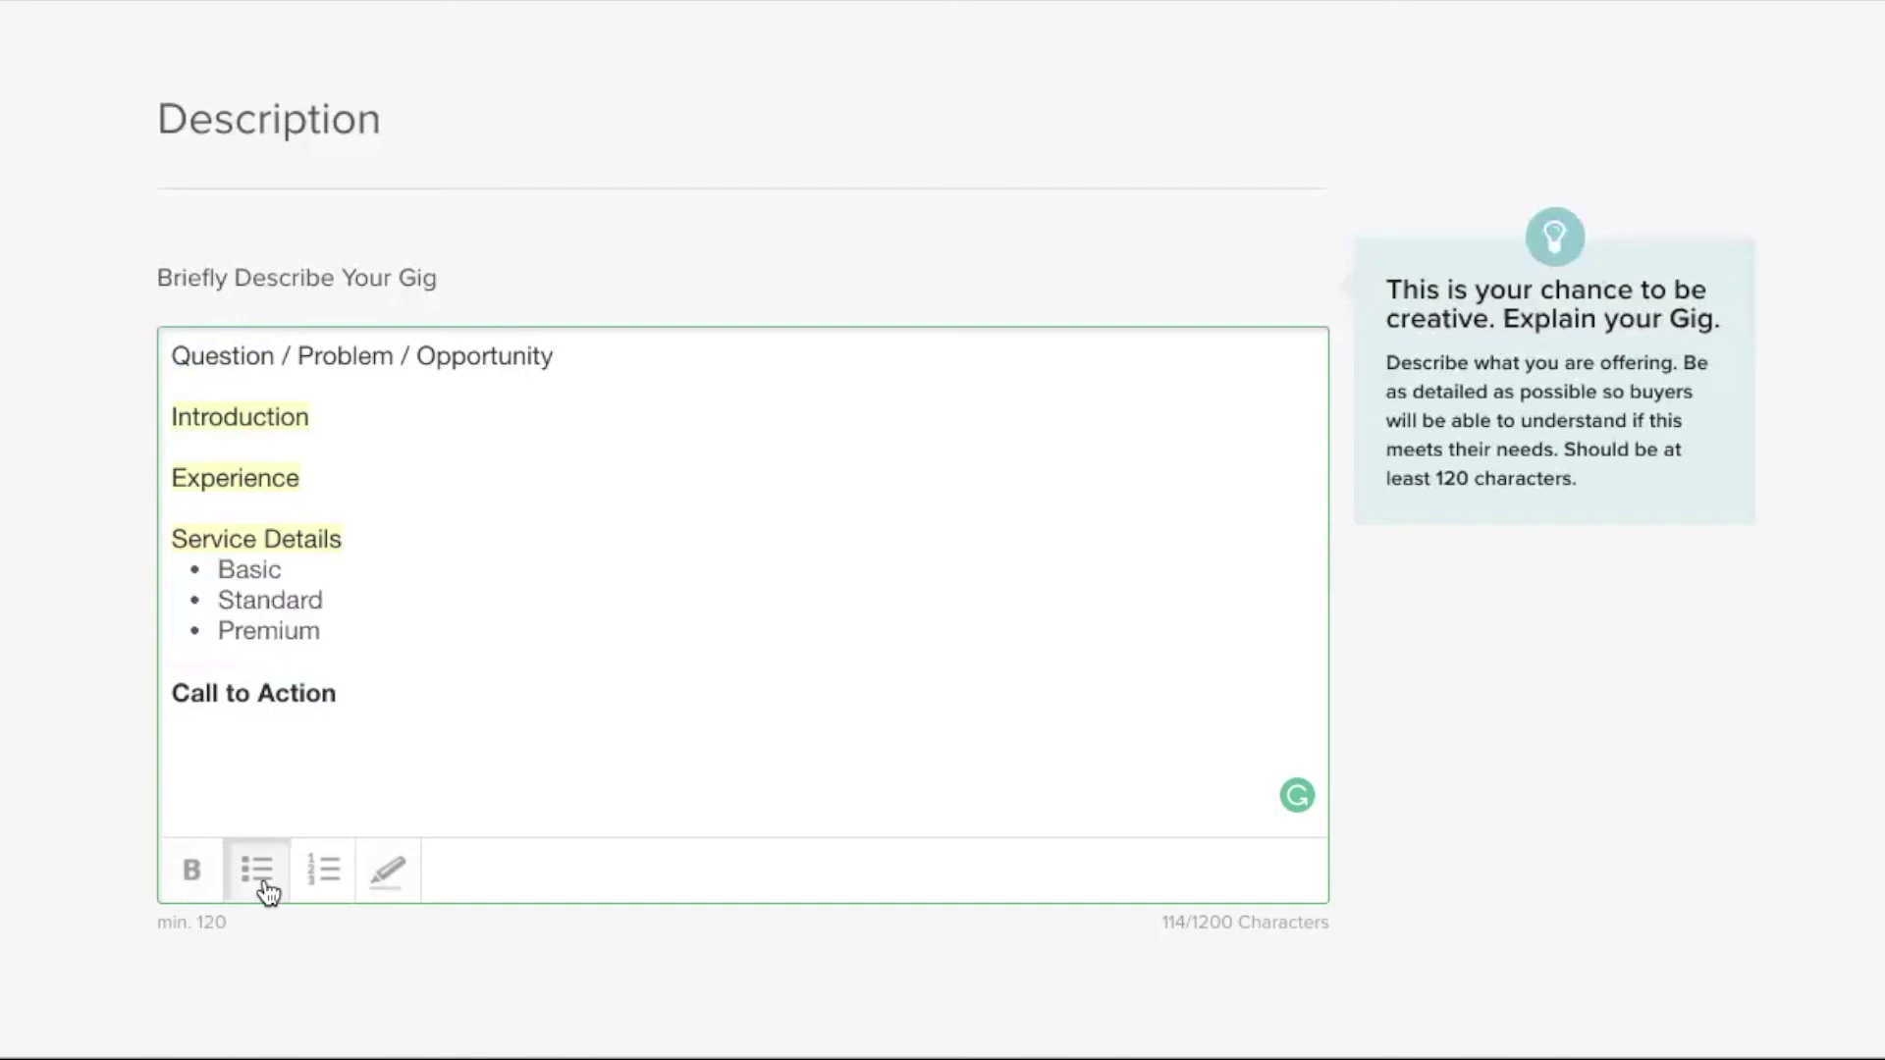
pyautogui.click(324, 893)
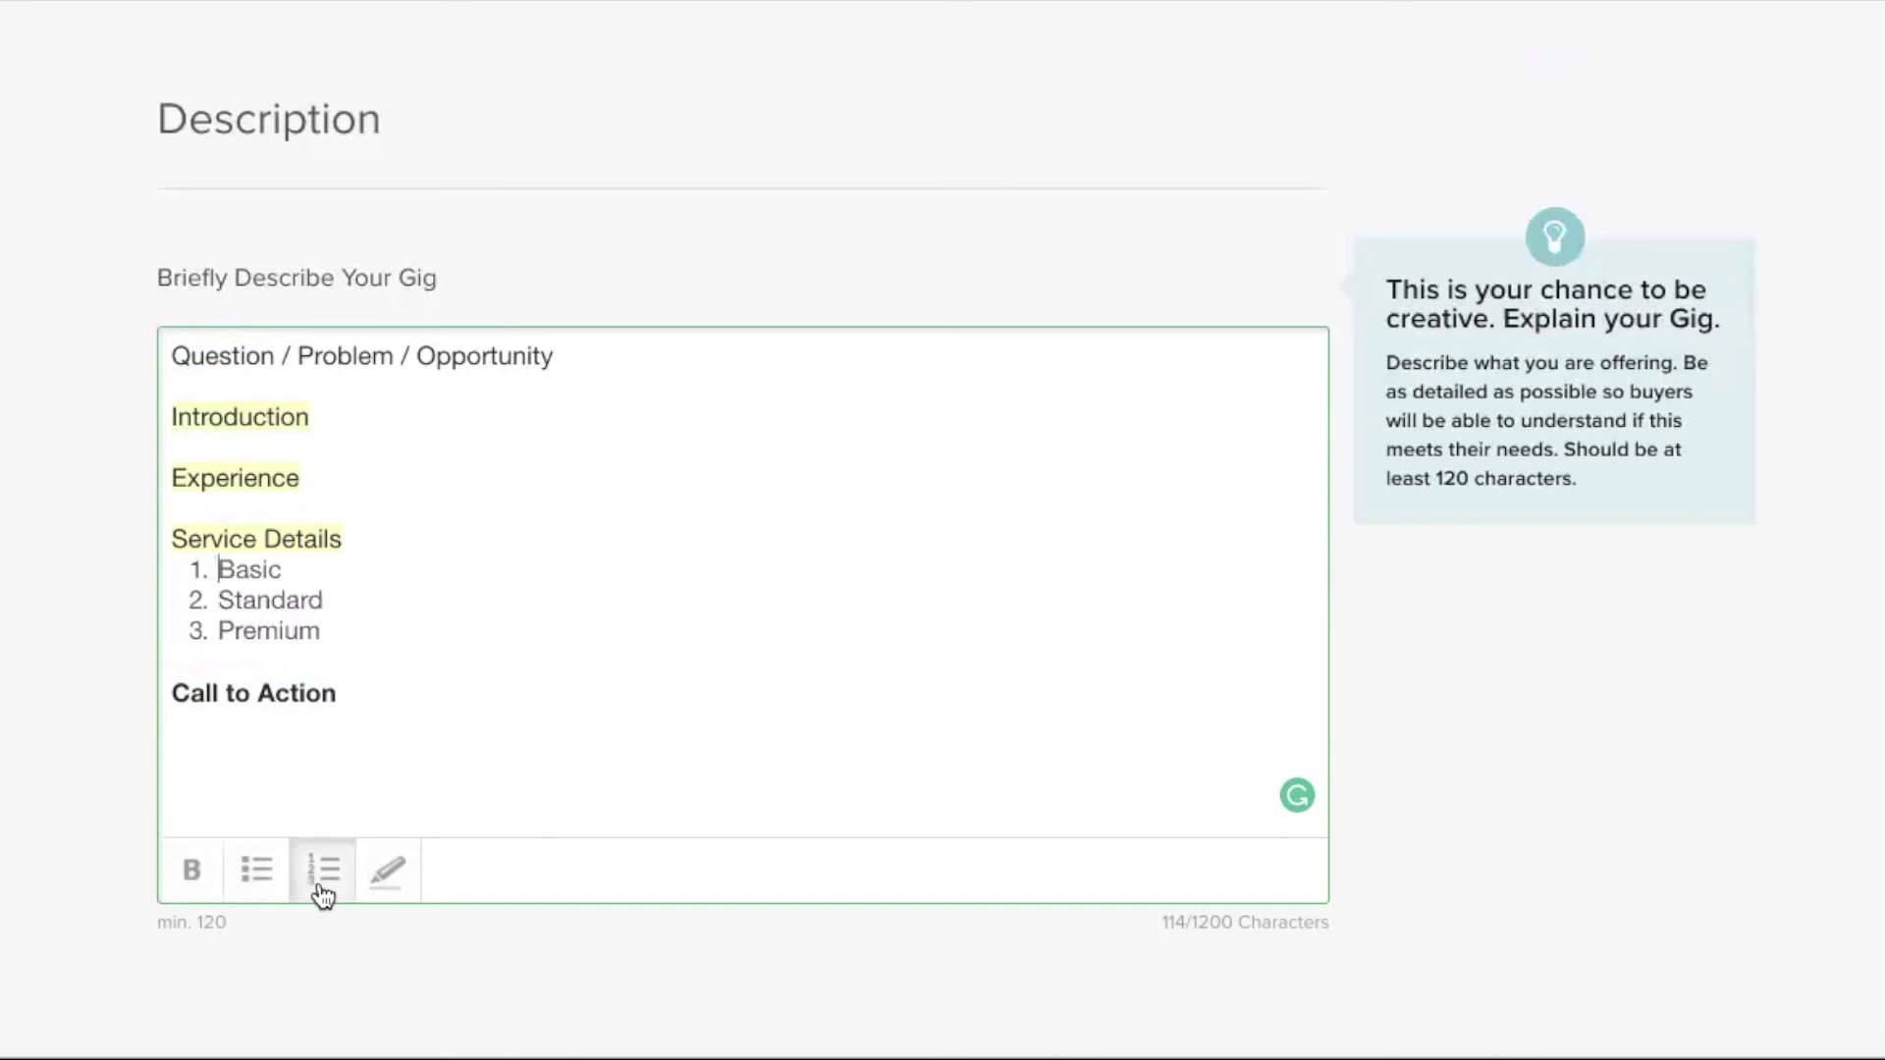
pyautogui.click(246, 896)
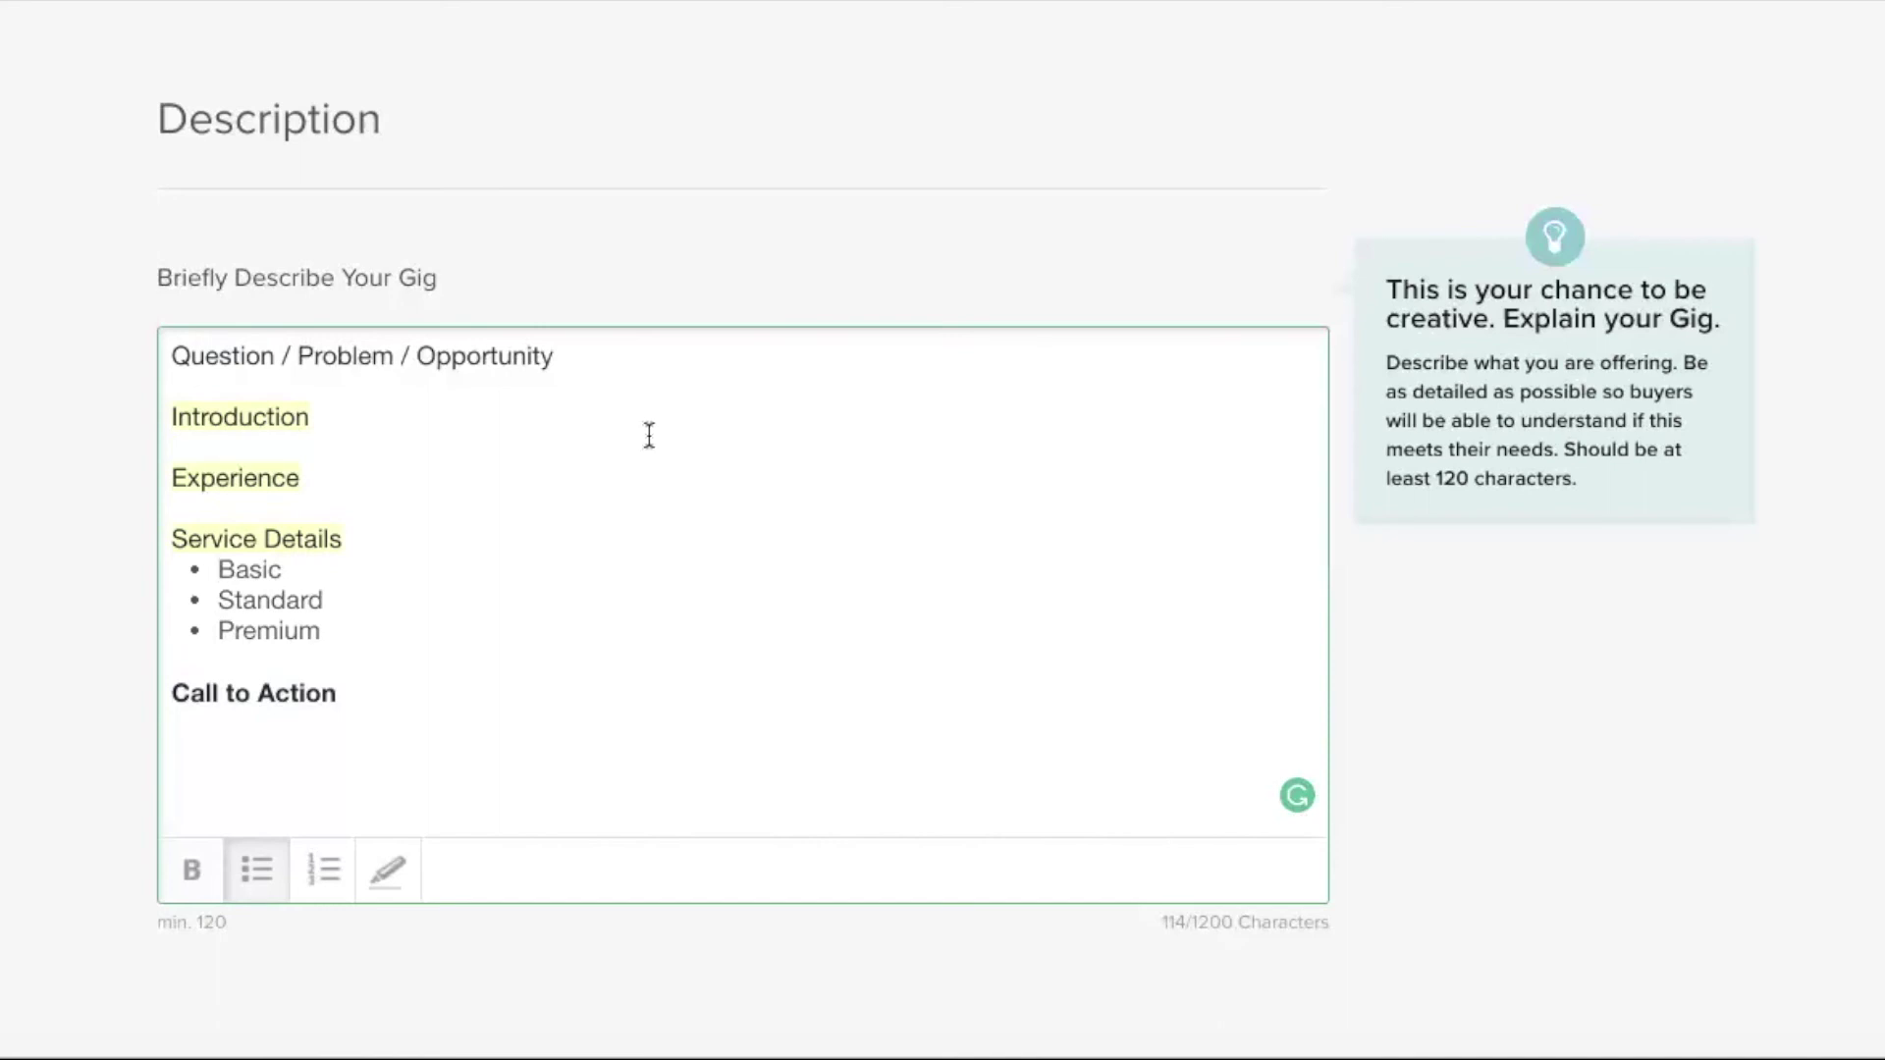
# Remove the blank line above "Introduction" and put it back.
pyautogui.click(344, 383)
pyautogui.press('BackSpace')
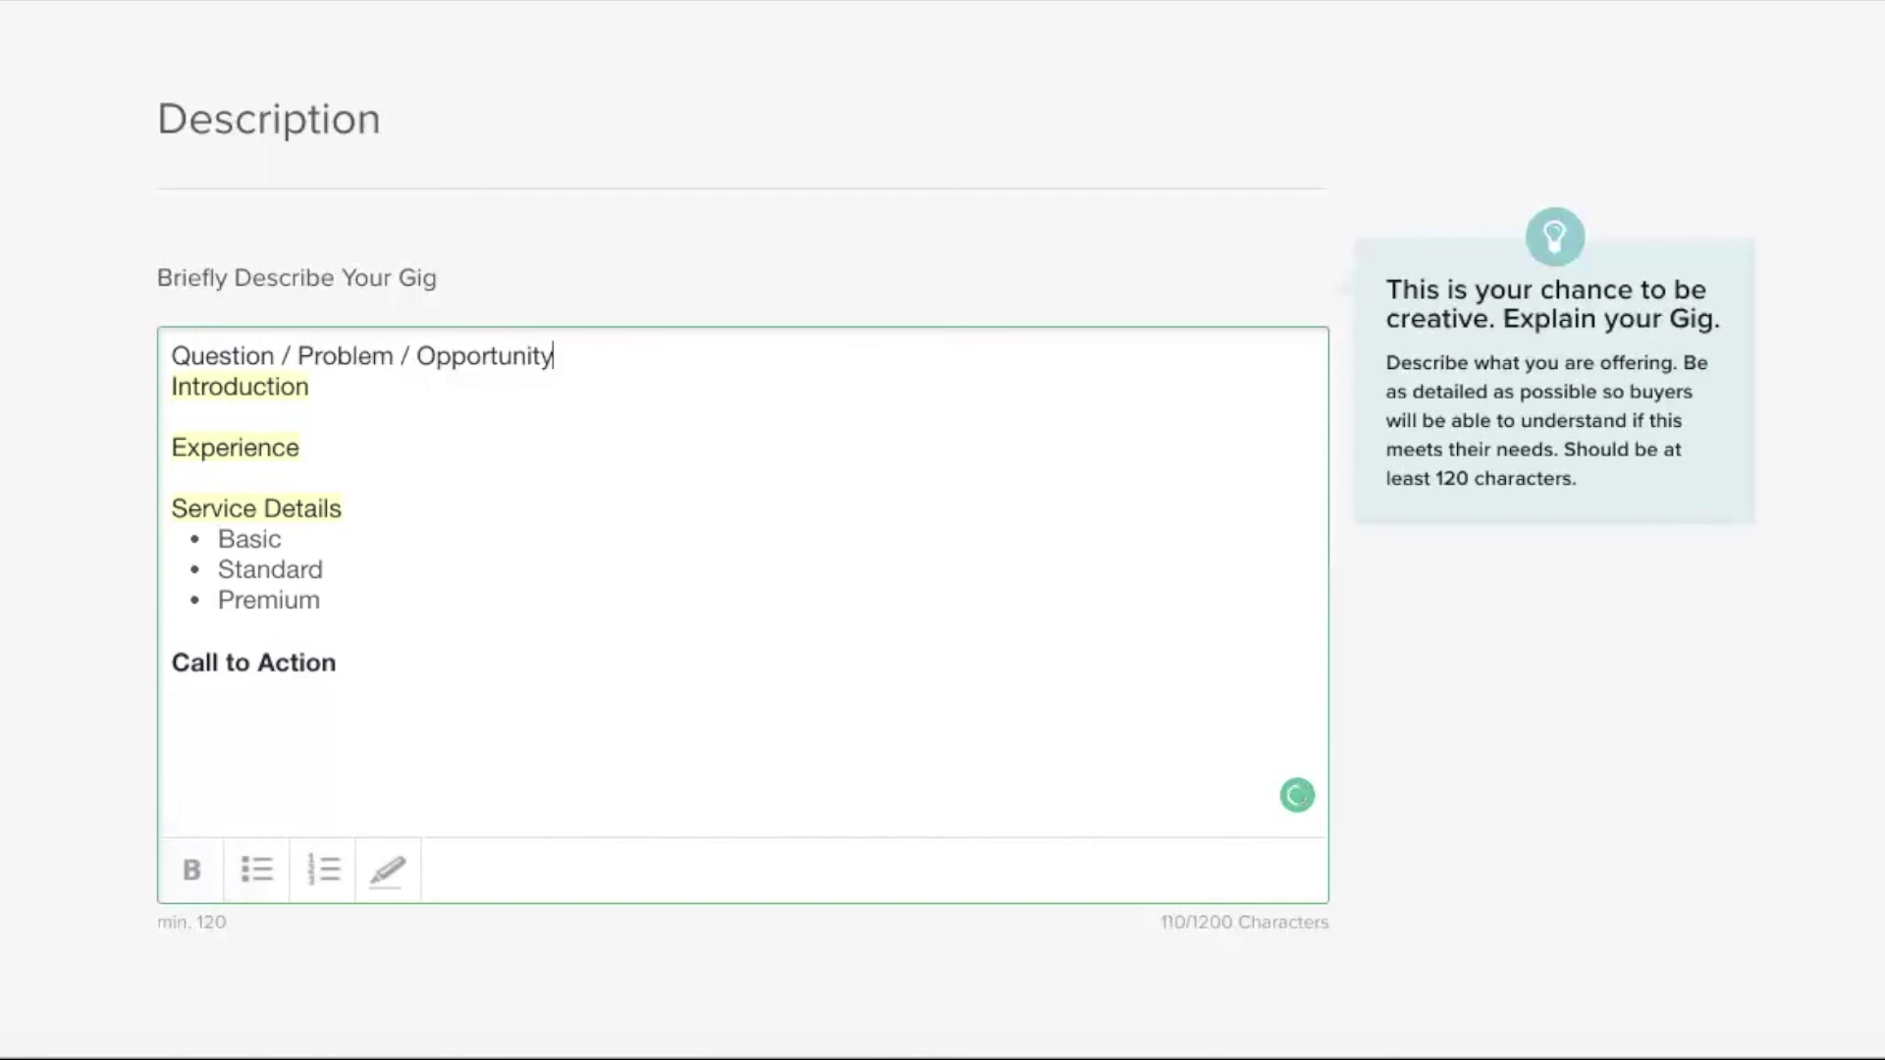
pyautogui.press('Return')
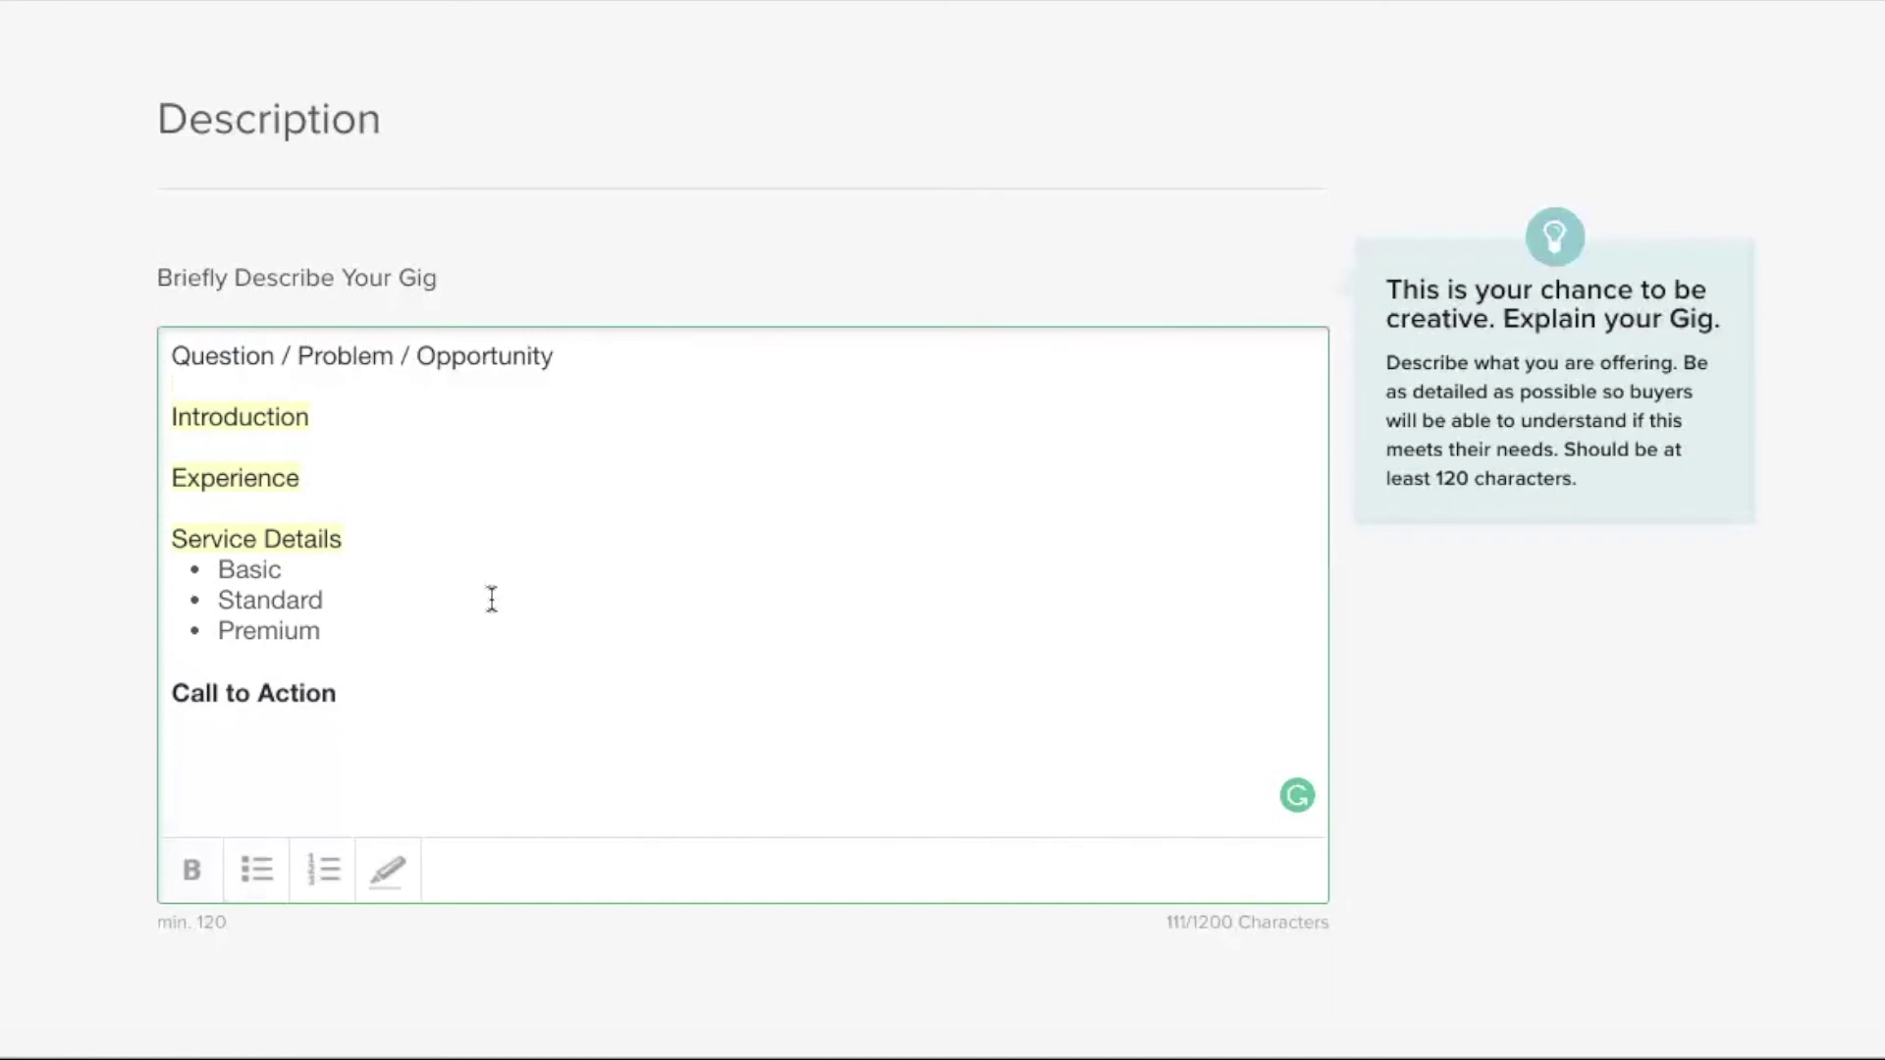
# Try to save the description in its current form and continue to the next stage of the gig.
pyautogui.scroll(-2, 492, 604)
pyautogui.scroll(-4, 492, 609)
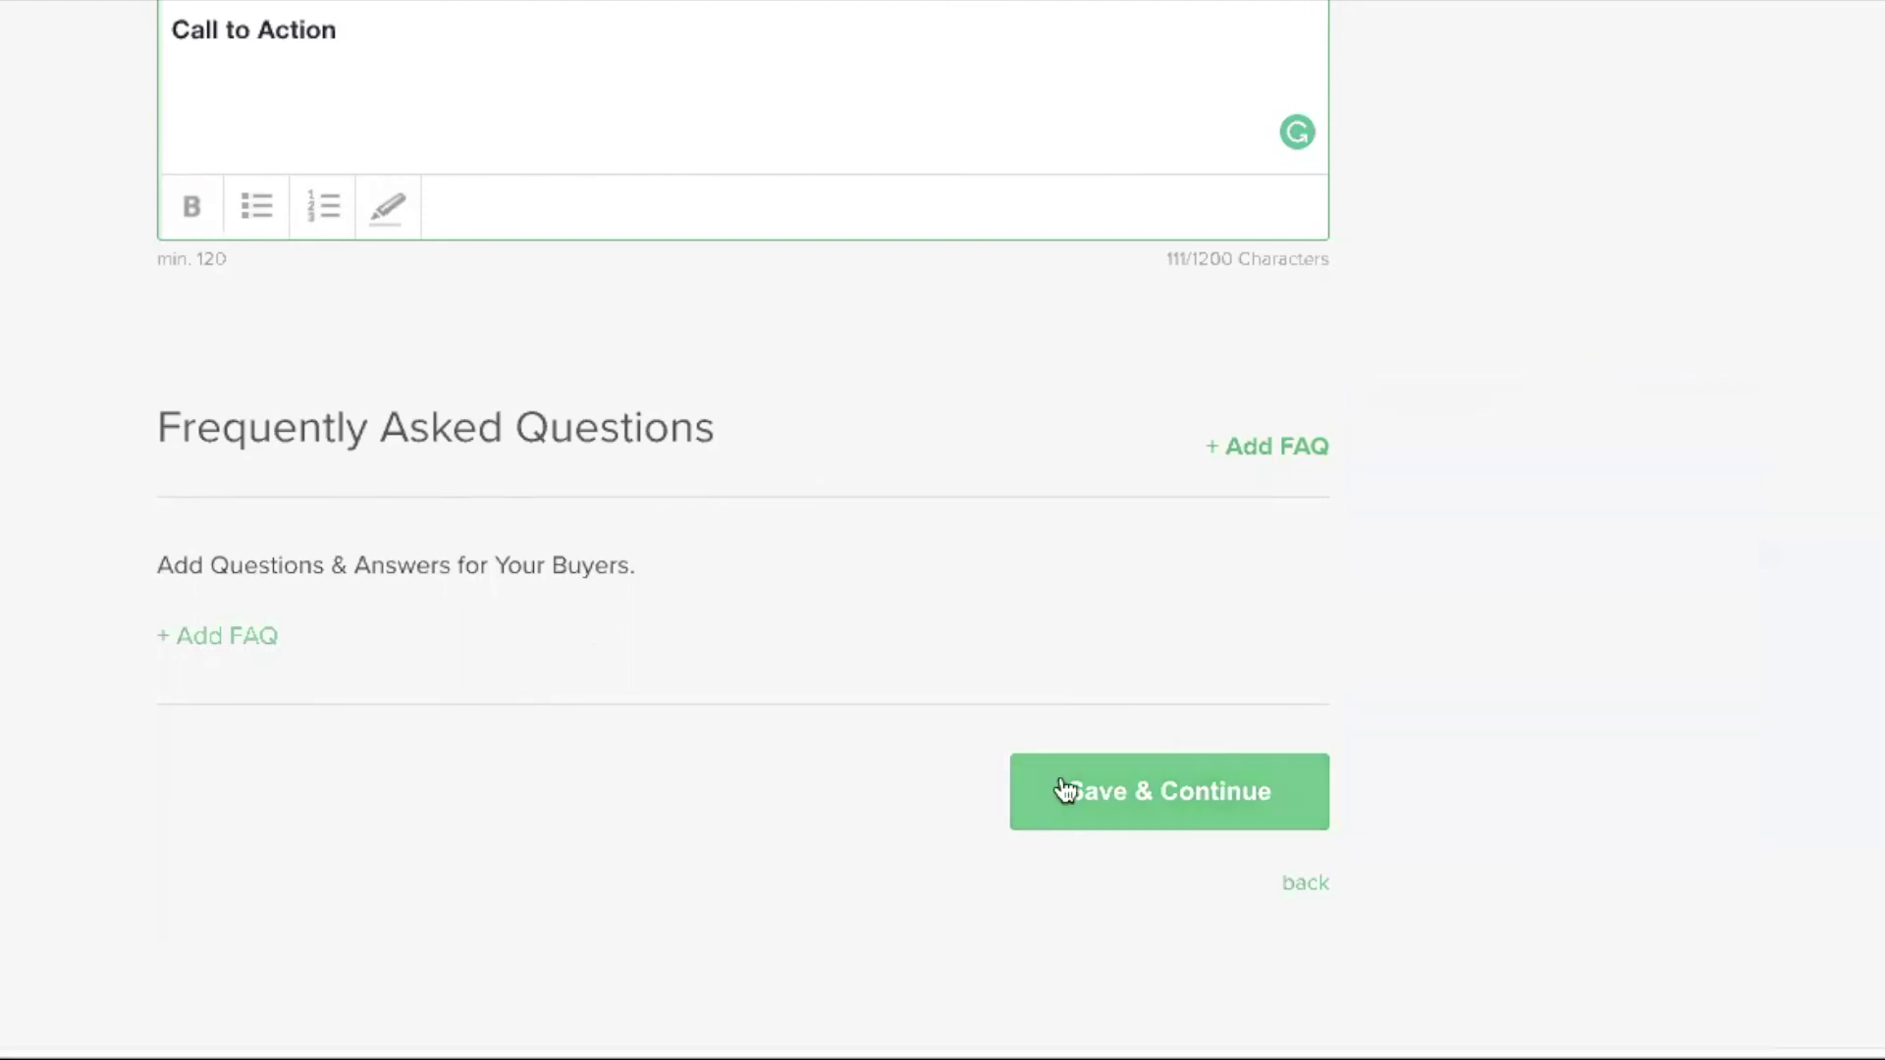
pyautogui.click(1149, 799)
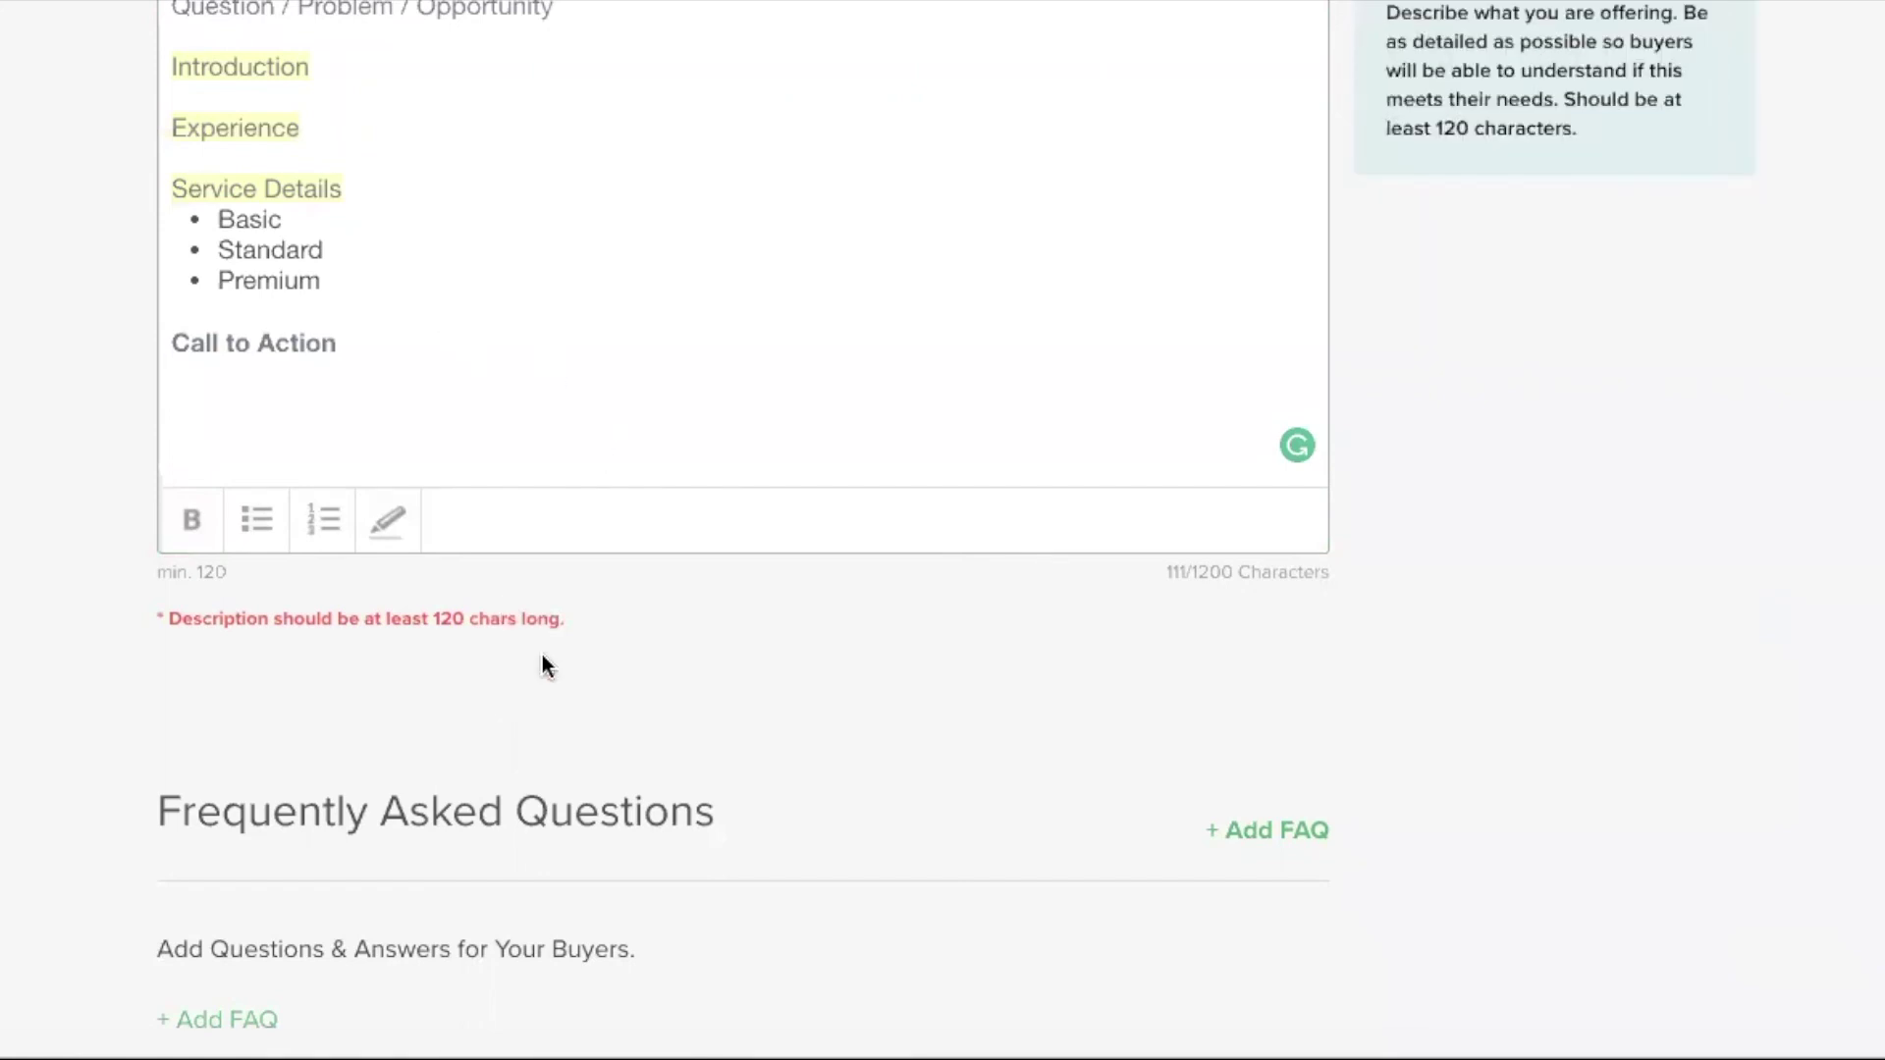
# Add the line "Are you looking for linkedin business page expert?" below the opening outline line, set off by a blank line.
pyautogui.scroll(3, 573, 215)
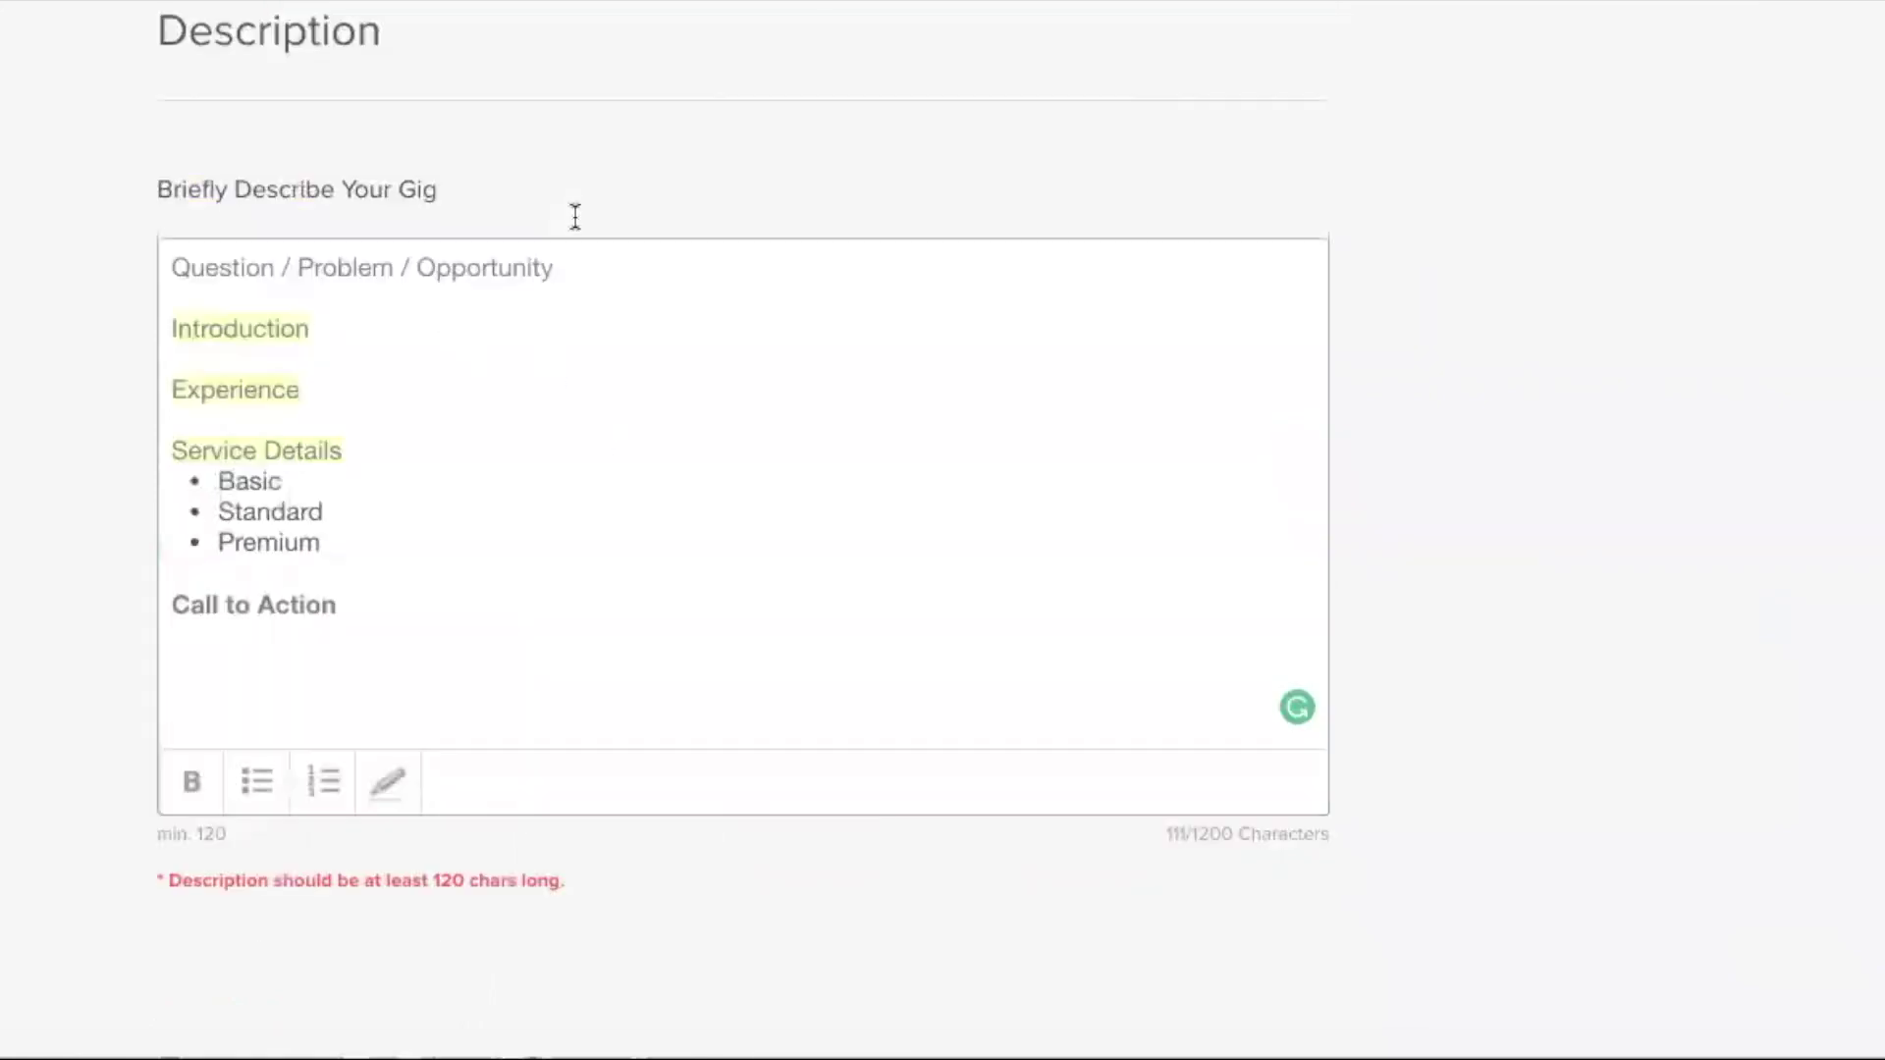
pyautogui.click(626, 262)
pyautogui.click(595, 262)
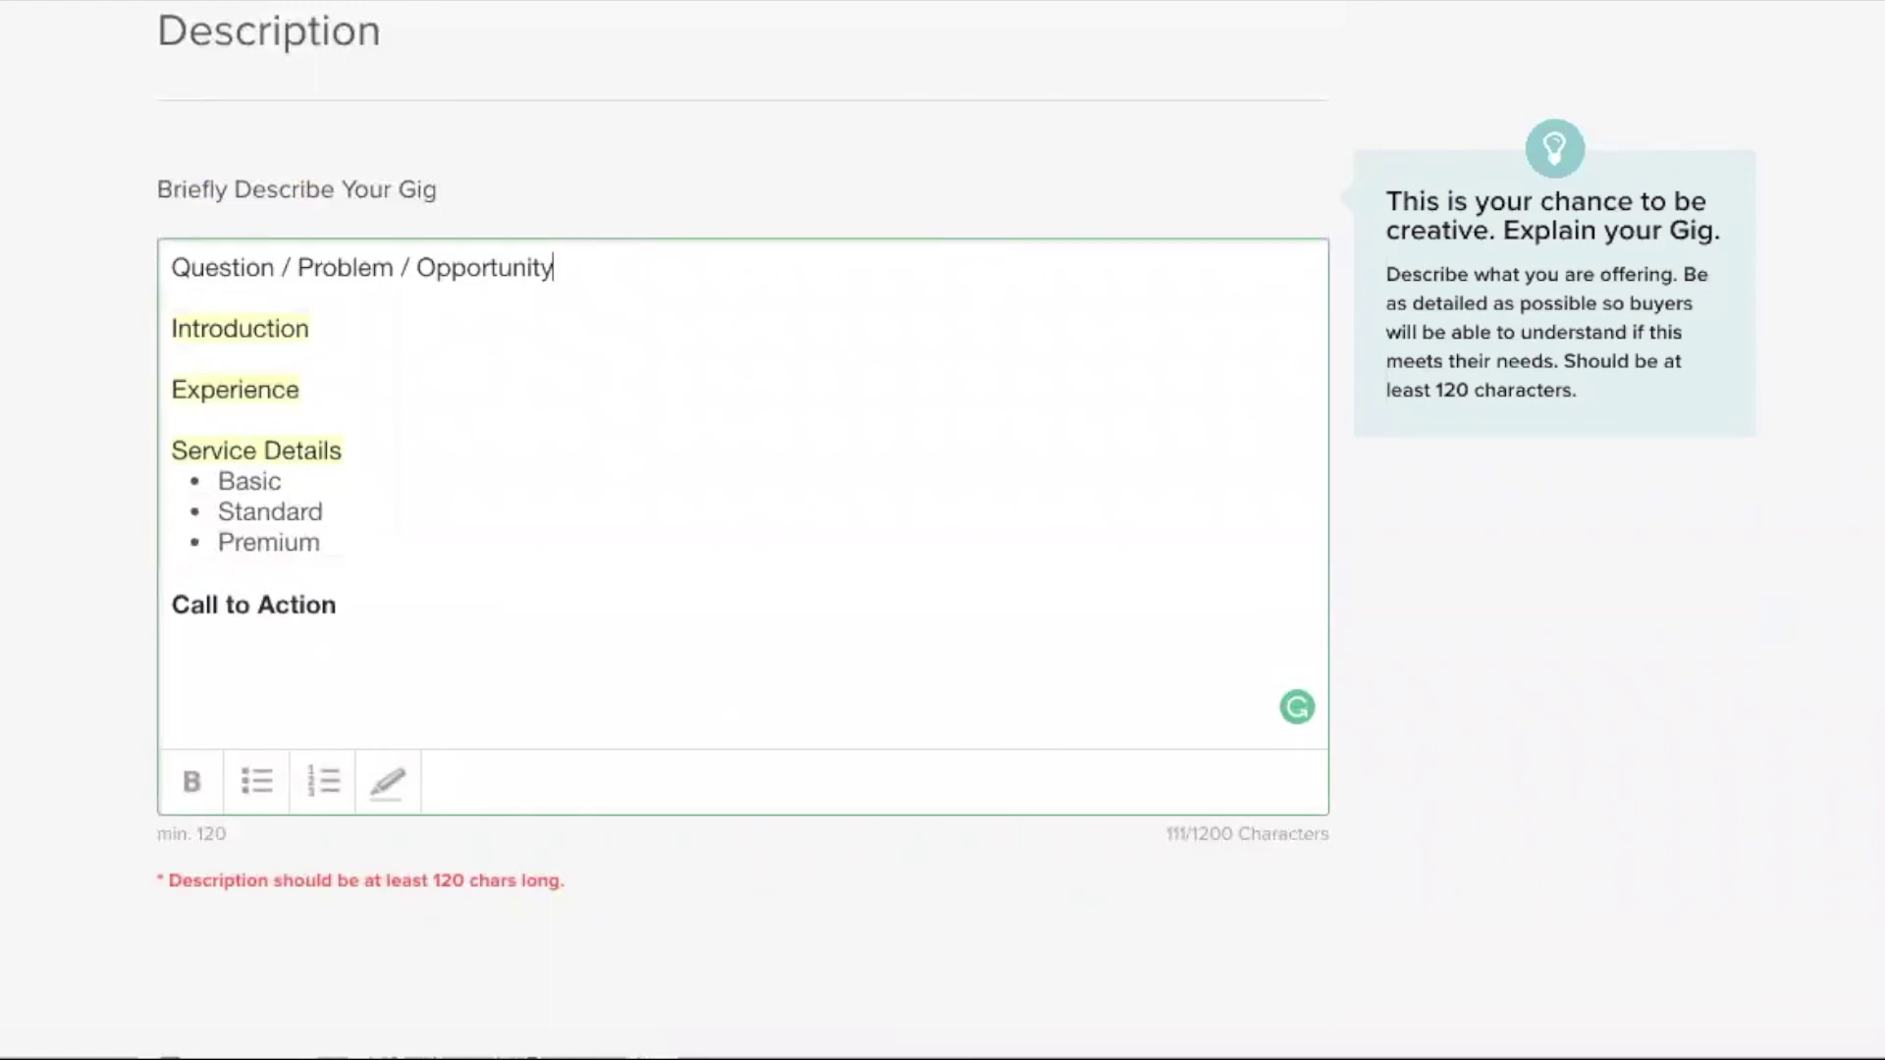
pyautogui.press('Return')
pyautogui.press('Return')
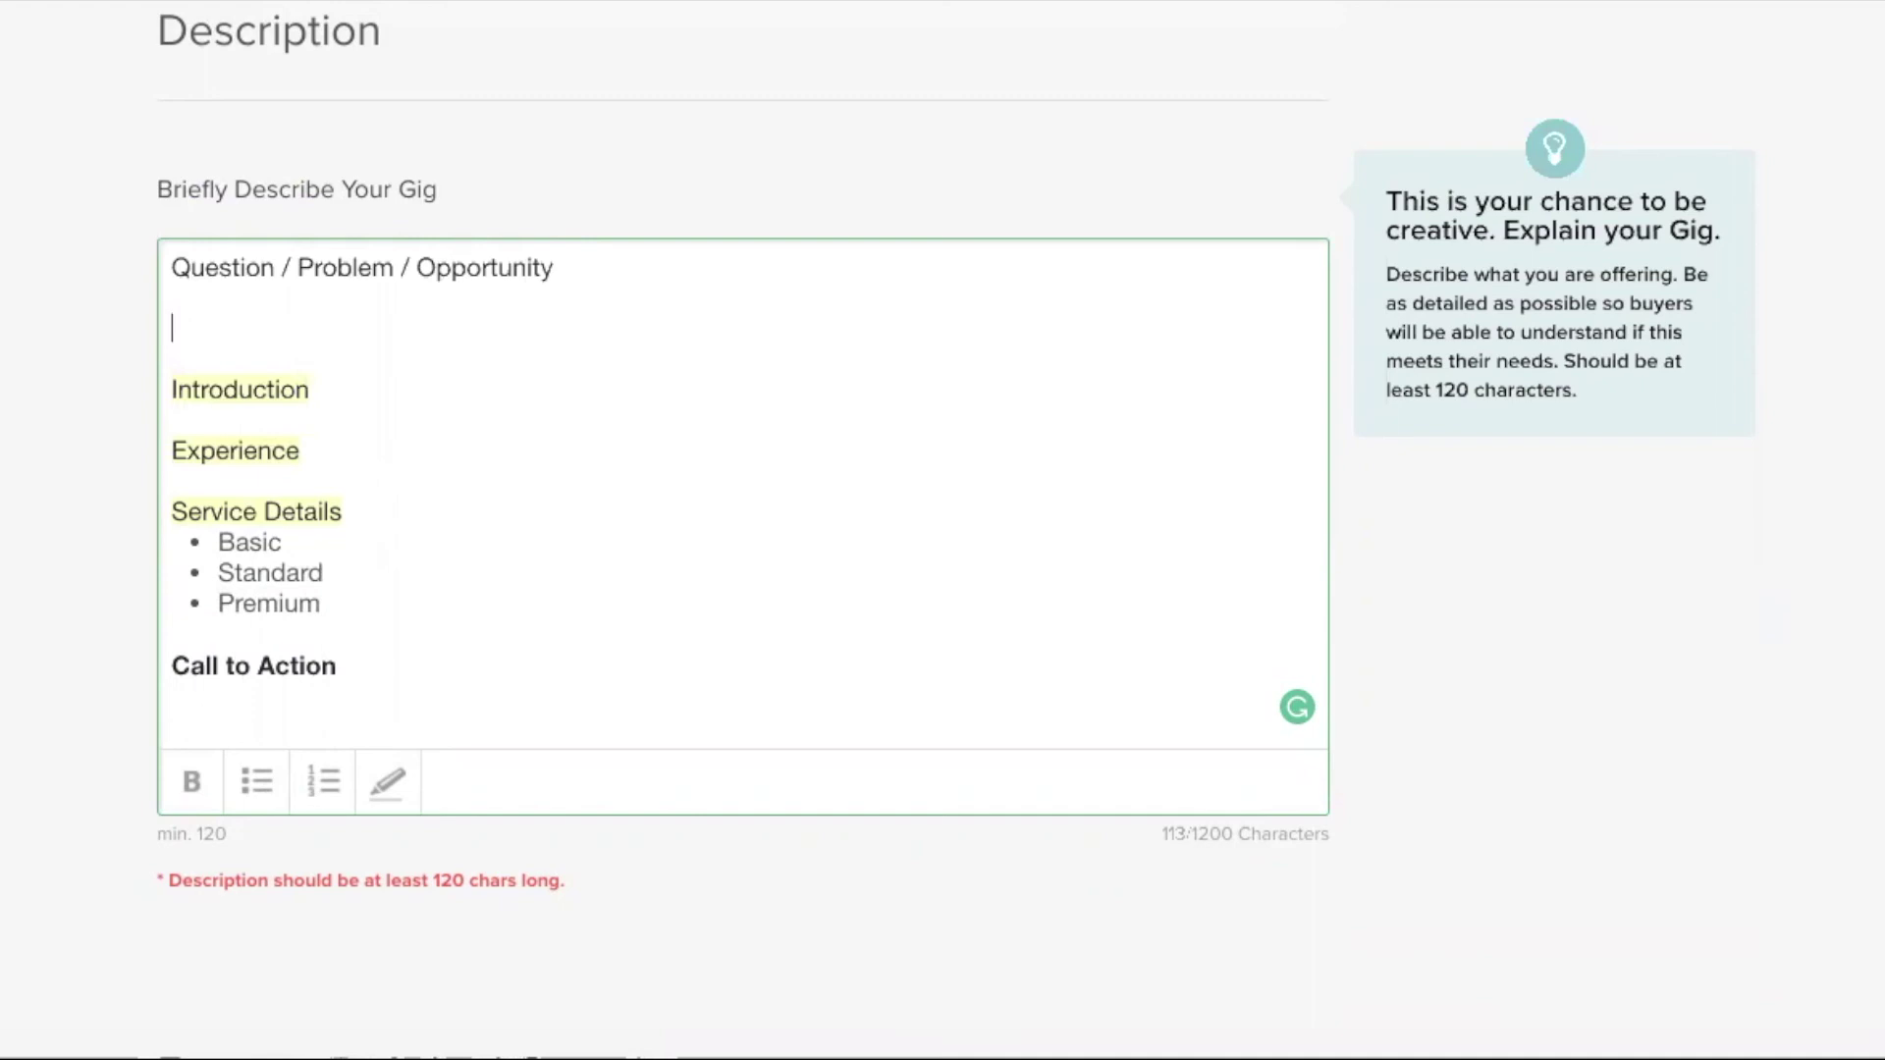
pyautogui.write('Are you looking for ')
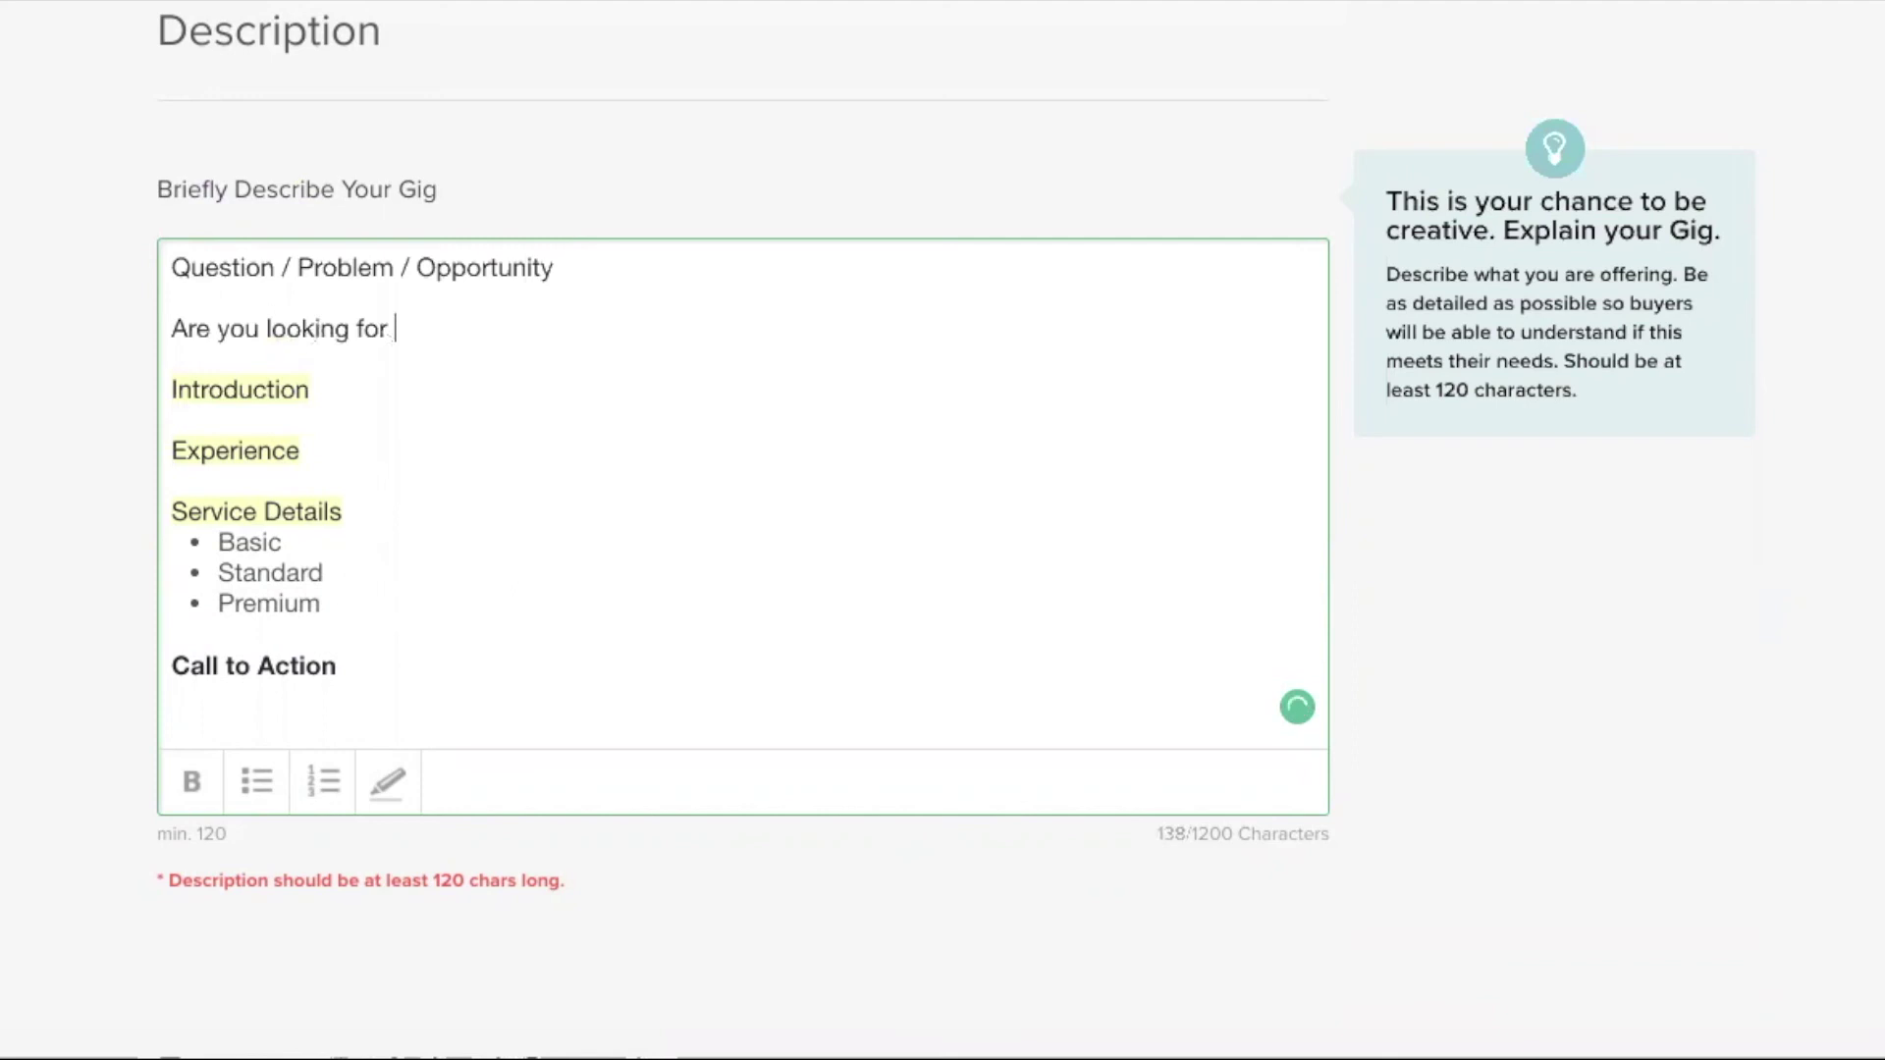
pyautogui.write('linkedin business page expet')
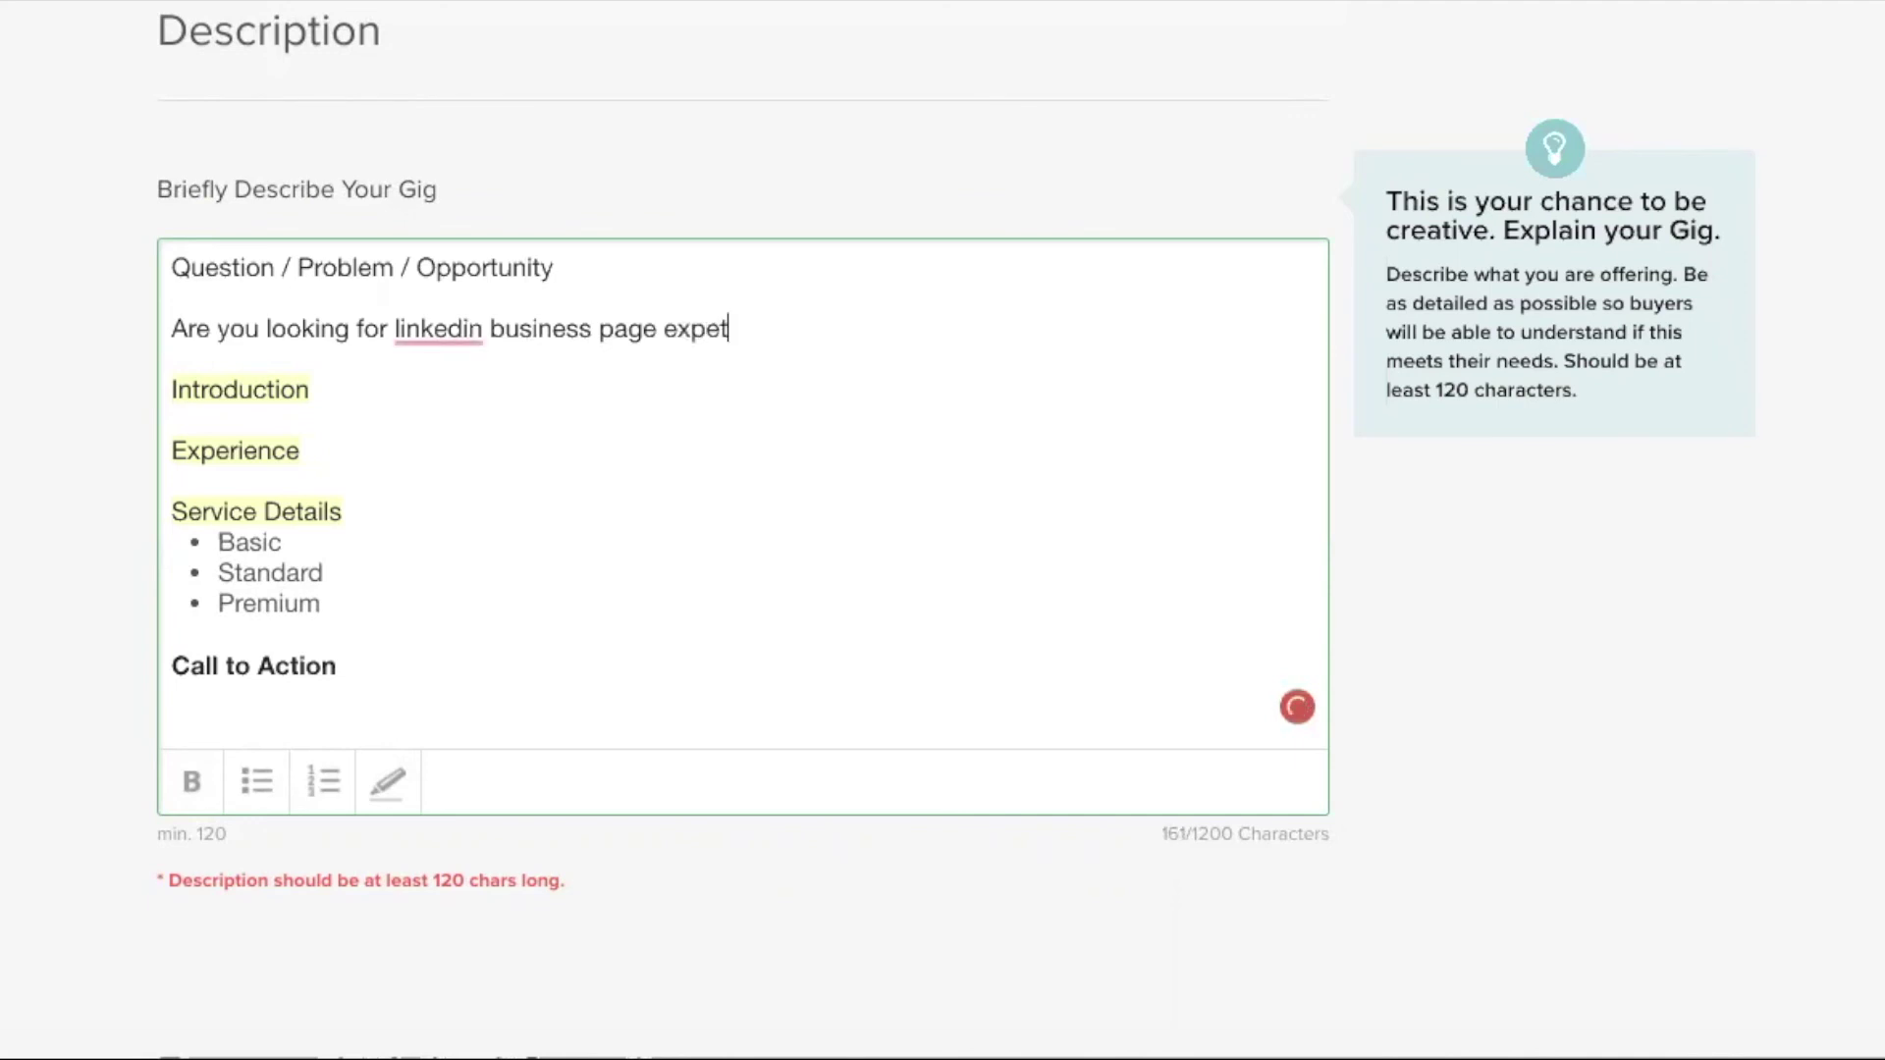
pyautogui.press('BackSpace')
pyautogui.write('rt?')
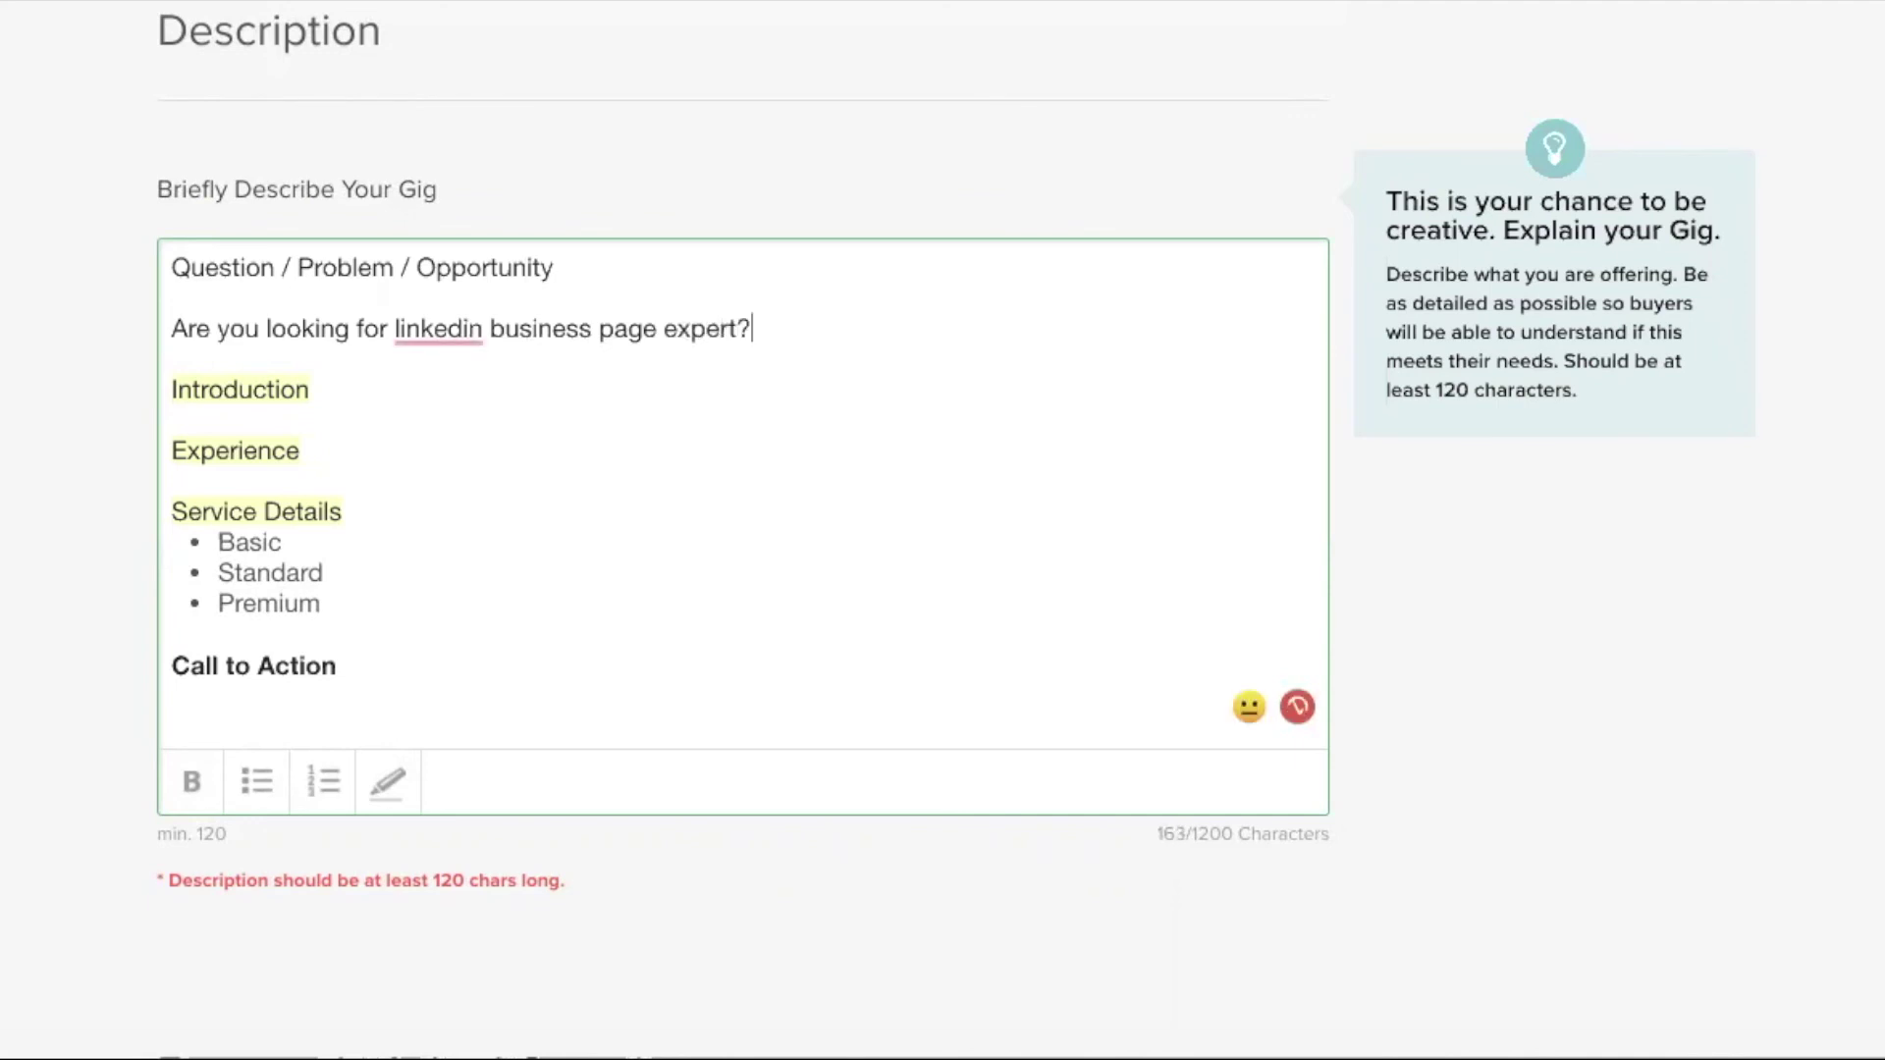
# Save the extended gig description and continue to the buyer requirements.
pyautogui.click(1589, 680)
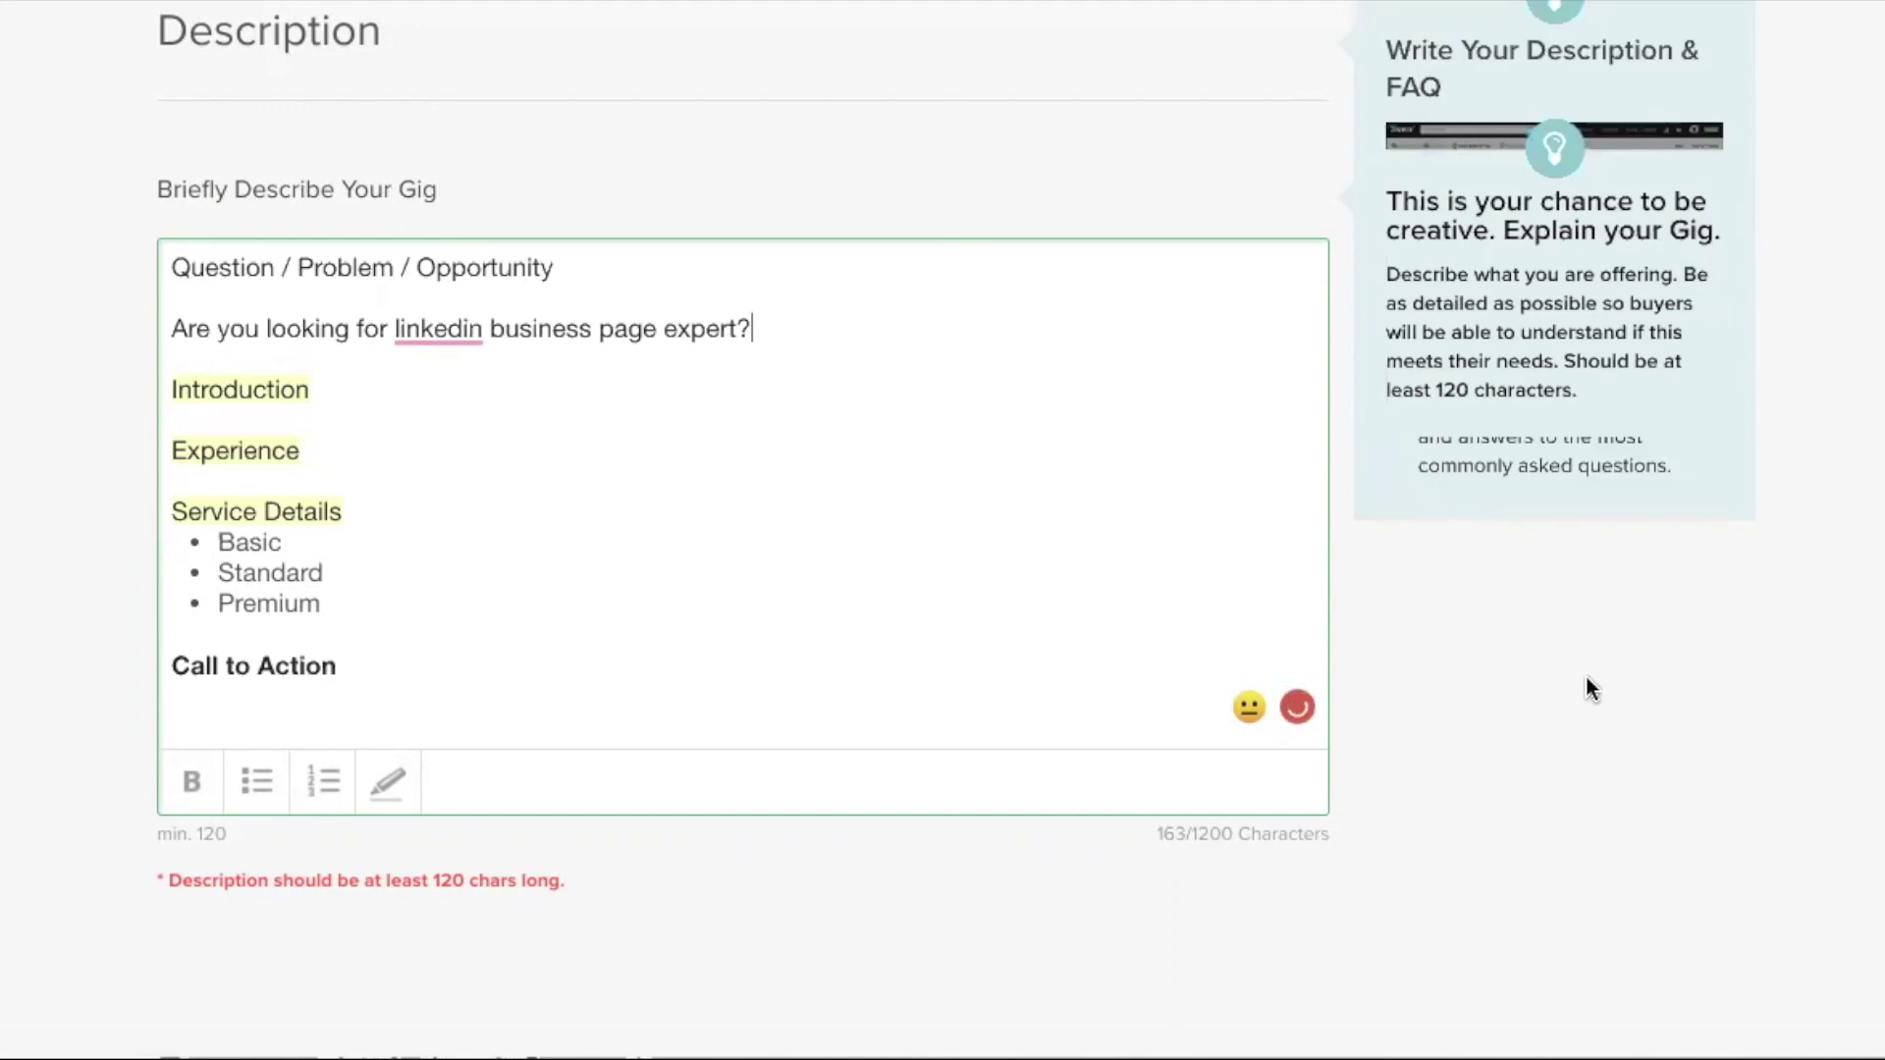
pyautogui.scroll(-4, 1586, 675)
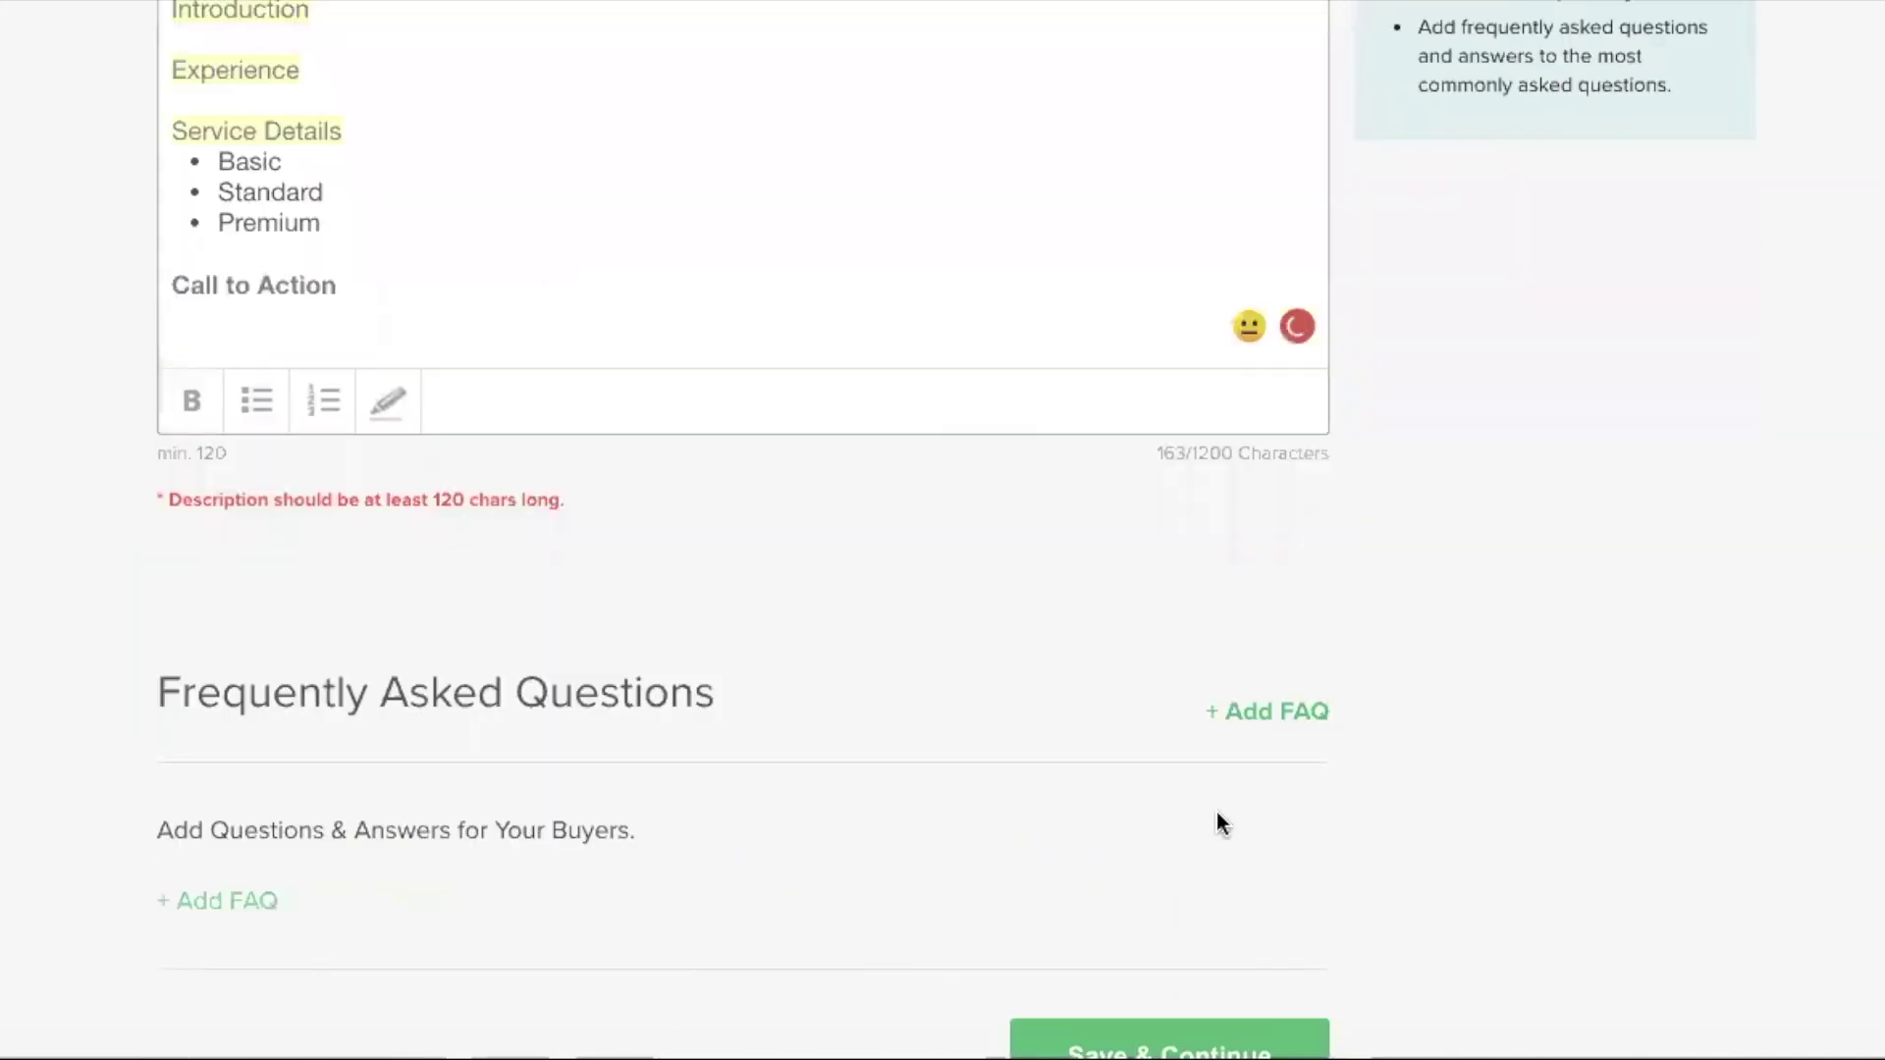
pyautogui.scroll(-2, 1162, 854)
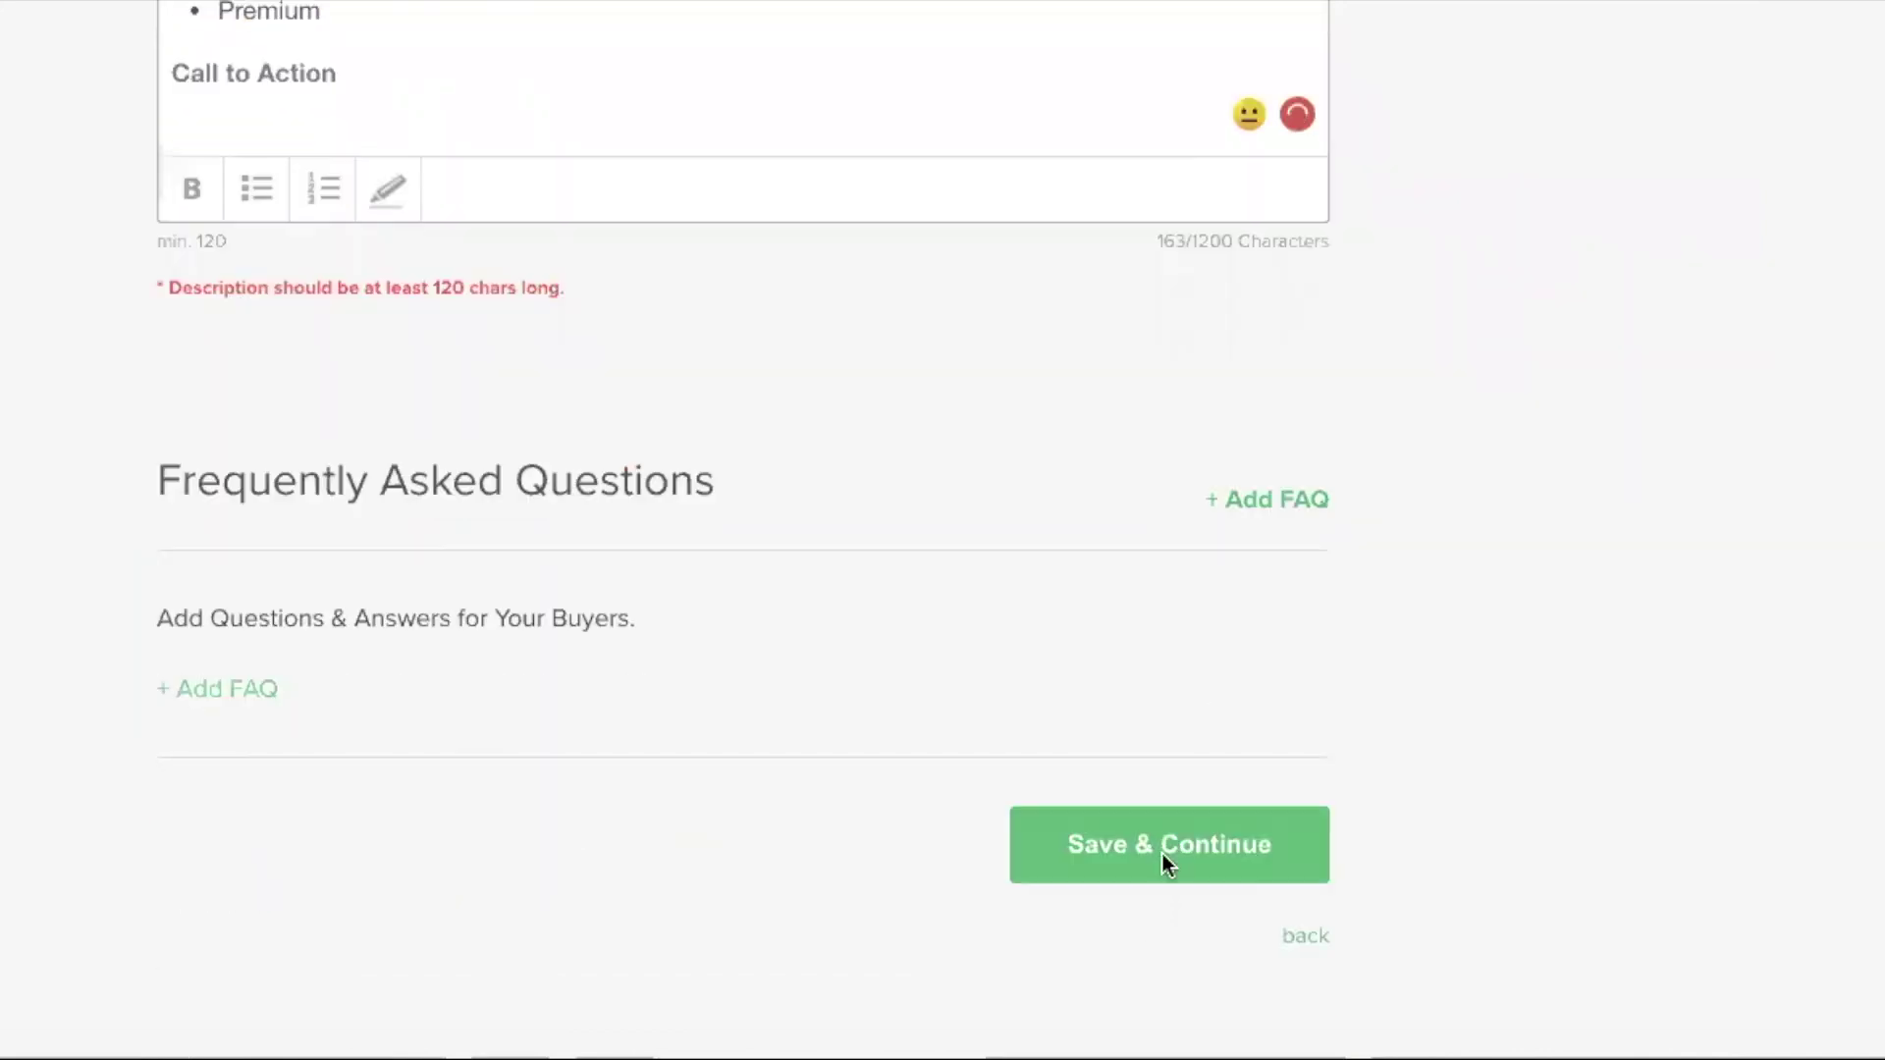
pyautogui.click(1162, 854)
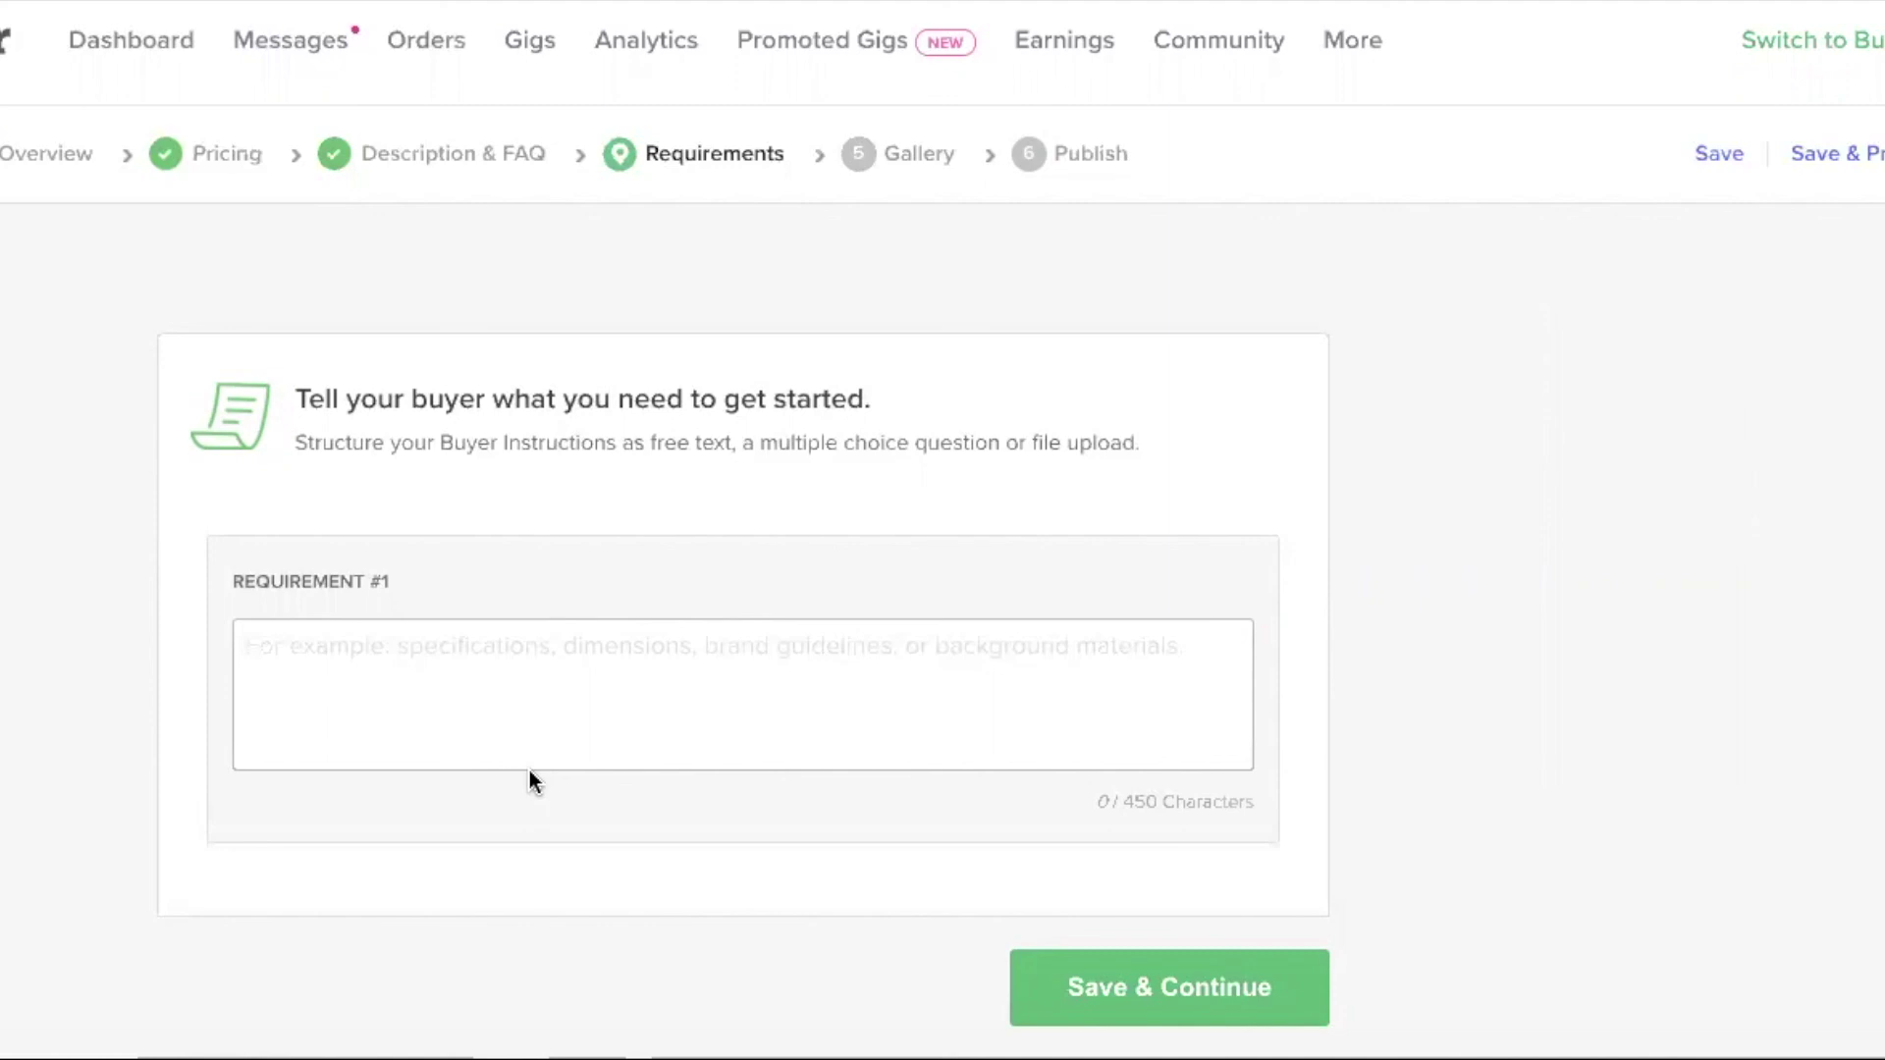
# Add the first buyer requirement, "What is your website?", as a mandatory free-text question.
pyautogui.click(507, 695)
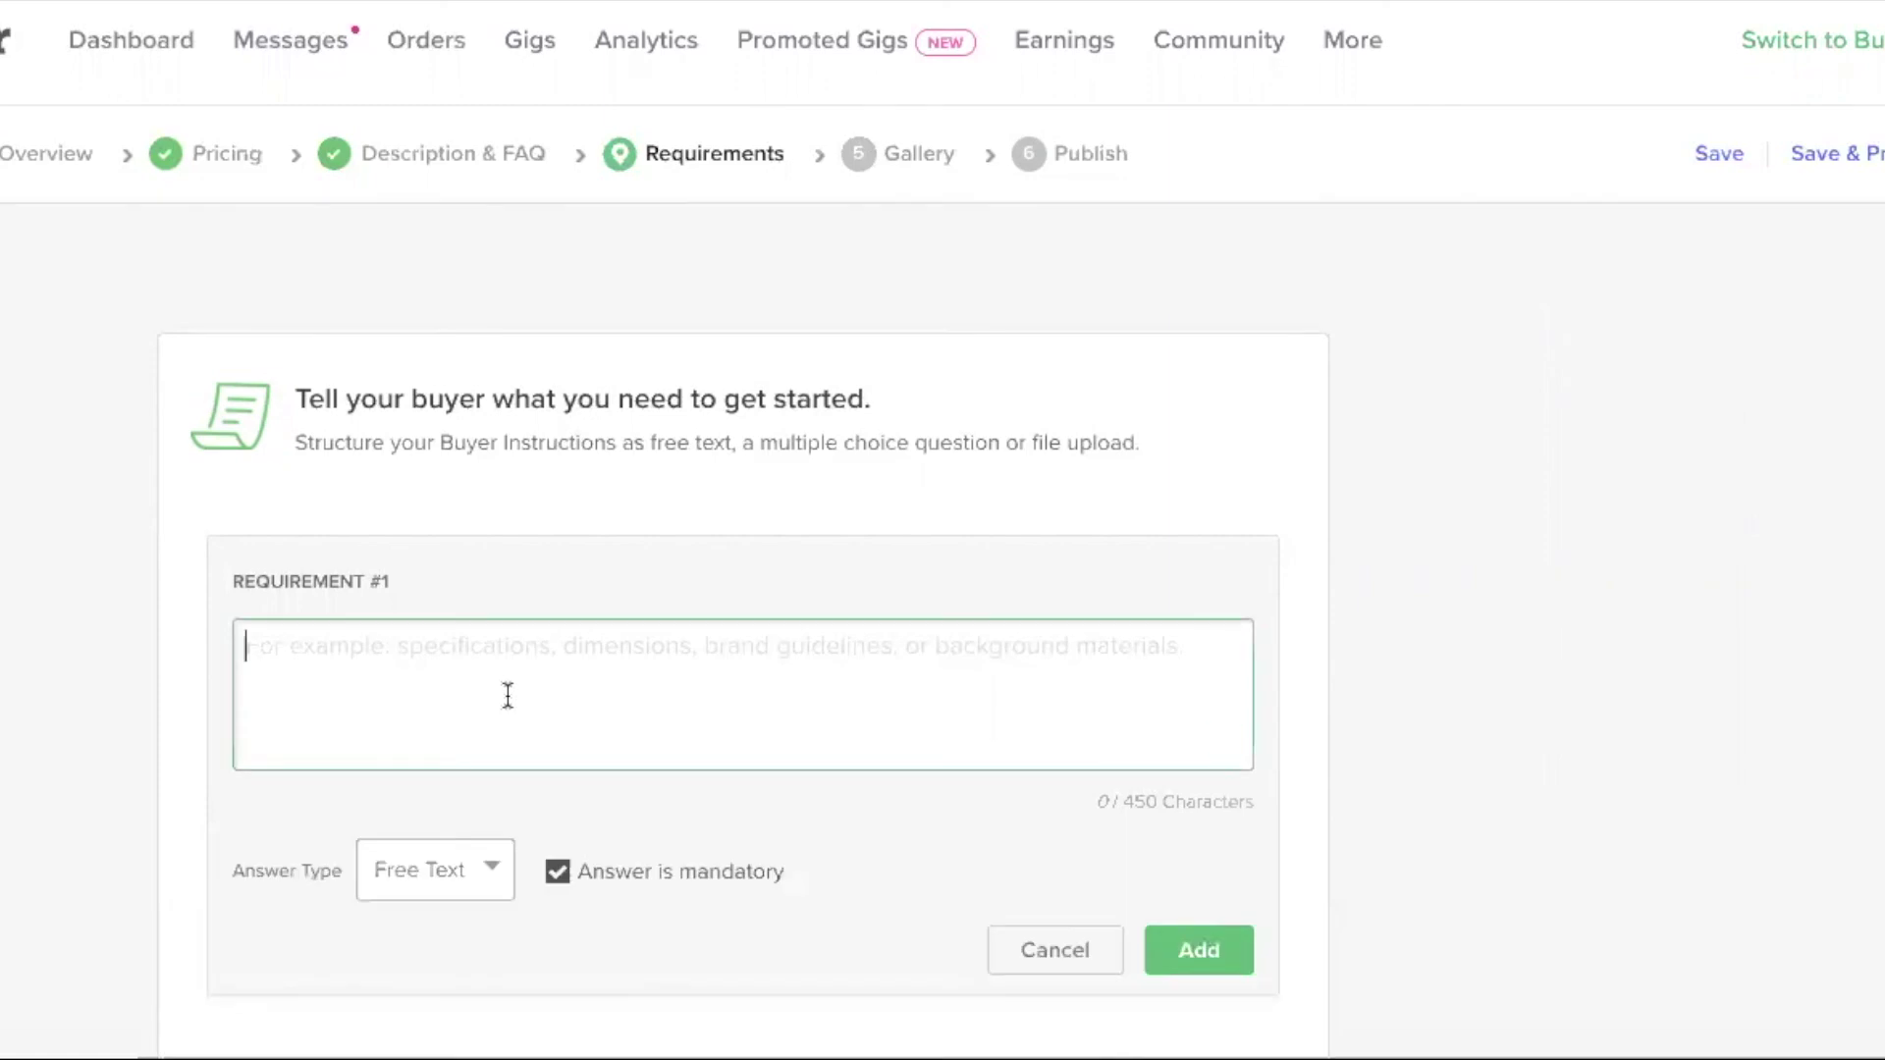
pyautogui.write('What ')
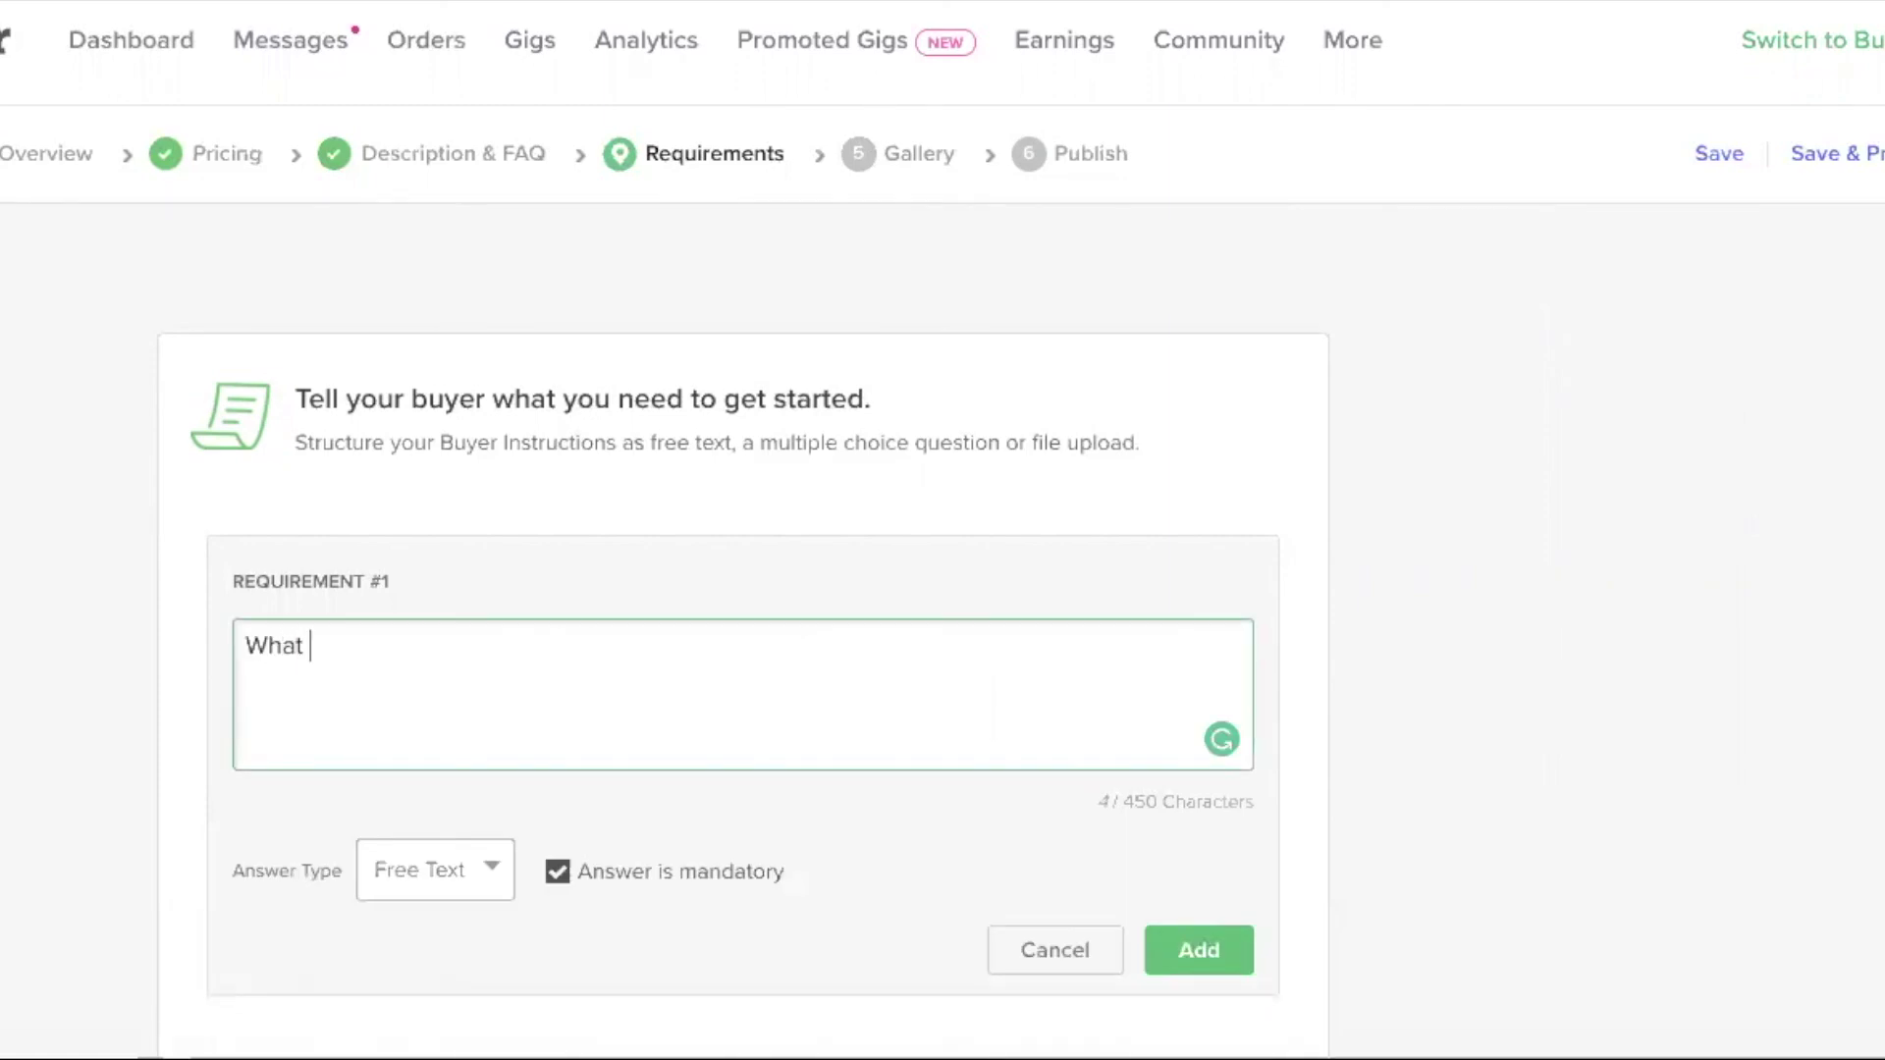
pyautogui.write('is your website?')
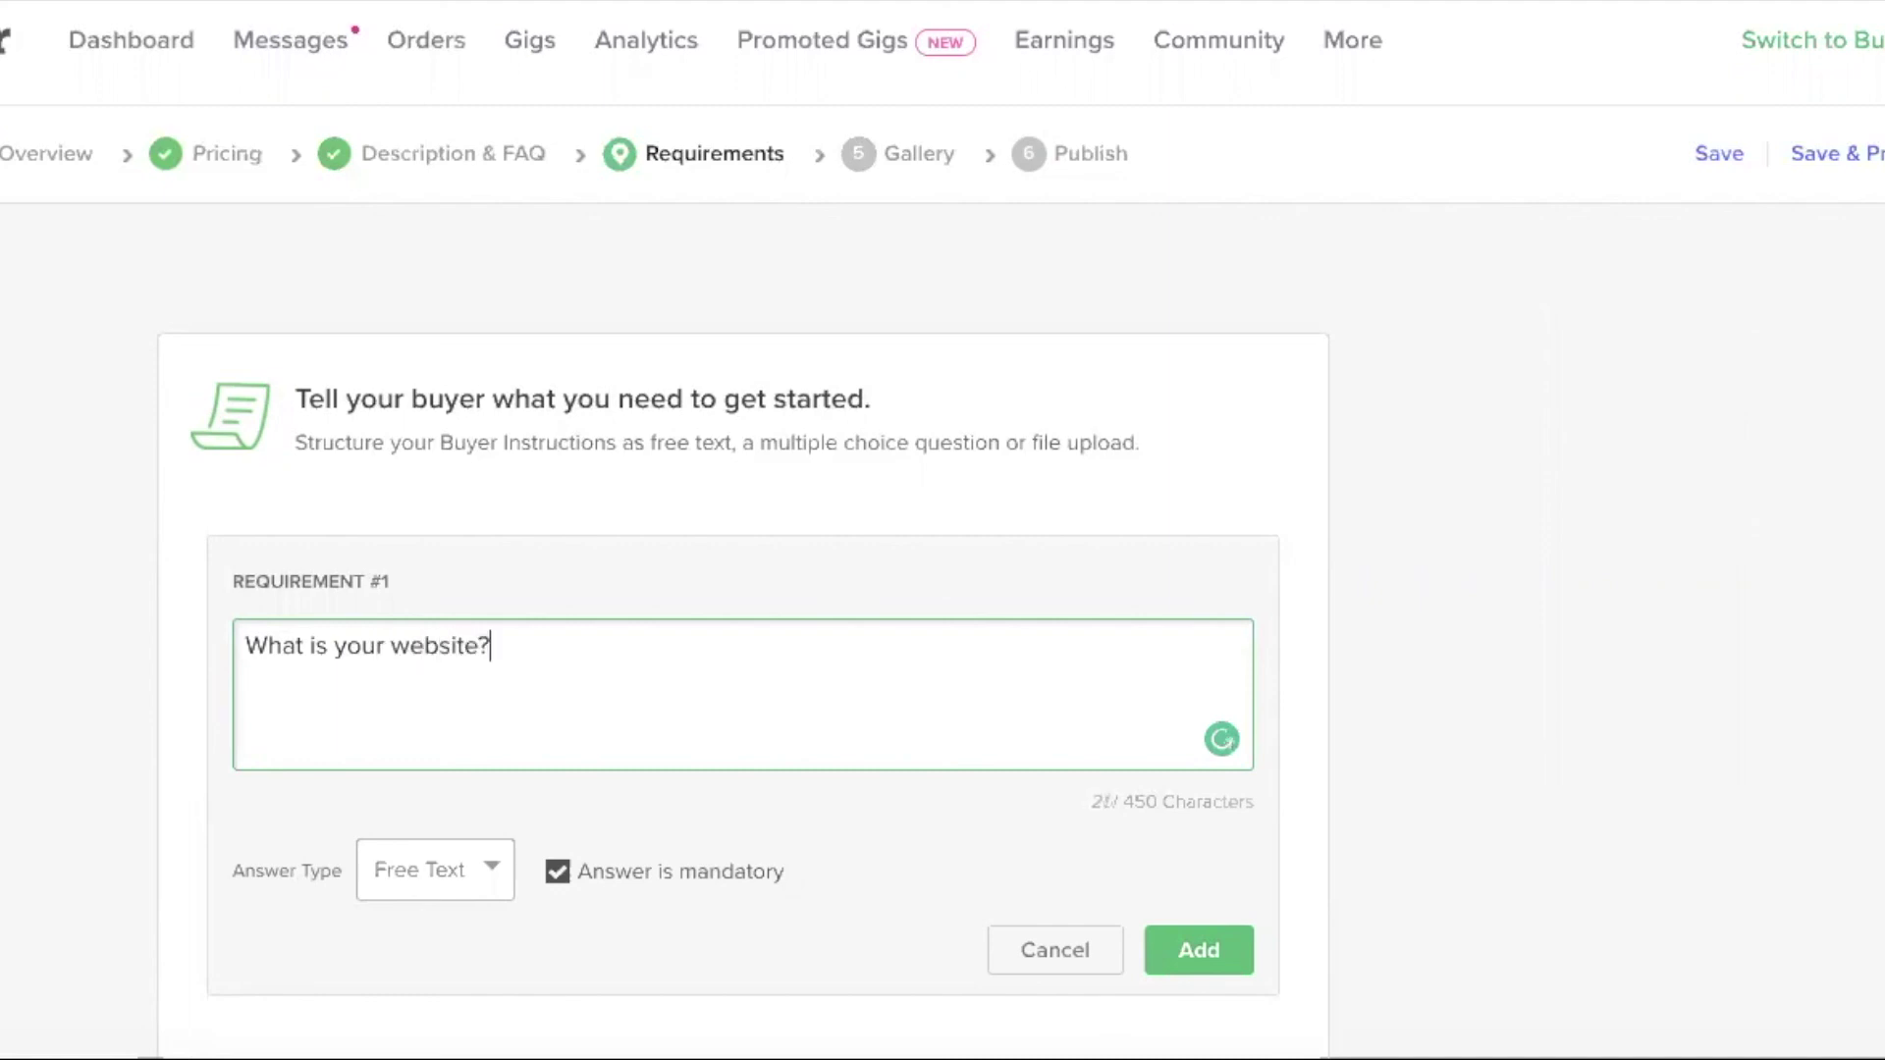
pyautogui.click(1194, 962)
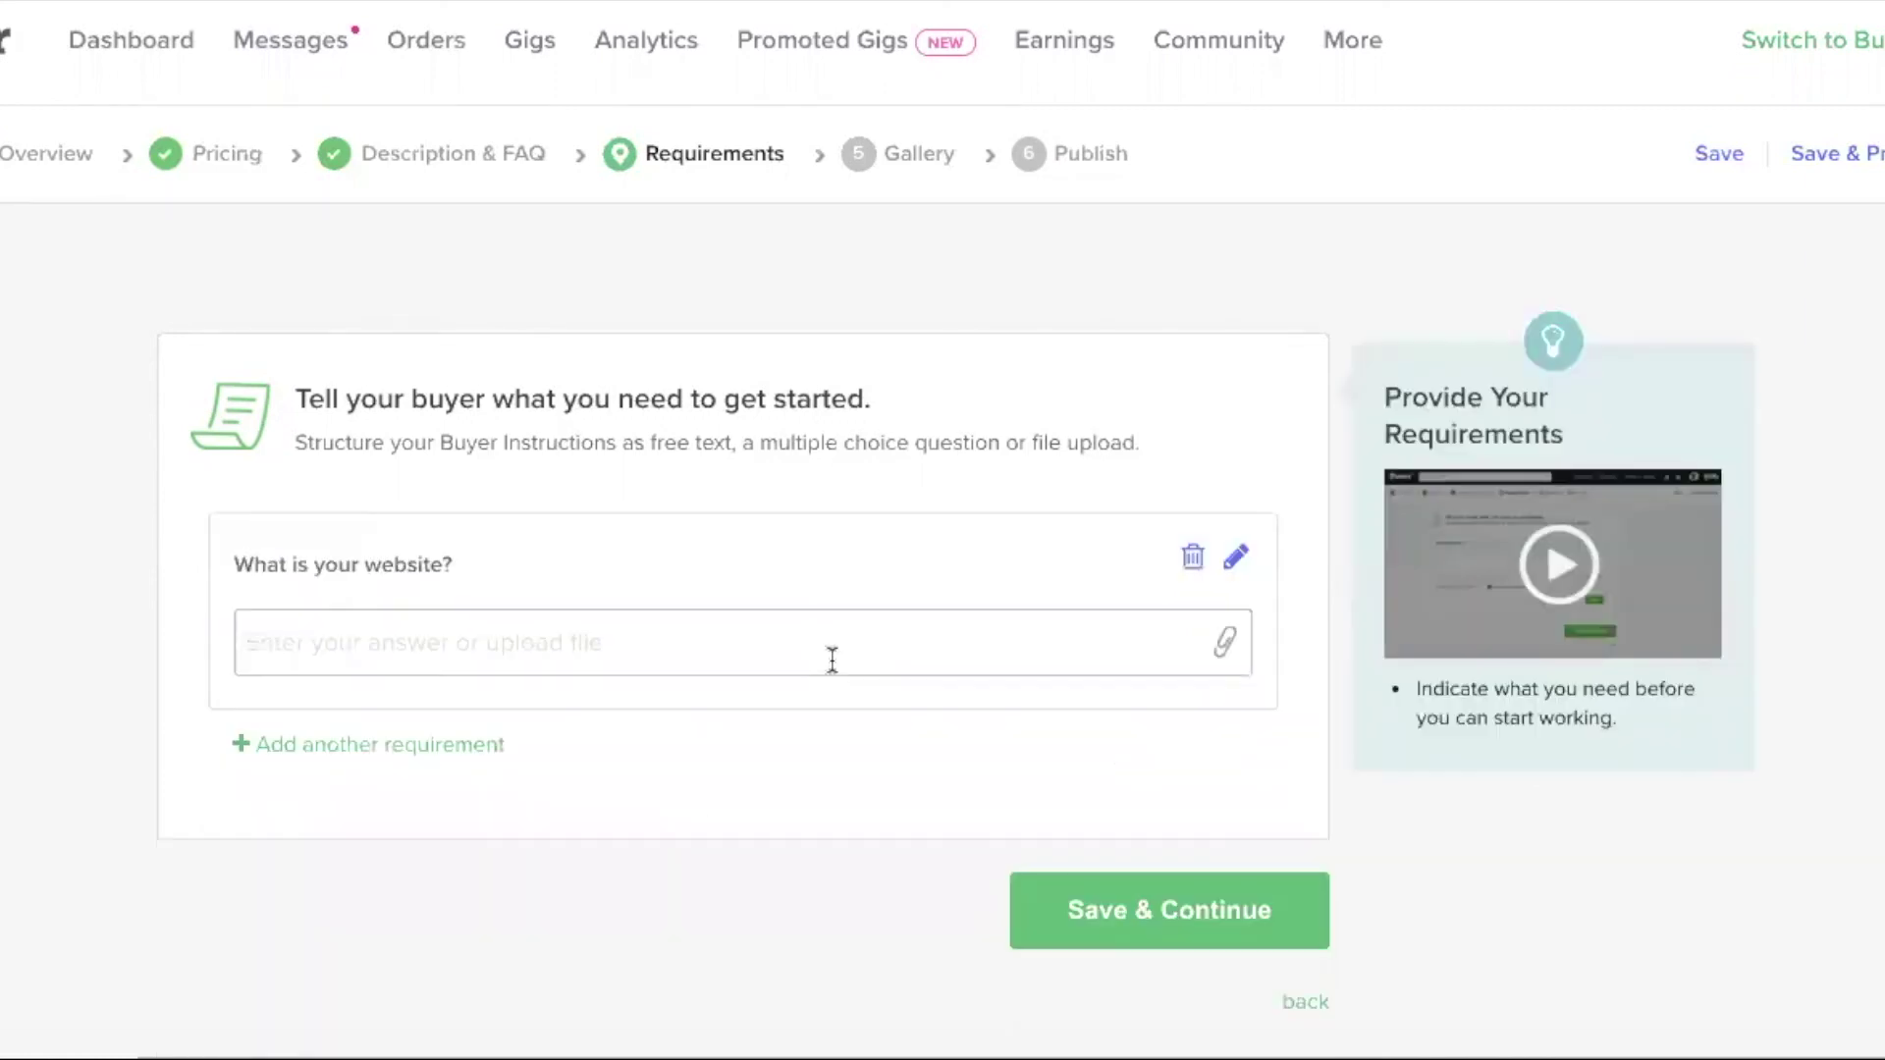
pyautogui.click(816, 653)
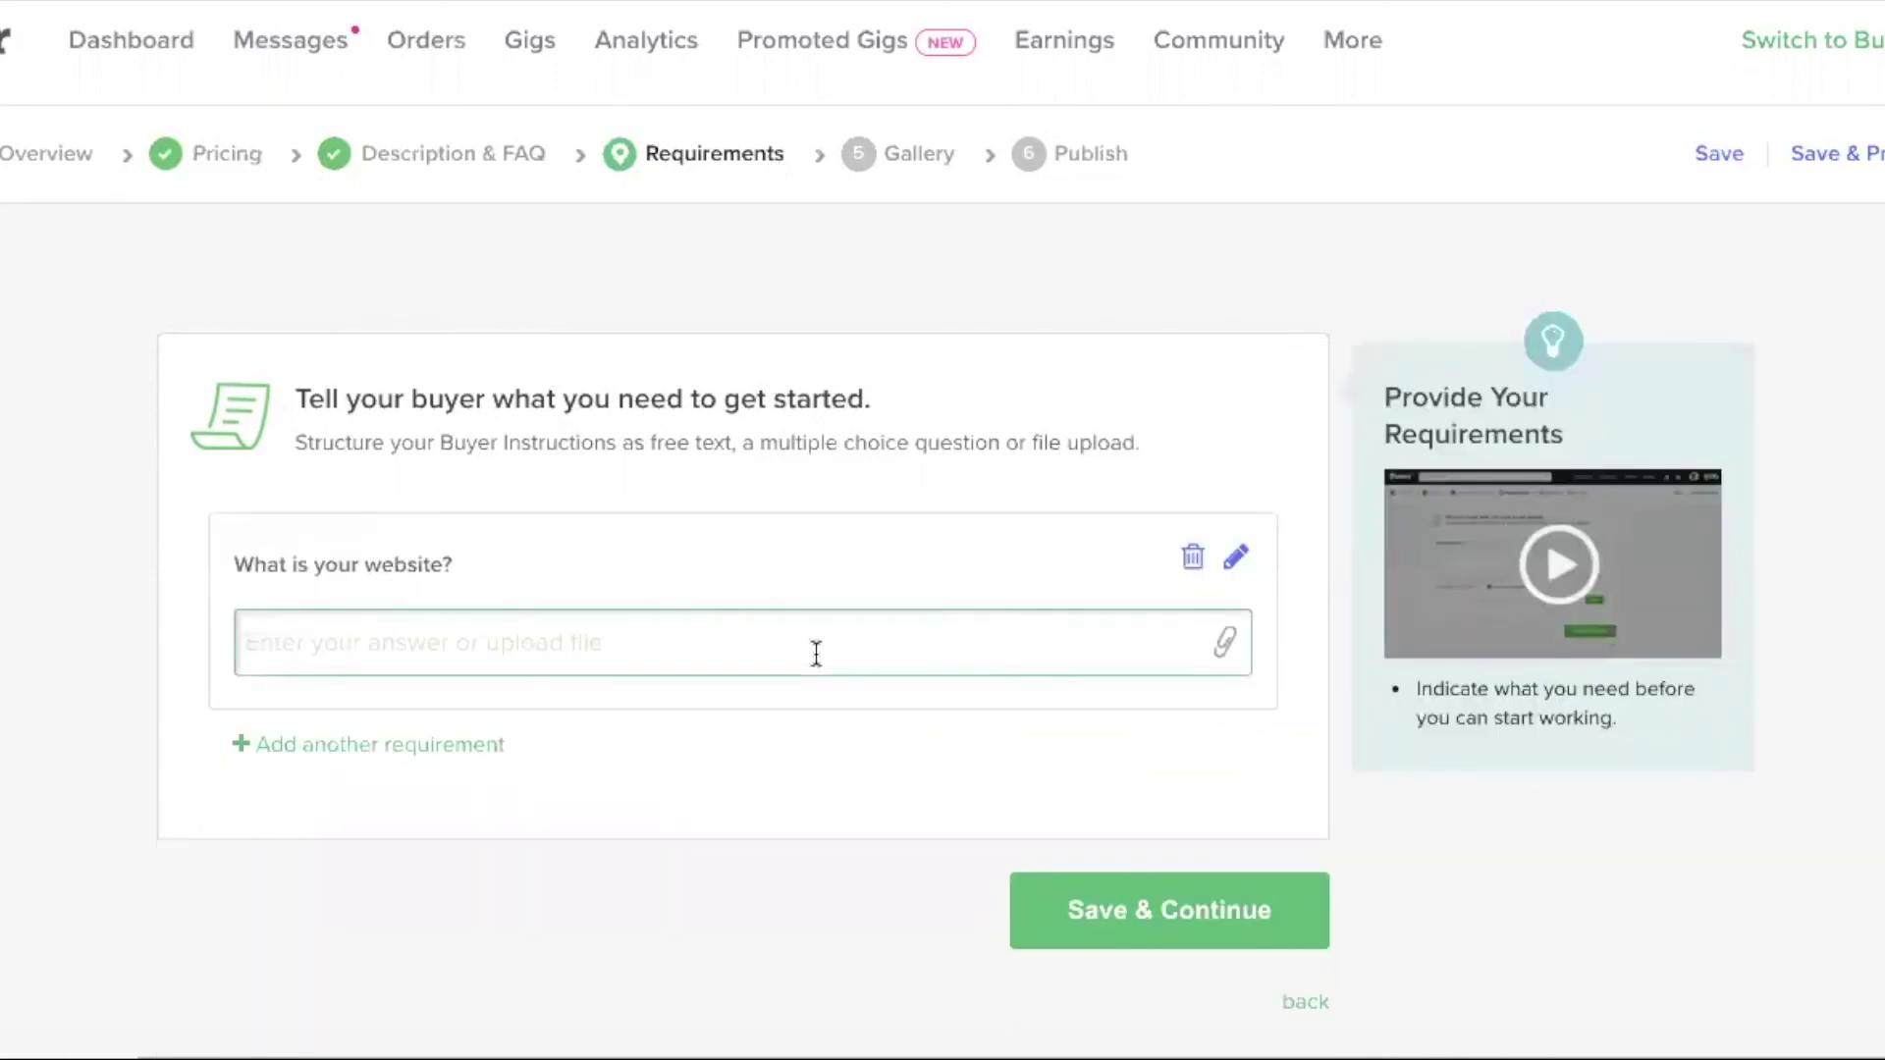
# Start a second buyer requirement reading "Please provide your company logo.".
pyautogui.scroll(-10, 816, 653)
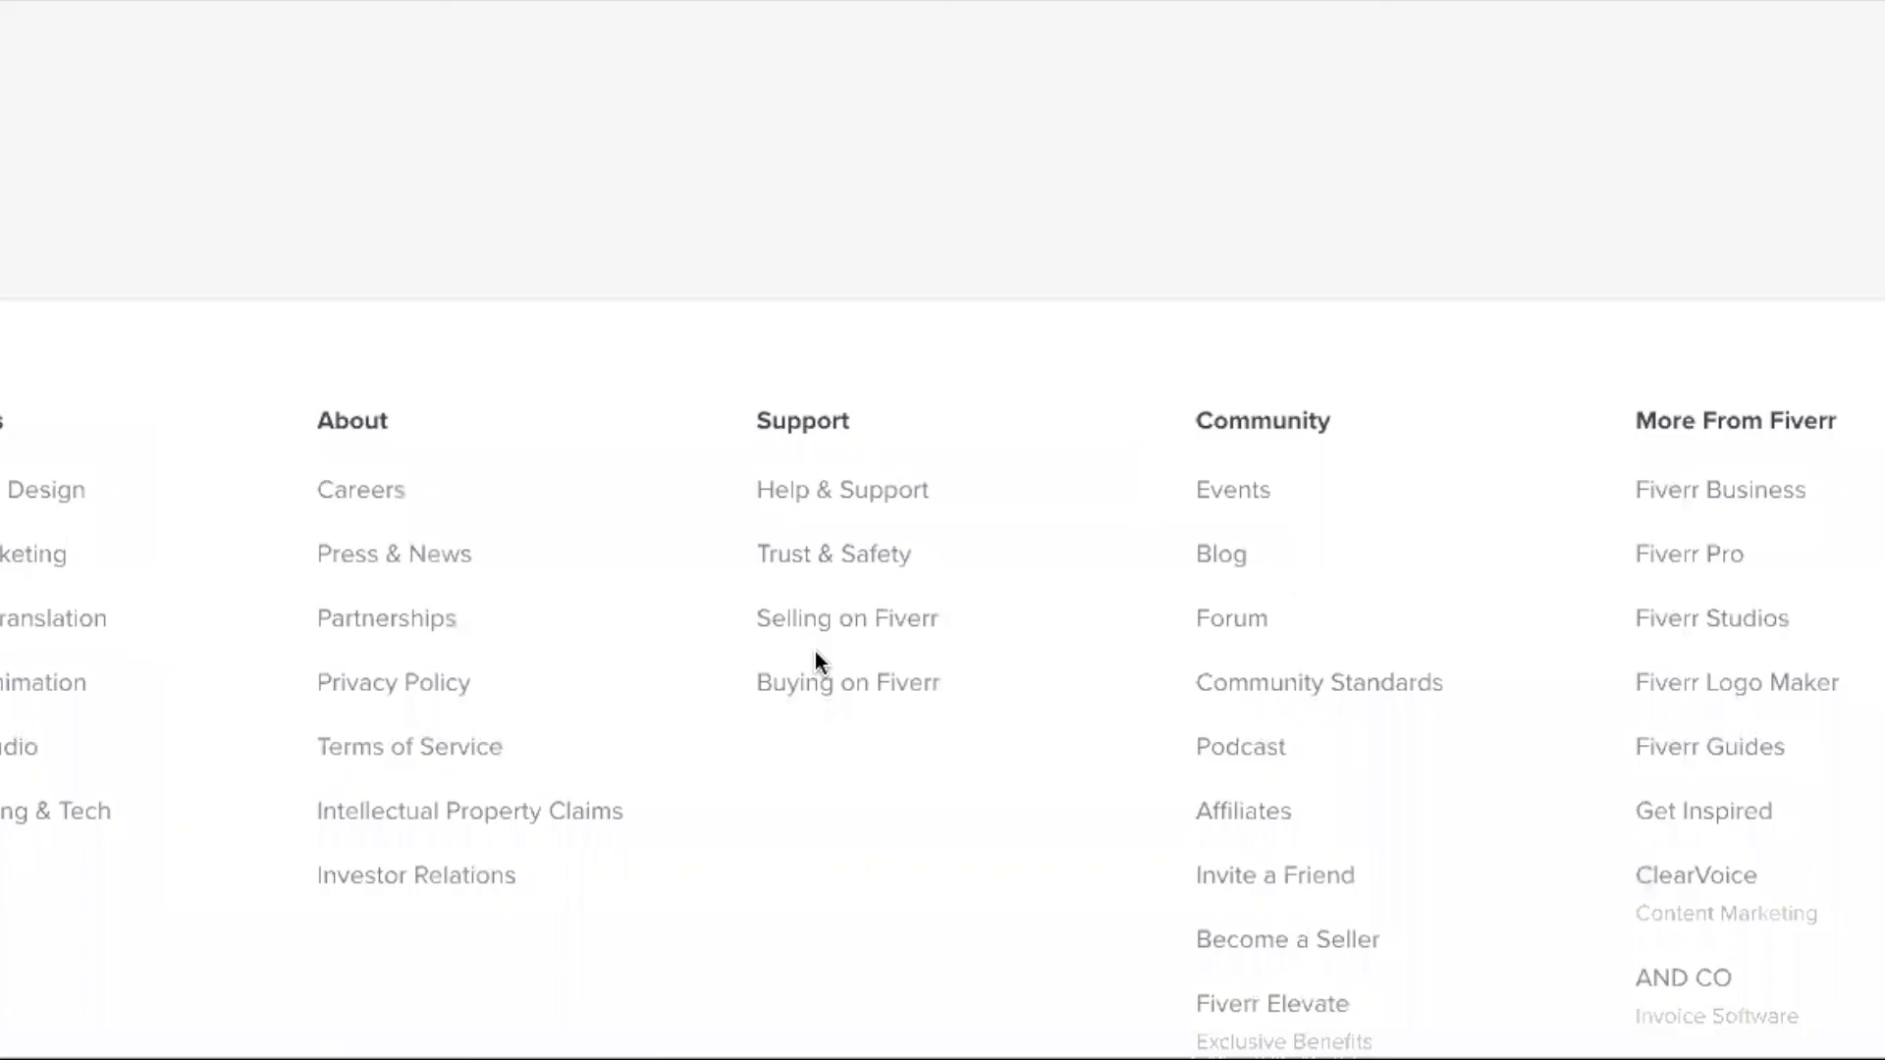
pyautogui.scroll(8, 483, 251)
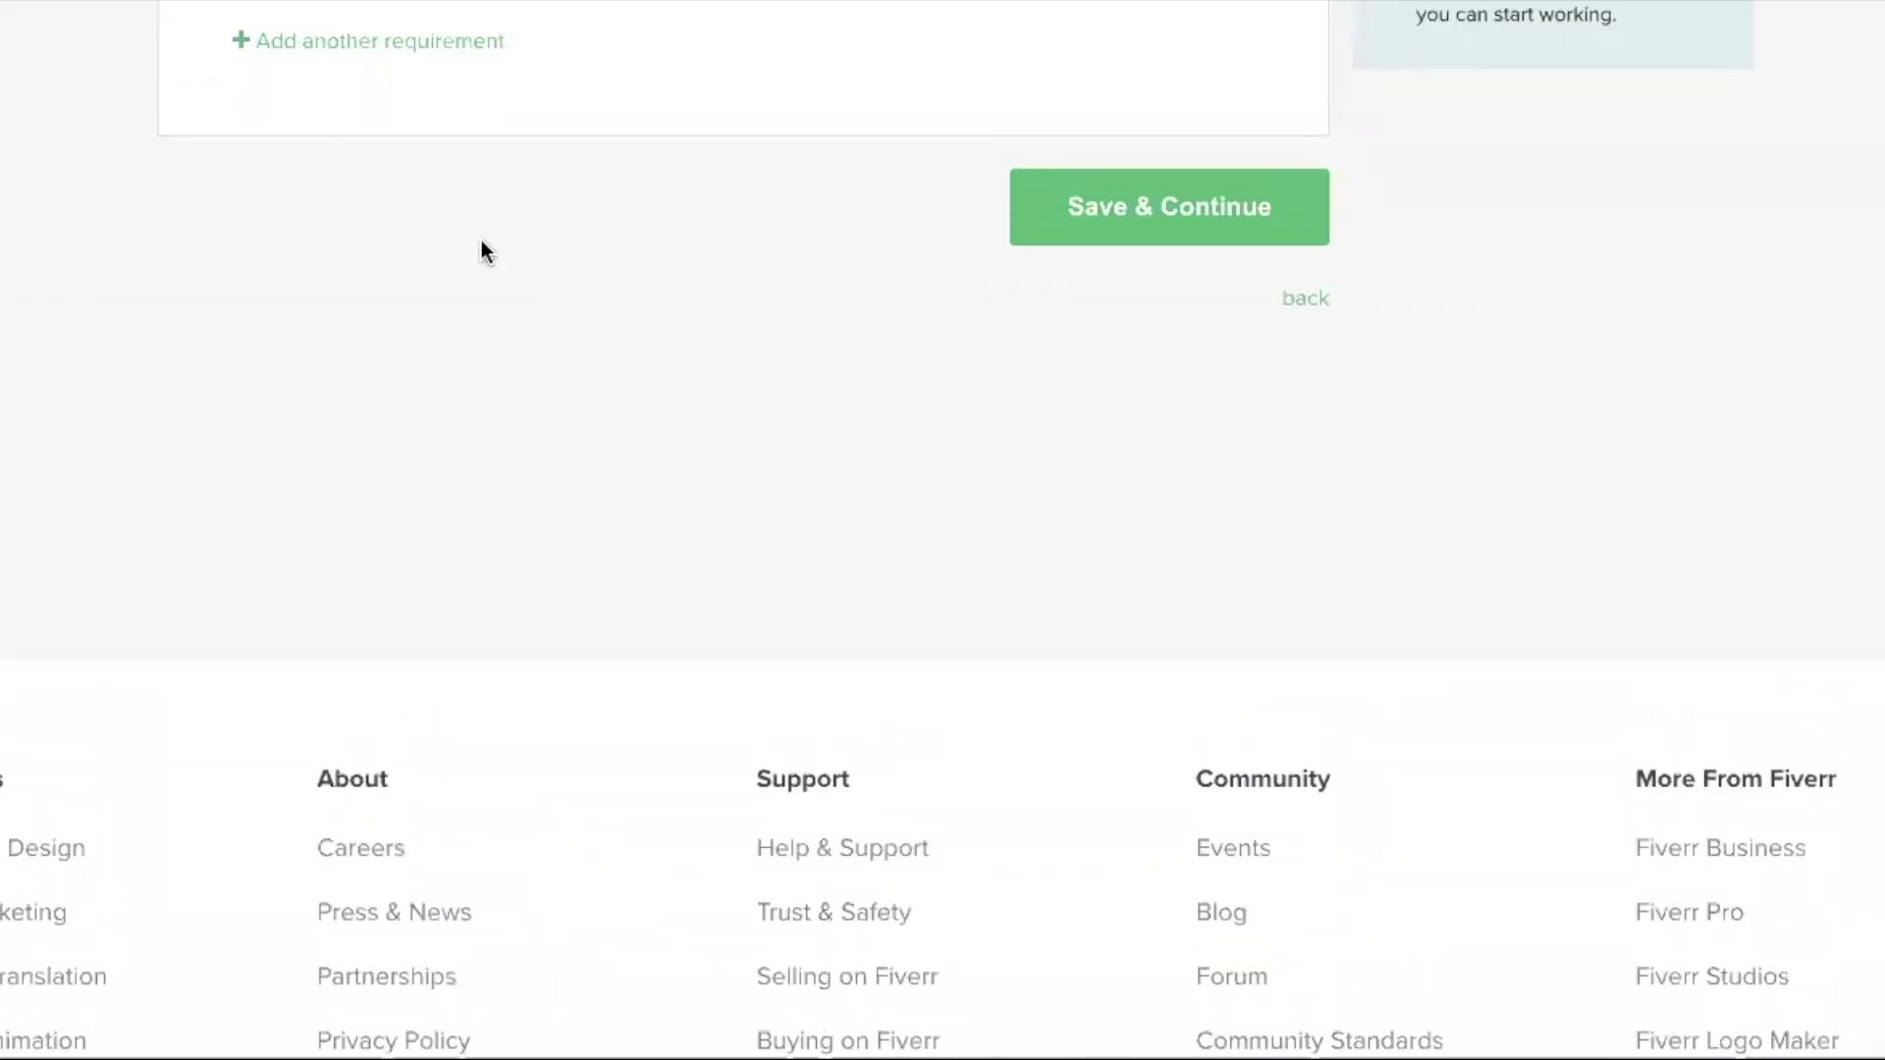
pyautogui.click(365, 507)
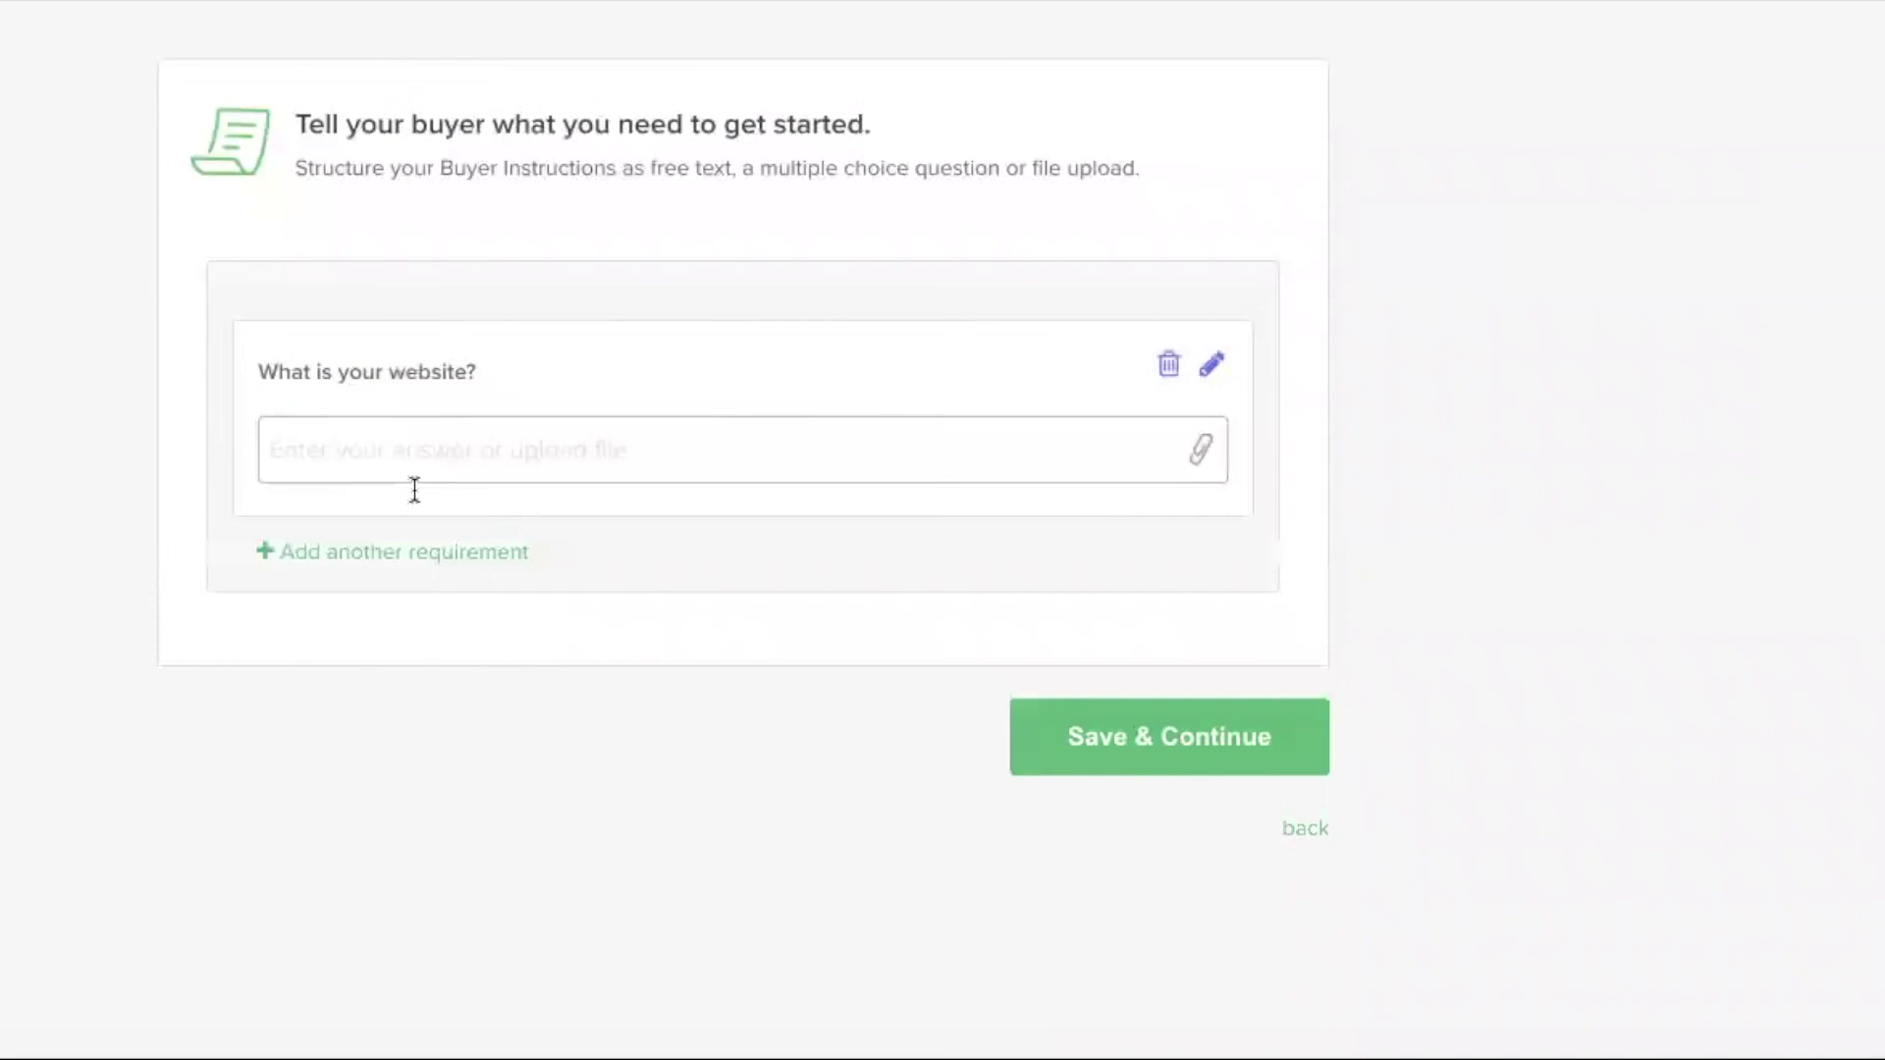
pyautogui.click(393, 551)
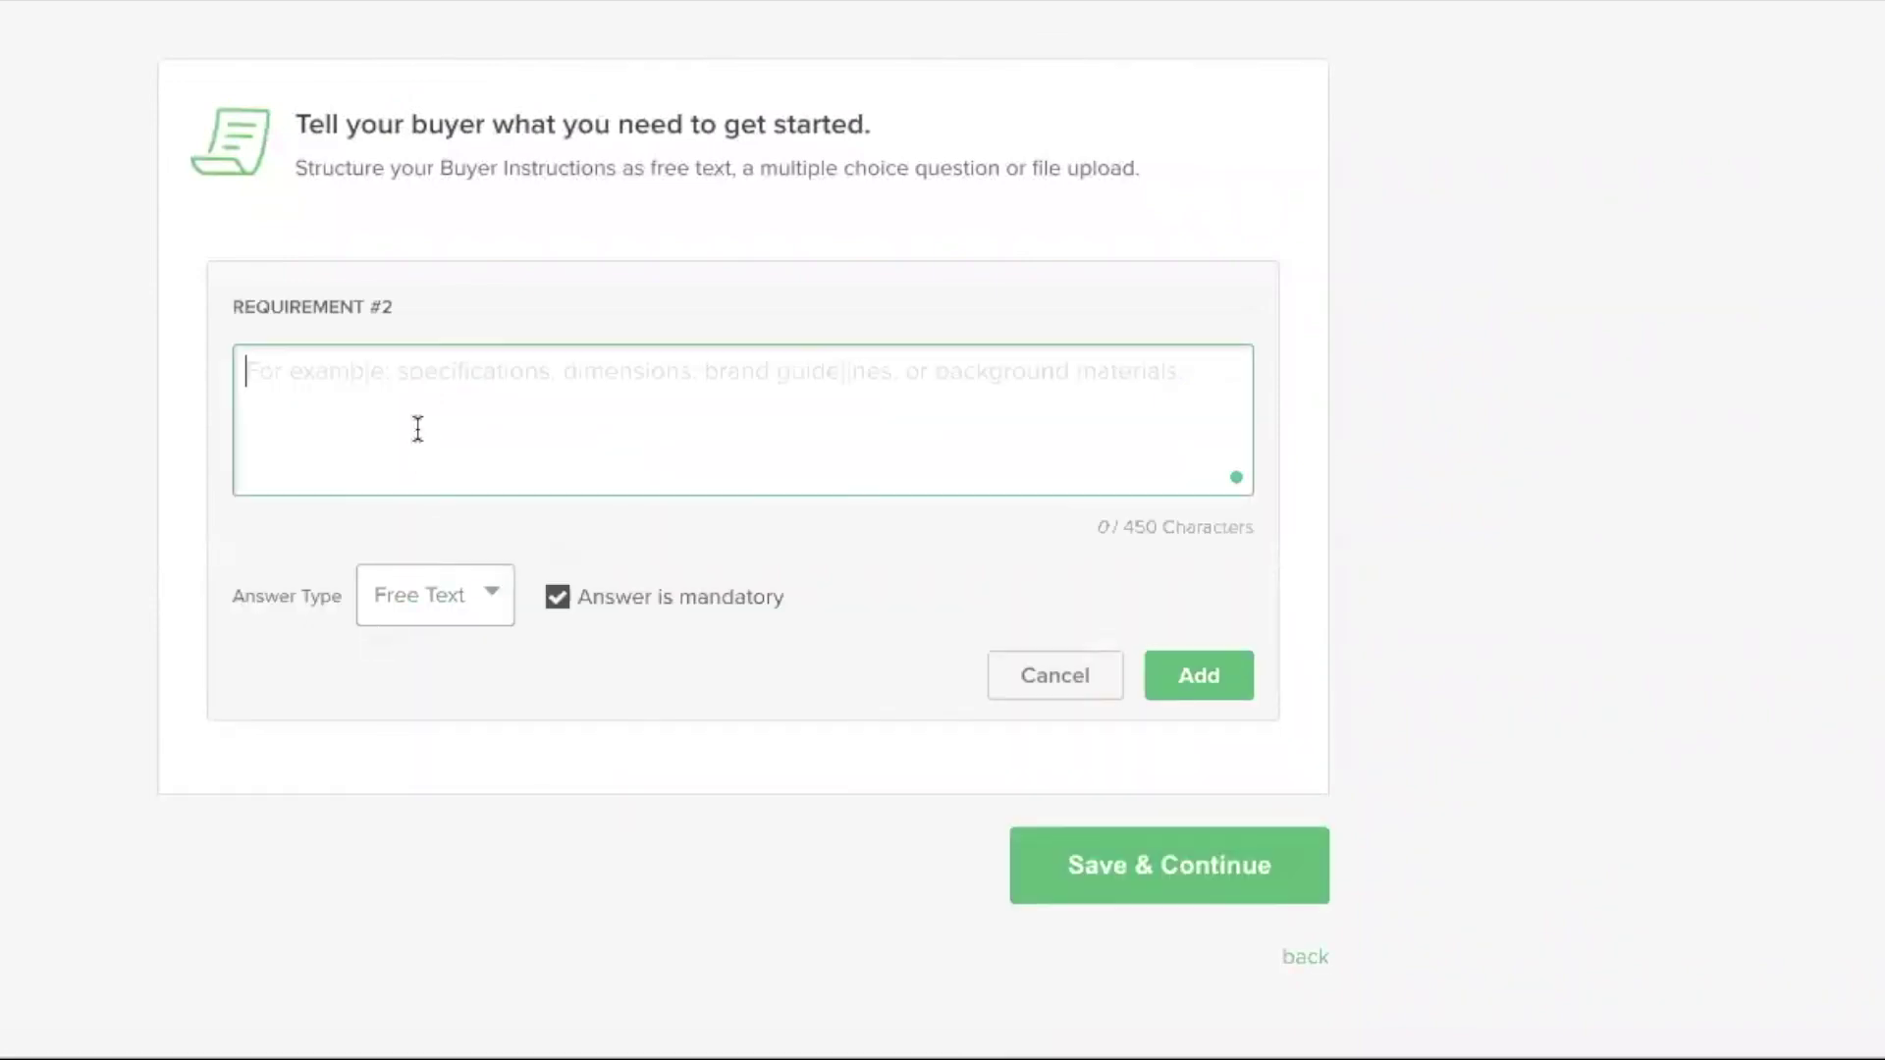
pyautogui.write('Ple')
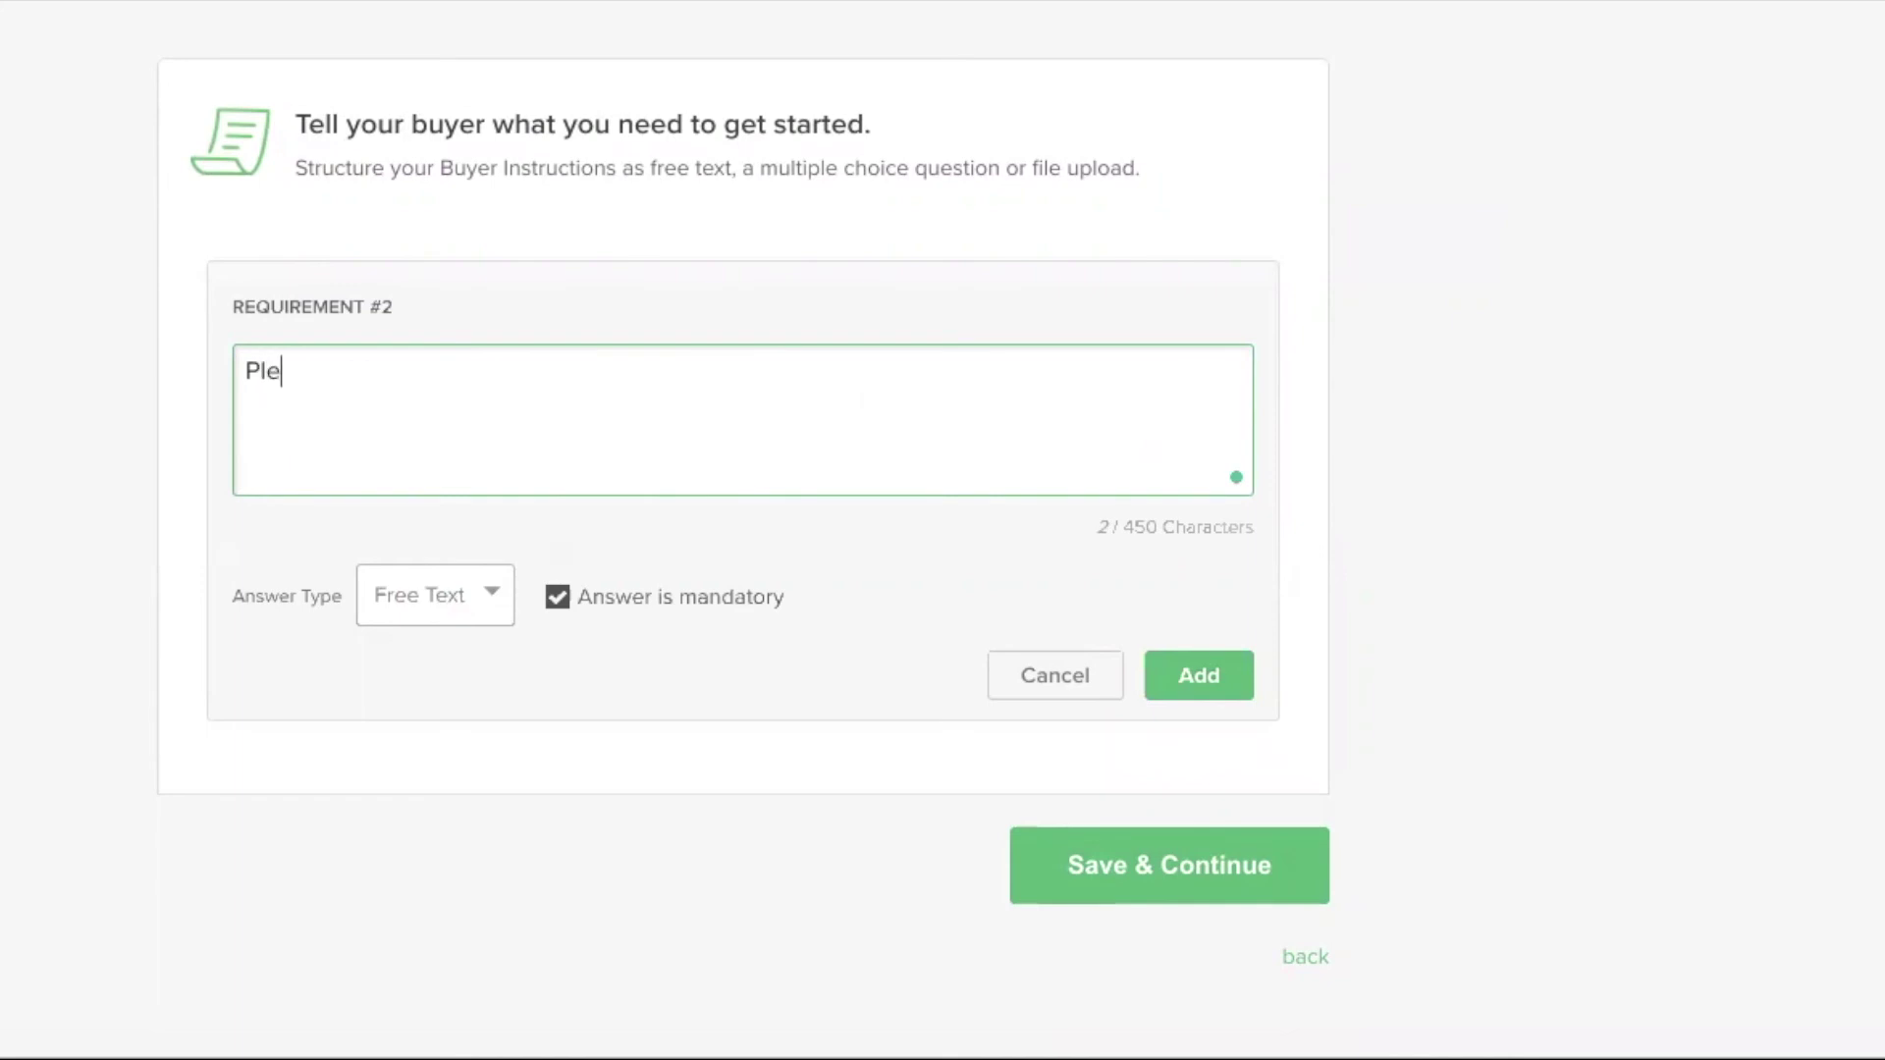
pyautogui.write('ase provide yo')
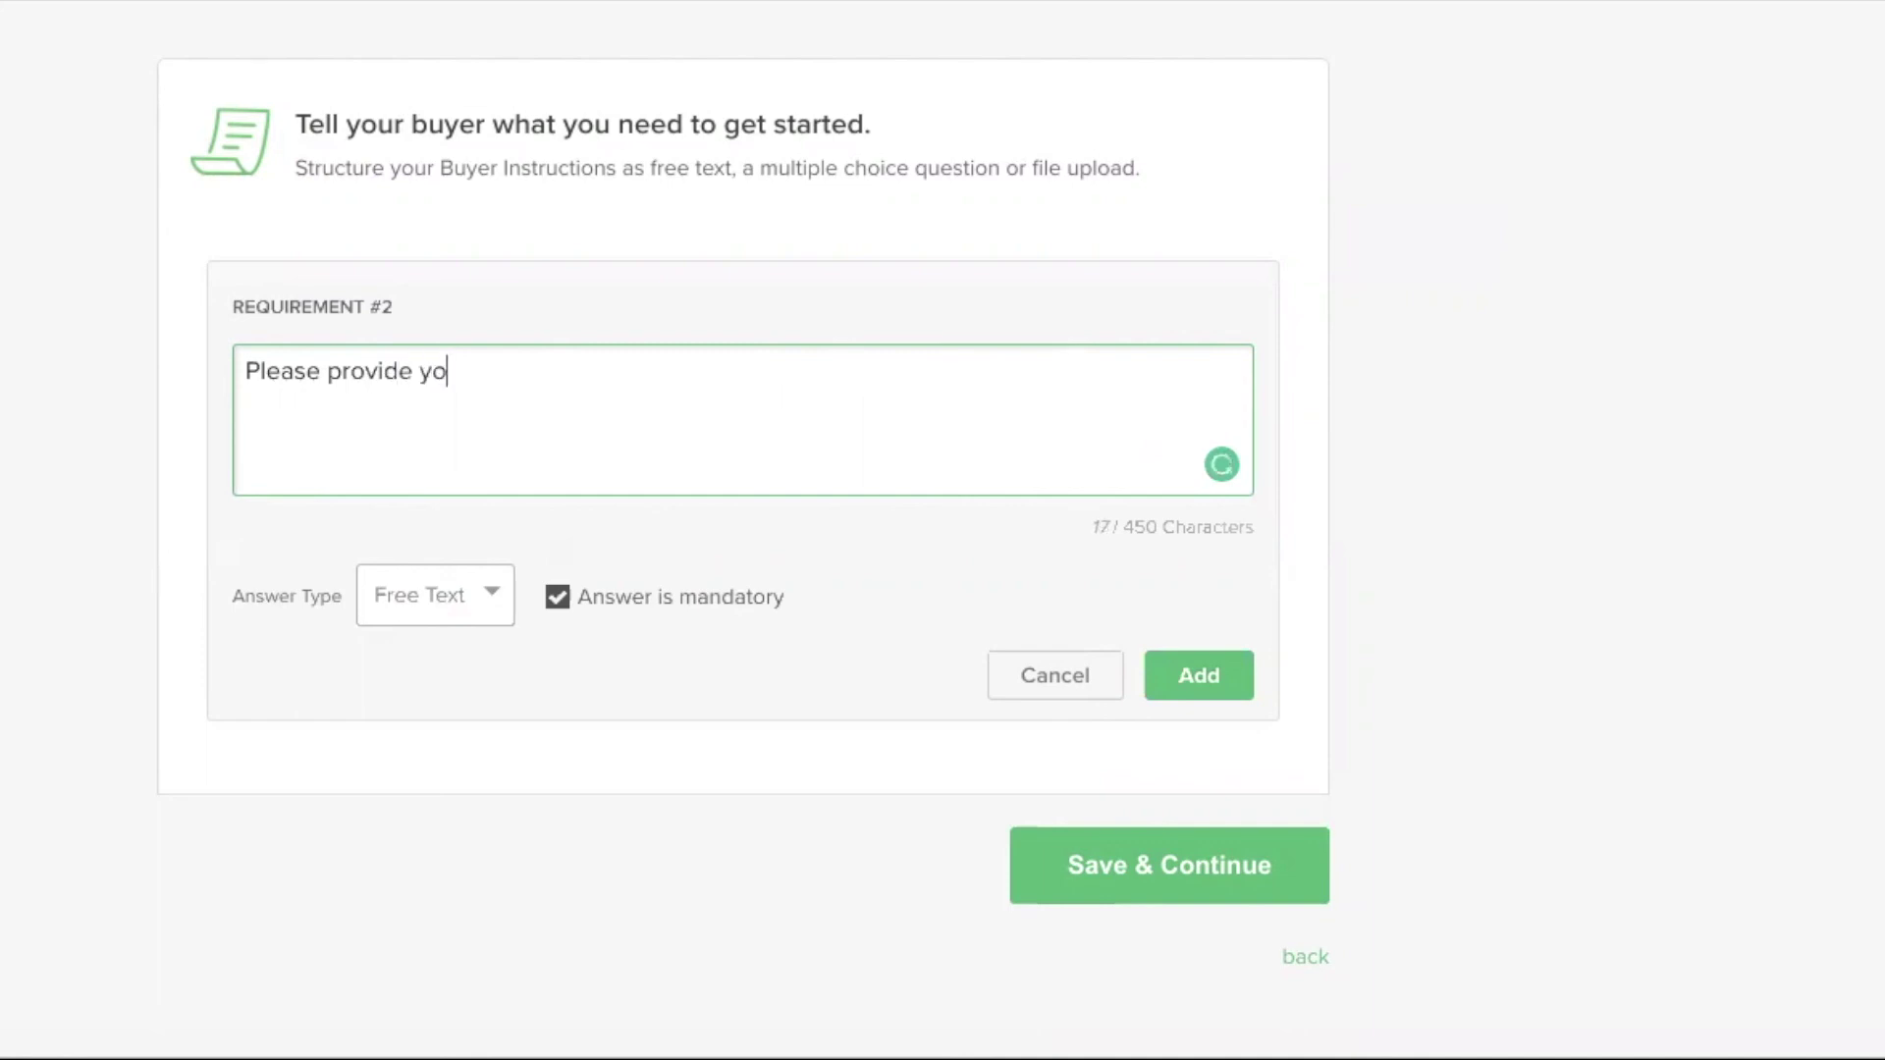
pyautogui.write('ur bus')
pyautogui.press('BackSpace')
pyautogui.press('BackSpace')
pyautogui.press('BackSpace')
pyautogui.write('company ')
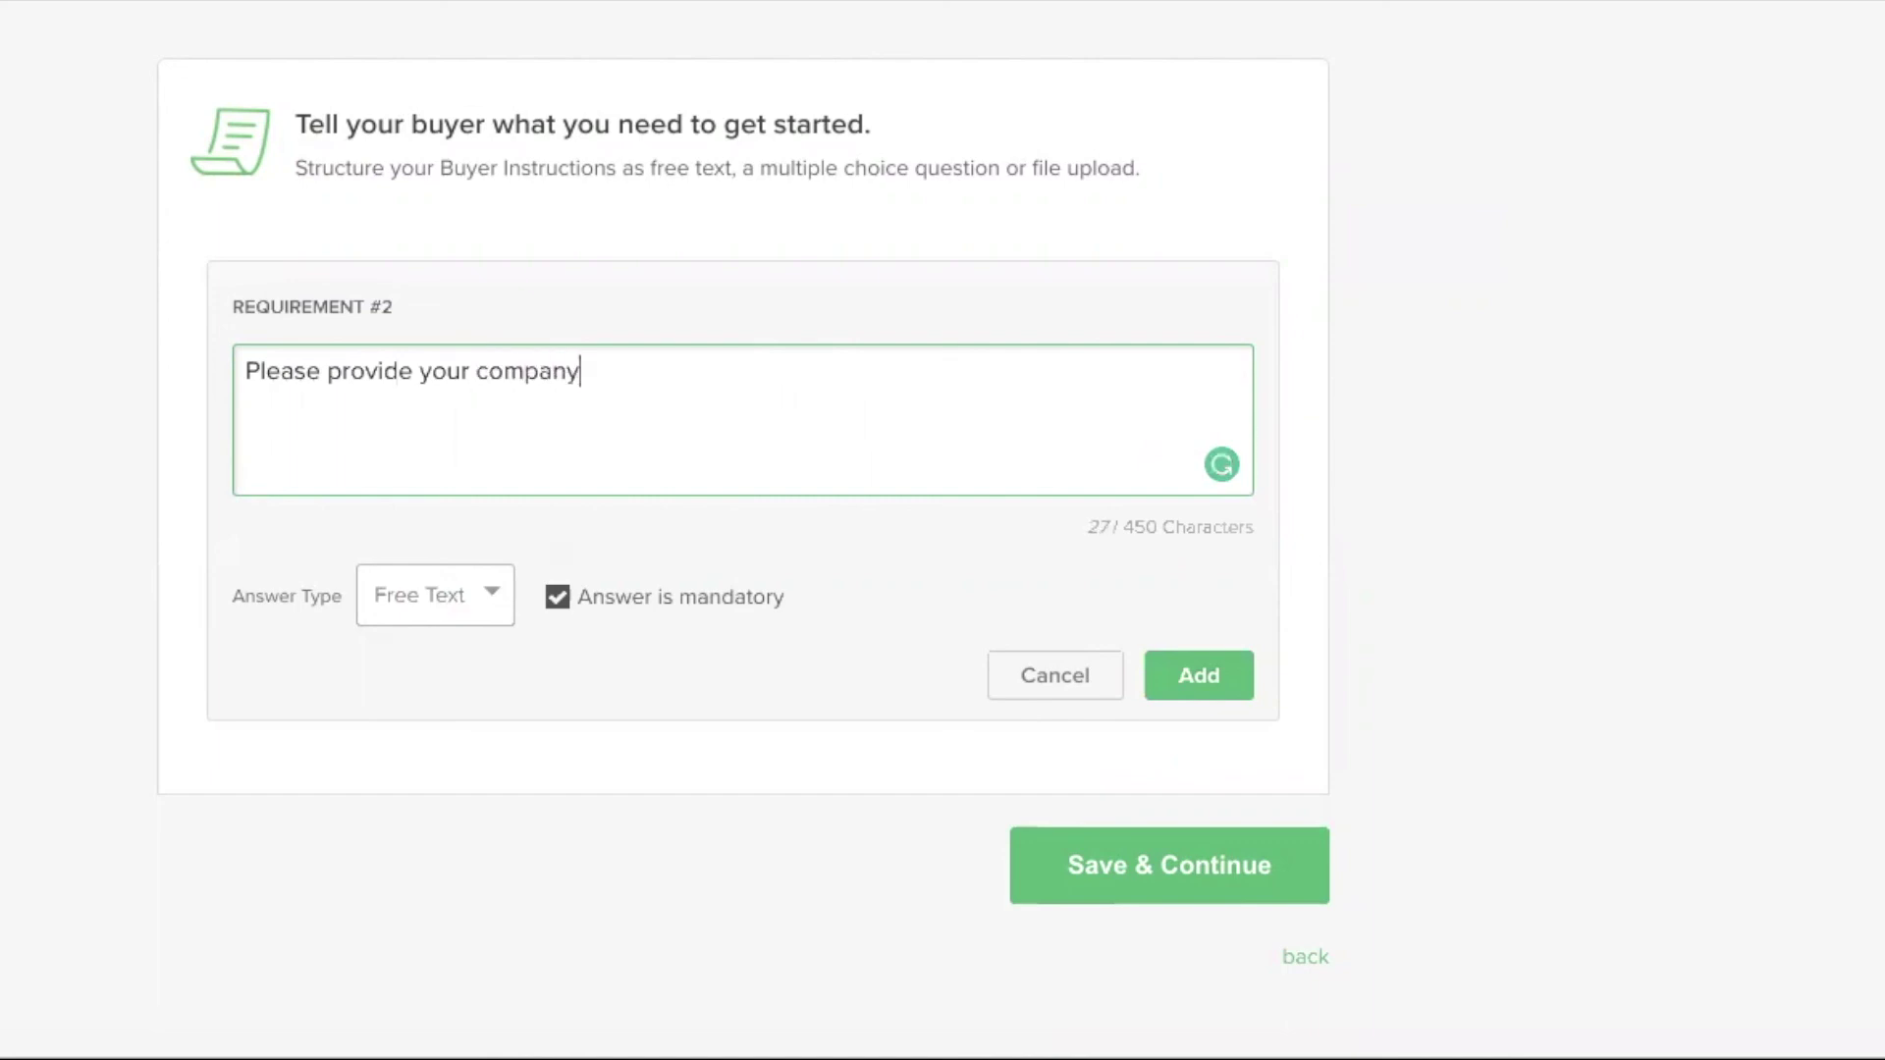
pyautogui.write('logo.')
# Set the logo requirement's answer type to Attached File and add it to the buyer requirements.
pyautogui.click(401, 612)
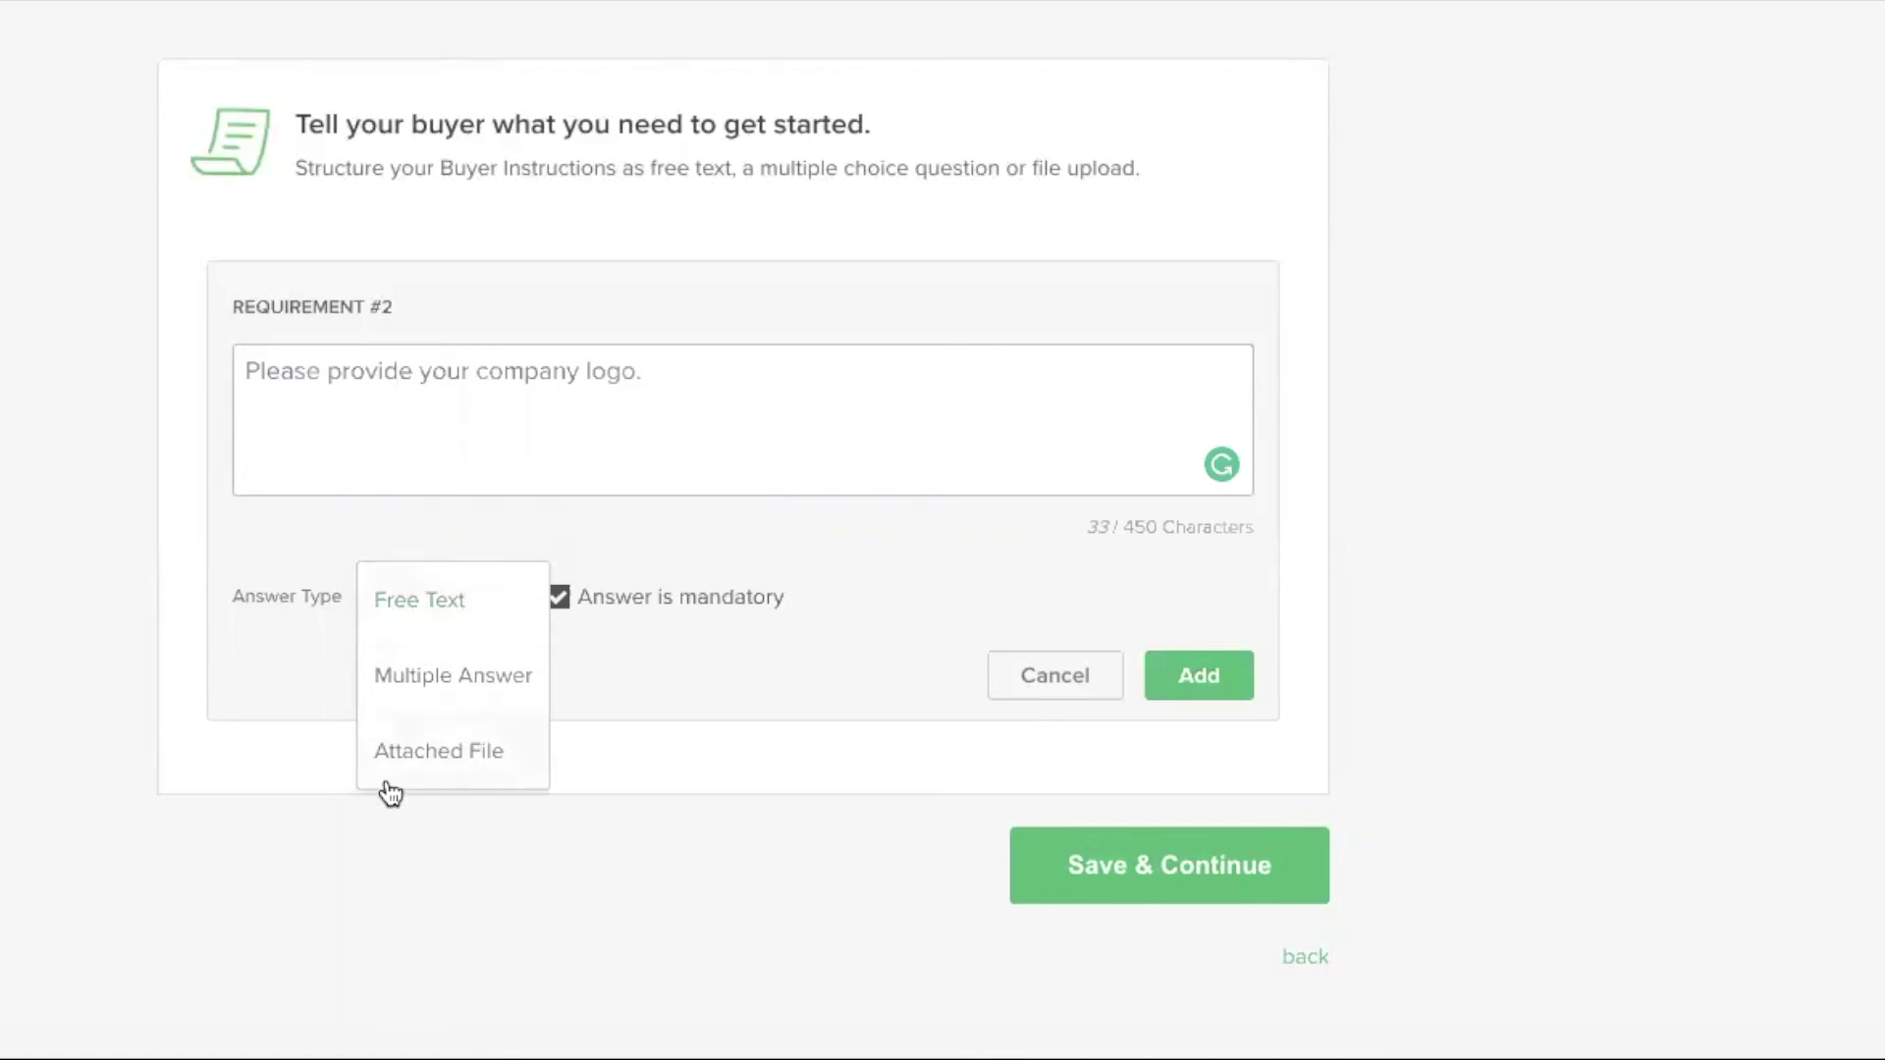
pyautogui.click(458, 766)
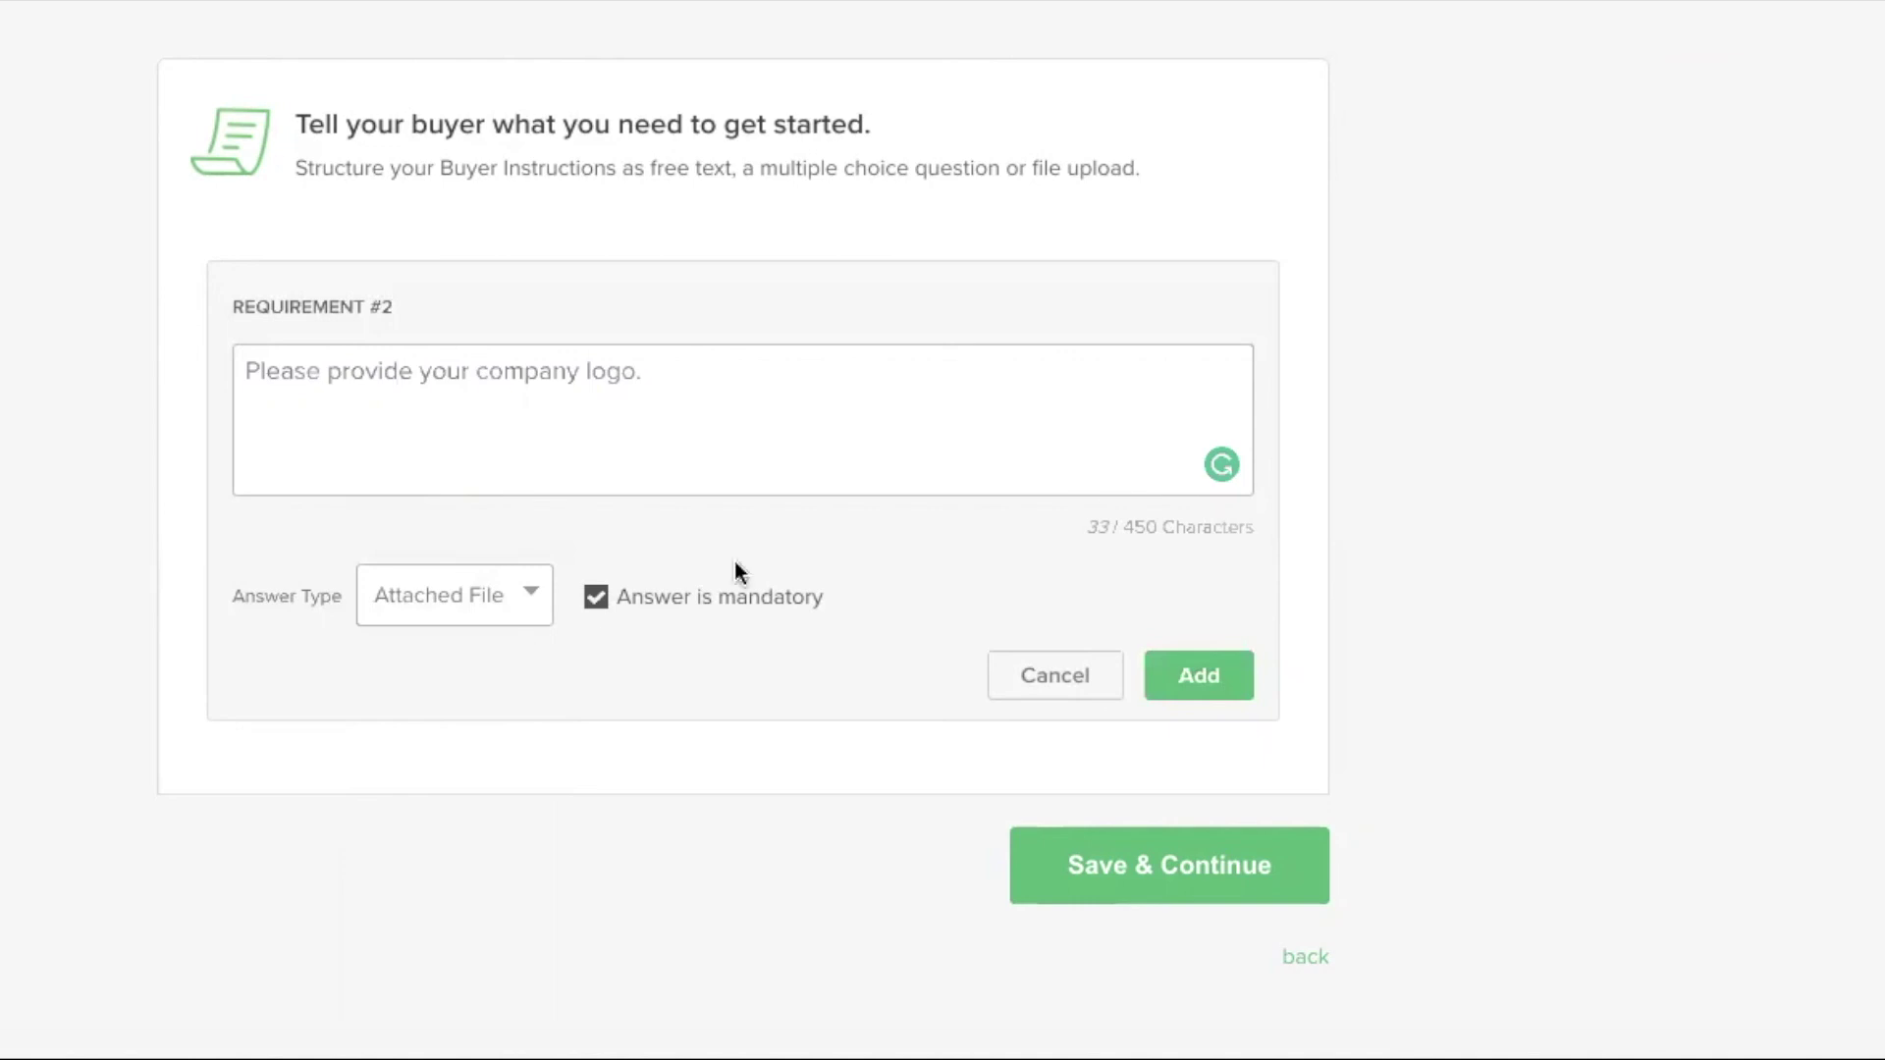
pyautogui.click(1240, 663)
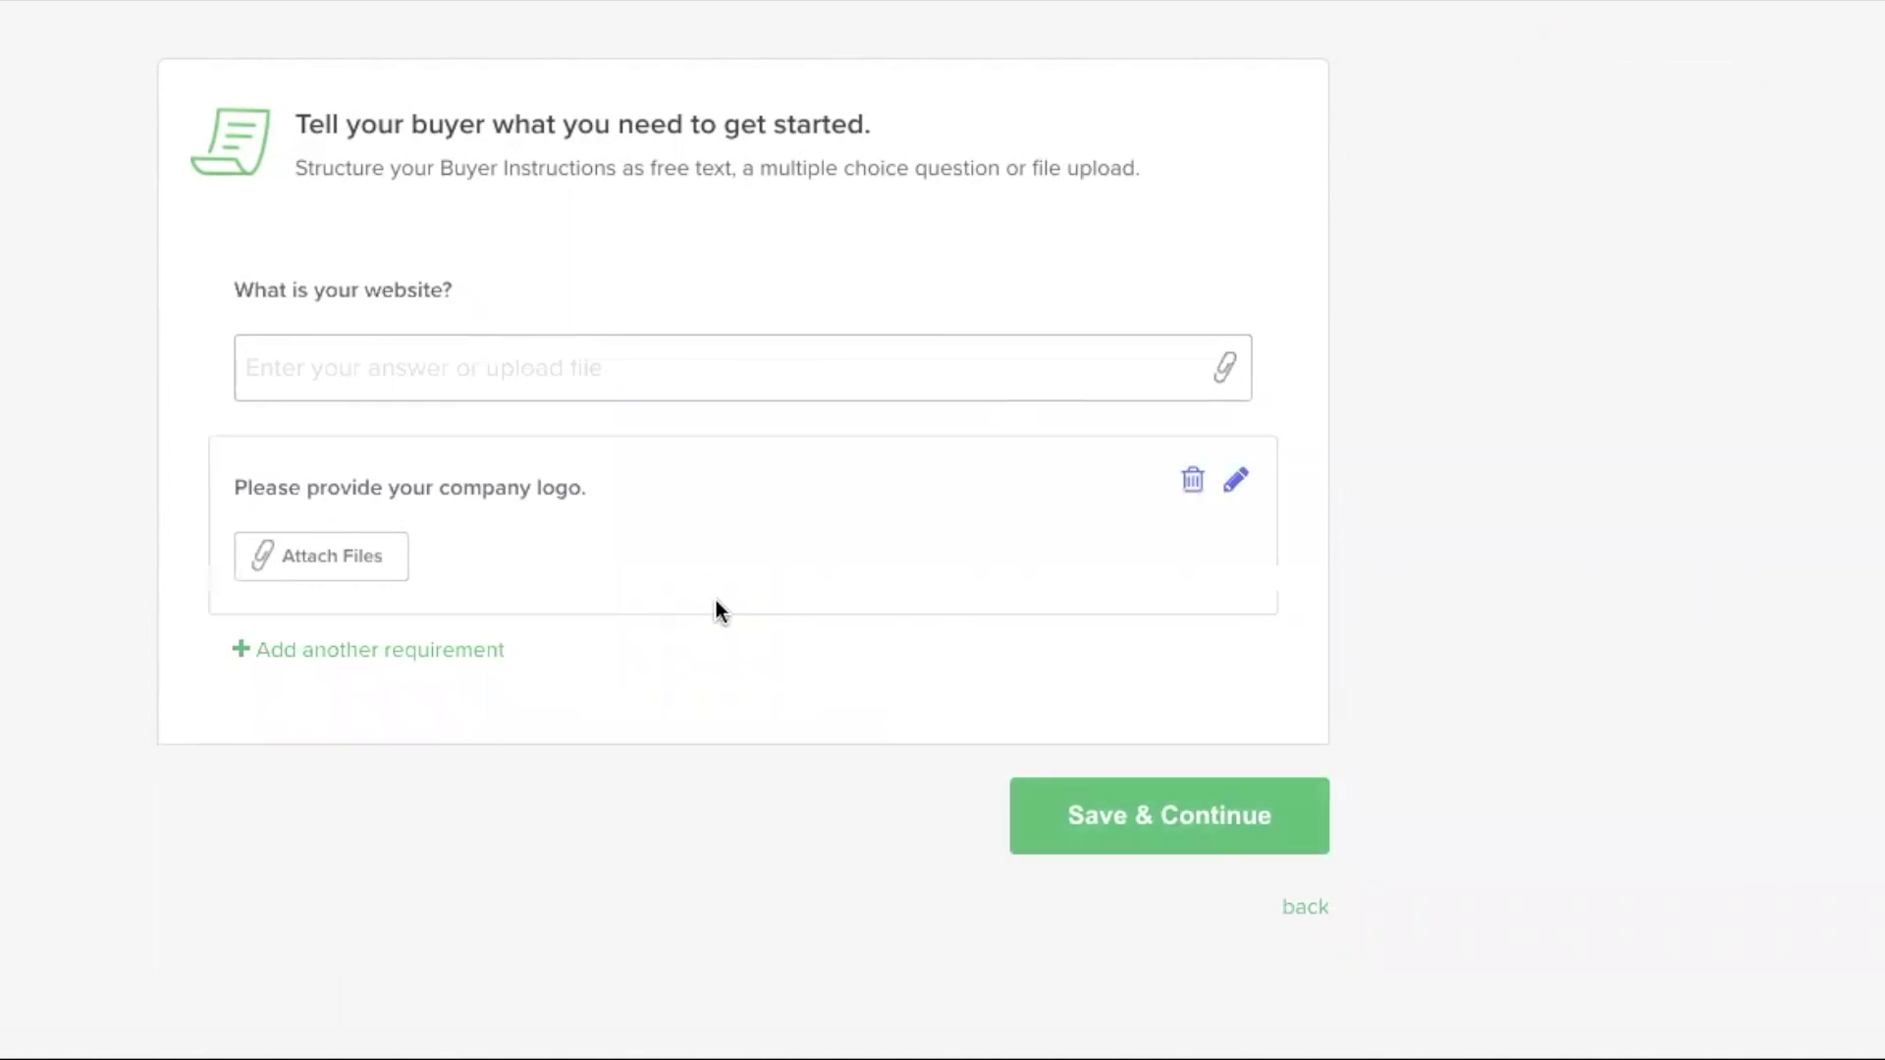
# Save the buyer requirements, continue to the gallery, and review its video, photo and PDF upload areas.
pyautogui.click(1179, 815)
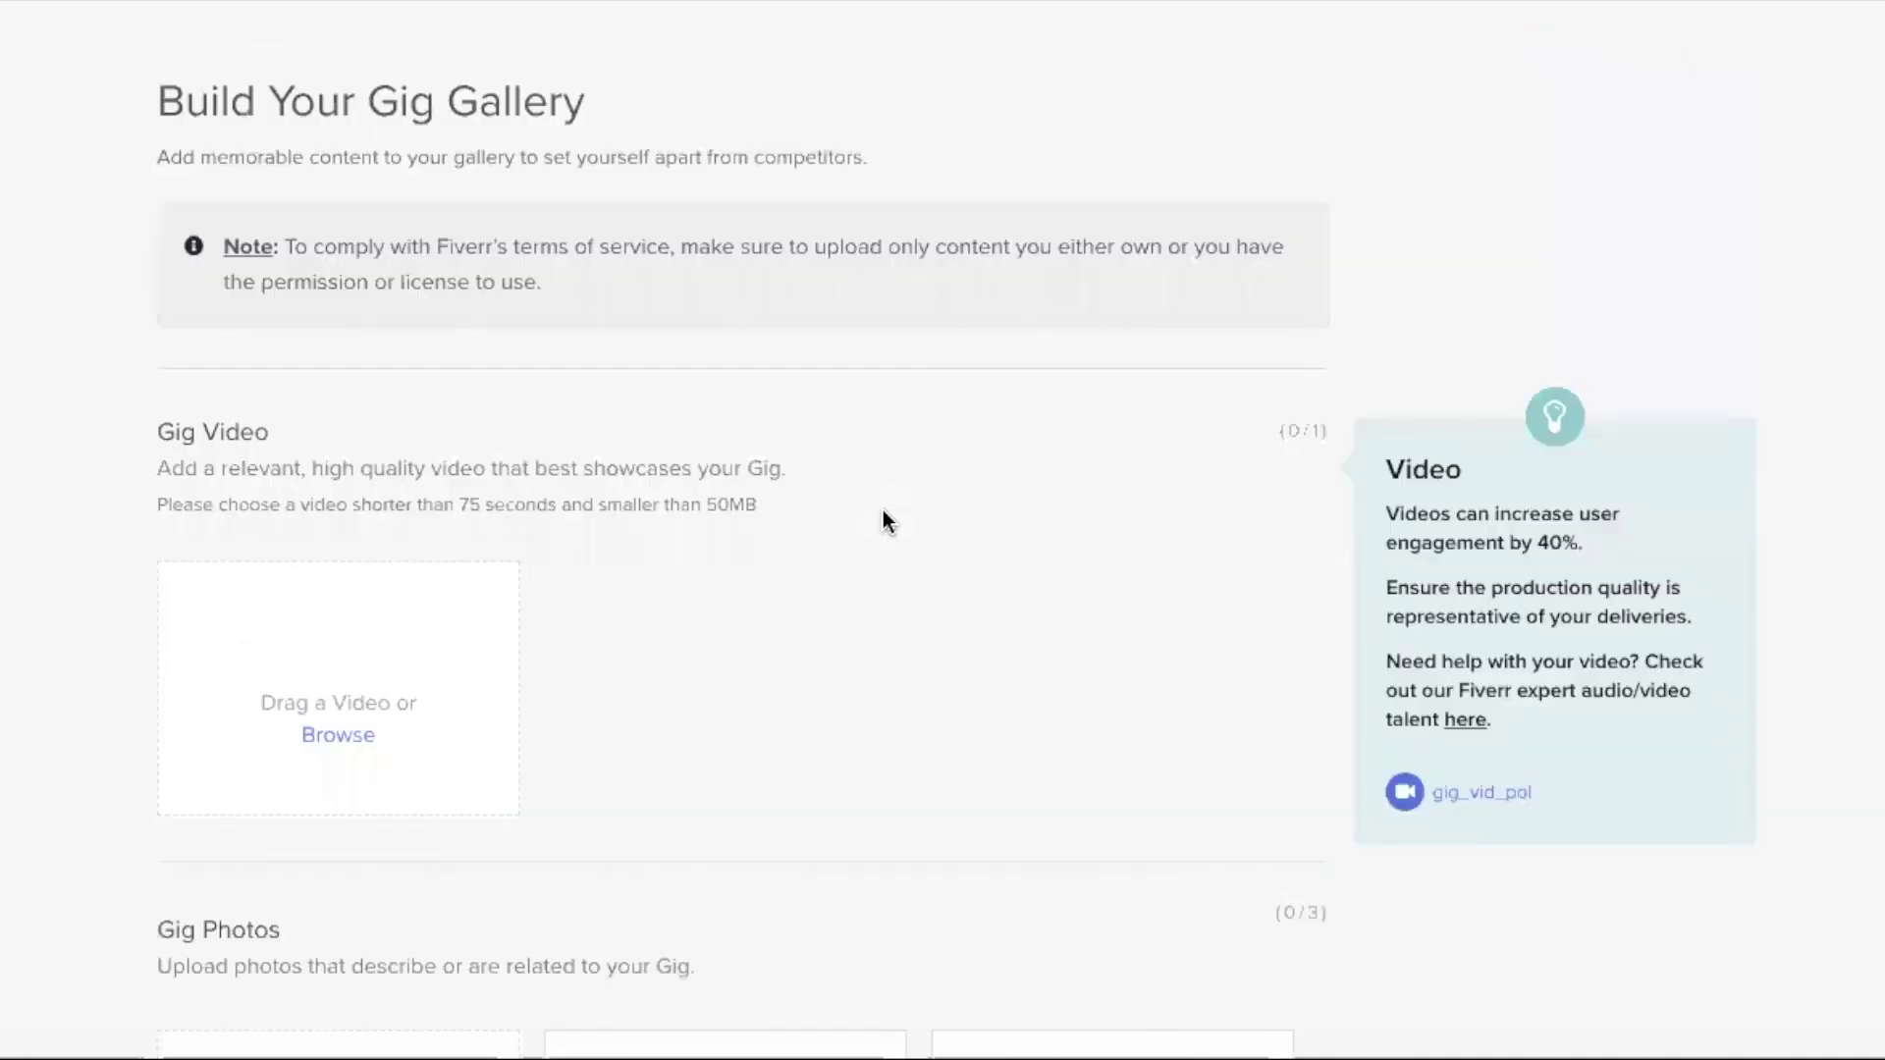
pyautogui.scroll(3, 169, 593)
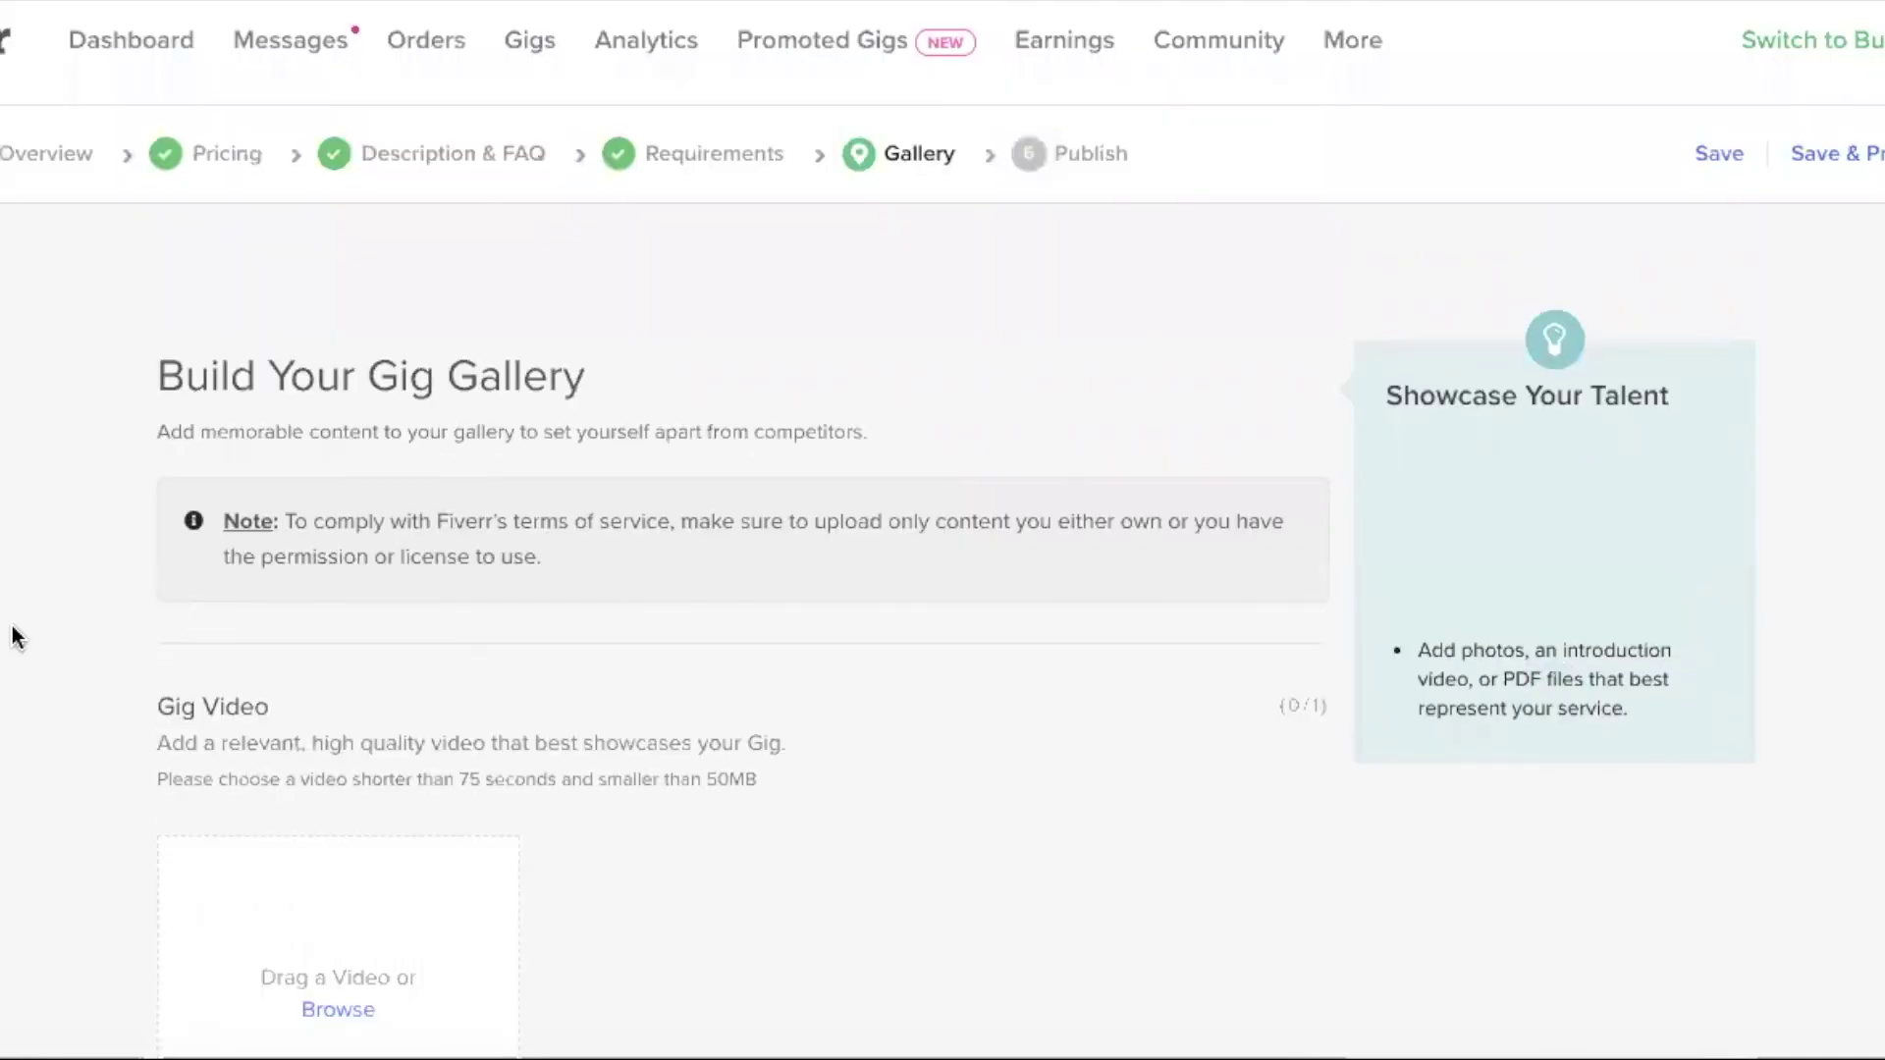
pyautogui.scroll(-6, 12, 626)
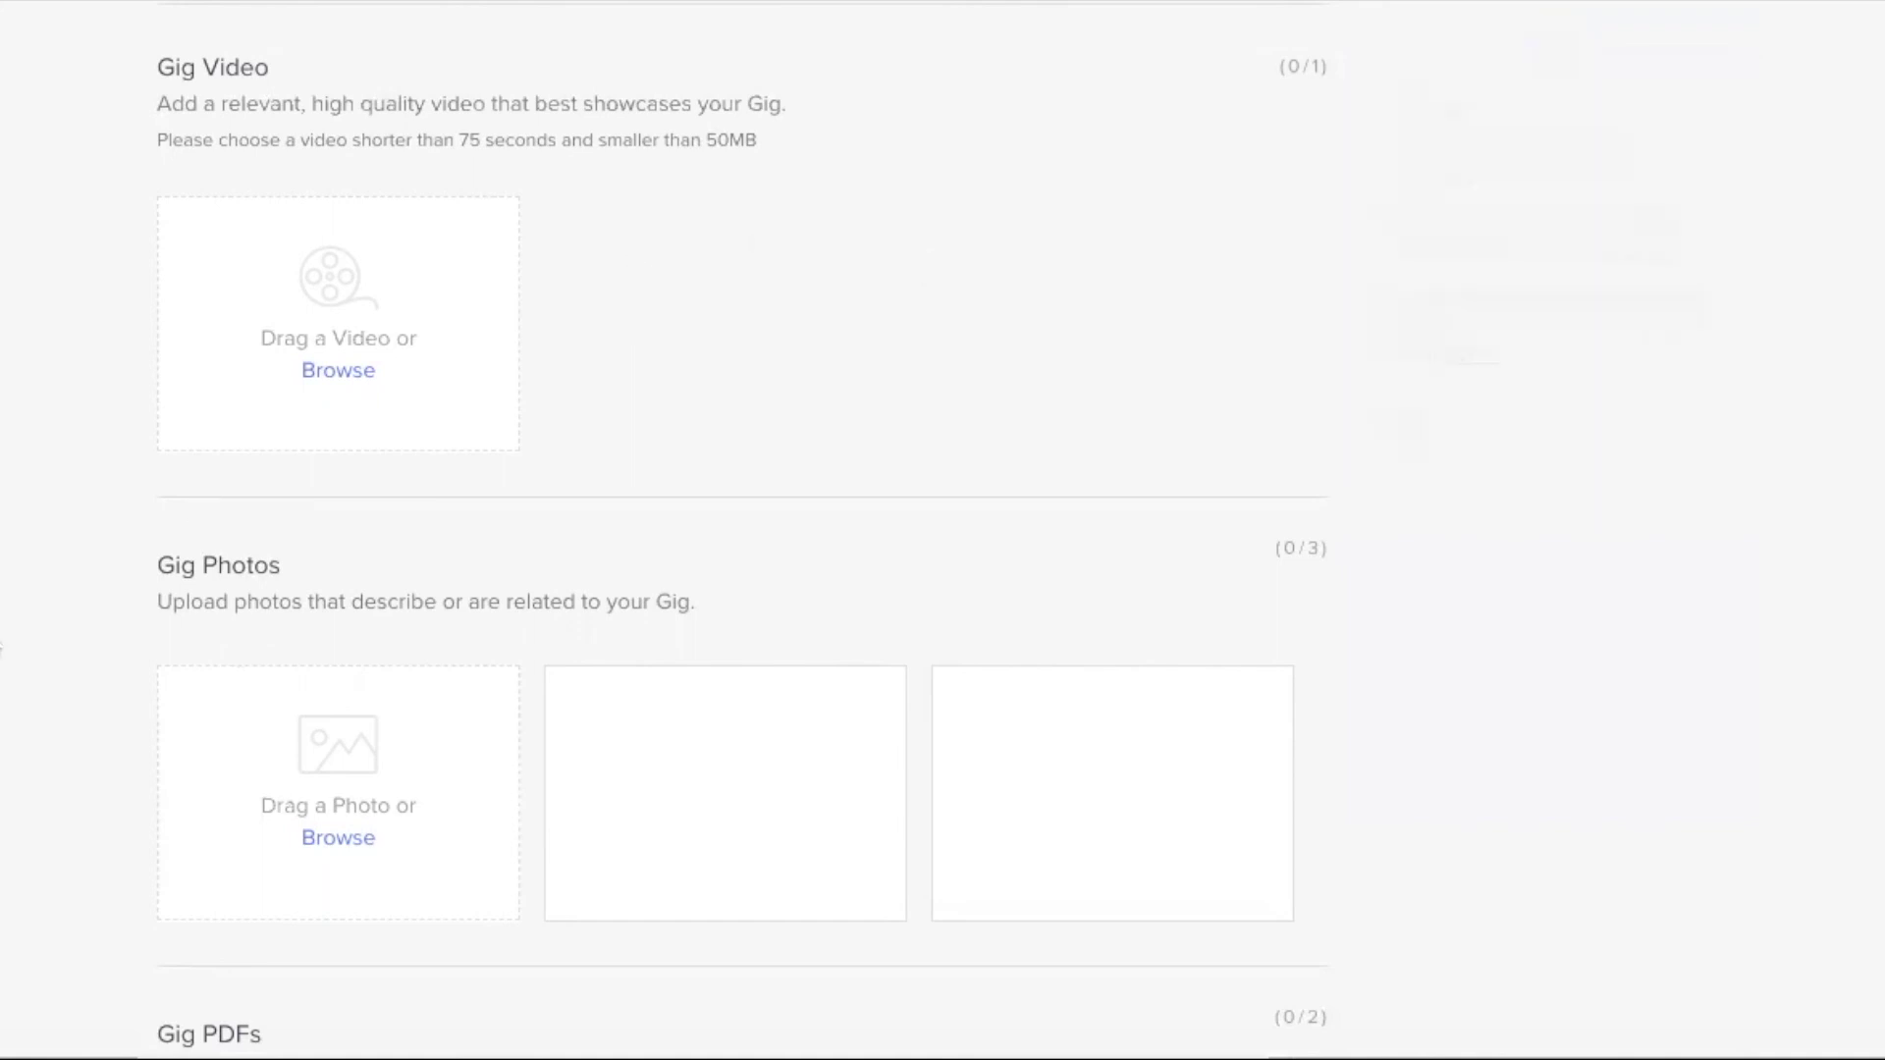
pyautogui.scroll(-4, 556, 438)
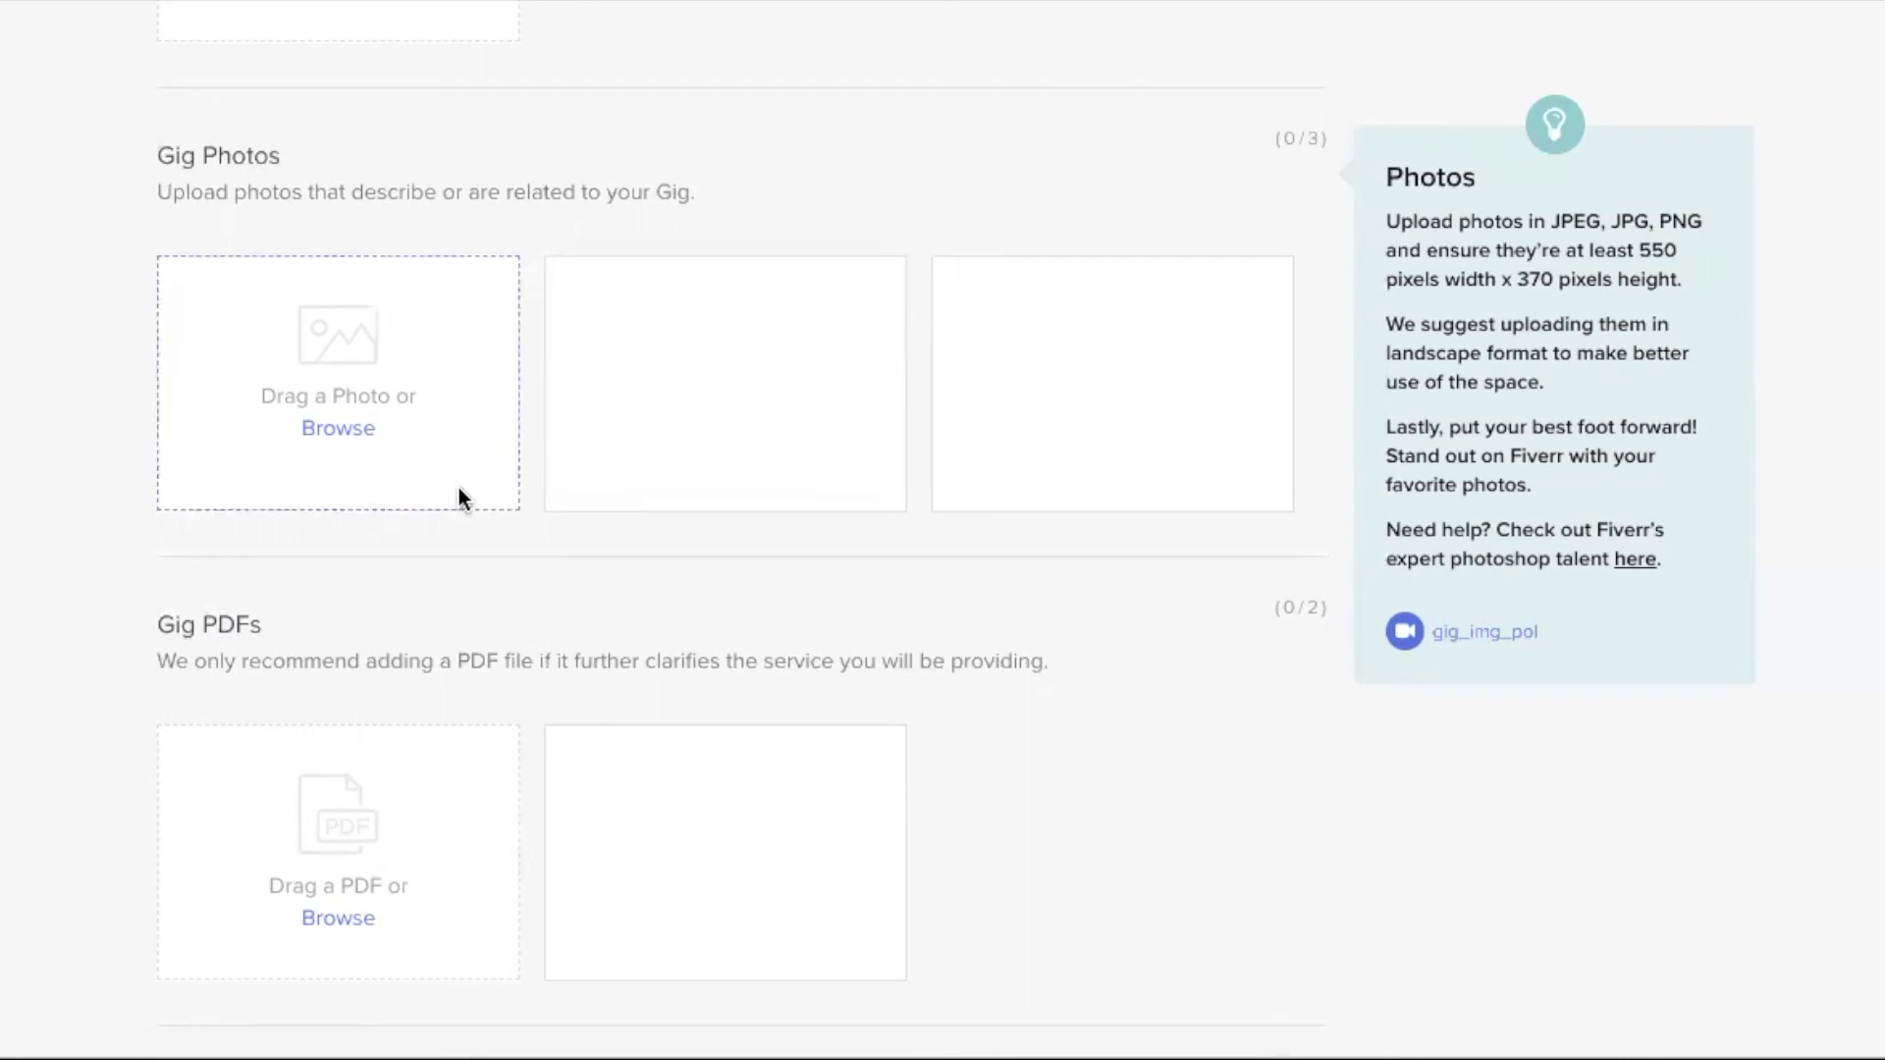
pyautogui.scroll(-2, 1253, 621)
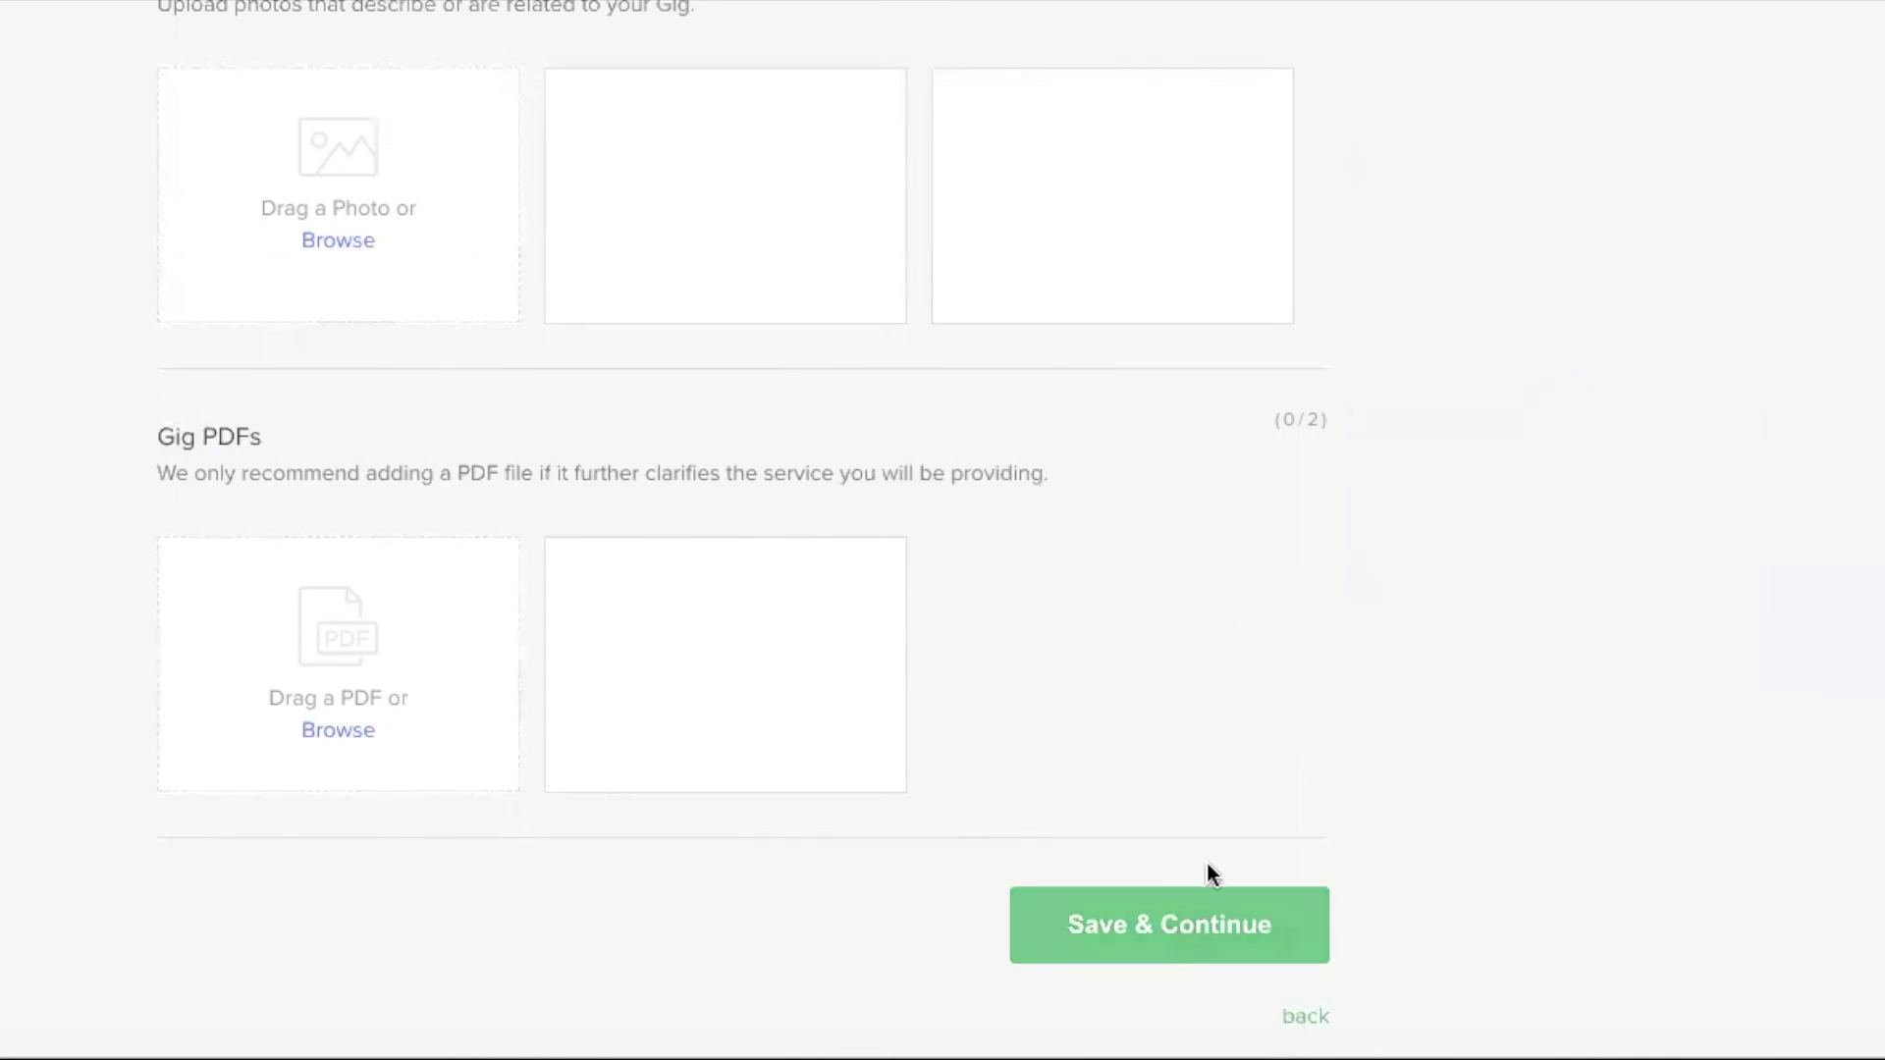
# Try to save the gallery without any uploaded files and continue to the publishing stage.
pyautogui.click(1171, 898)
pyautogui.scroll(6, 1169, 896)
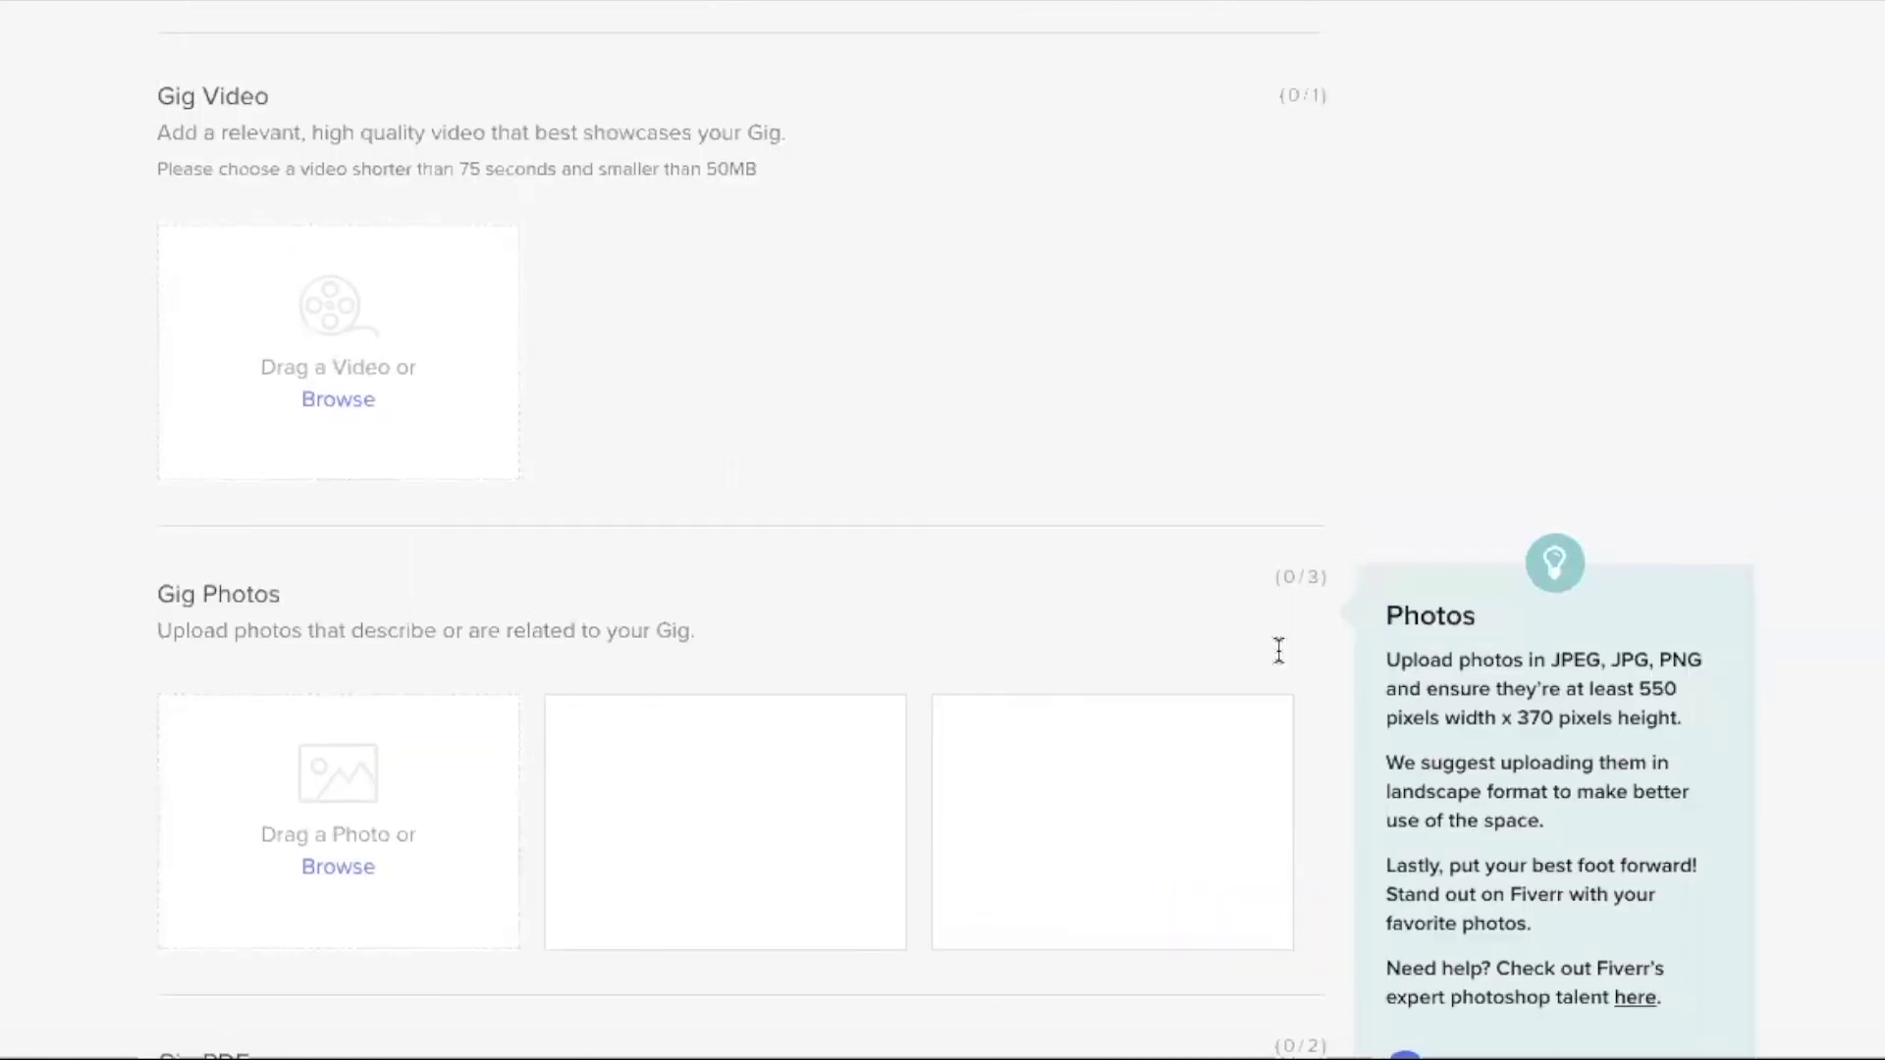
pyautogui.scroll(6, 1278, 653)
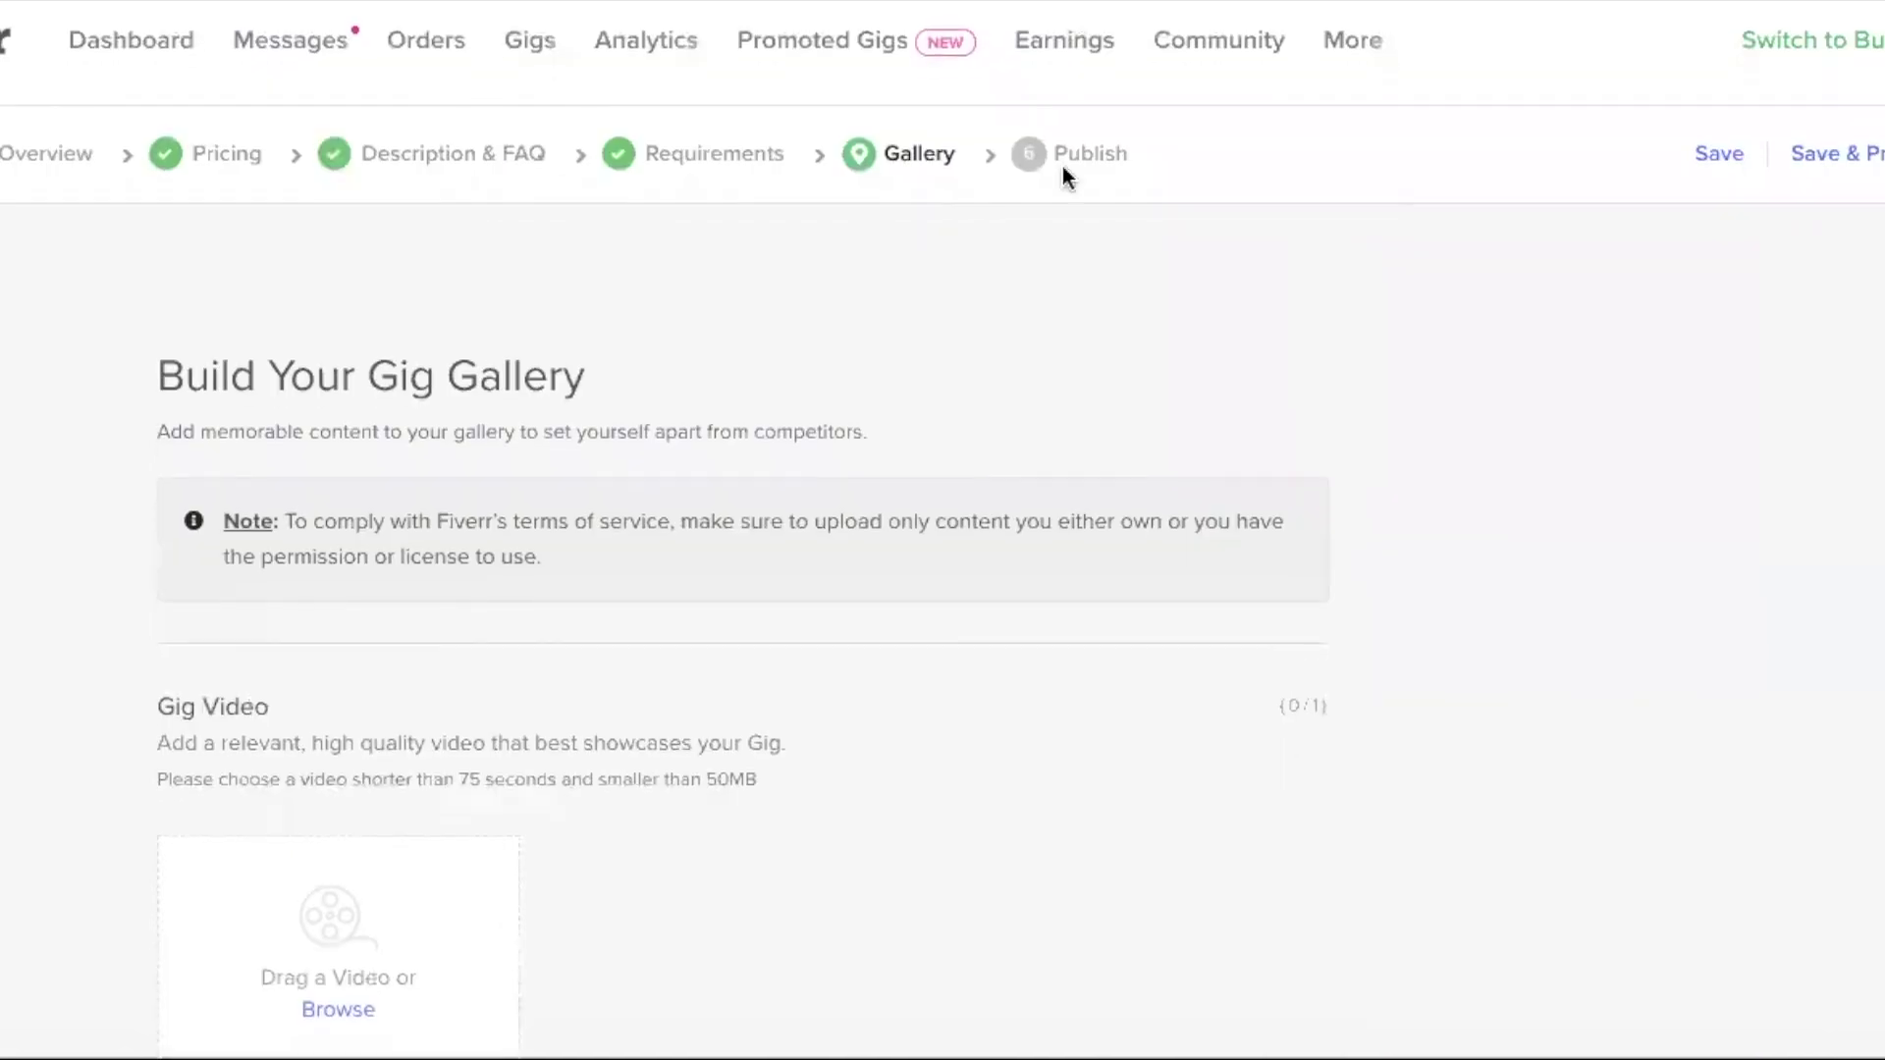